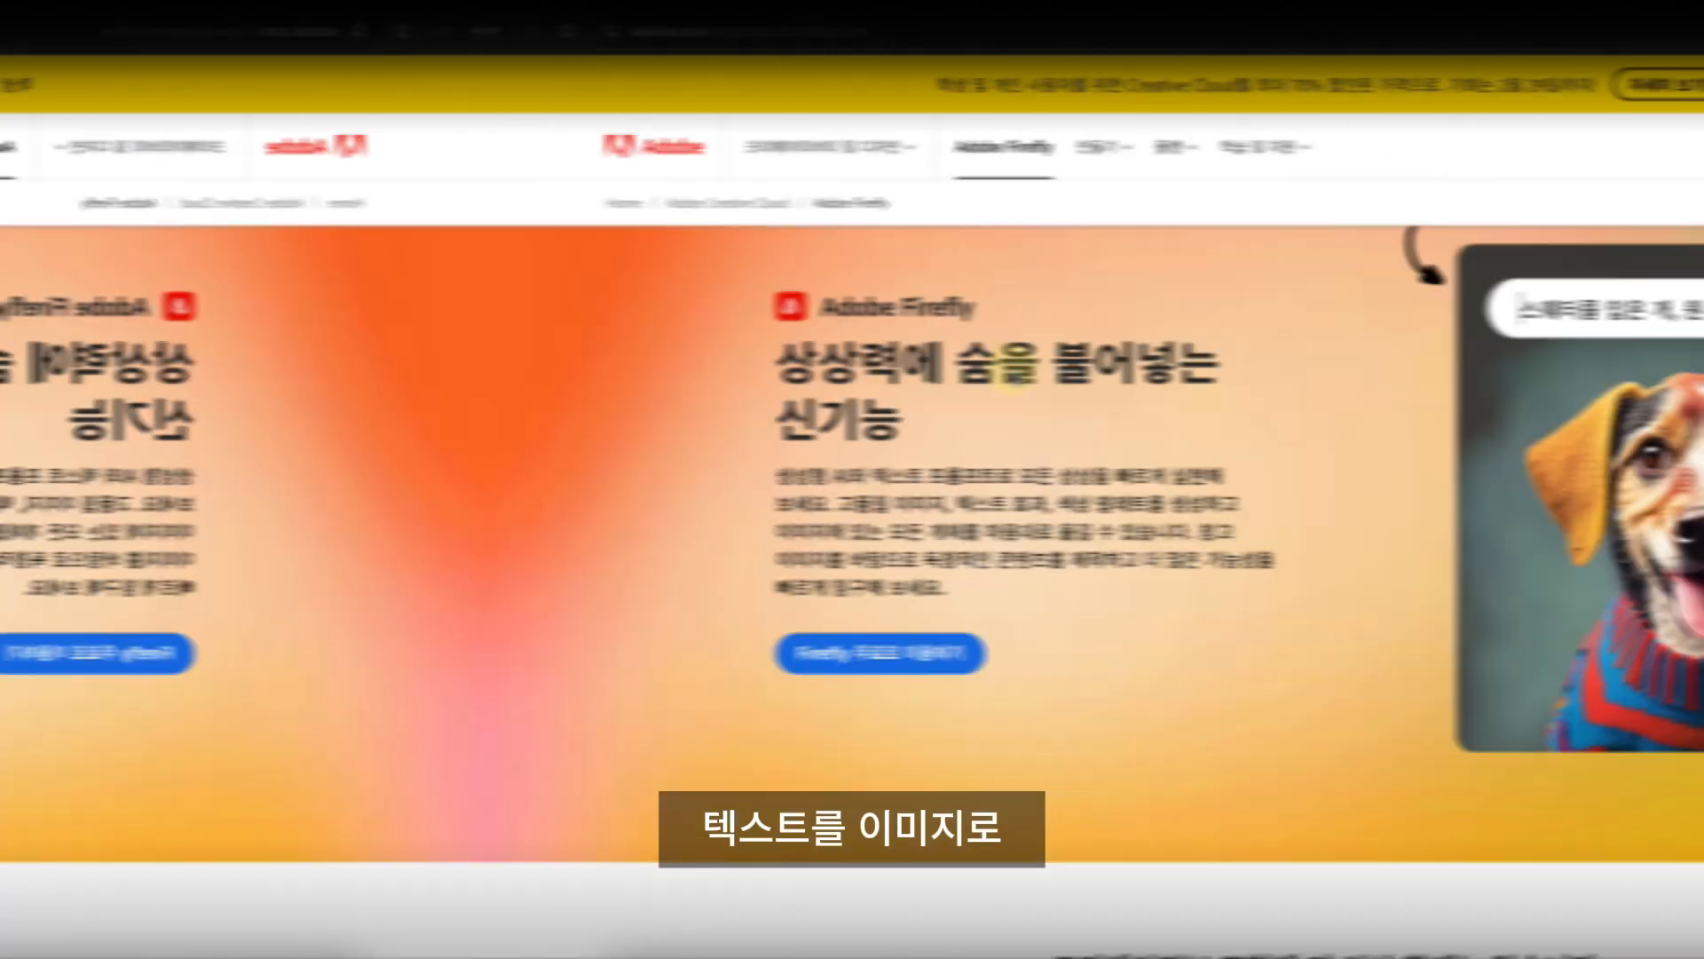
# Step: Open the Text to Image (텍스트를 이미지로) generator from the Adobe Firefly page
pyautogui.scroll(-10, 528, 370)
pyautogui.scroll(4, 527, 370)
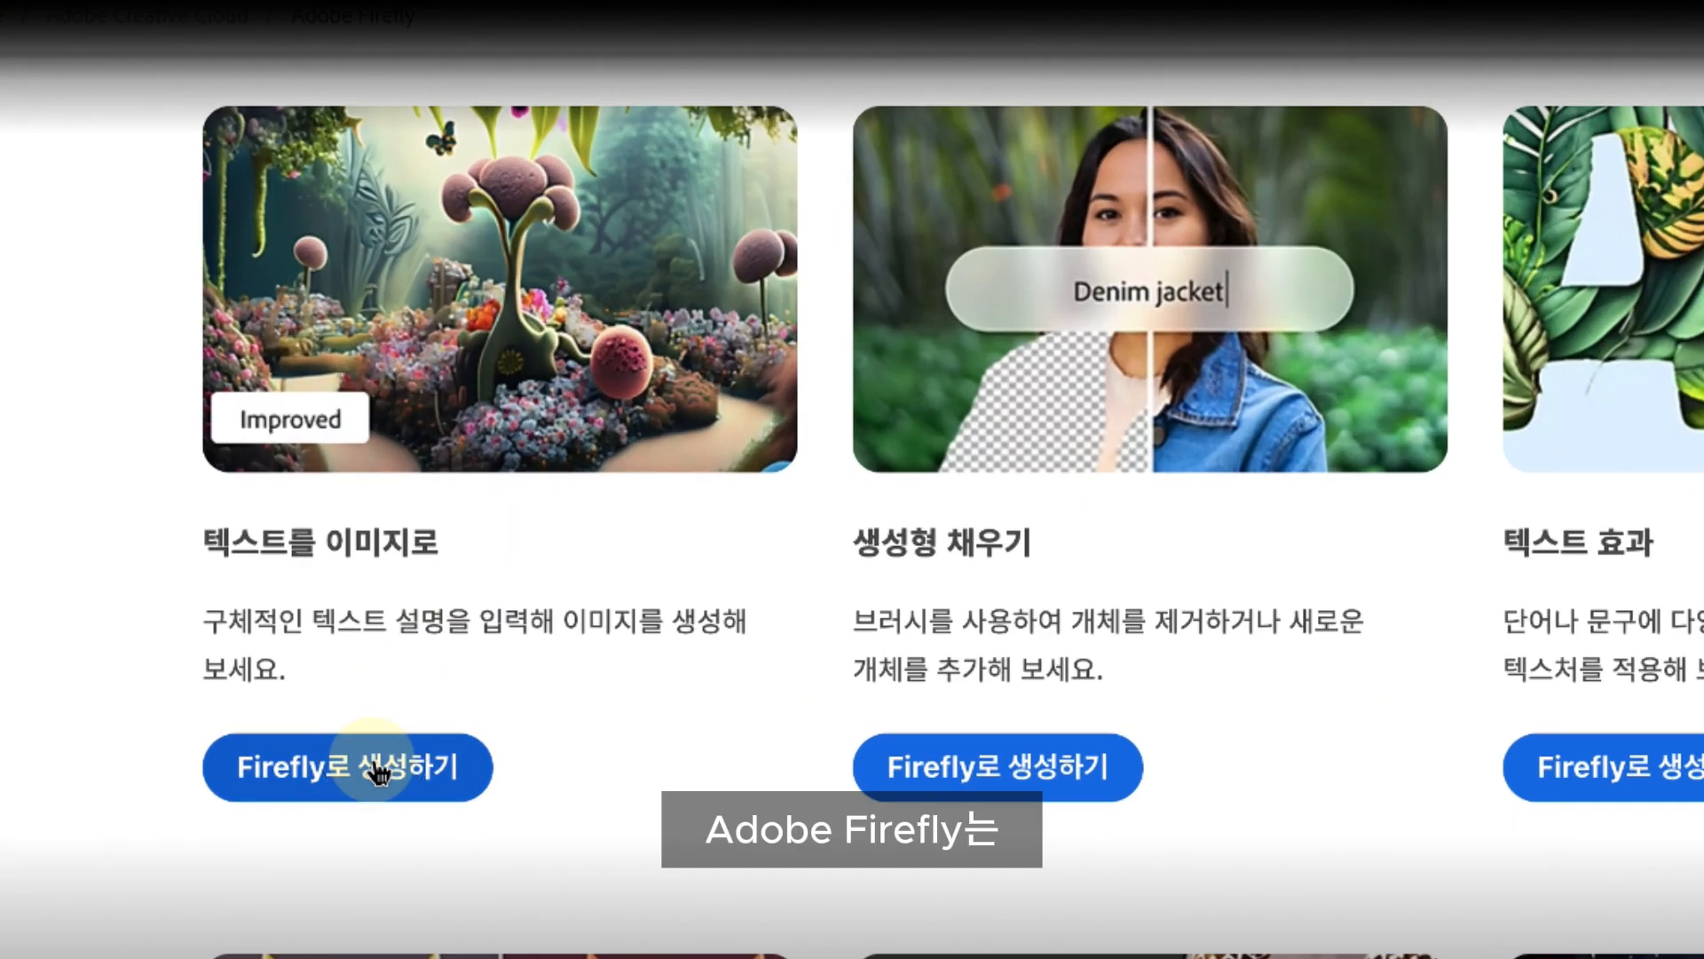
pyautogui.click(377, 768)
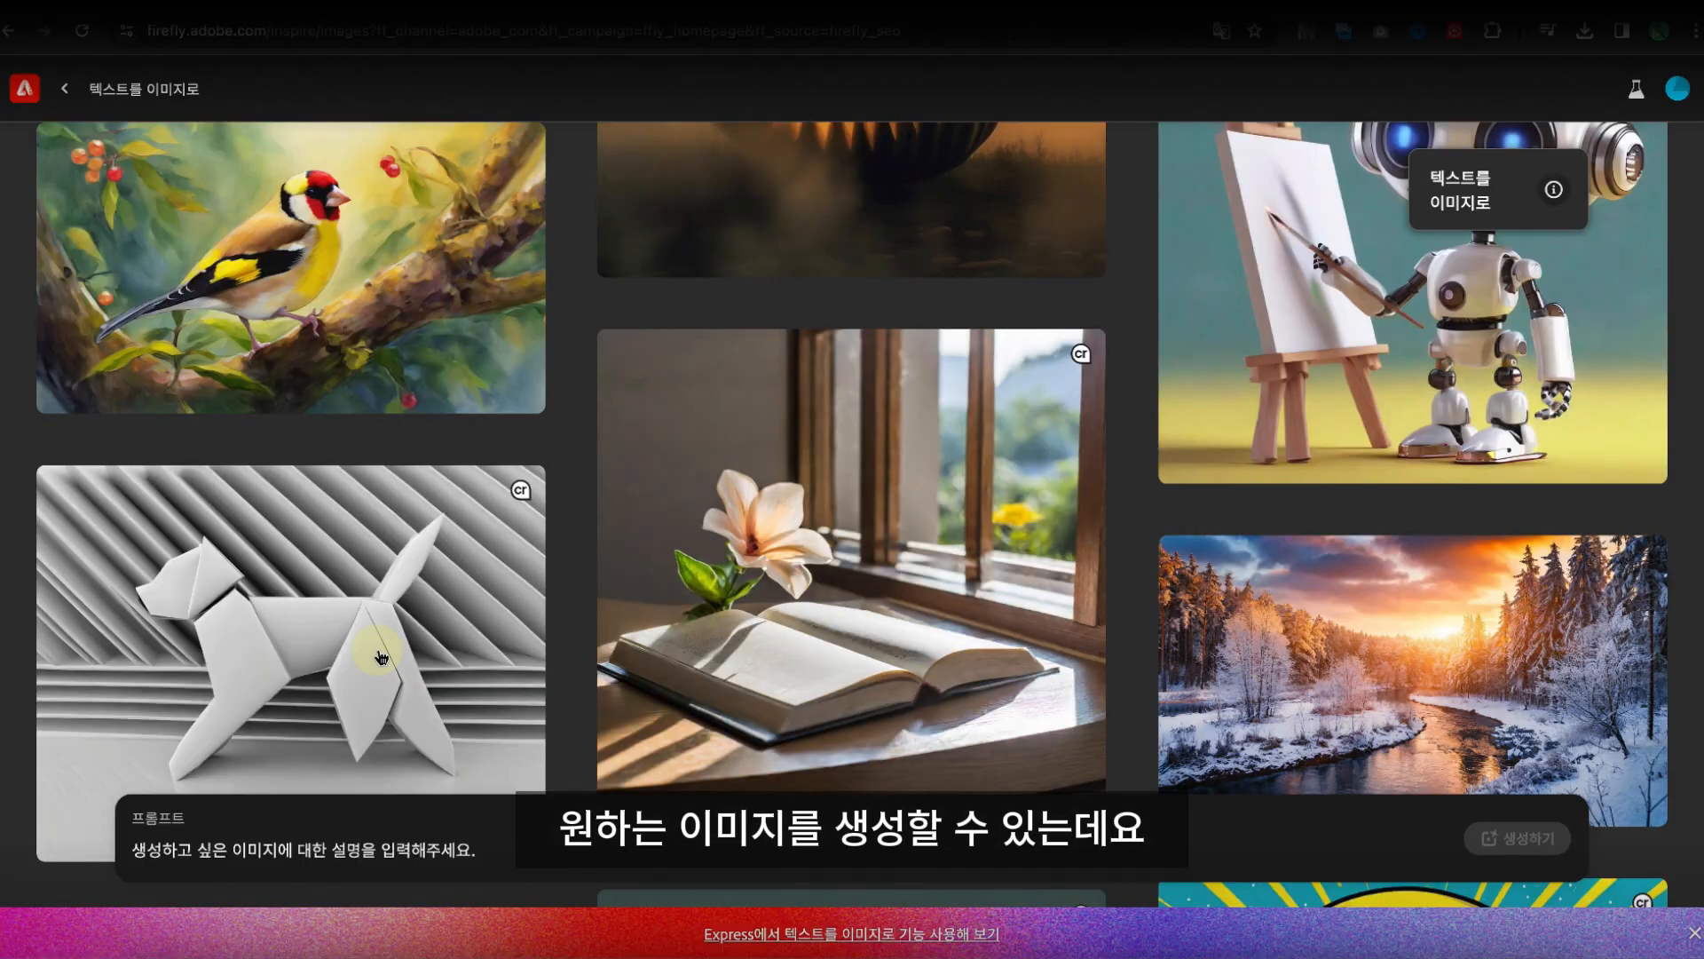
# Step: Enter the prompt "개구리의 눈을 사실적으로 포착한 매크로 포토그래피" and generate the images
pyautogui.click(364, 856)
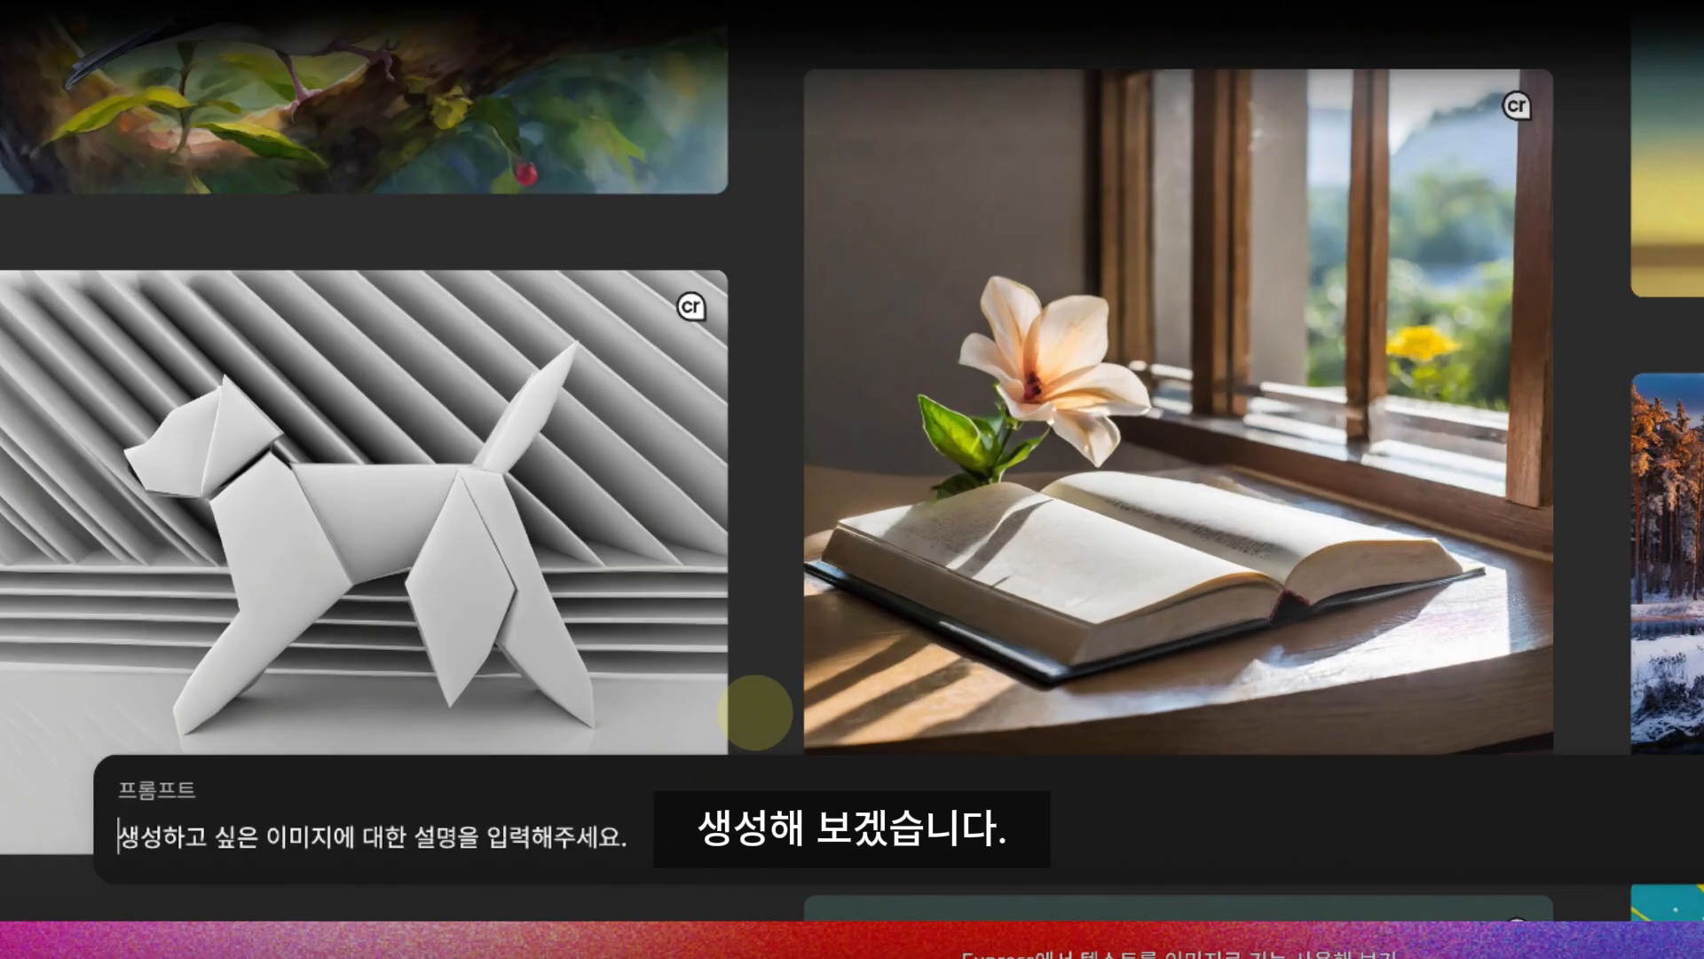
pyautogui.write('개굴')
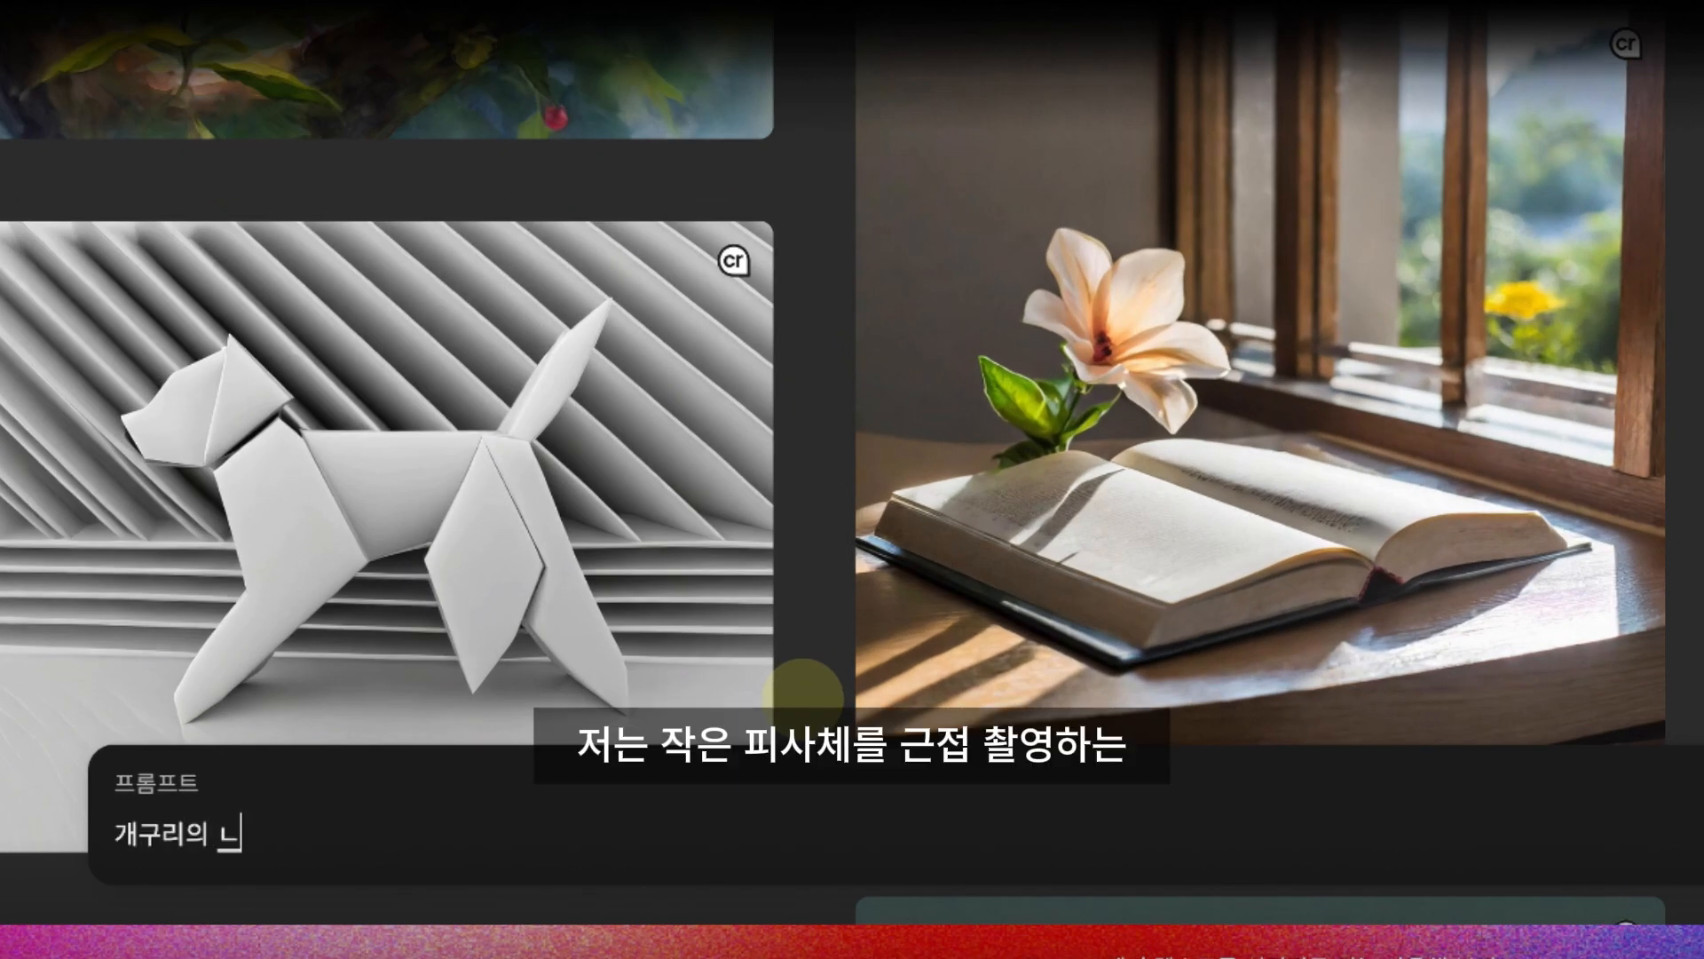
pyautogui.write('리의 눈을 사실저을로 포착')
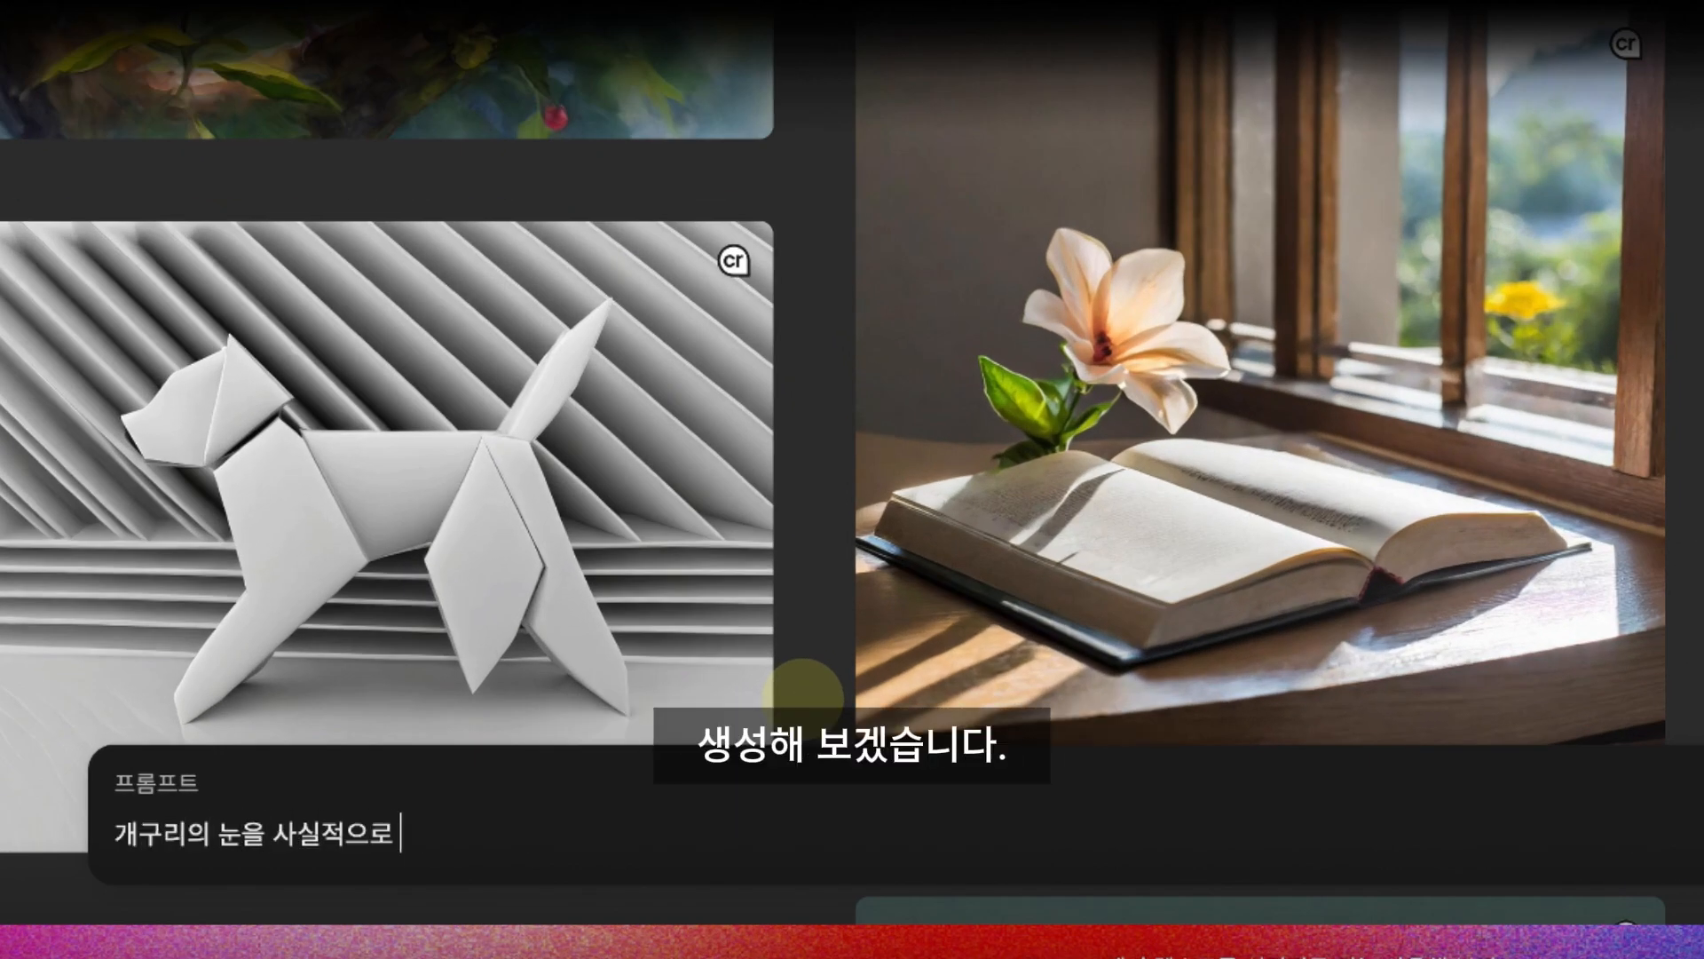
pyautogui.write('한 매클')
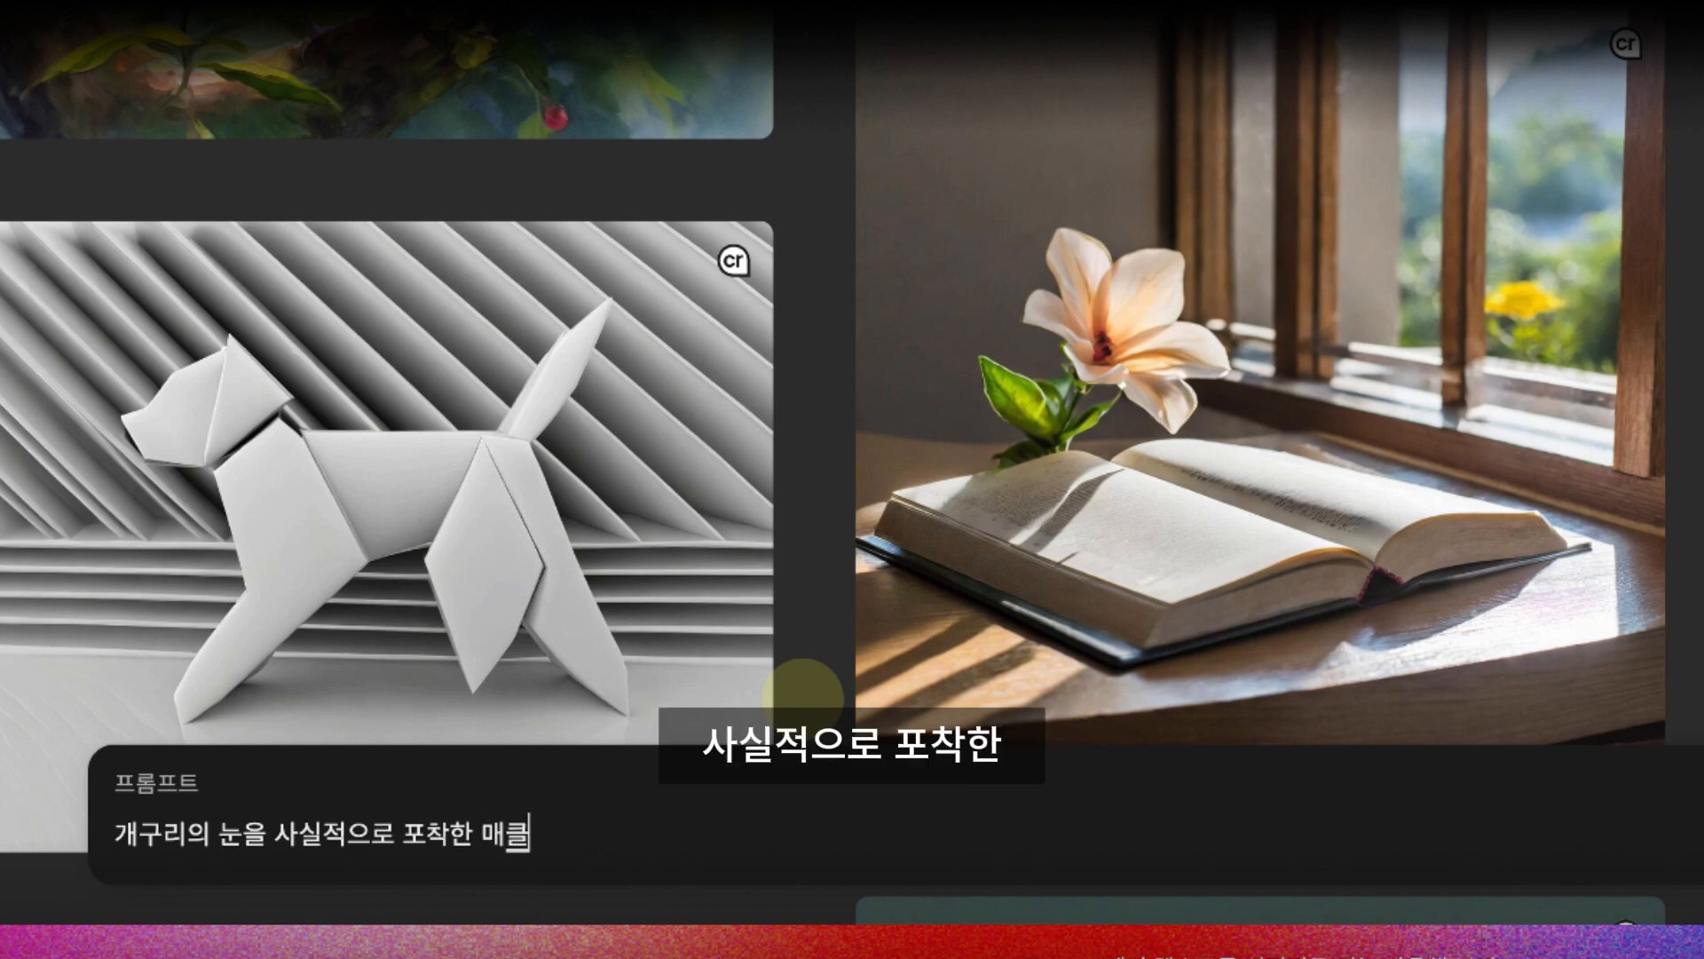
pyautogui.press('BackSpace')
pyautogui.write('크로 포토그래피')
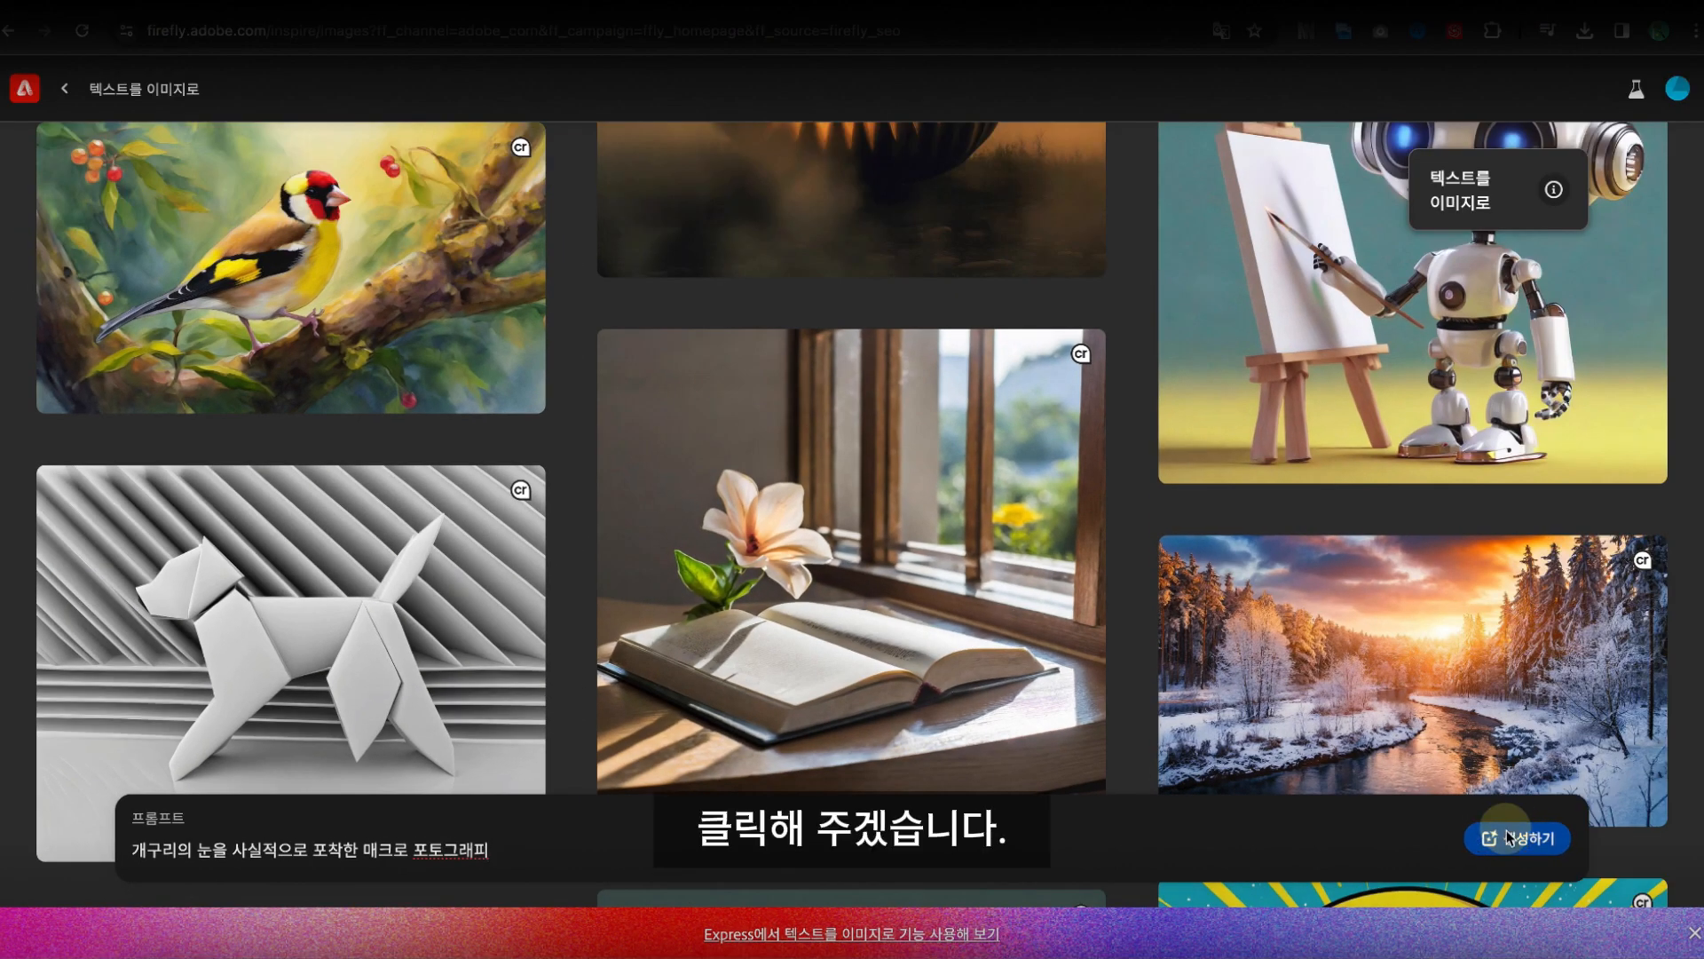
pyautogui.click(1520, 833)
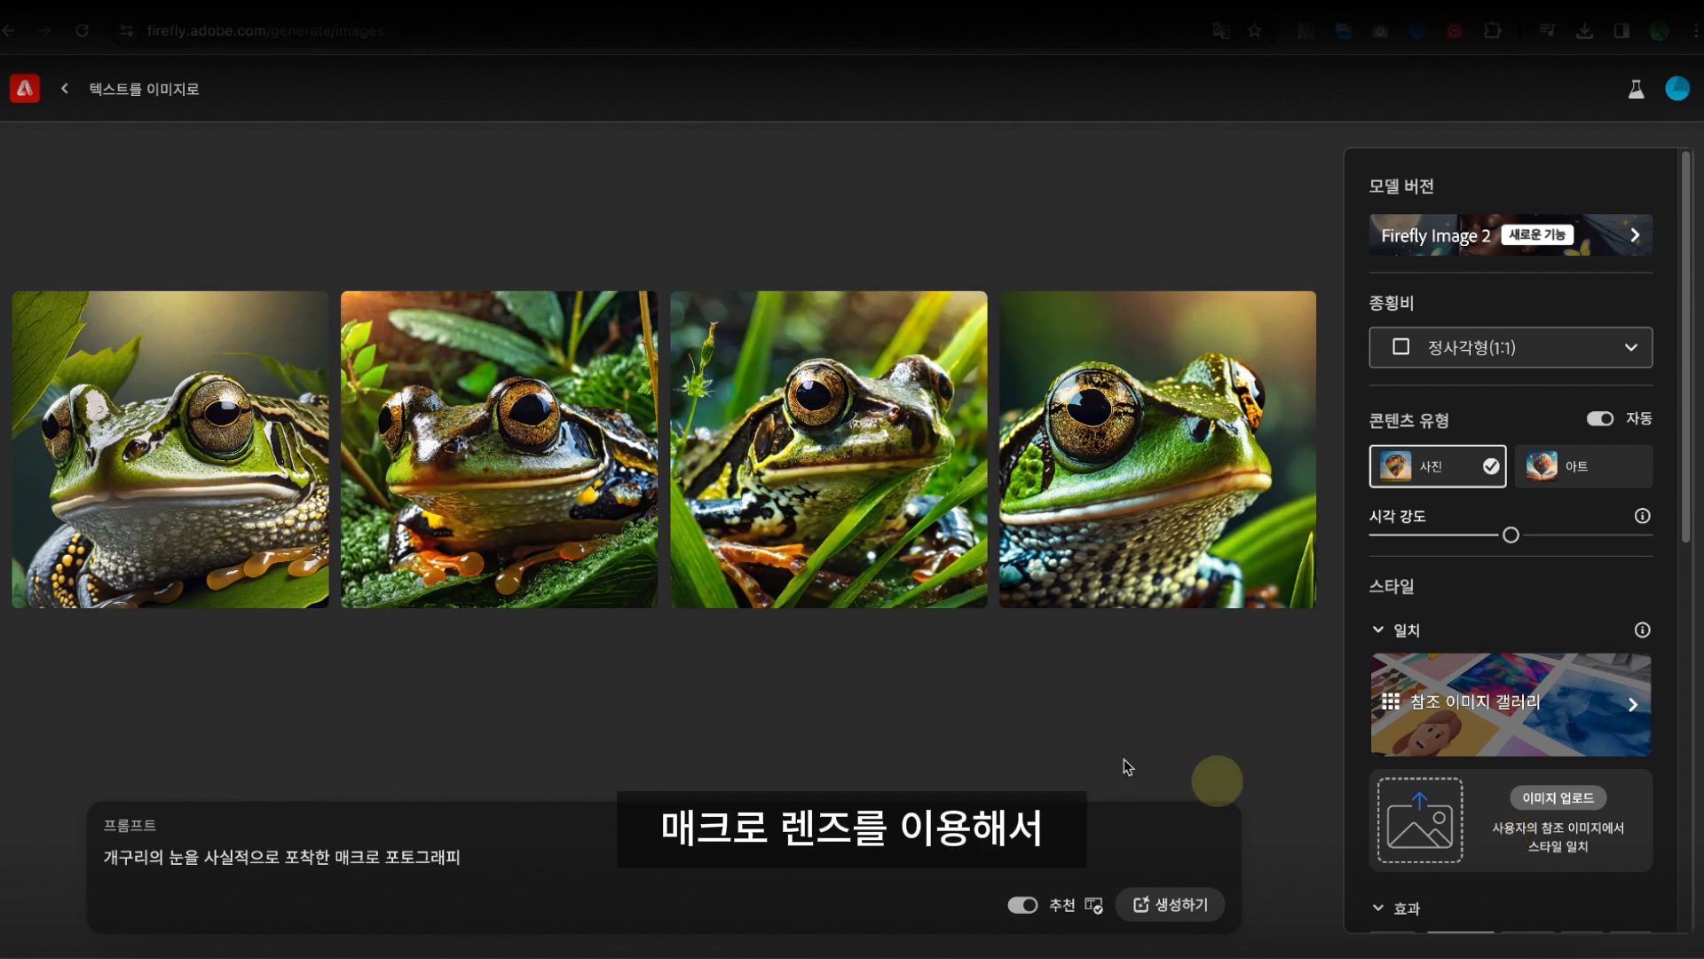
# Step: View the four generated frog images enlarged one after another and close the preview
pyautogui.click(217, 533)
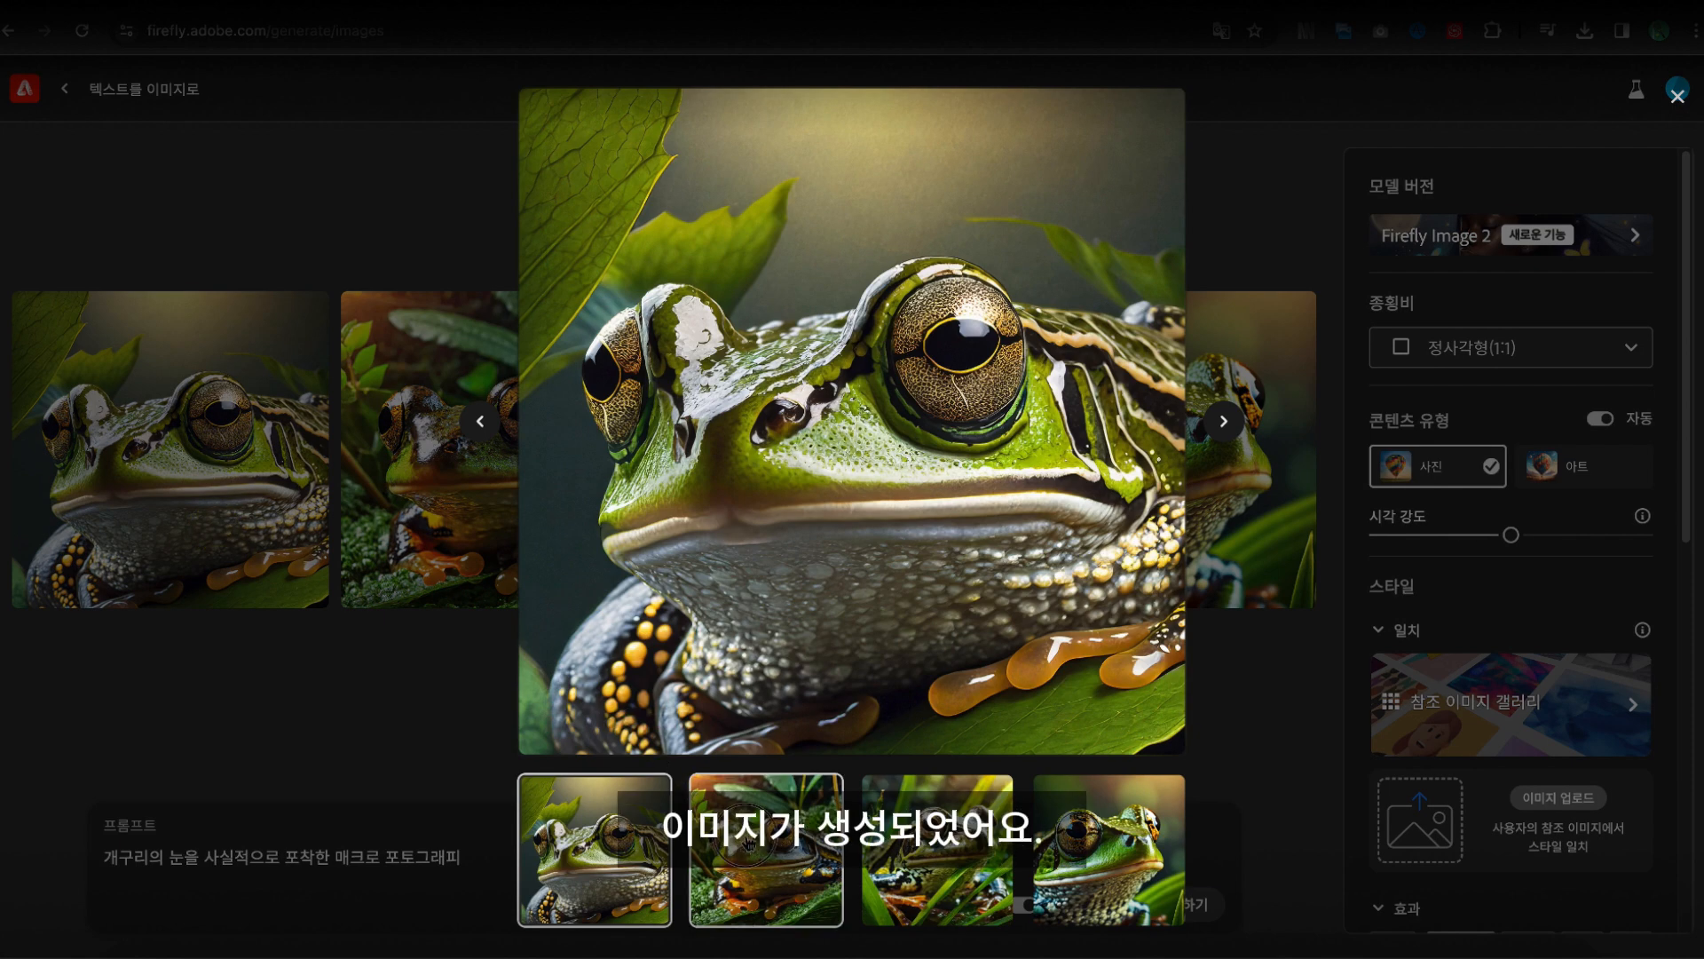
pyautogui.click(748, 843)
pyautogui.click(920, 863)
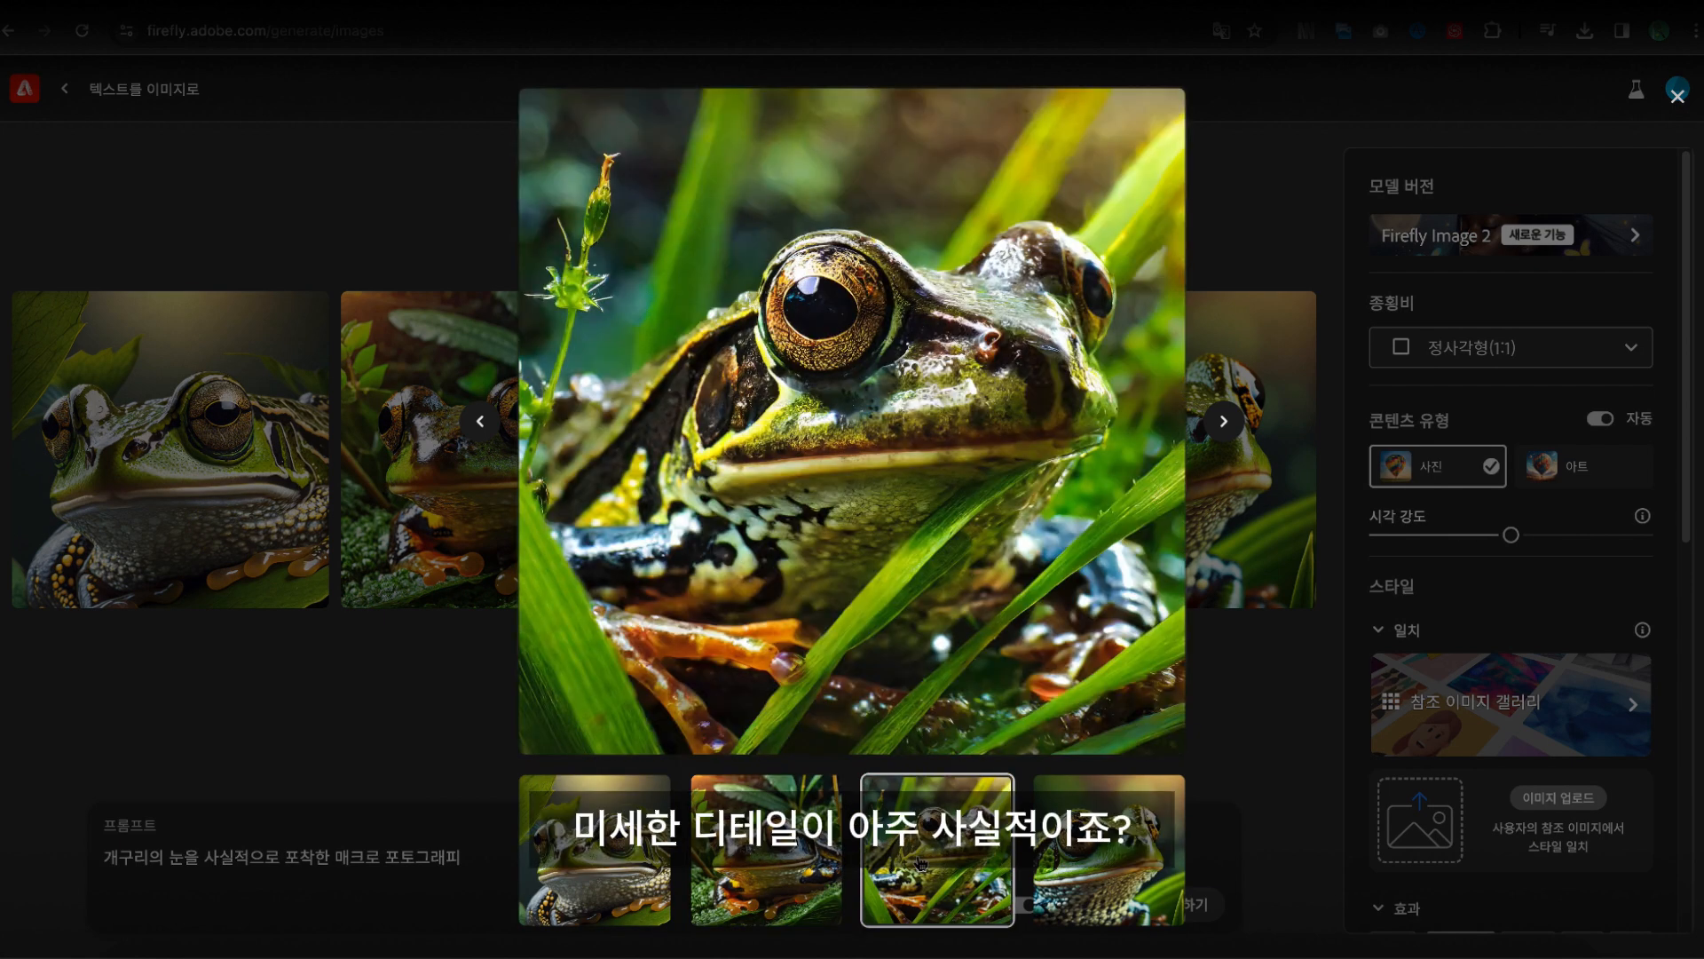
pyautogui.click(1063, 848)
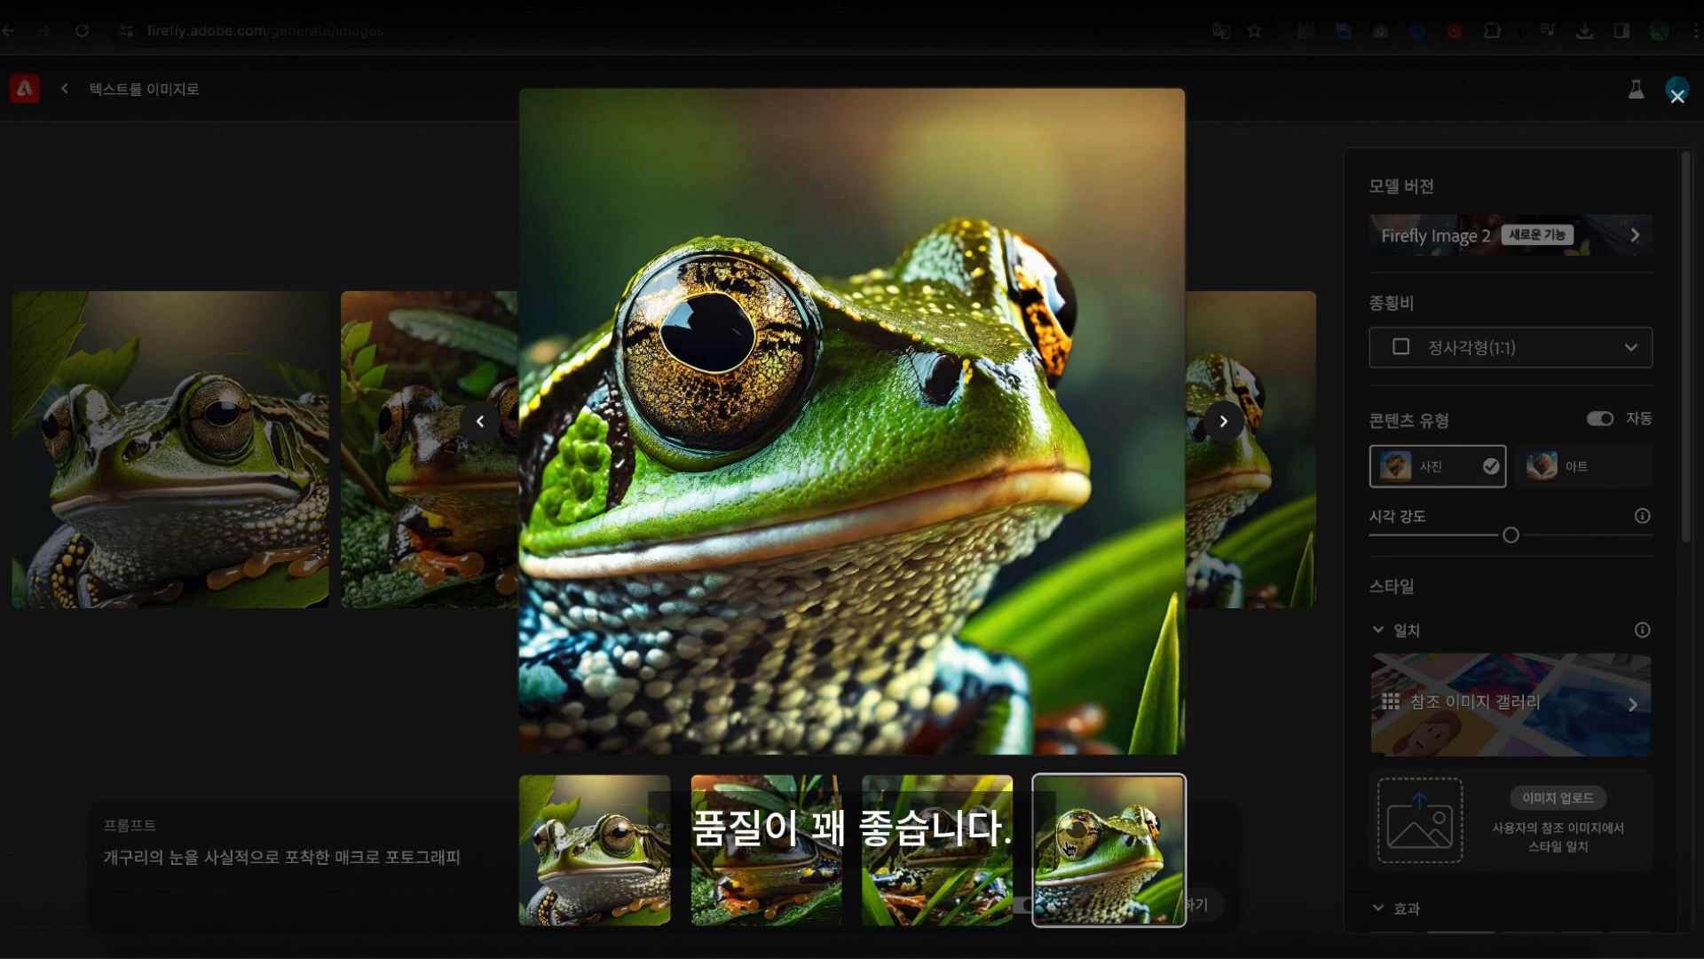
pyautogui.click(1269, 754)
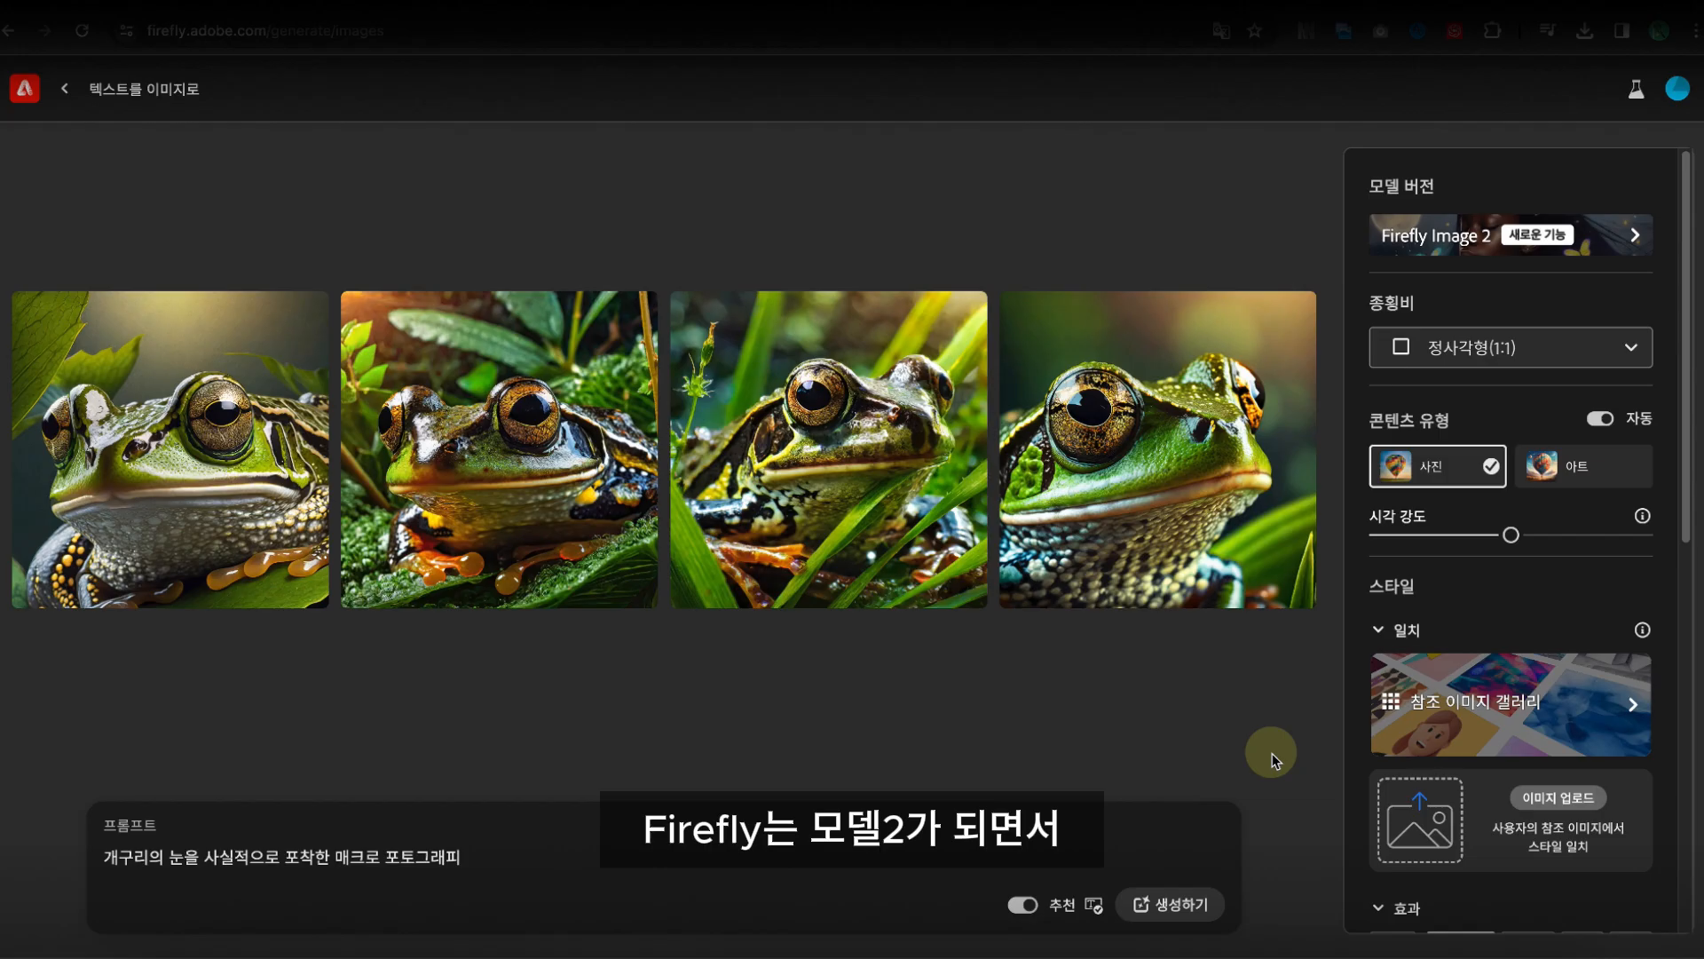
# Step: Lower the visual intensity (시각 강도) to its minimum and apply the 극사실주의적 effect from the popular effects
pyautogui.click(1447, 257)
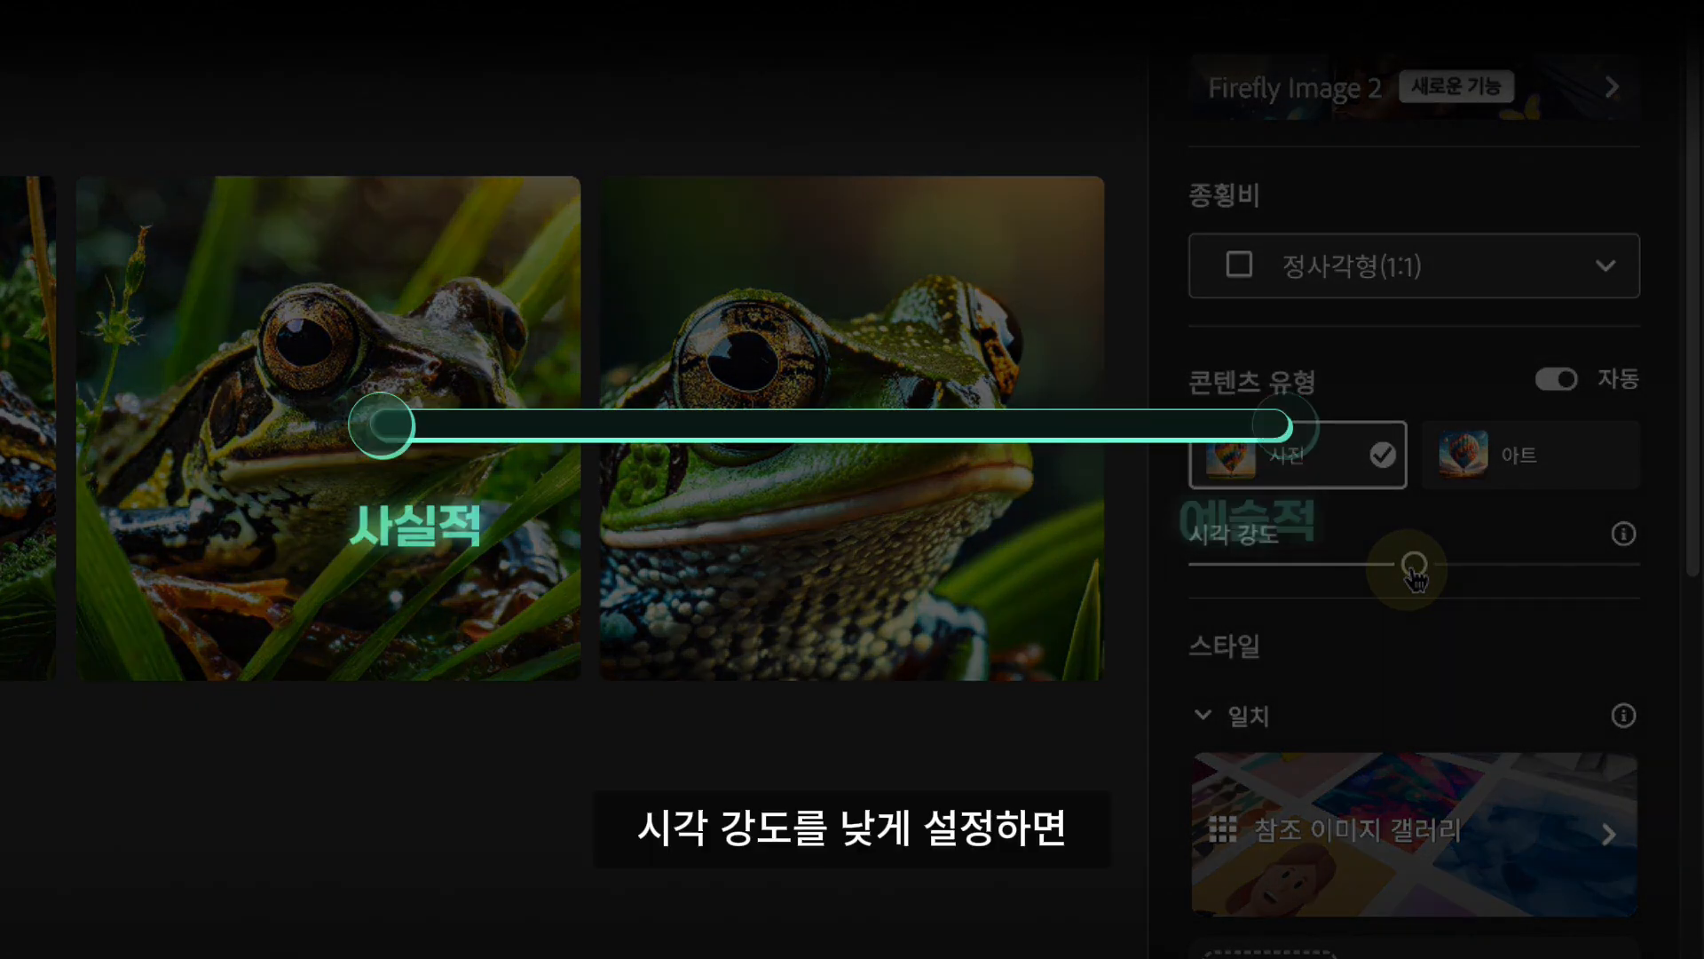
pyautogui.moveTo(1414, 568); pyautogui.dragTo(1140, 572)
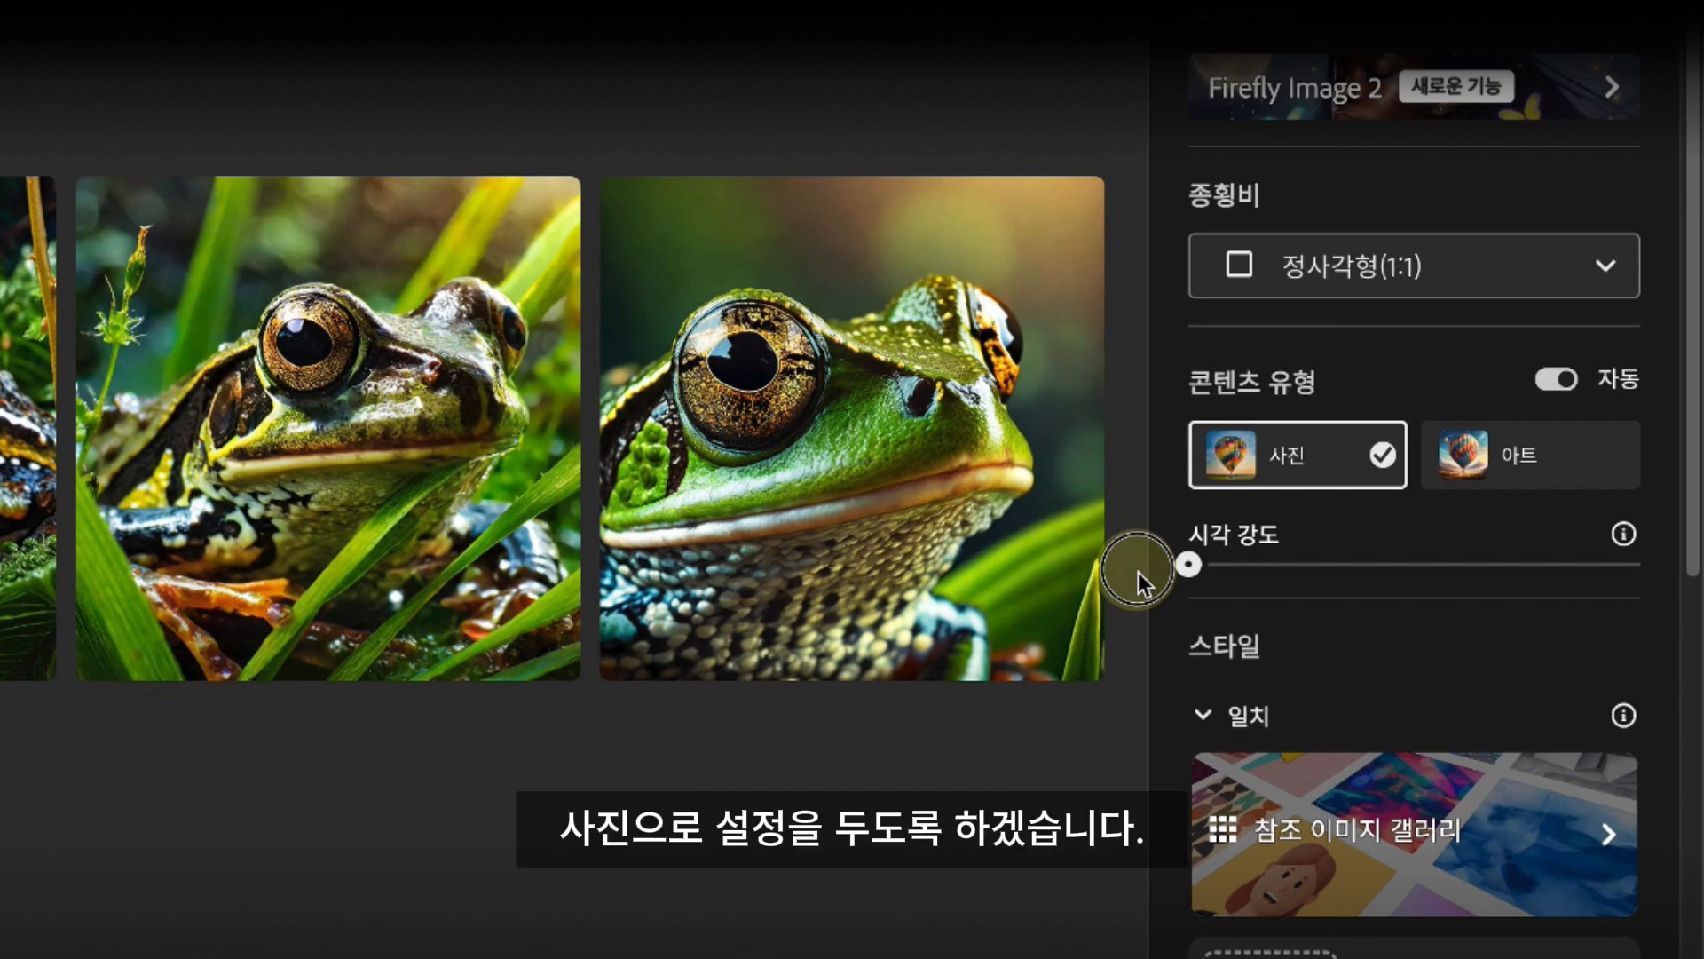
pyautogui.scroll(-10, 1380, 772)
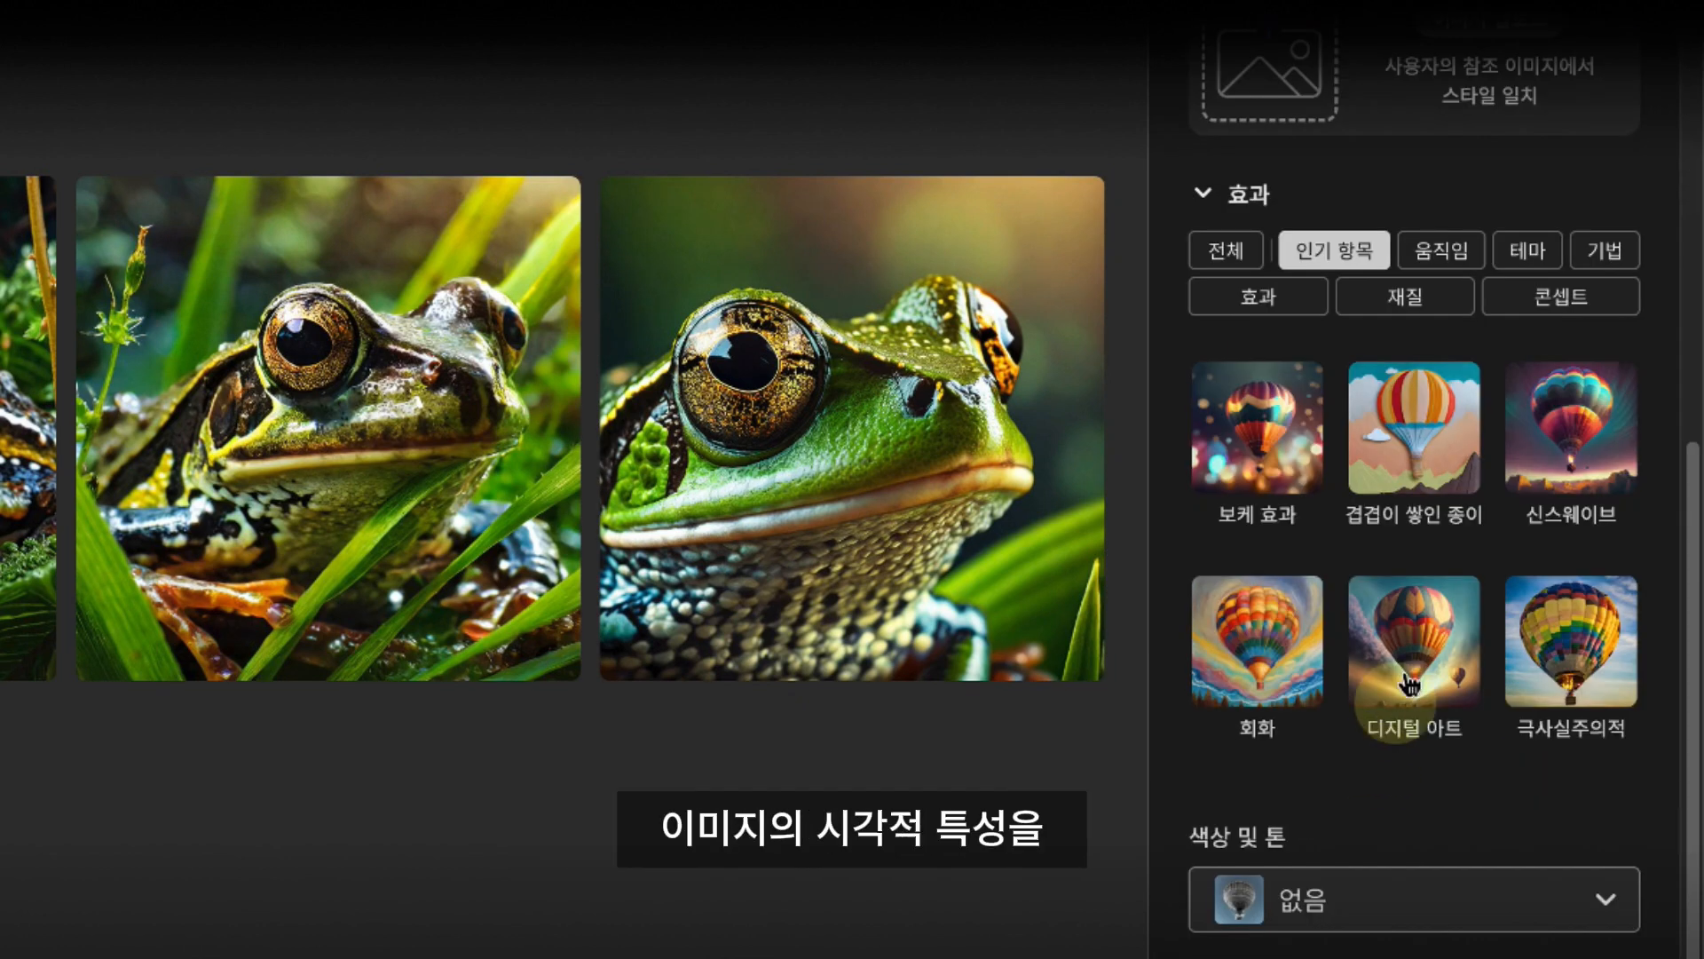
pyautogui.click(1438, 253)
pyautogui.click(1416, 297)
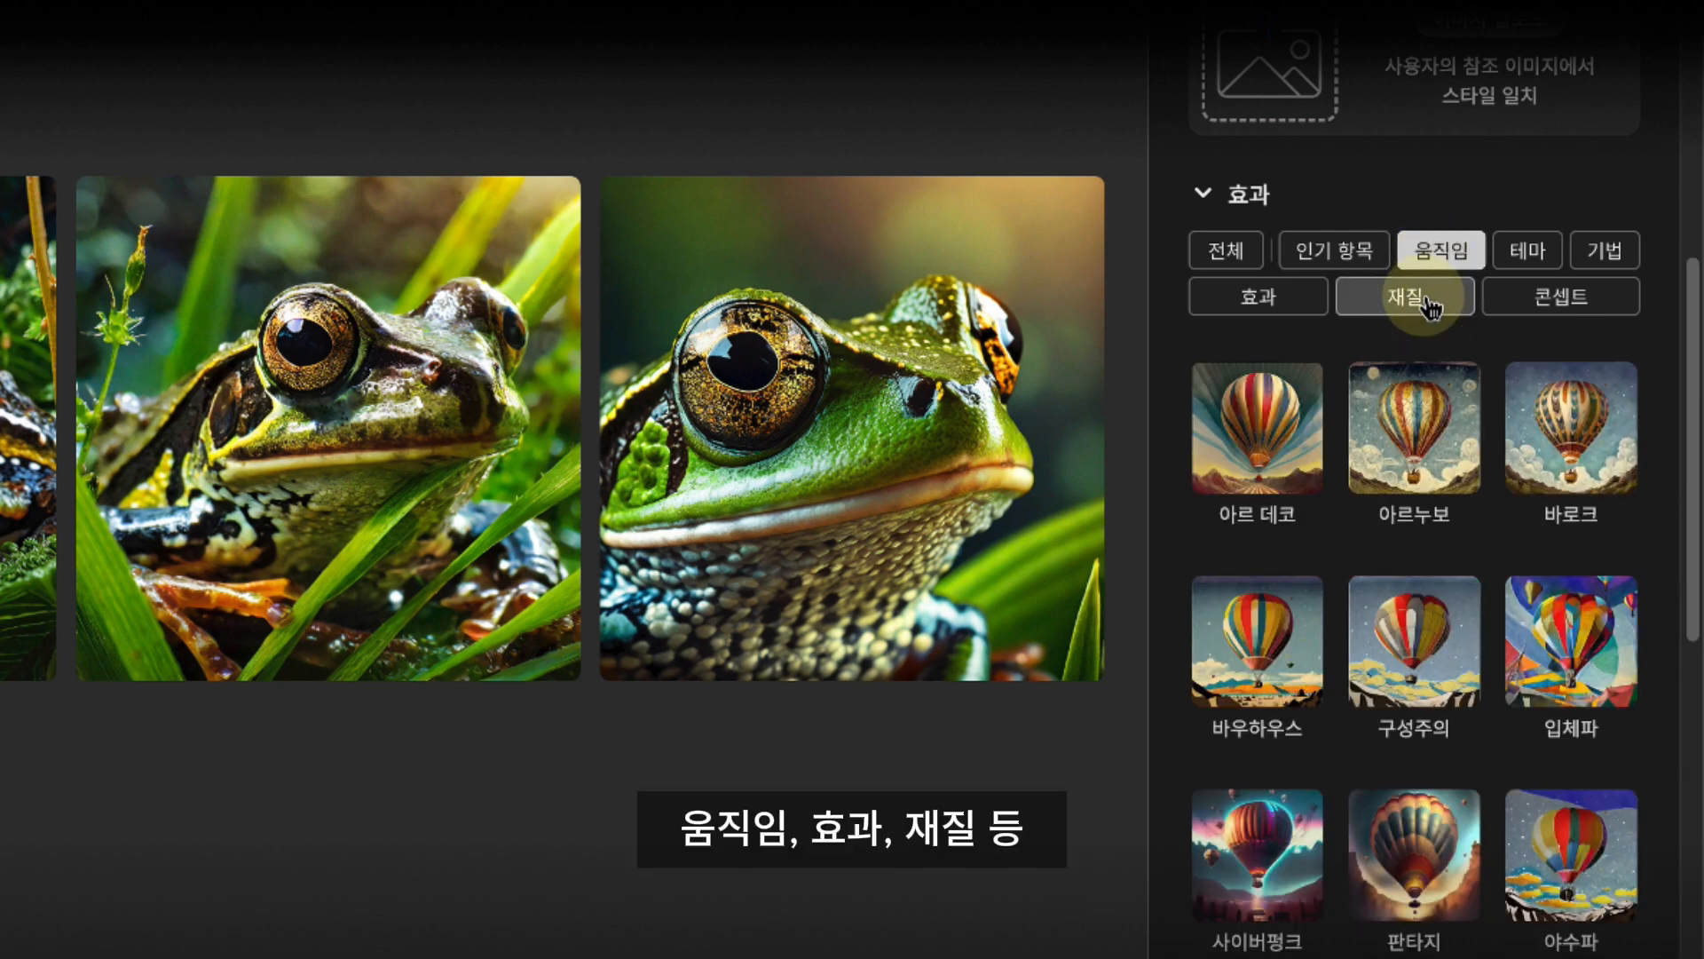
pyautogui.click(1305, 306)
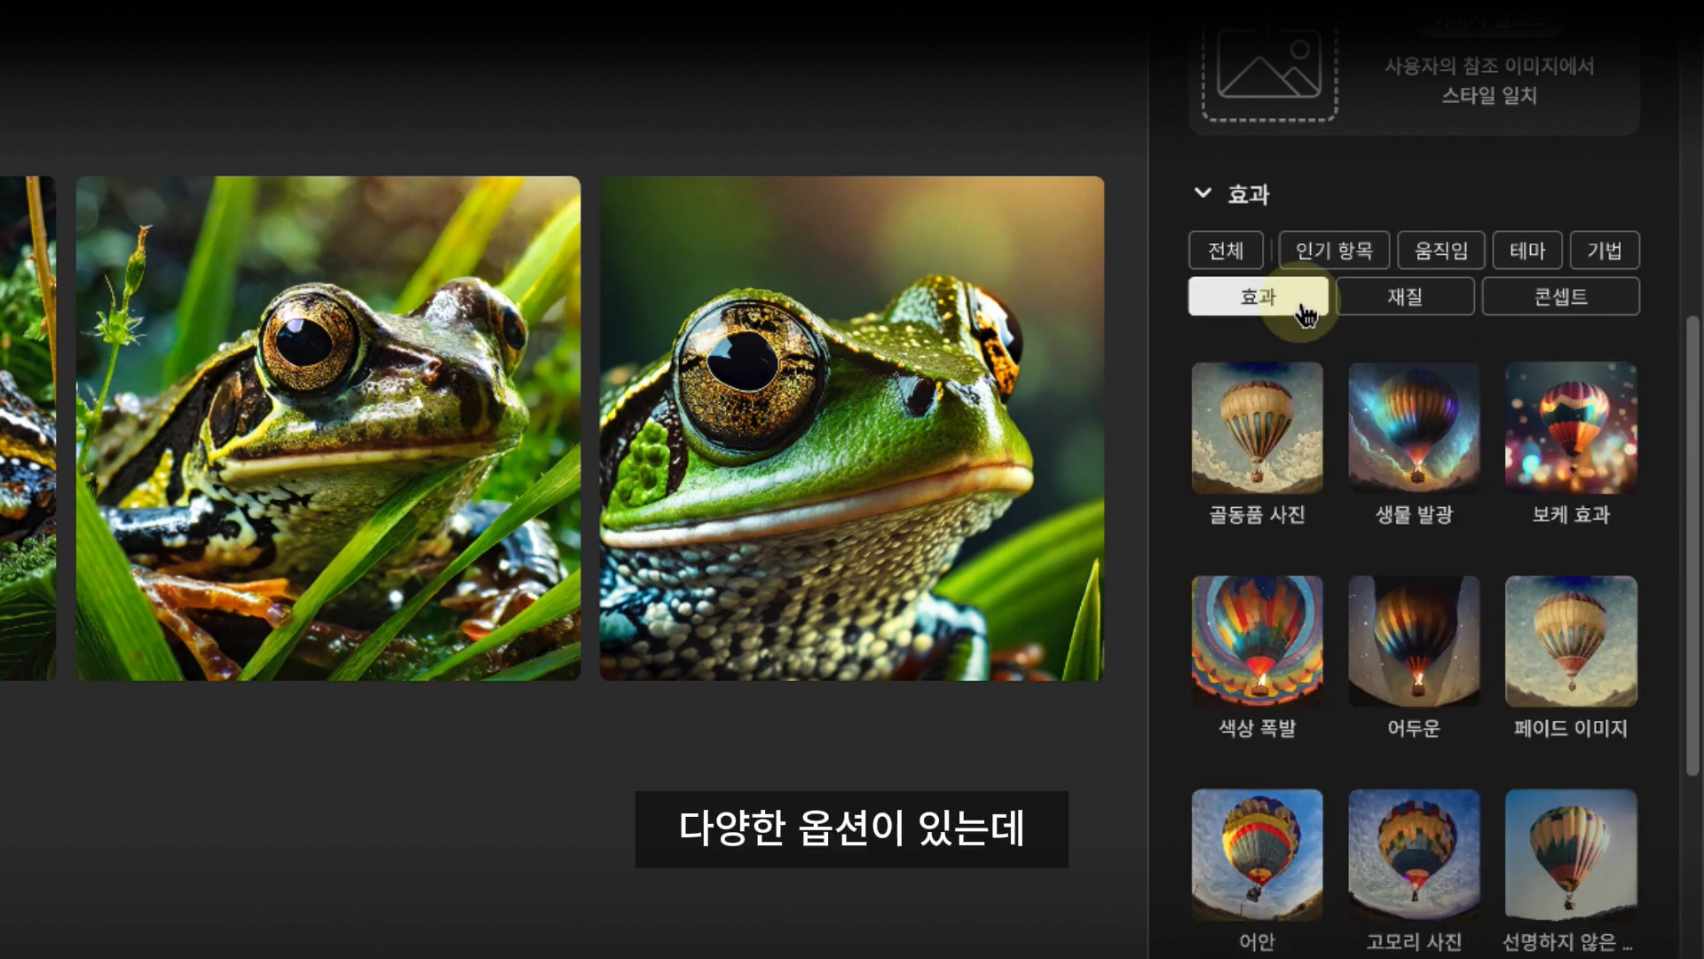
pyautogui.click(1336, 252)
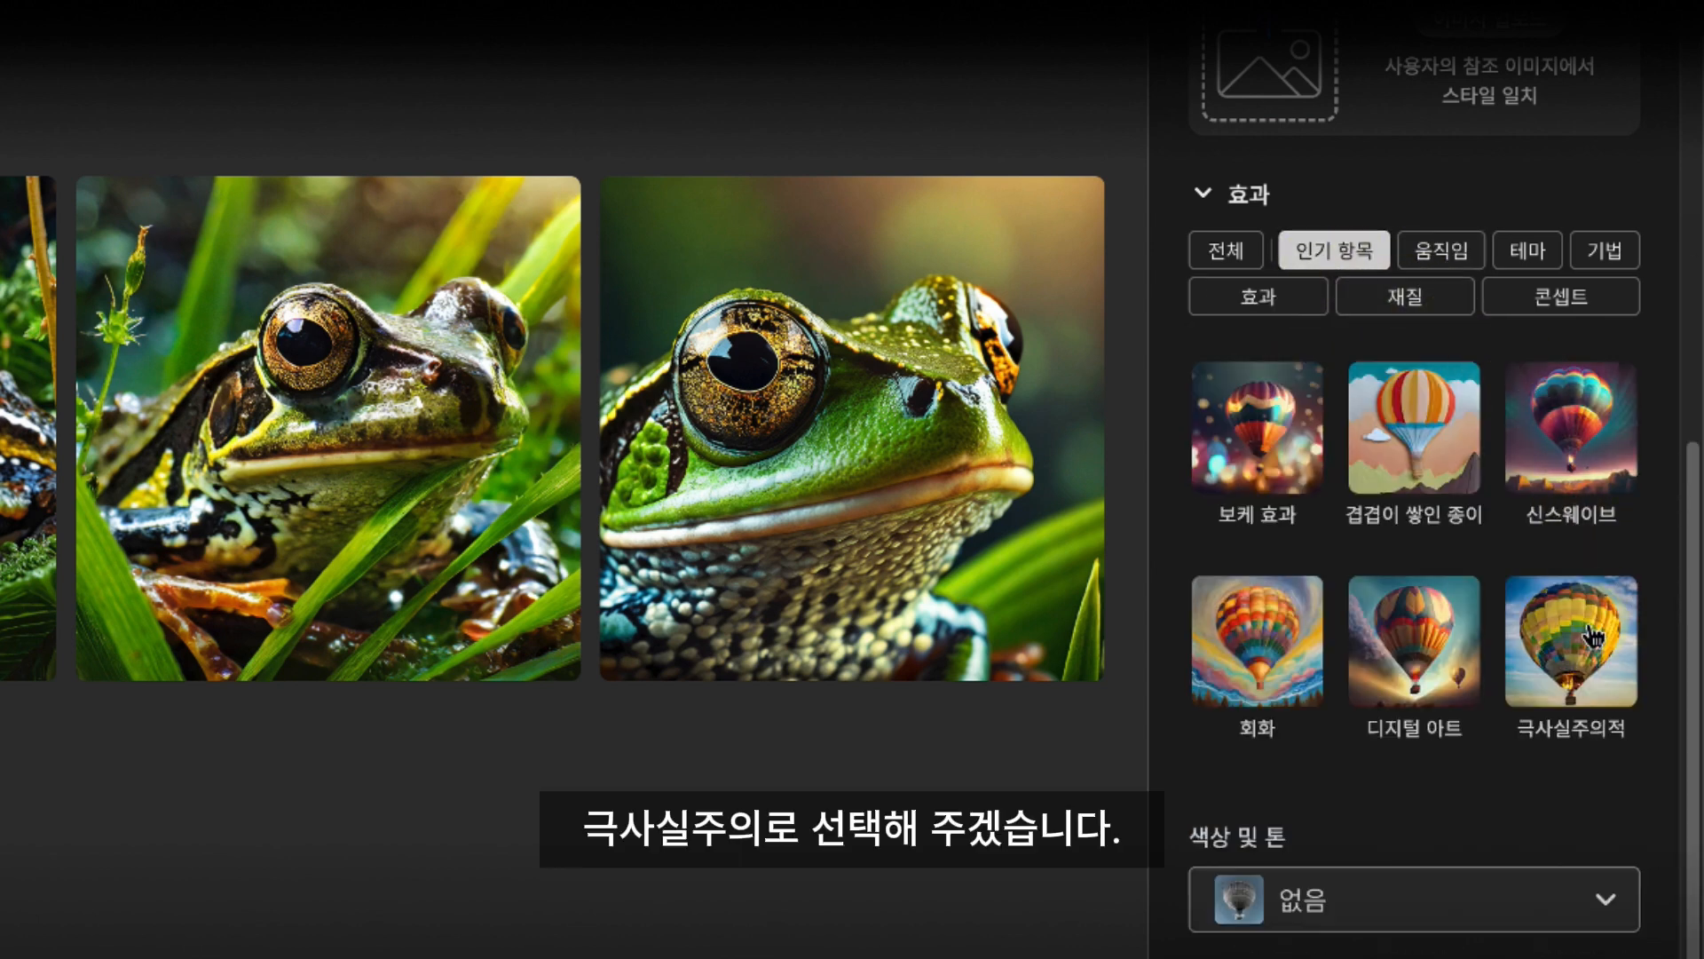
pyautogui.click(1593, 604)
# Step: Set the composition (구성) option to 접사 촬영
pyautogui.scroll(-3, 1426, 772)
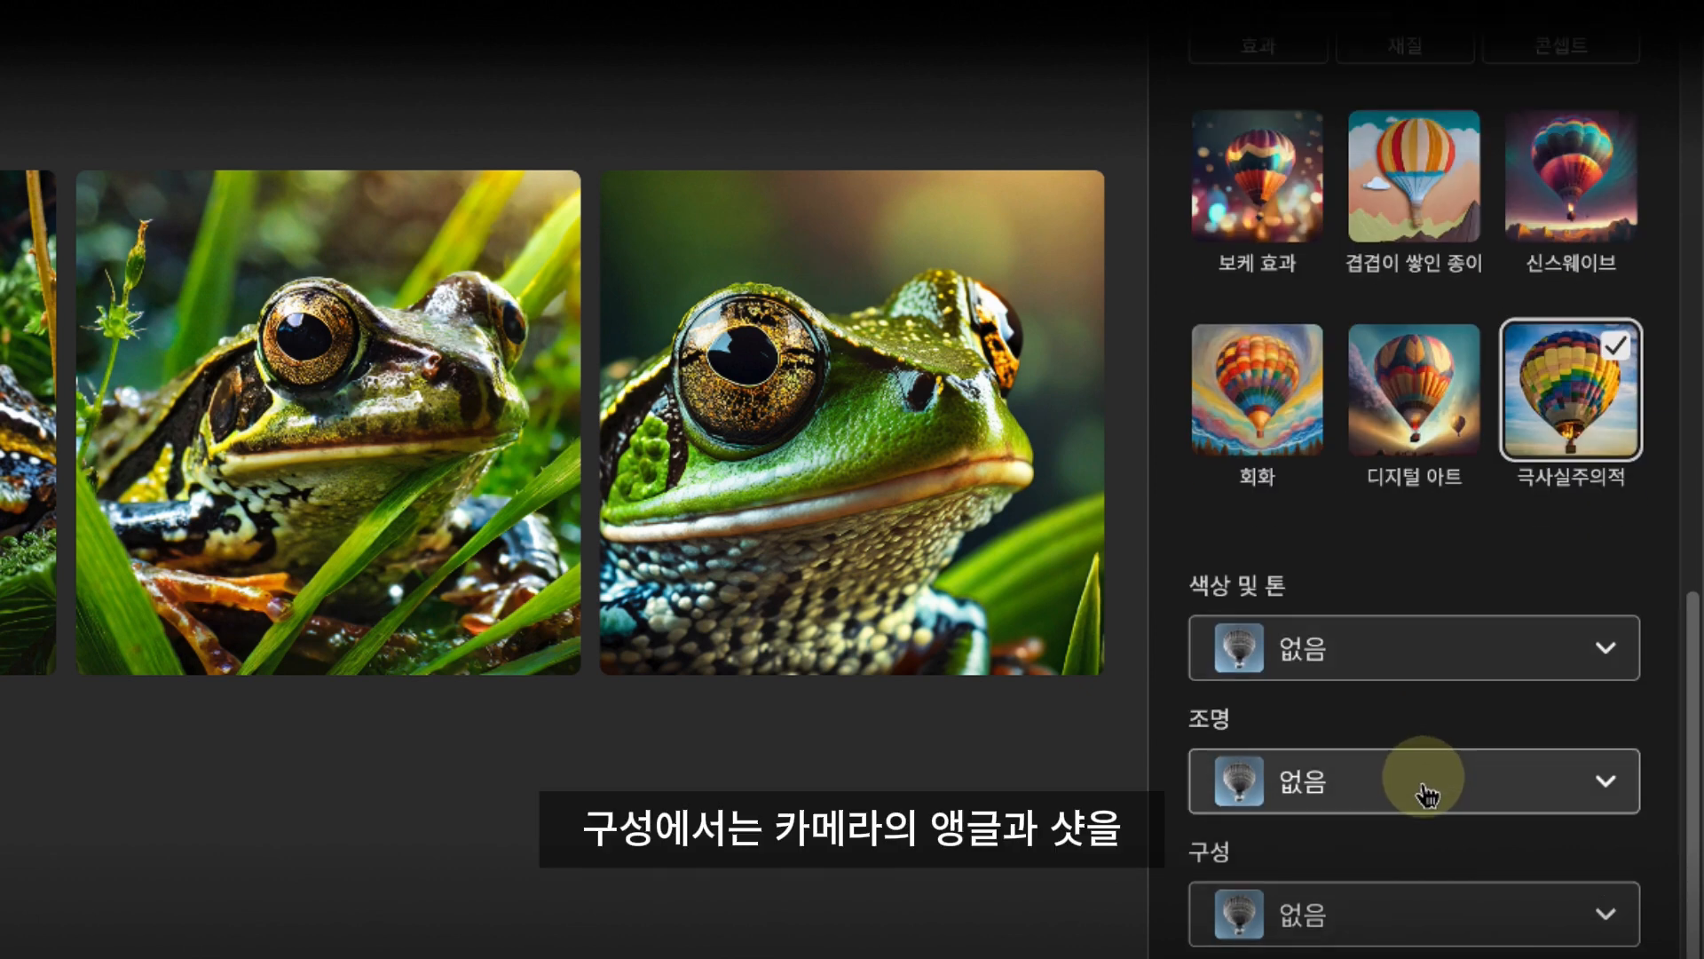
pyautogui.click(1389, 914)
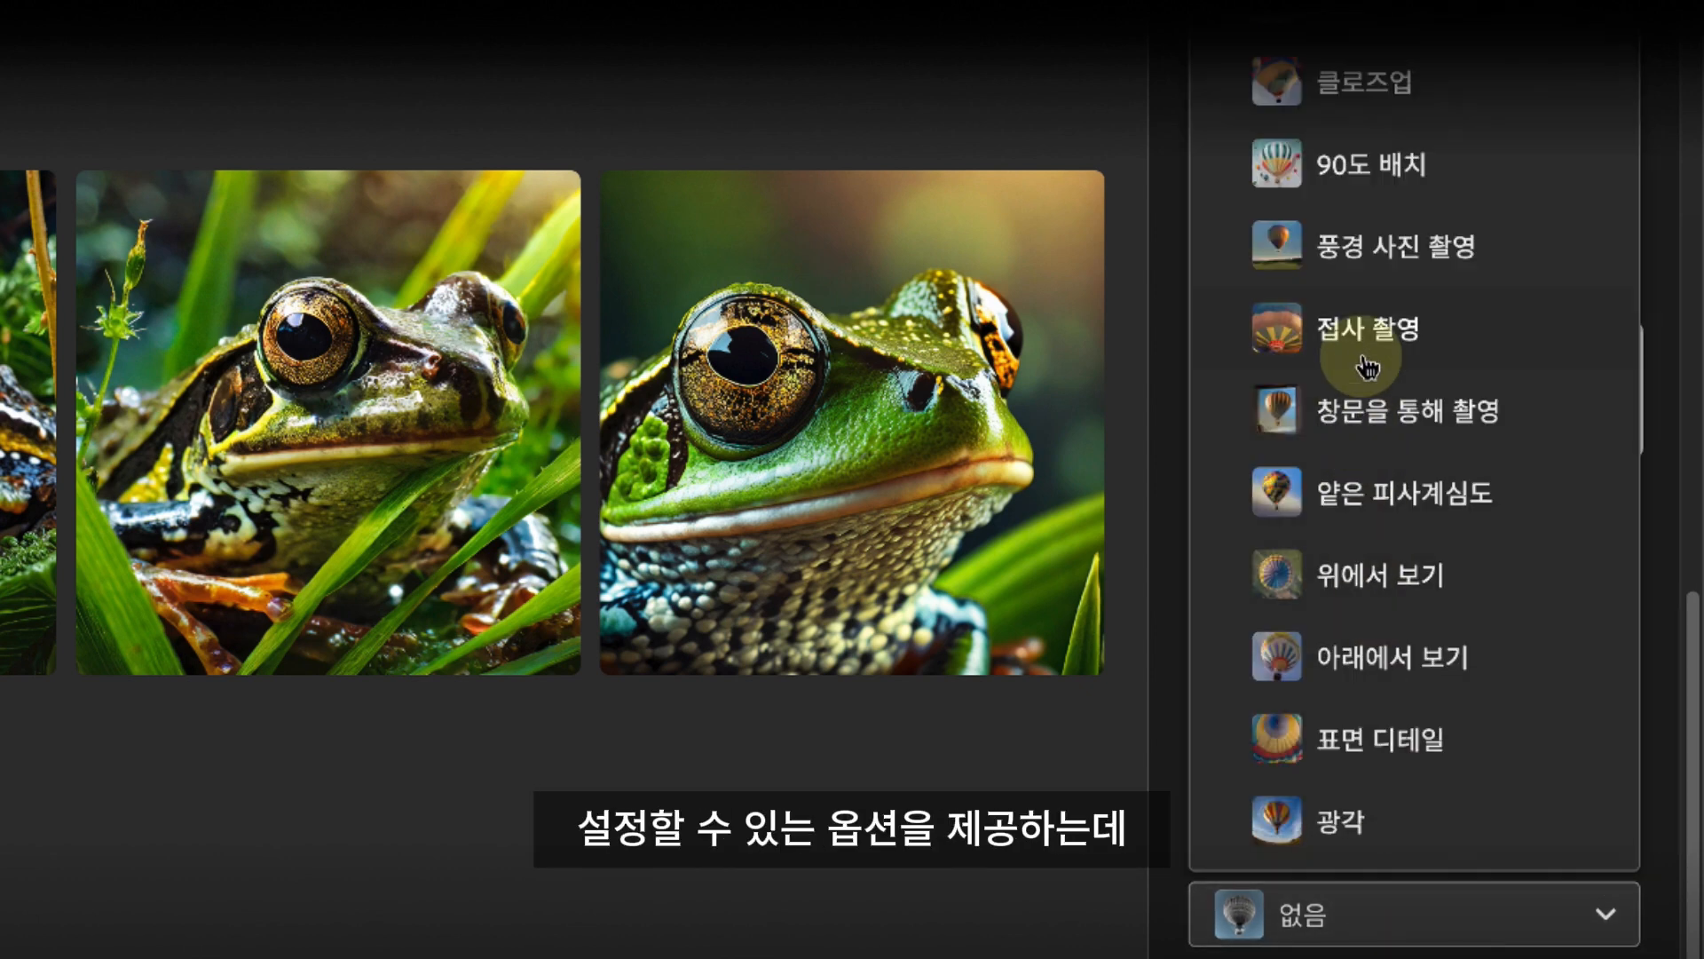
pyautogui.click(1364, 366)
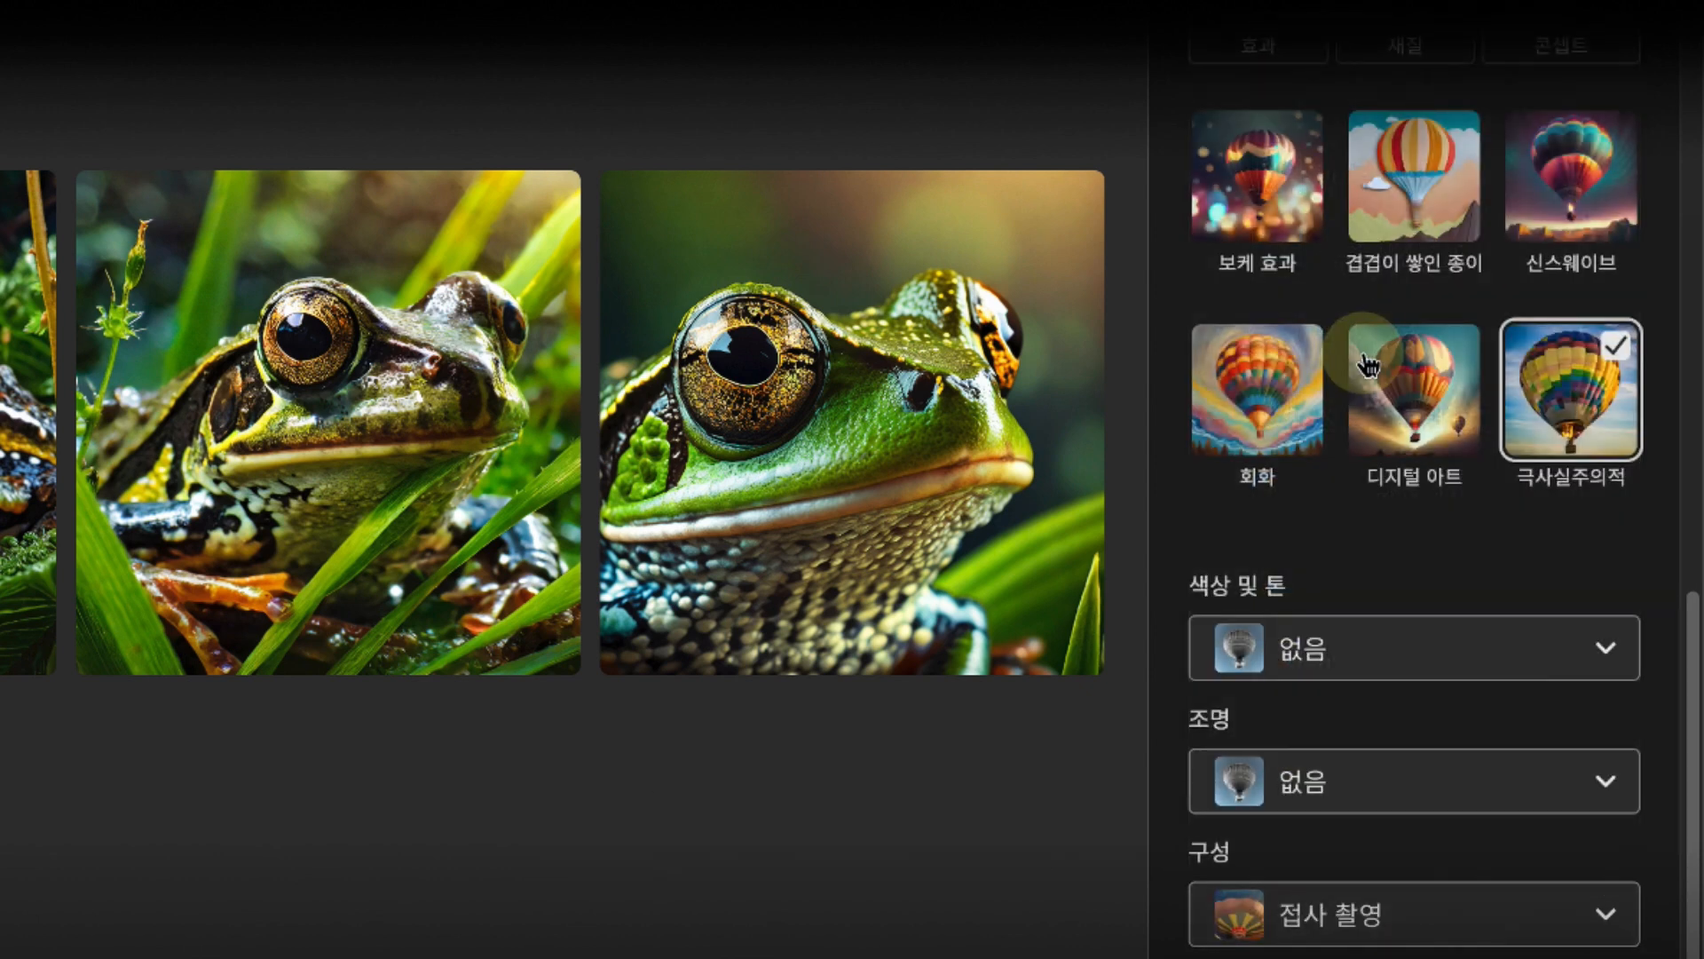
# Step: Set the field of view (시야) in the photo settings to the maximum of 300mm and generate the frog images again
pyautogui.scroll(-4, 1317, 693)
pyautogui.click(1282, 762)
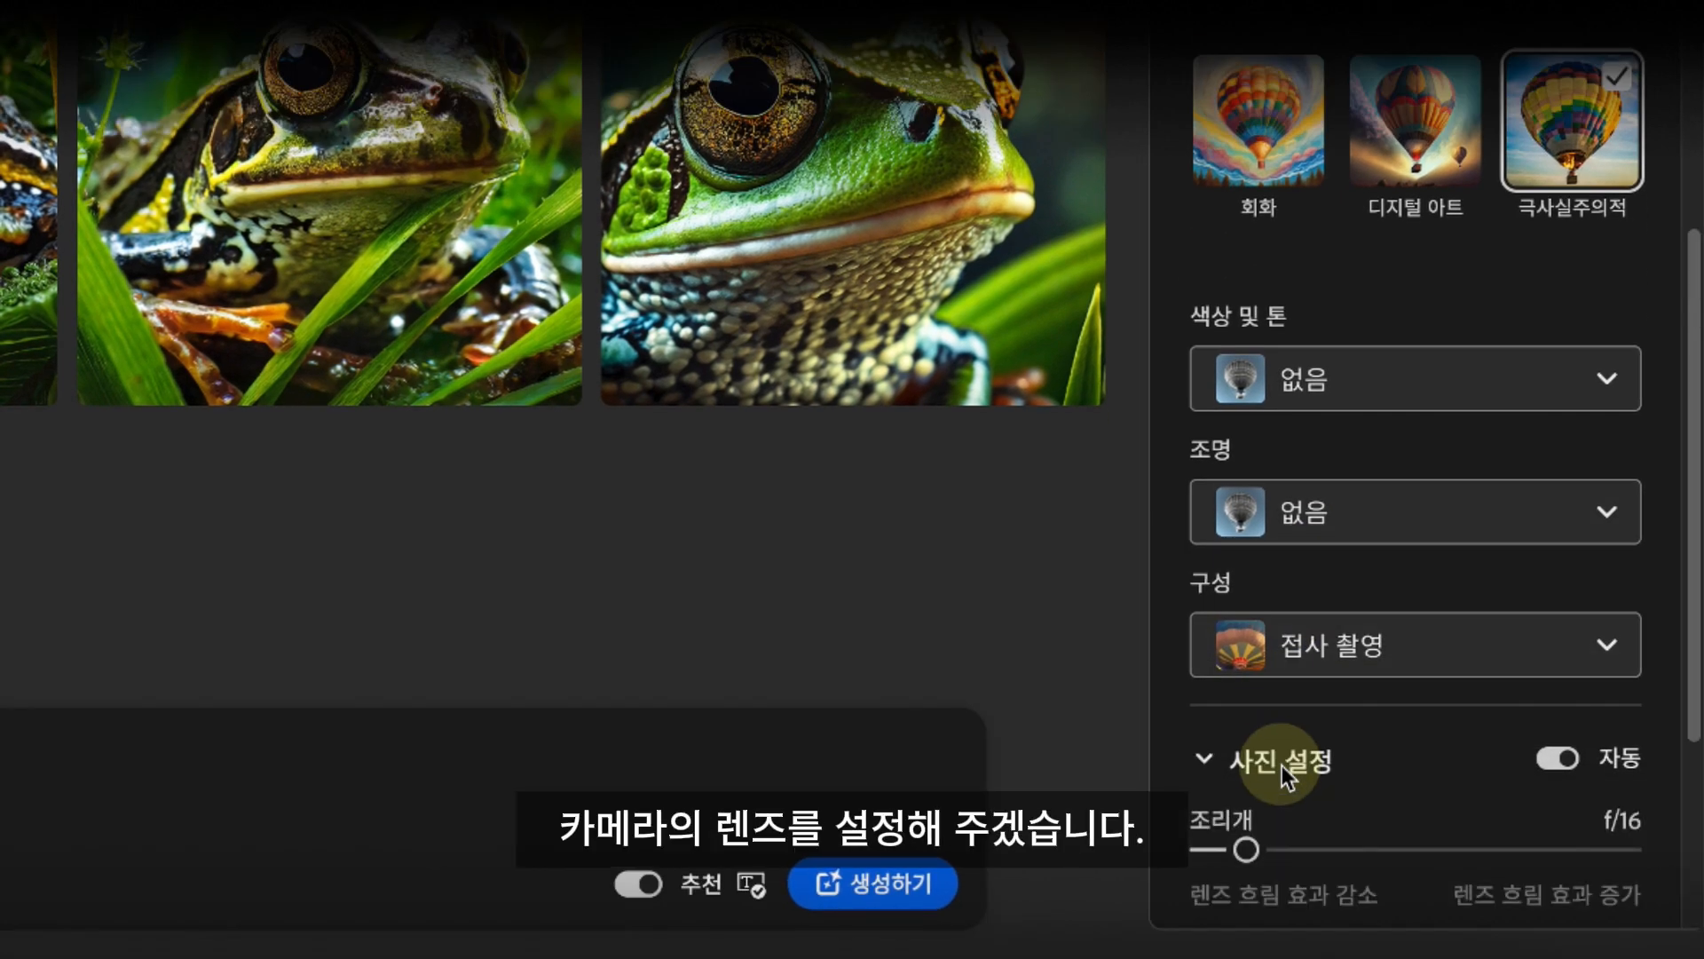
pyautogui.scroll(-5, 1282, 766)
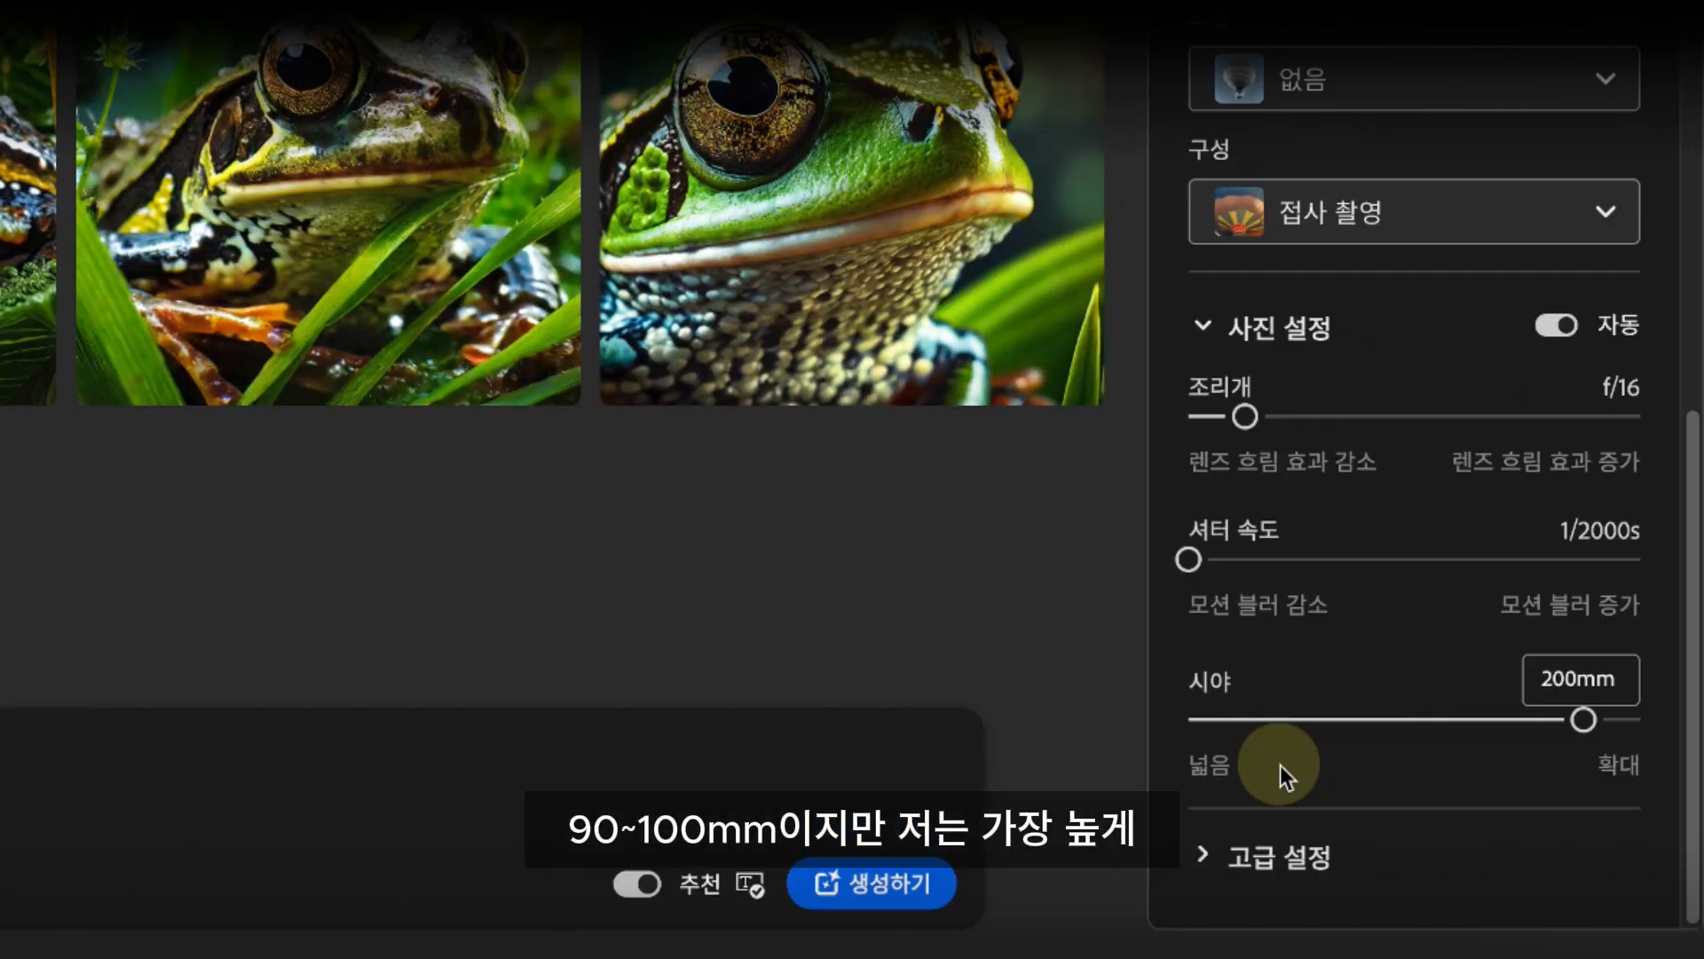
pyautogui.moveTo(1590, 717); pyautogui.dragTo(1635, 718)
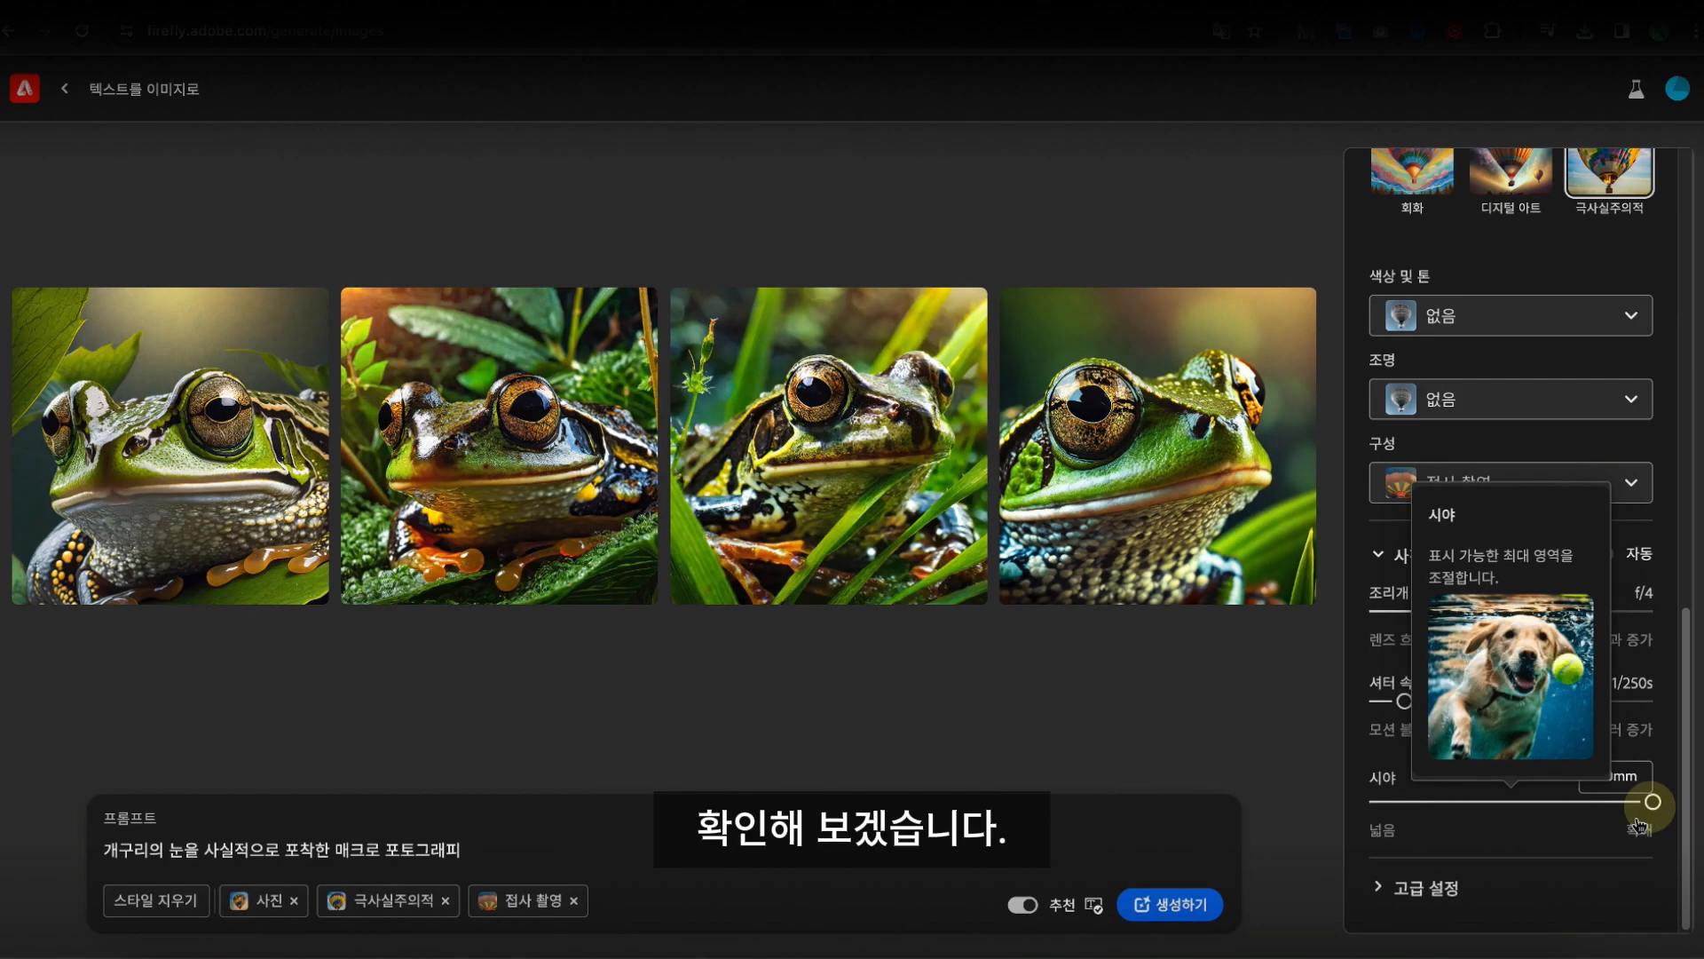
pyautogui.click(1170, 904)
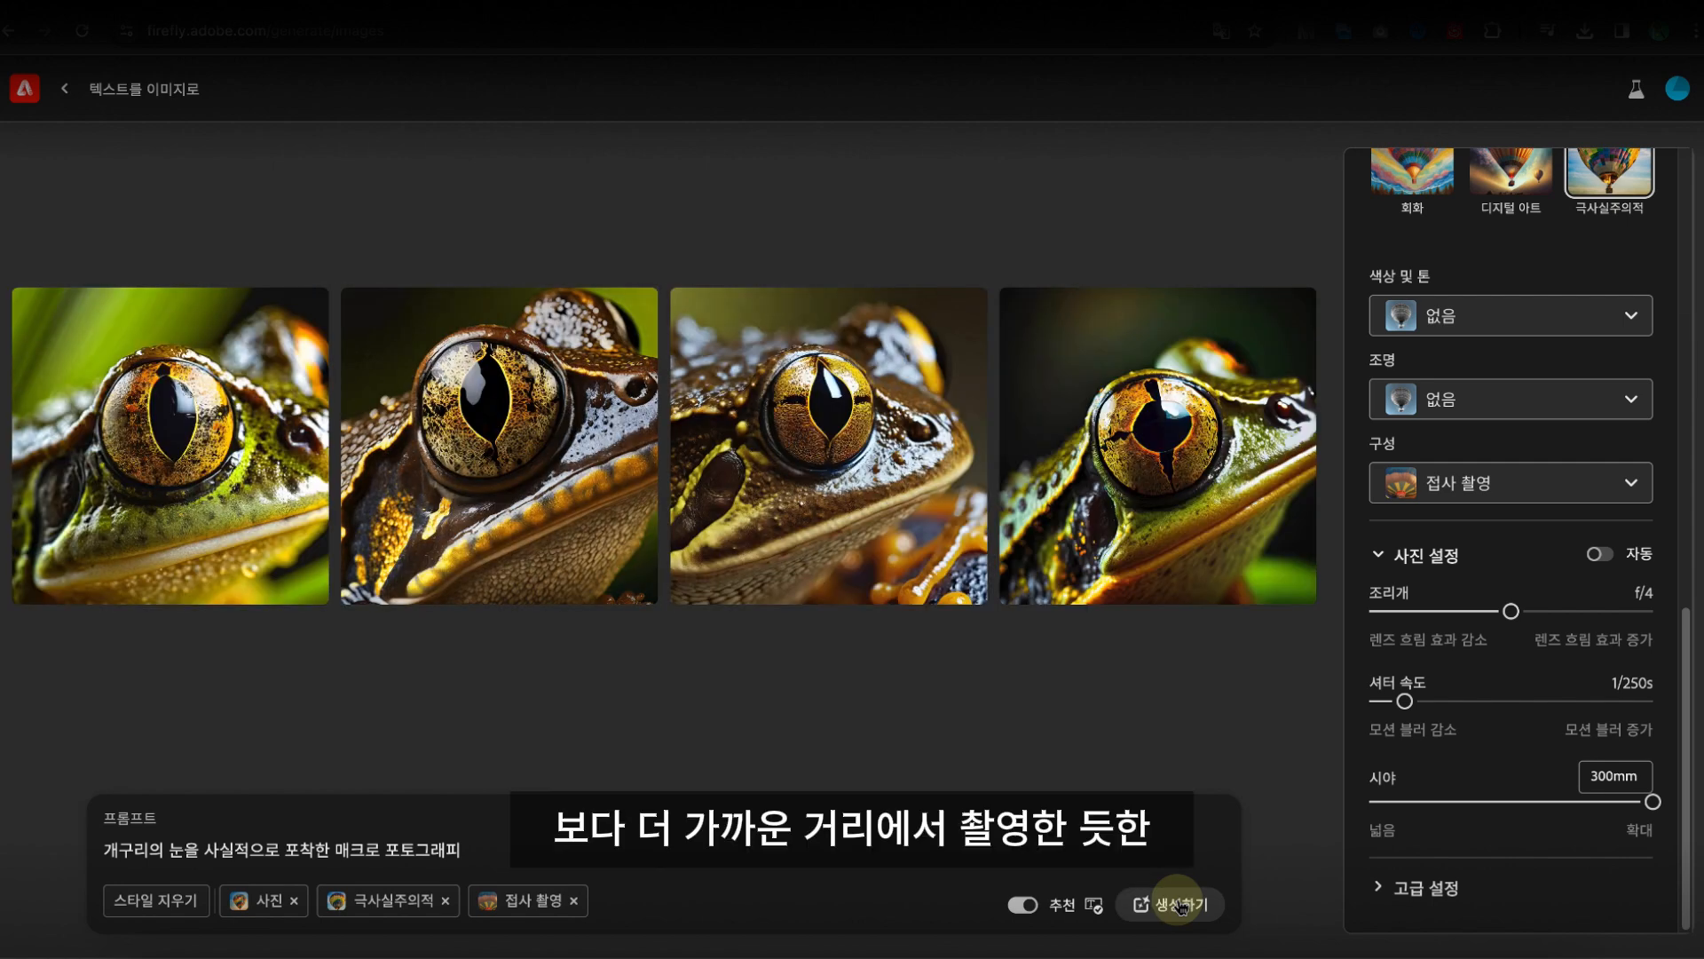
# Step: View the first three newly generated frog close-ups enlarged
pyautogui.click(254, 497)
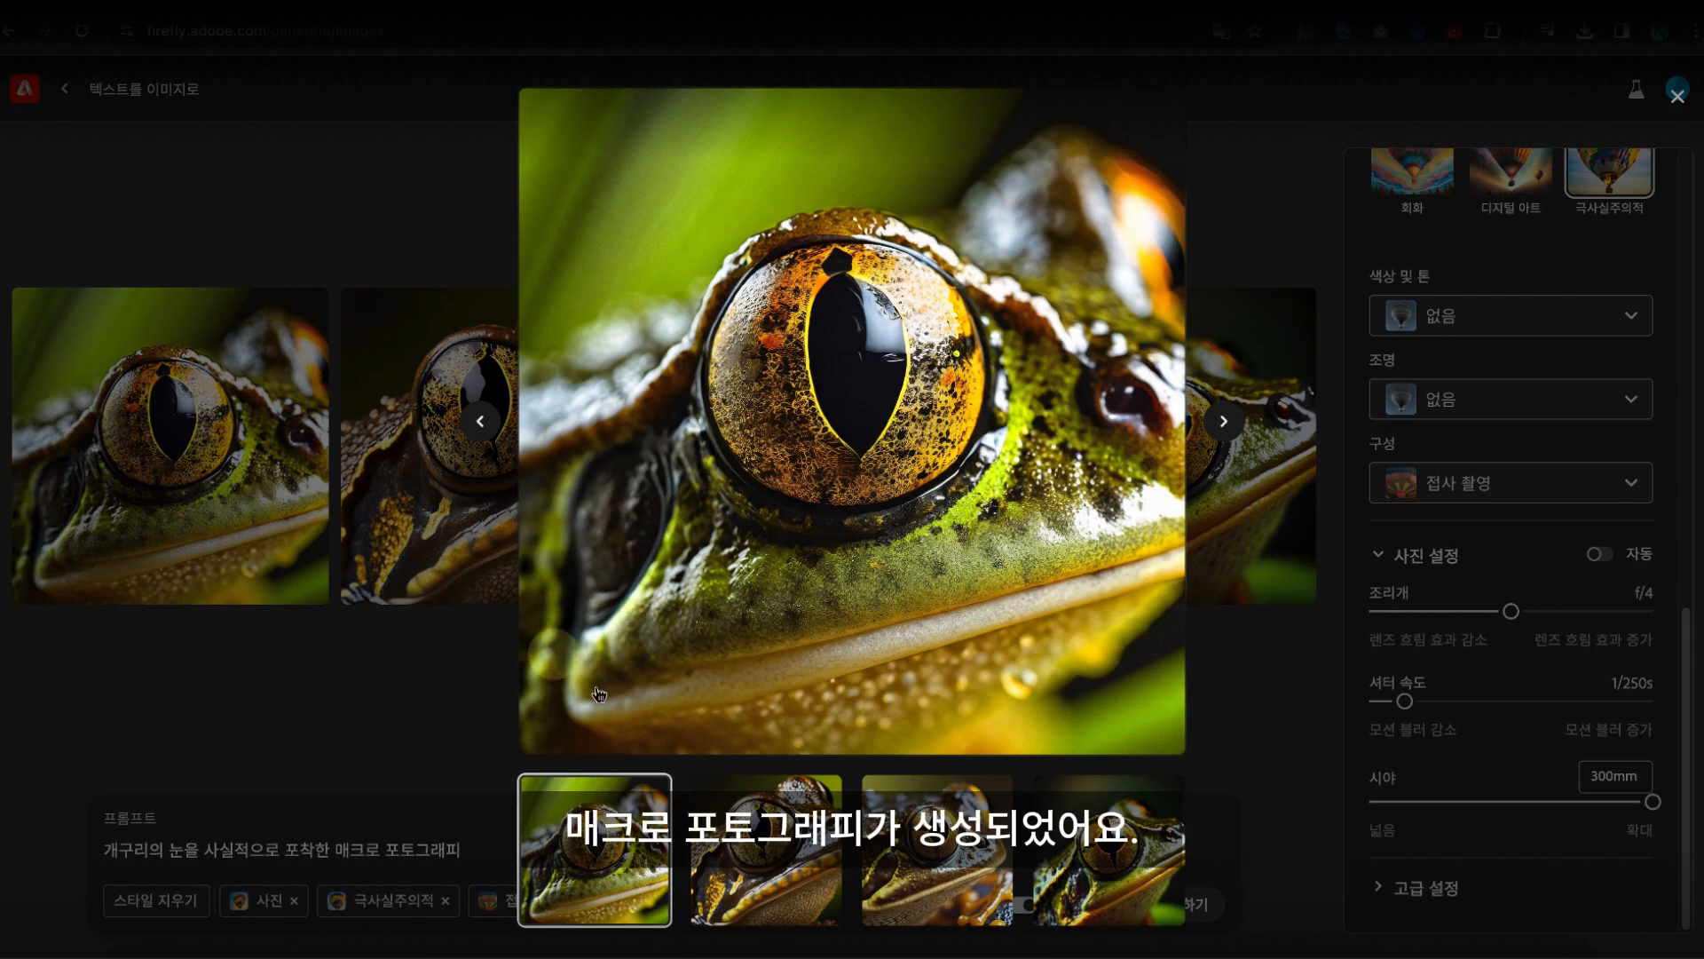
pyautogui.click(737, 852)
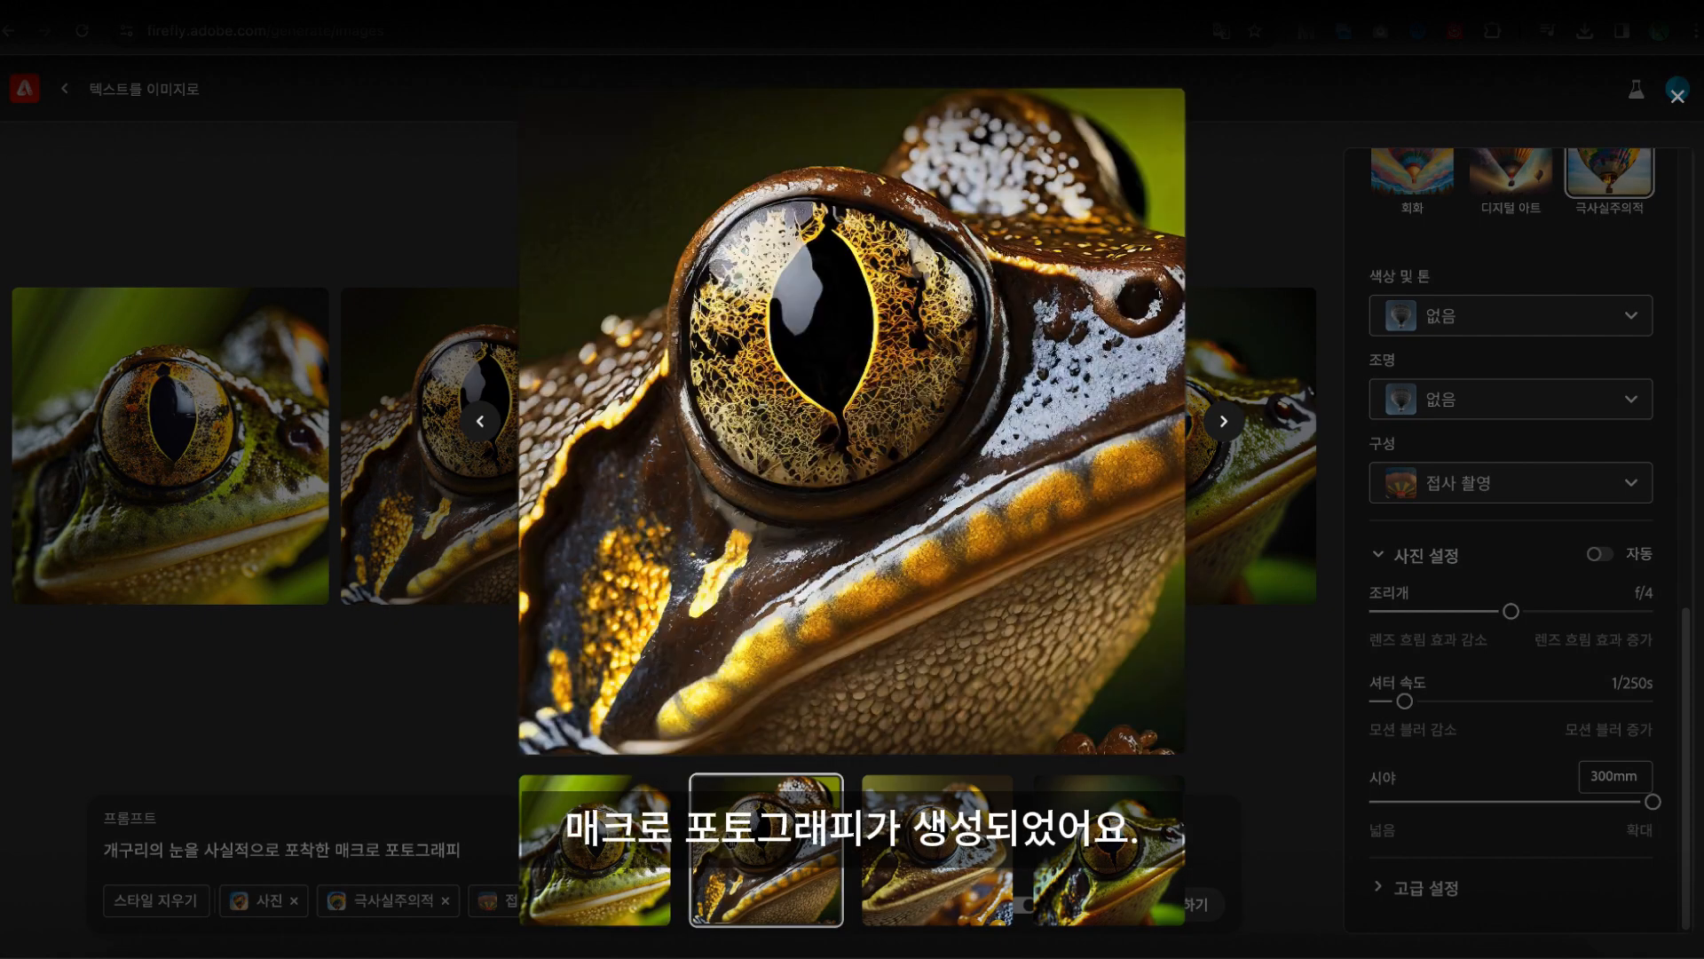
pyautogui.click(932, 857)
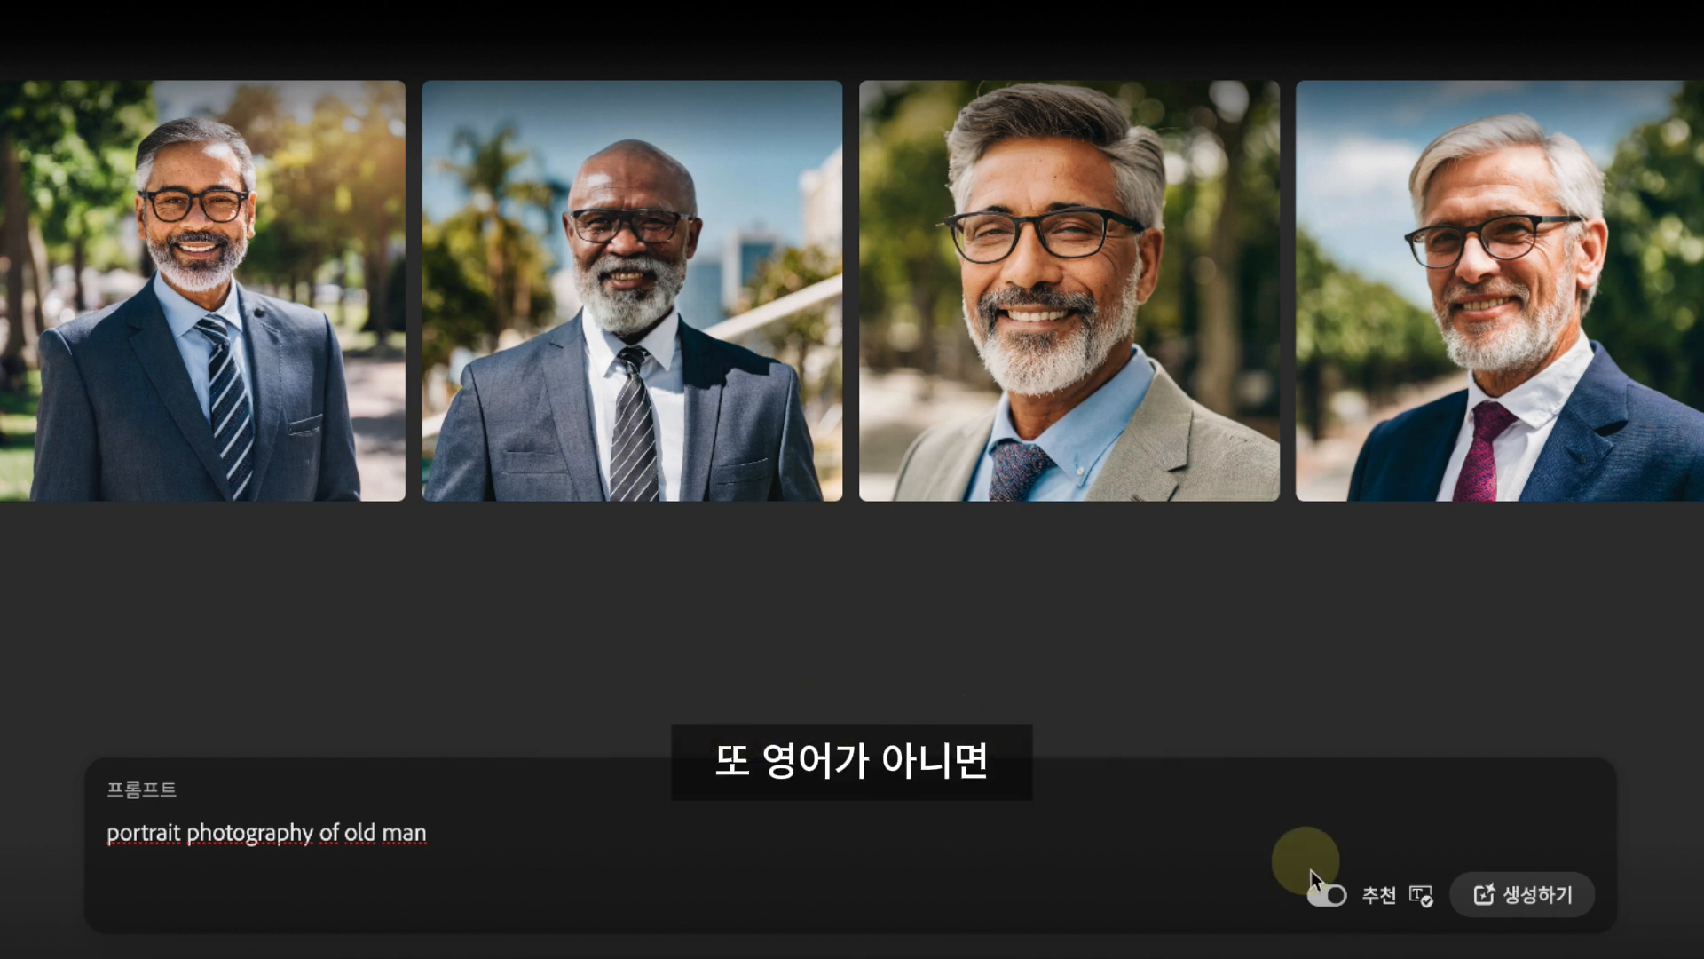
# Step: Bring up the prompt suggestions and add ", wrinkled" after "portrait photography of old man" in the prompt
pyautogui.click(1322, 892)
pyautogui.click(1362, 894)
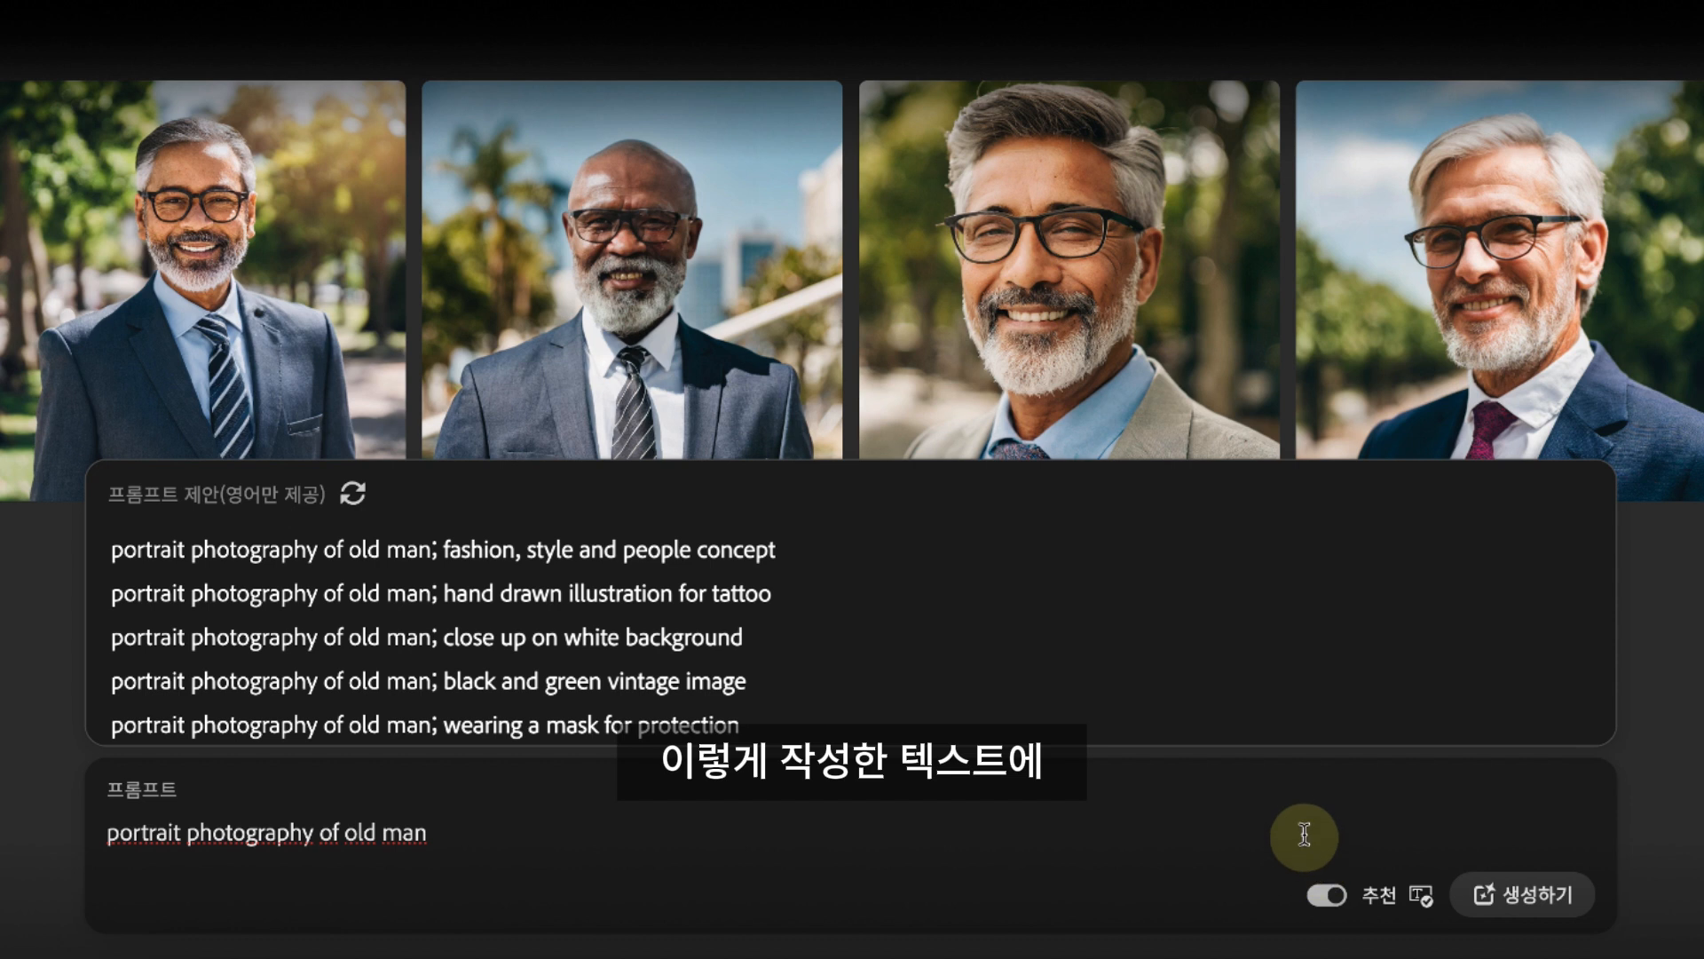
pyautogui.write('w')
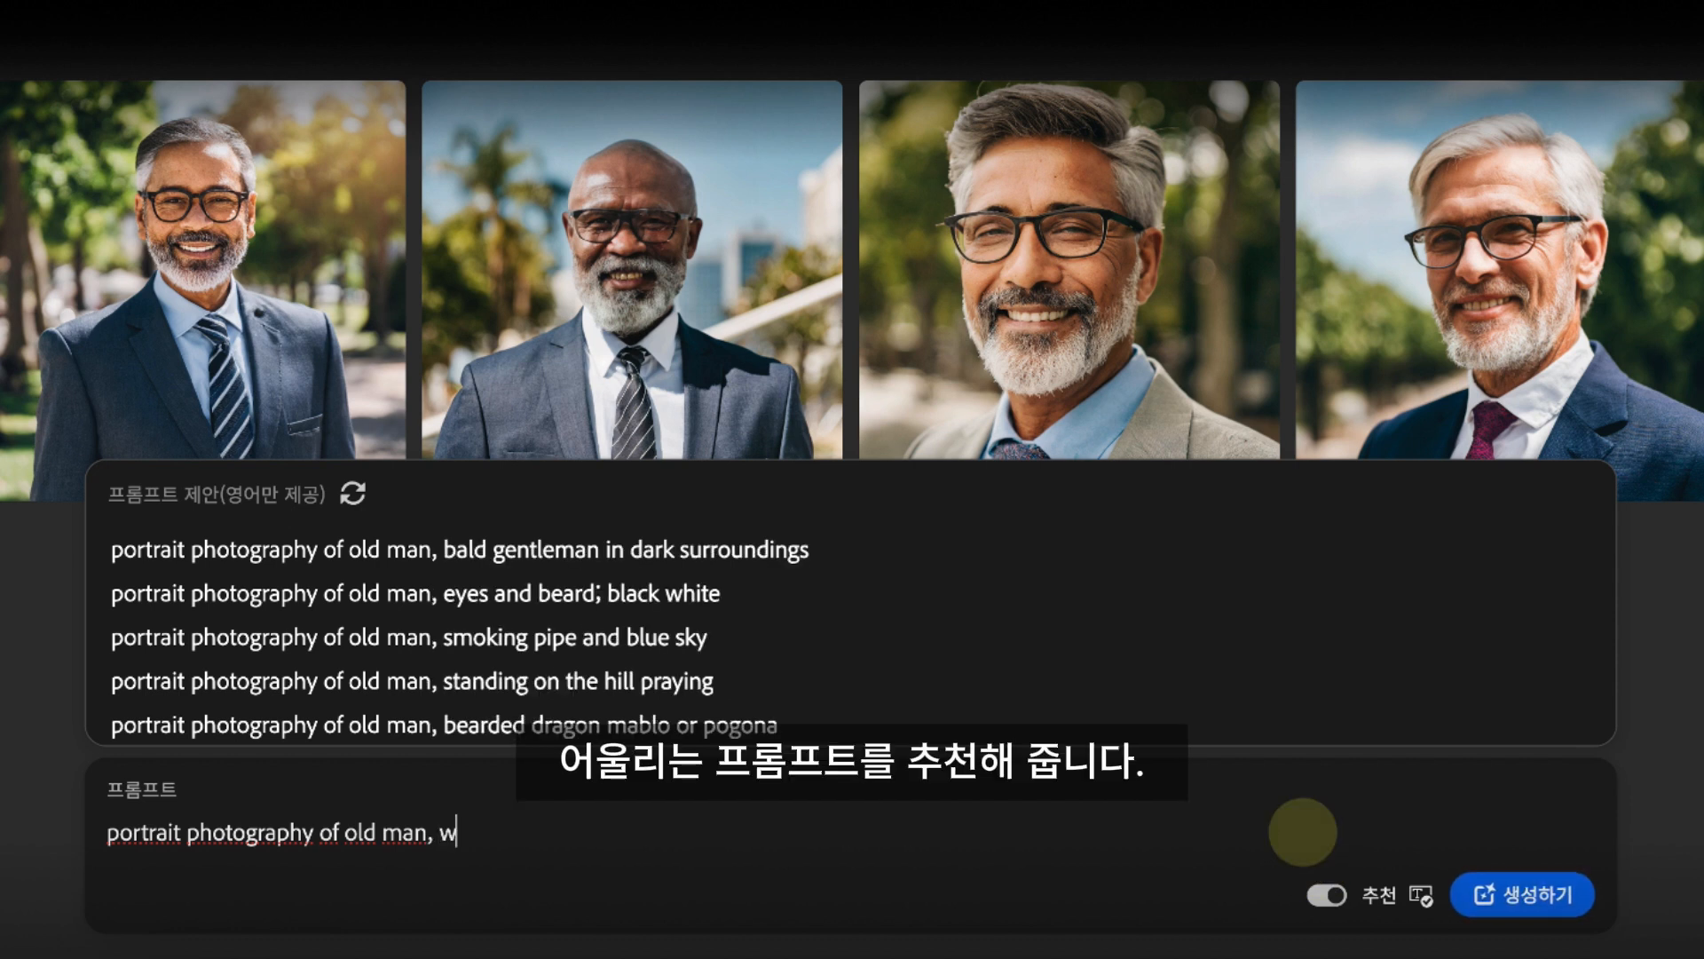
pyautogui.write('rinkled')
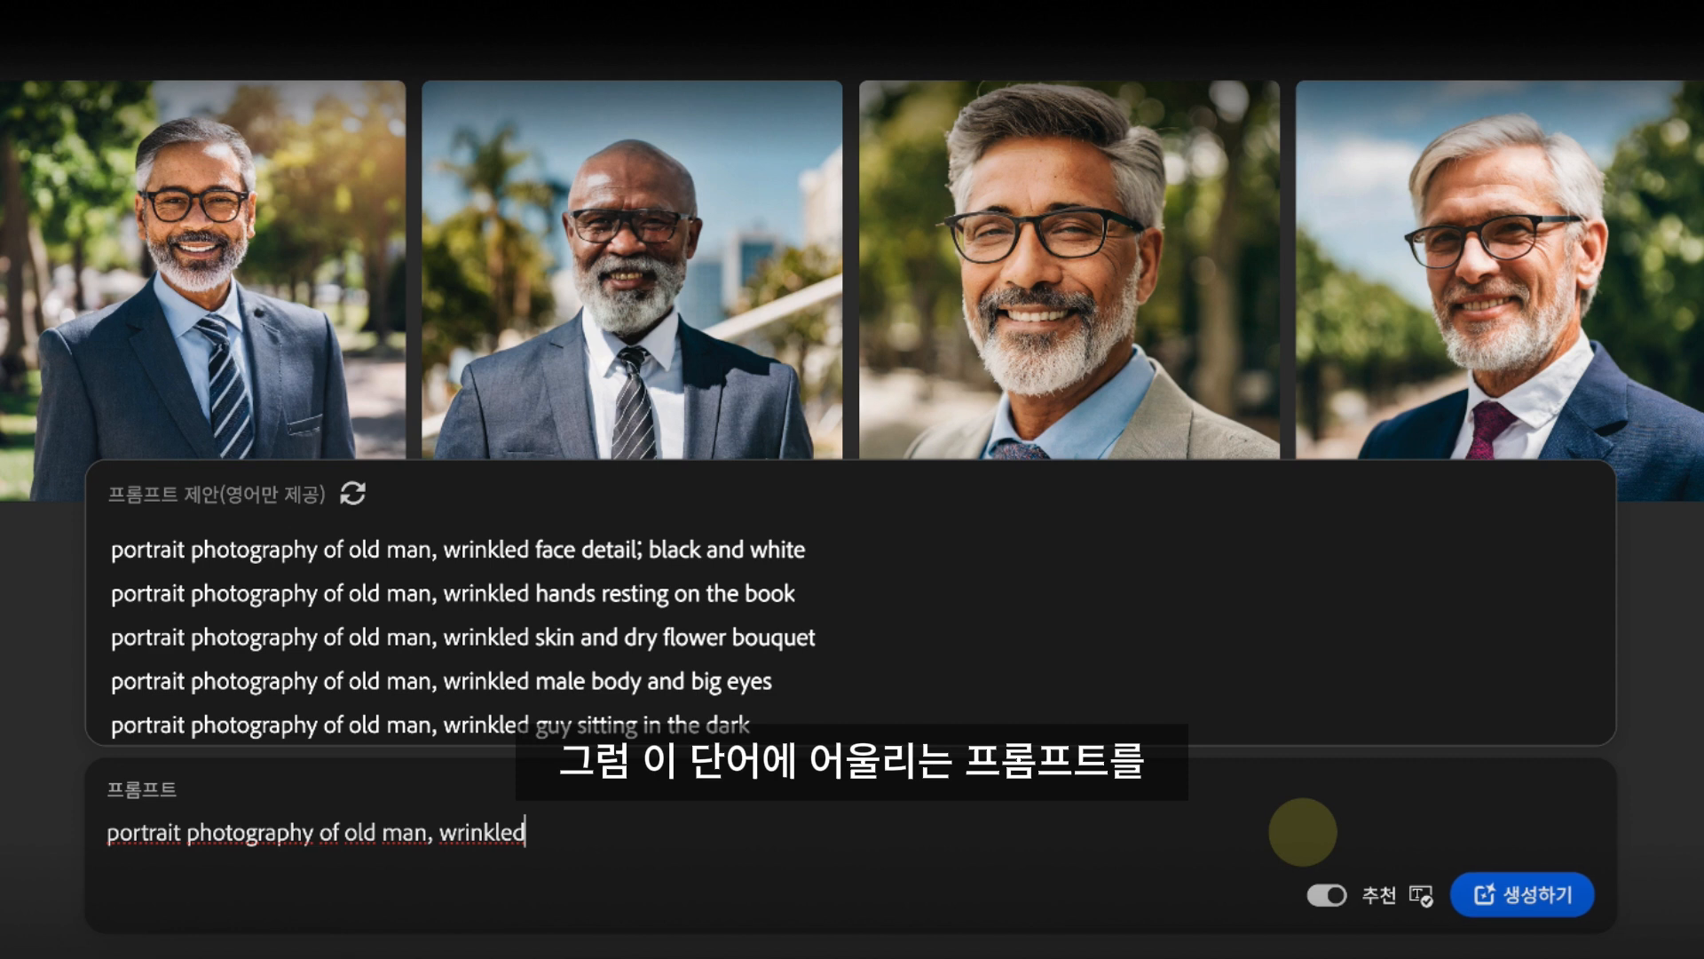
# Step: Accept the suggested ending "skin and dry flower bouquet" and replace "dry flower bouquet" with the suggestion "beautiful smile face close up"
pyautogui.click(769, 657)
pyautogui.moveTo(620, 832); pyautogui.dragTo(961, 817)
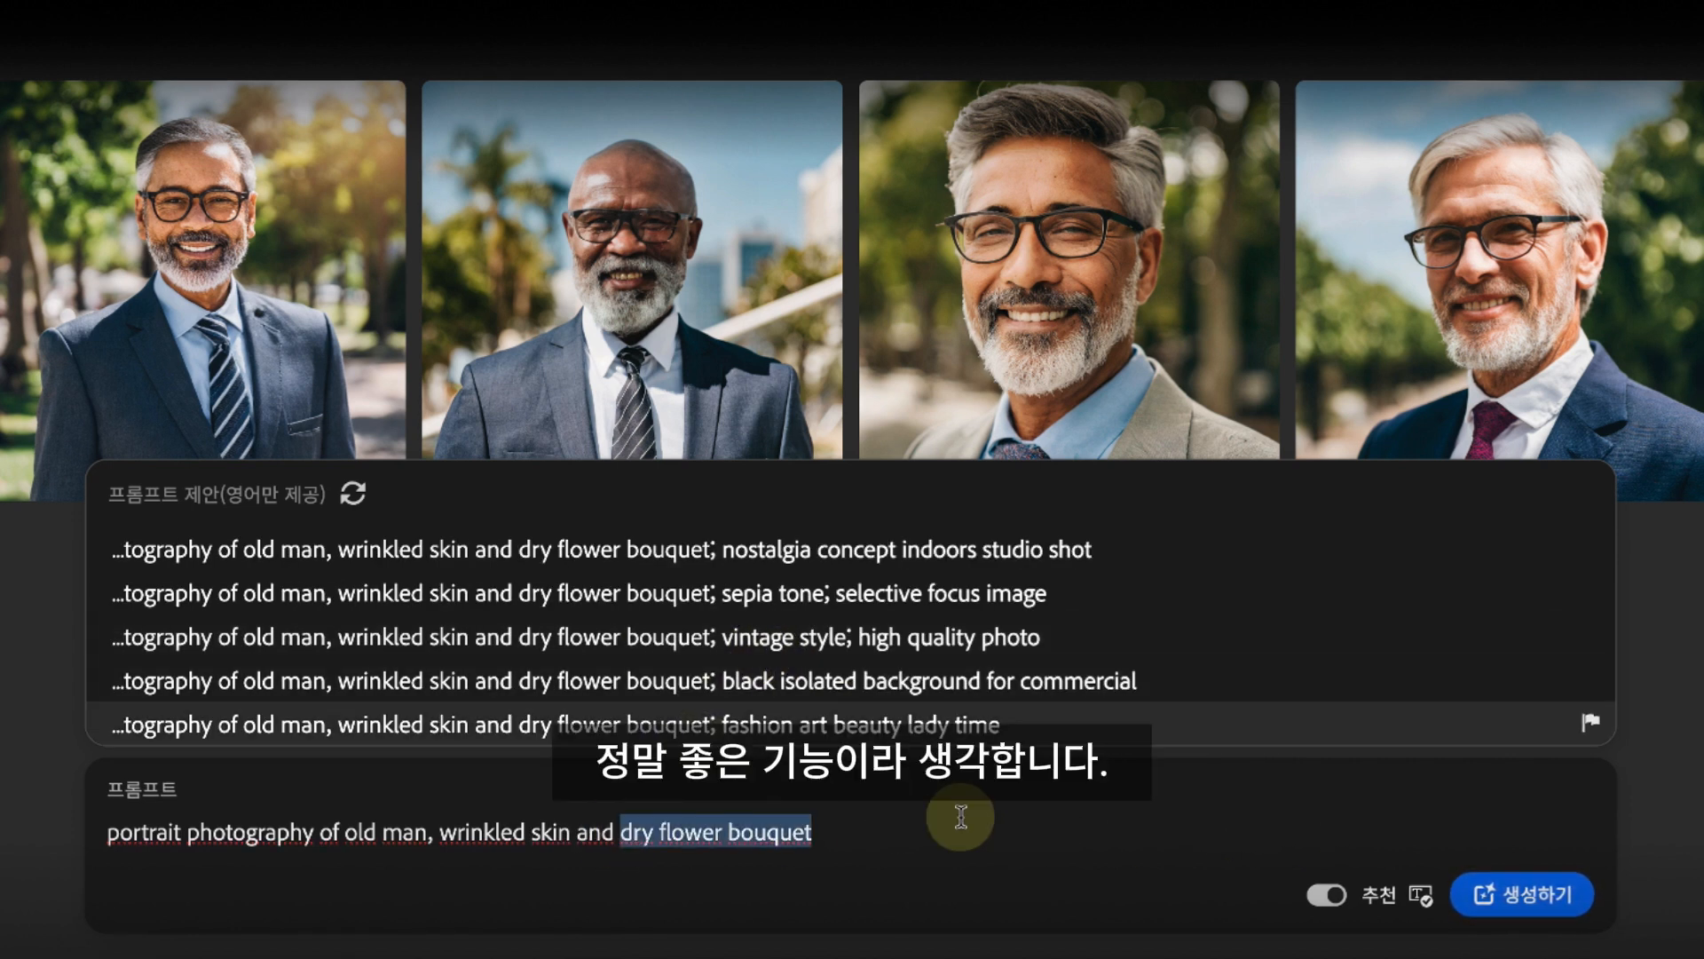
pyautogui.press('BackSpace')
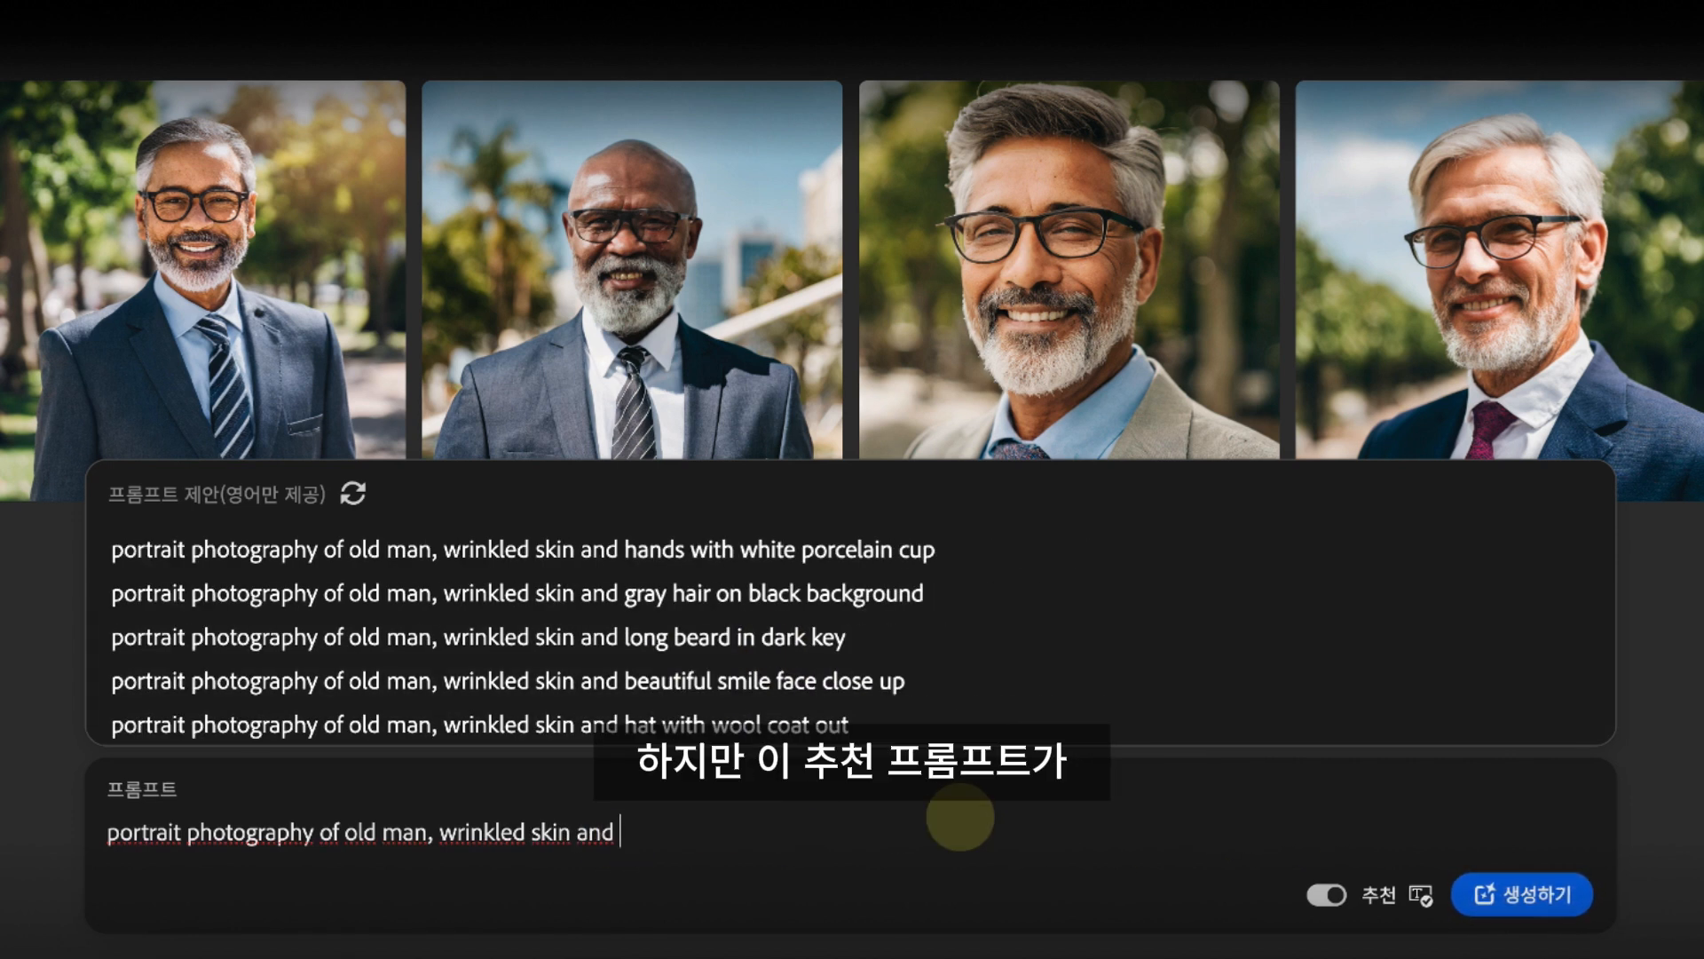
pyautogui.click(915, 685)
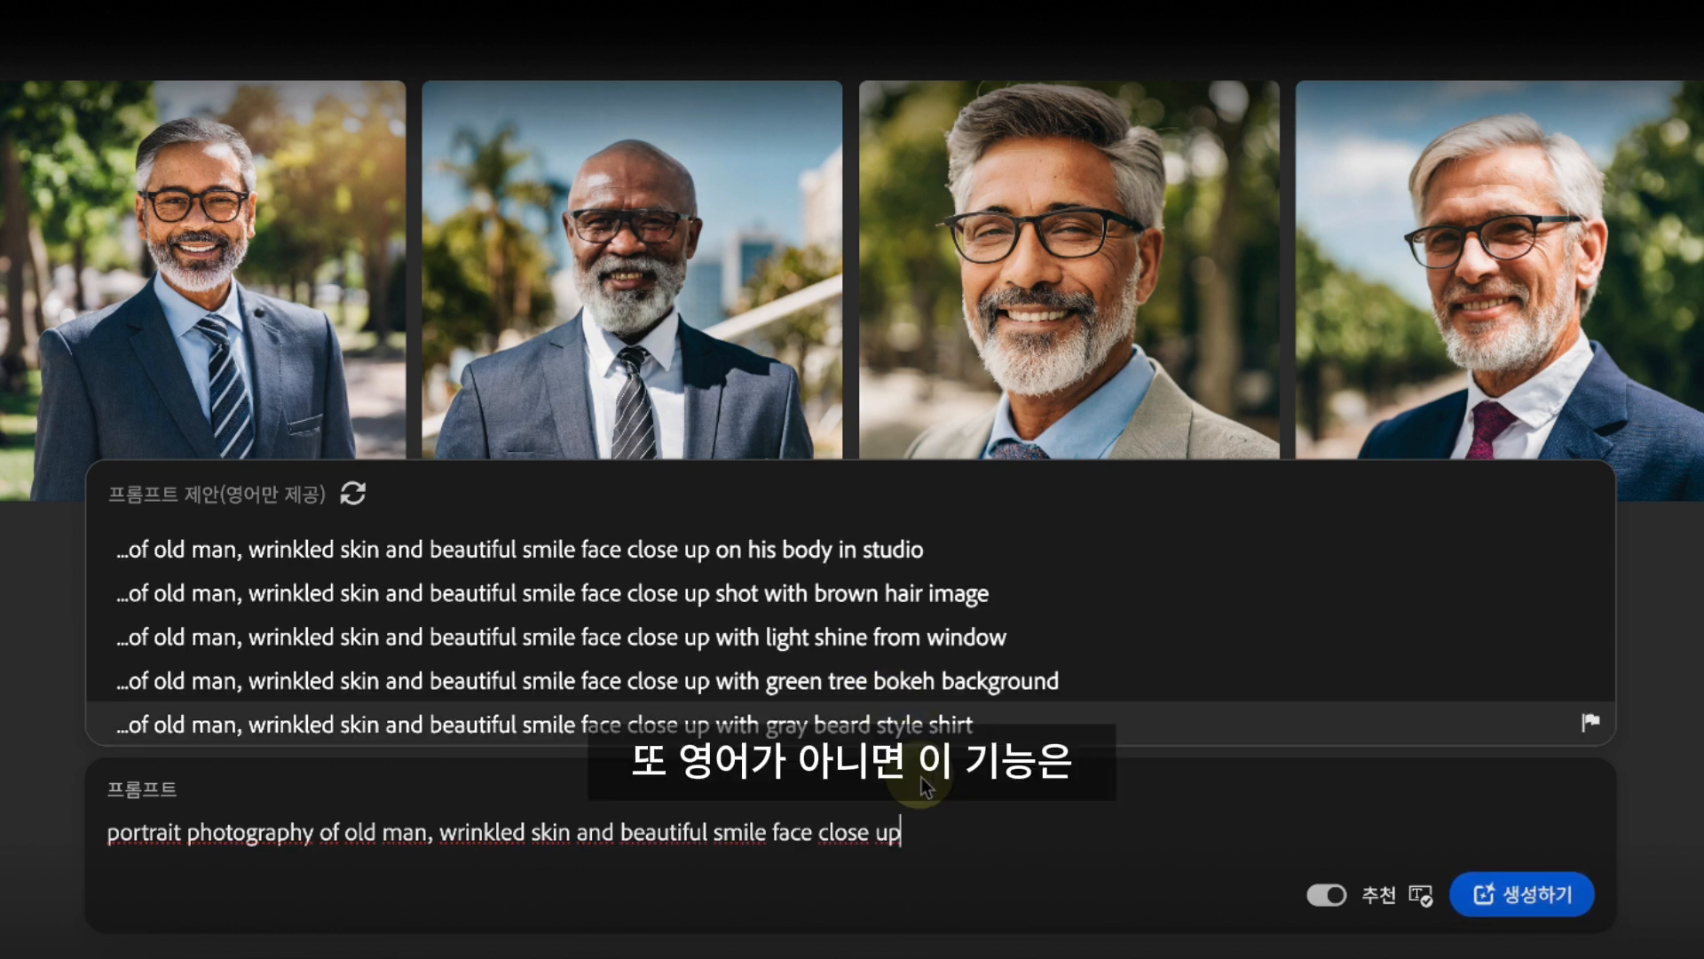
pyautogui.press('Up')
pyautogui.press('Up')
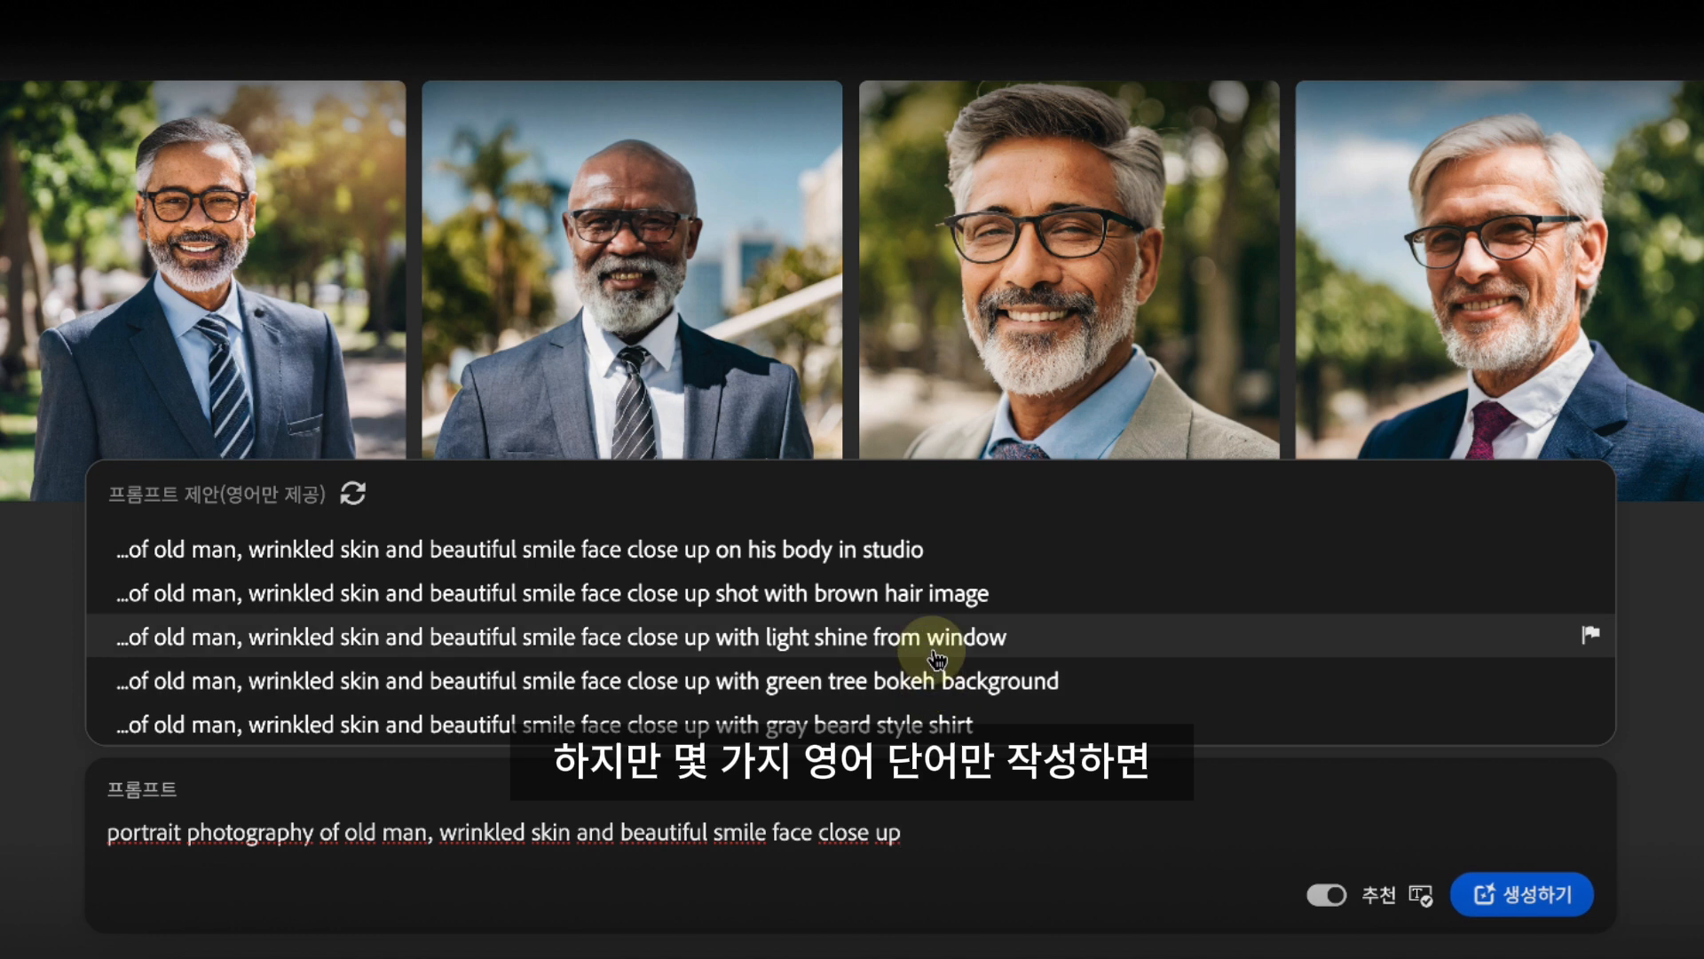
# Step: Extend the prompt with the suggestion "with light shine from window", then replace "window" with the suggested ending "sunlight; selective focused on eyes"
pyautogui.press('Return')
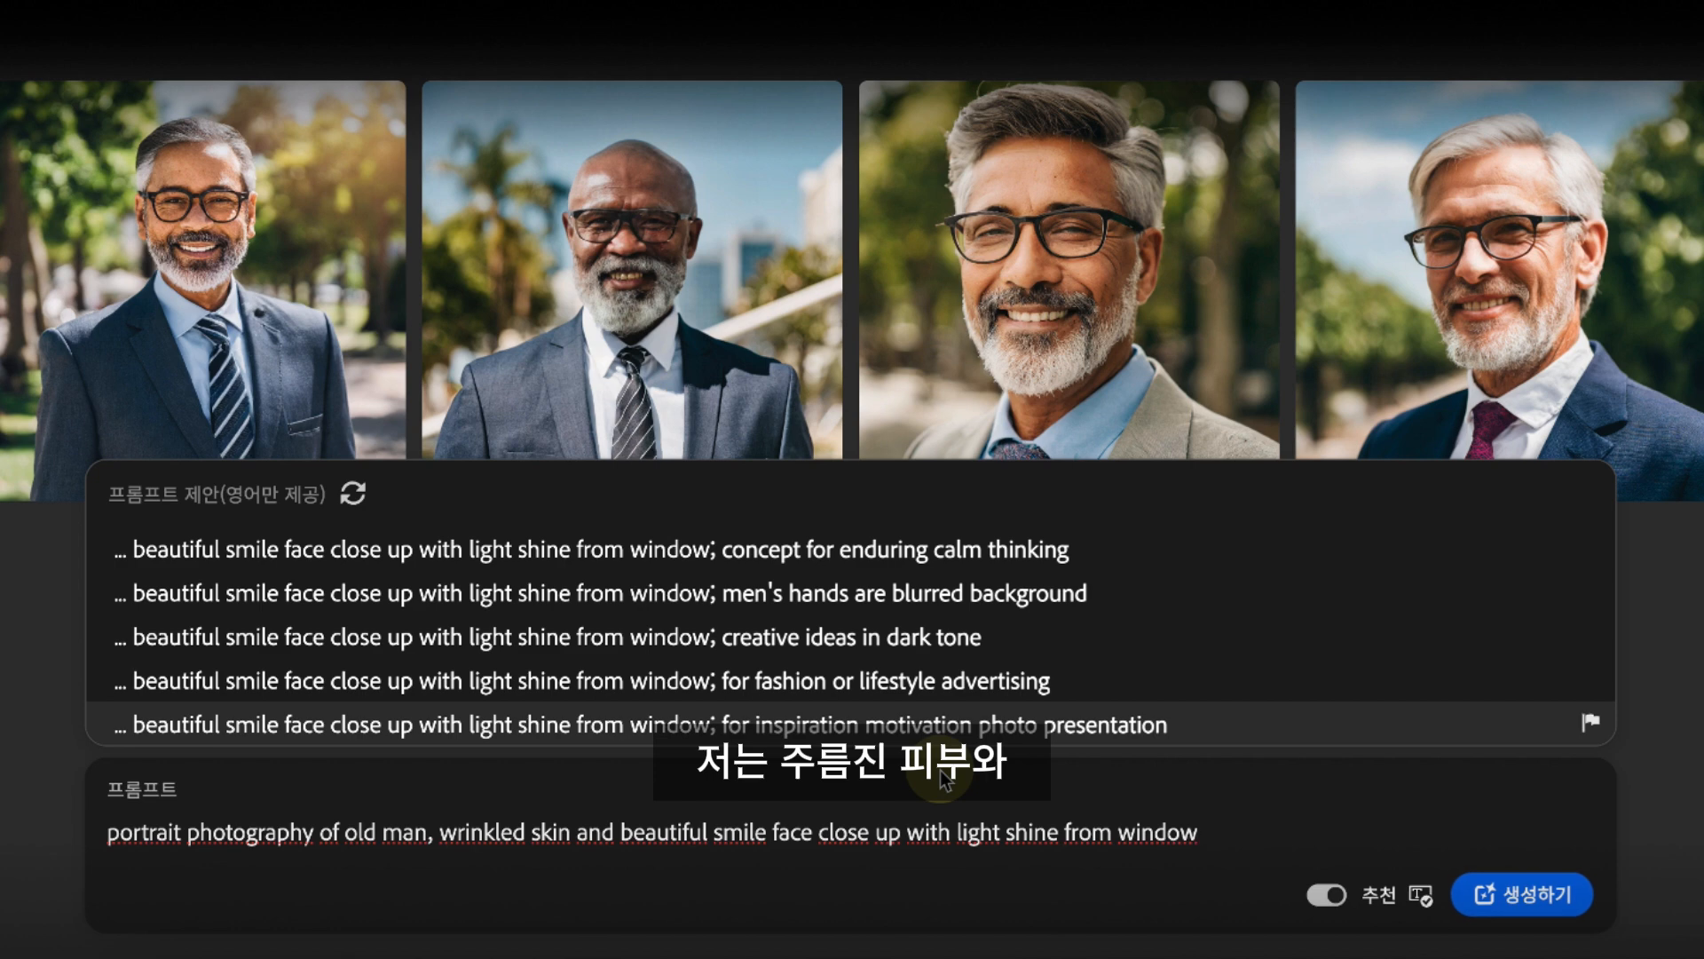
pyautogui.press('BackSpace')
pyautogui.press('BackSpace')
pyautogui.press('BackSpace')
pyautogui.press('BackSpace')
pyautogui.press('BackSpace')
pyautogui.press('BackSpace')
pyautogui.press('BackSpace')
pyautogui.press('BackSpace')
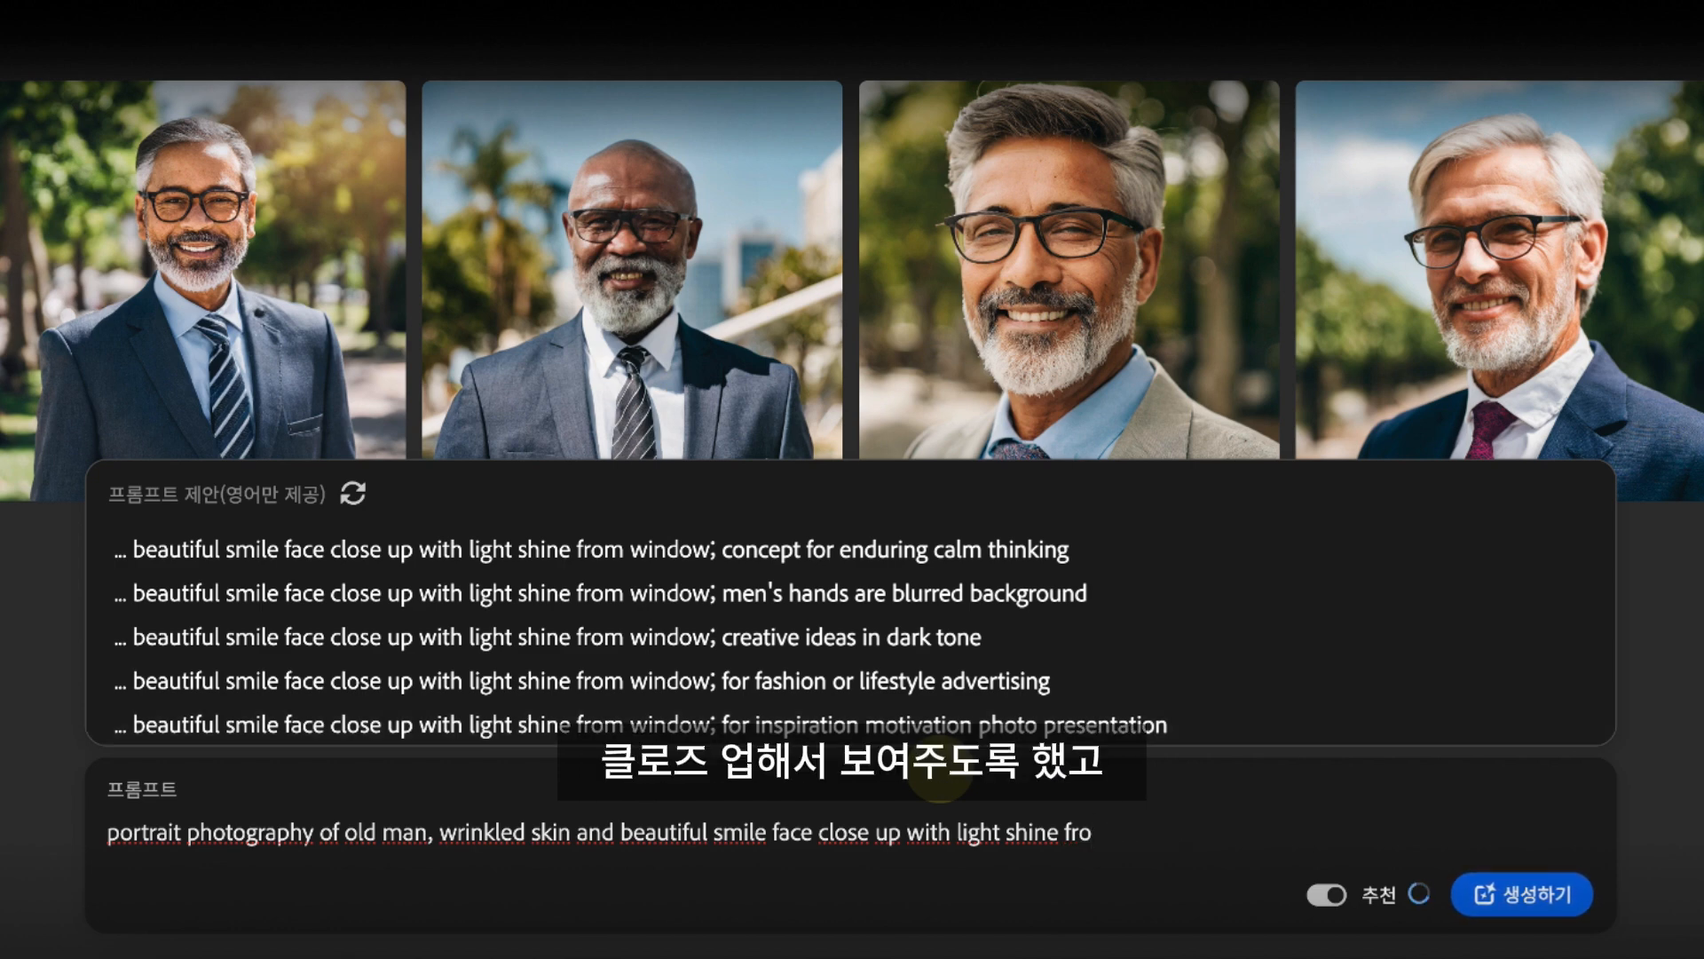
pyautogui.write('m')
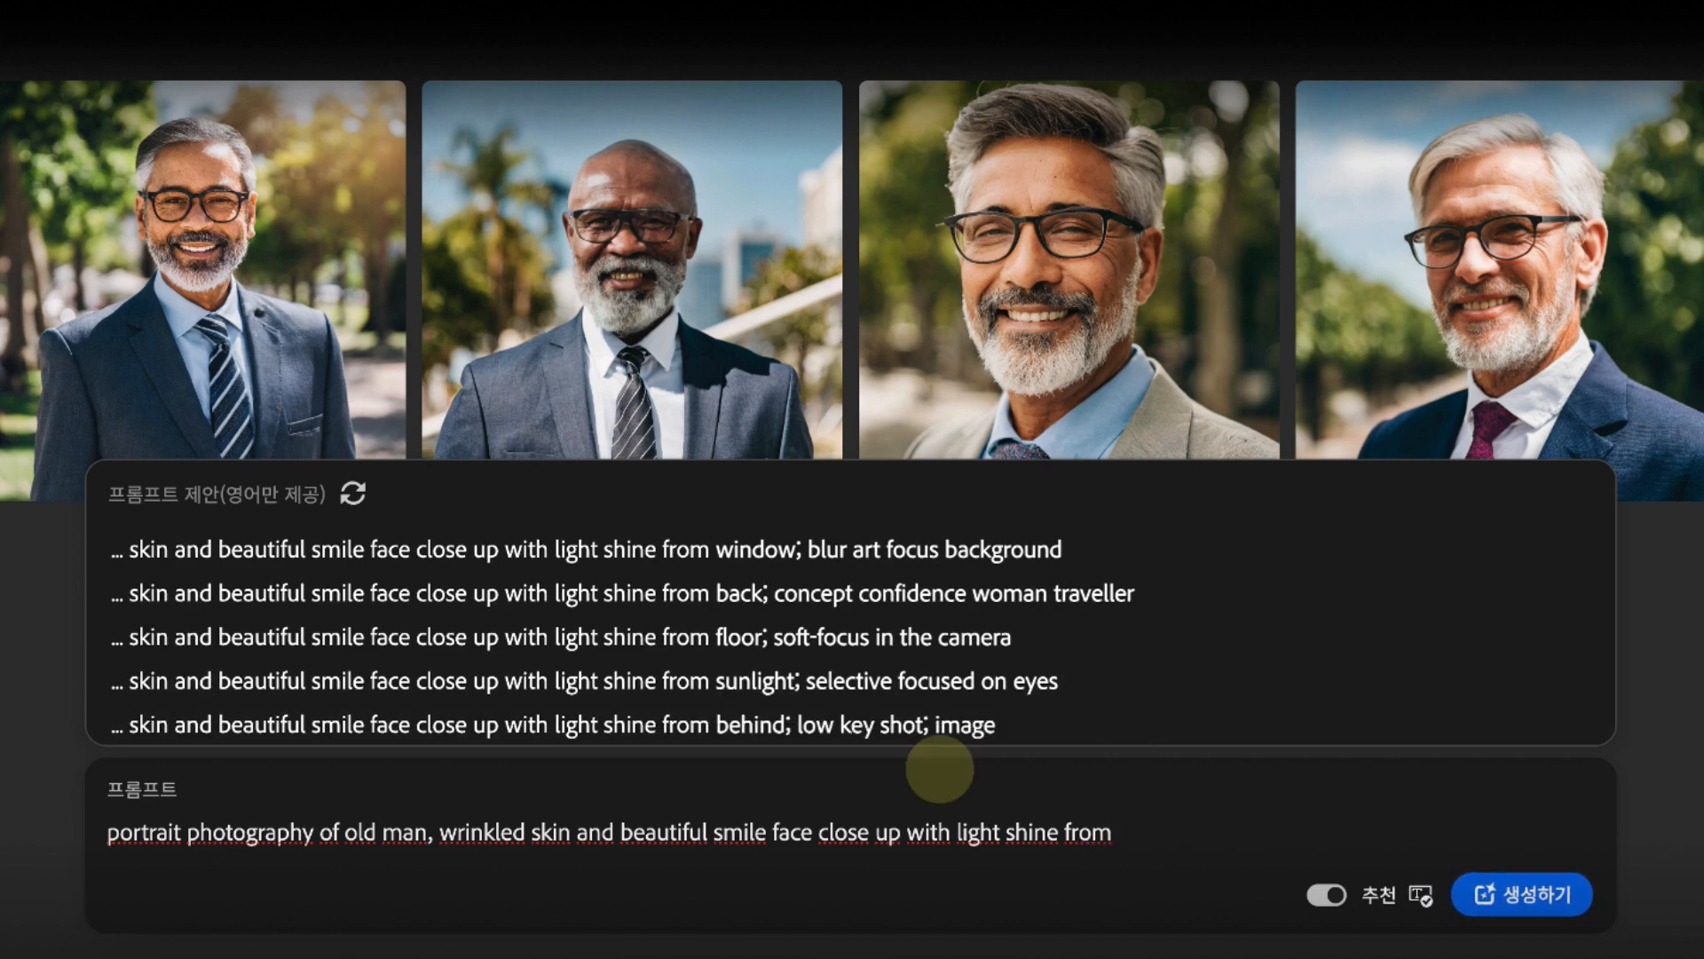
pyautogui.click(942, 682)
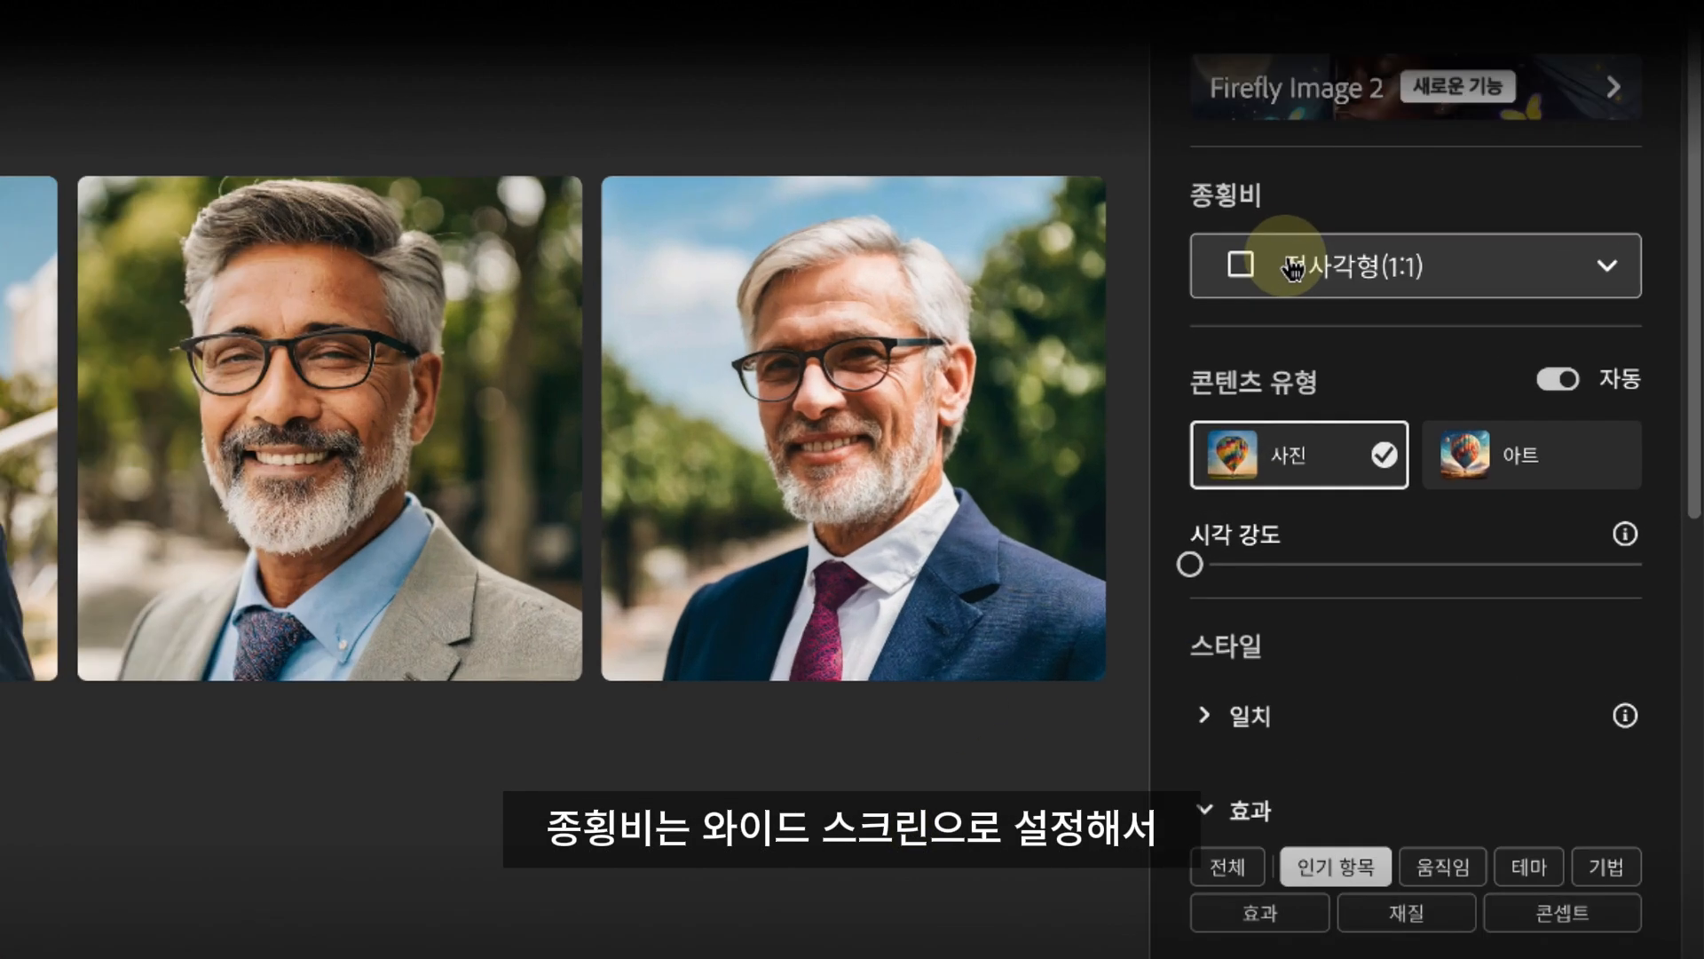
# Step: Set the aspect ratio to widescreen 와이드스크린(16:9) and apply the hyper-realistic effect 극사실주의적
pyautogui.click(1292, 266)
pyautogui.click(1275, 600)
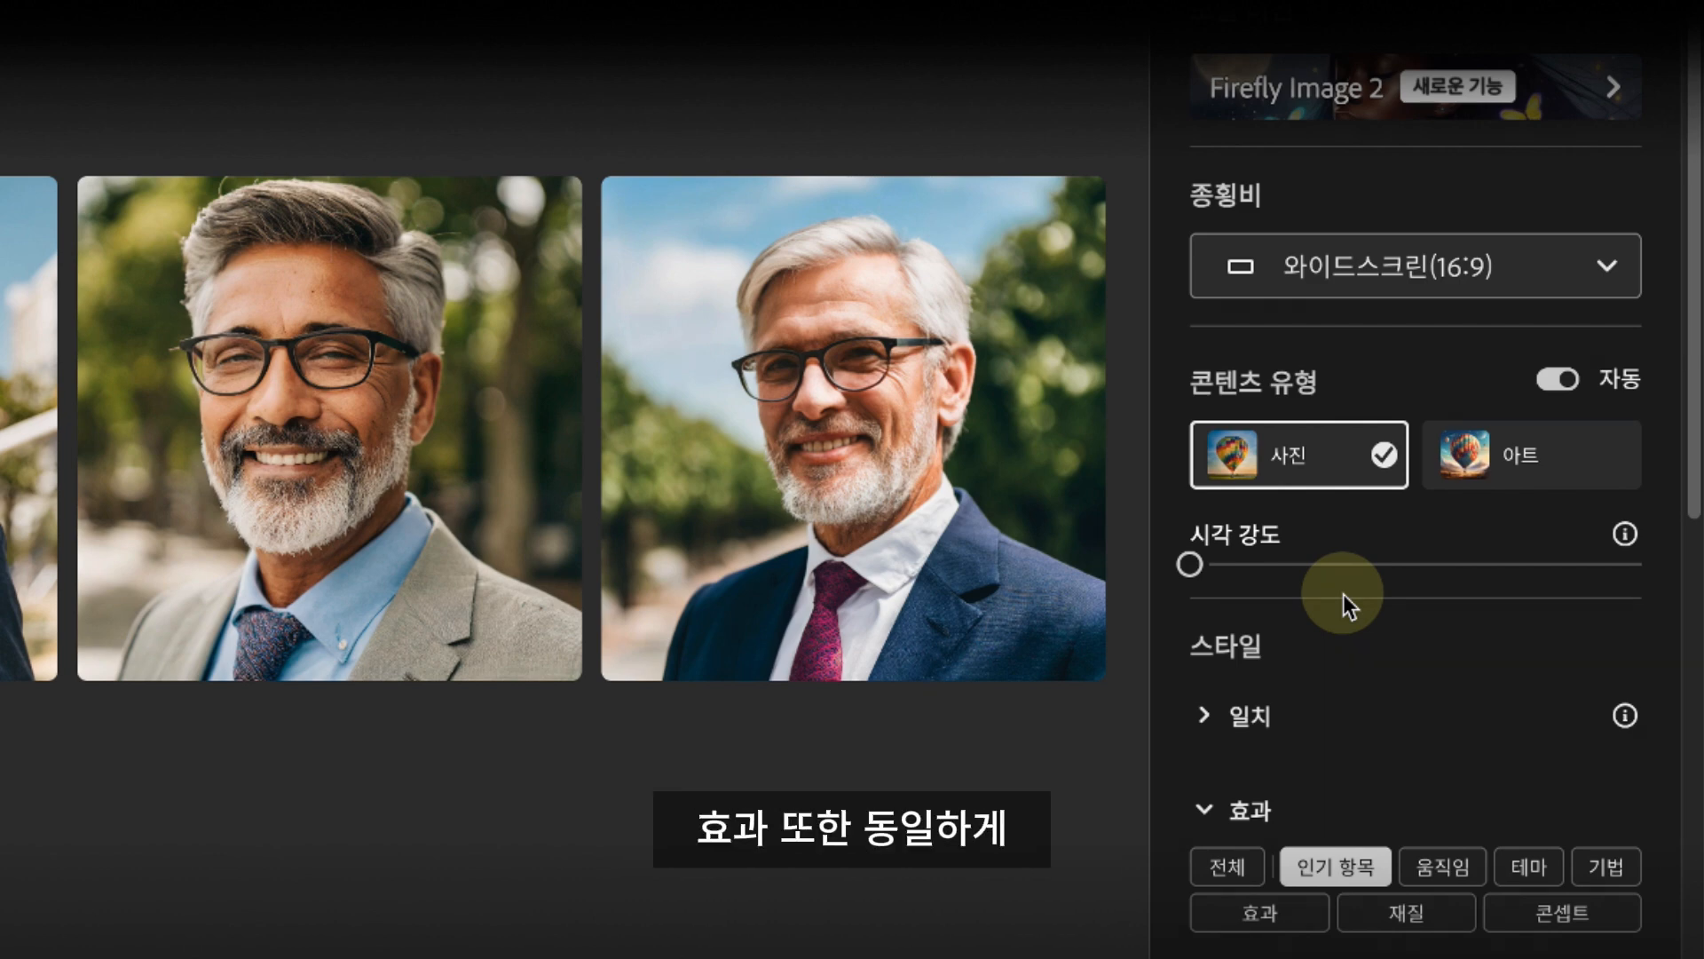
pyautogui.scroll(-8, 1377, 753)
pyautogui.click(1518, 573)
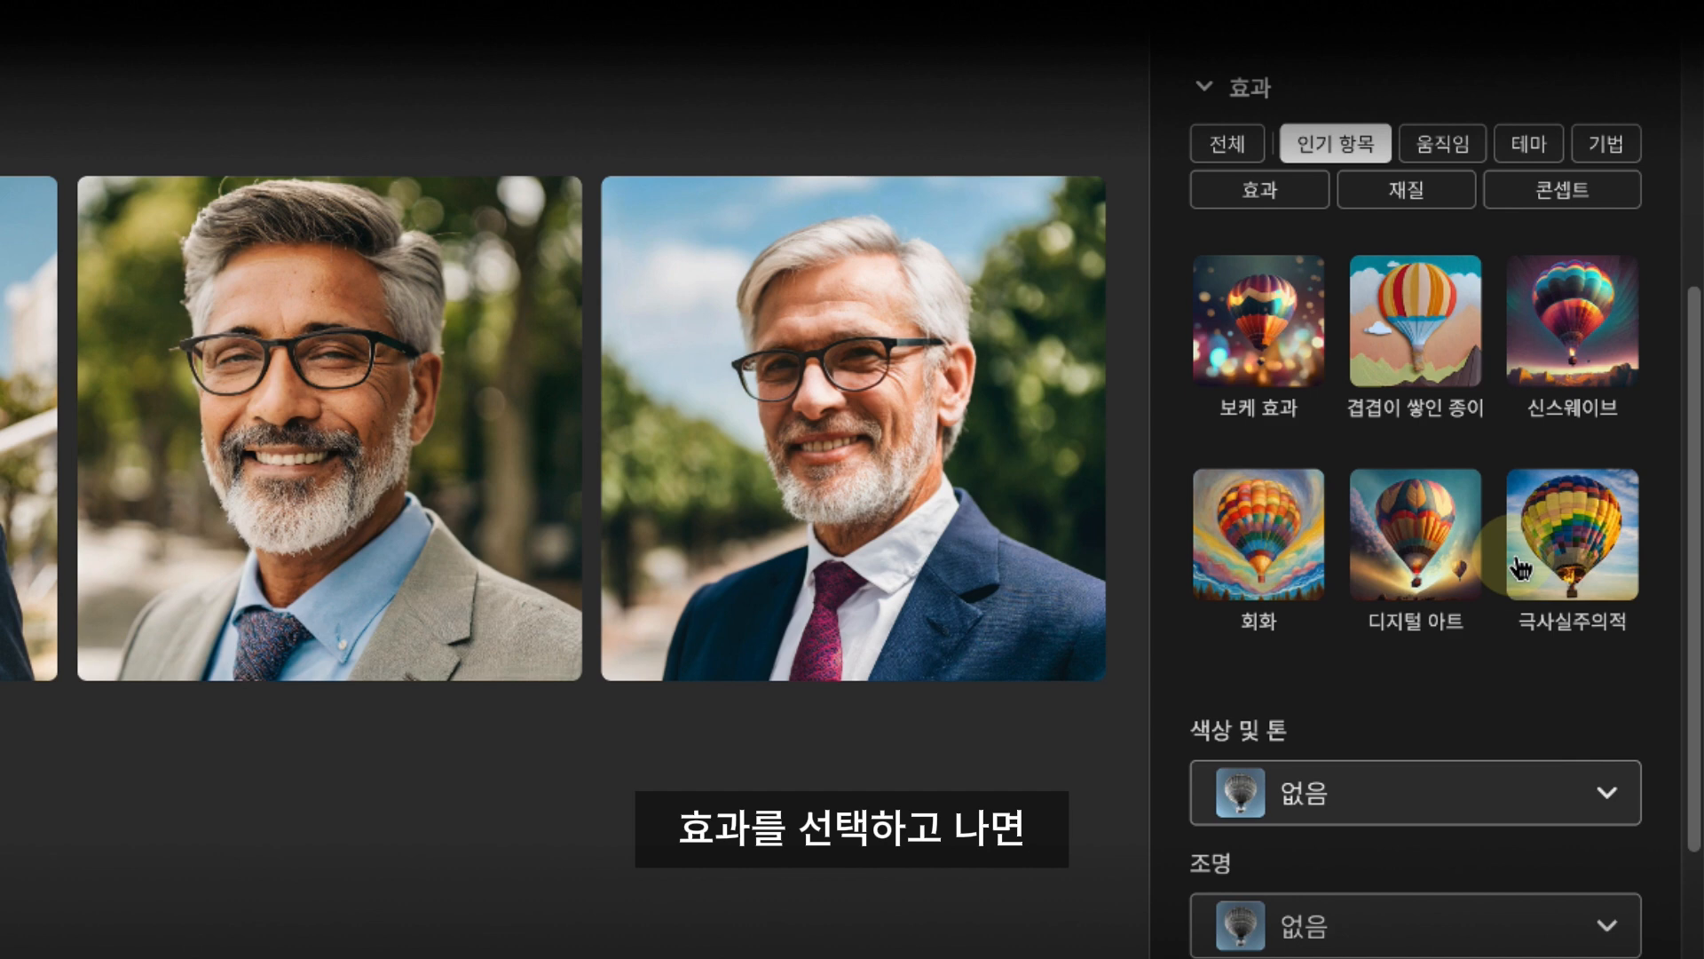
pyautogui.scroll(1, 1517, 572)
pyautogui.scroll(3, 1464, 510)
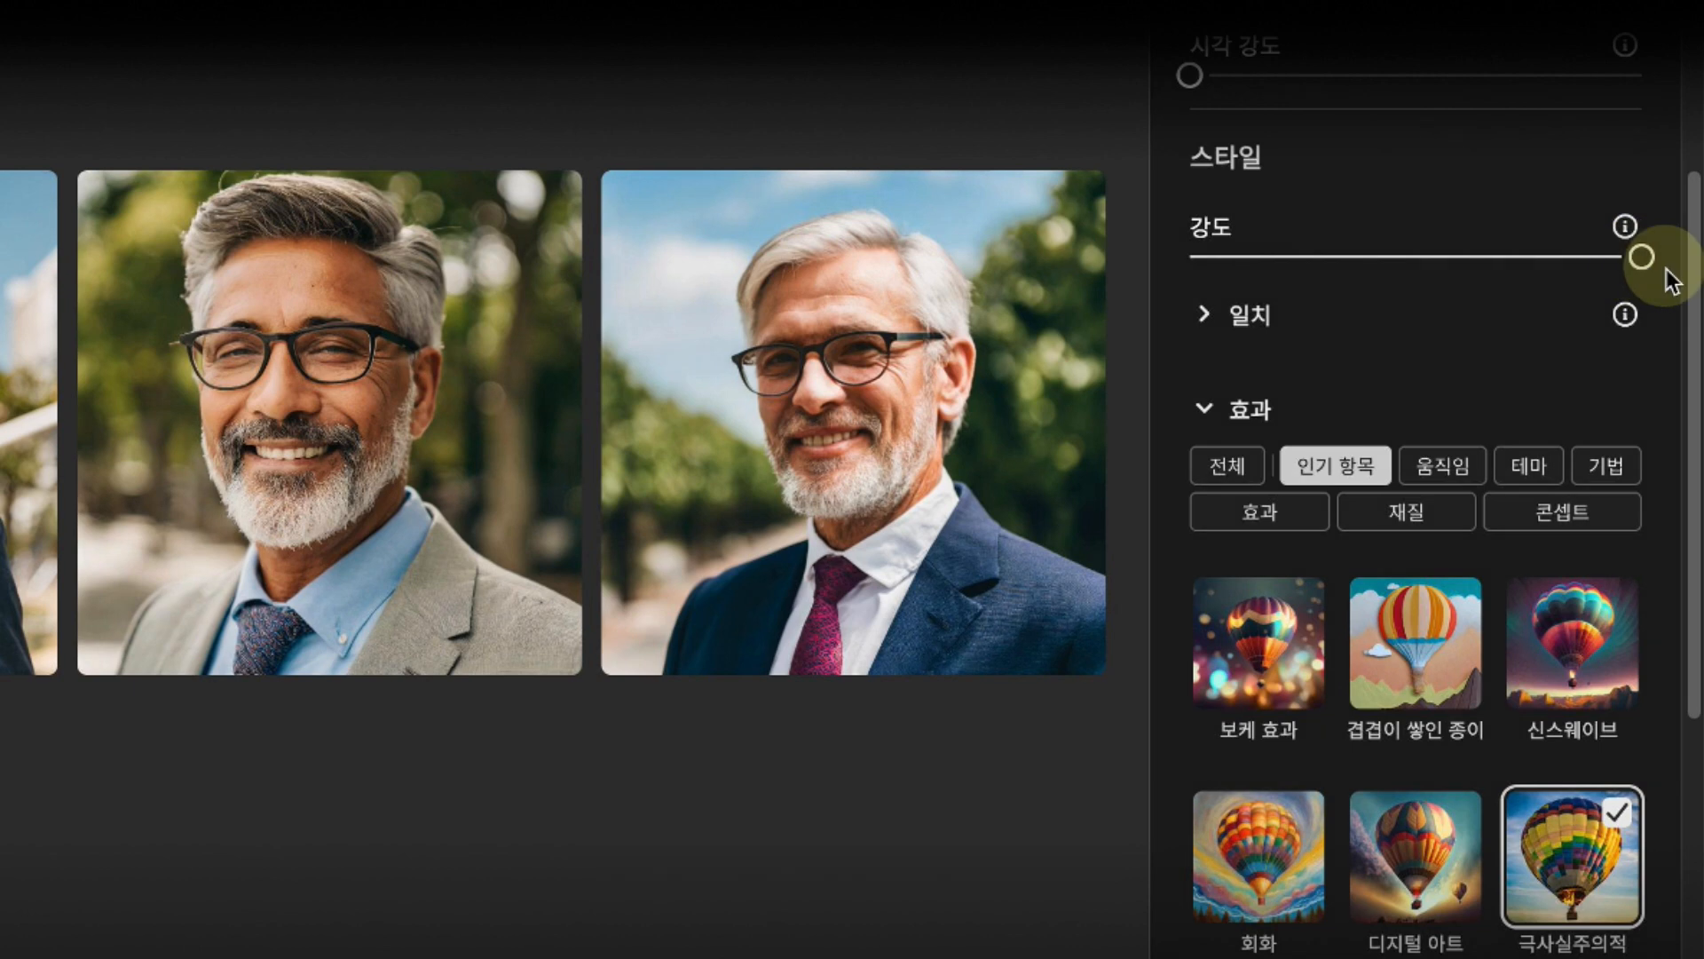
# Step: Set the lighting to dramatic (극적인 조명) and the composition to close-up (클로즈업)
pyautogui.scroll(-5, 1651, 333)
pyautogui.scroll(-7, 1649, 333)
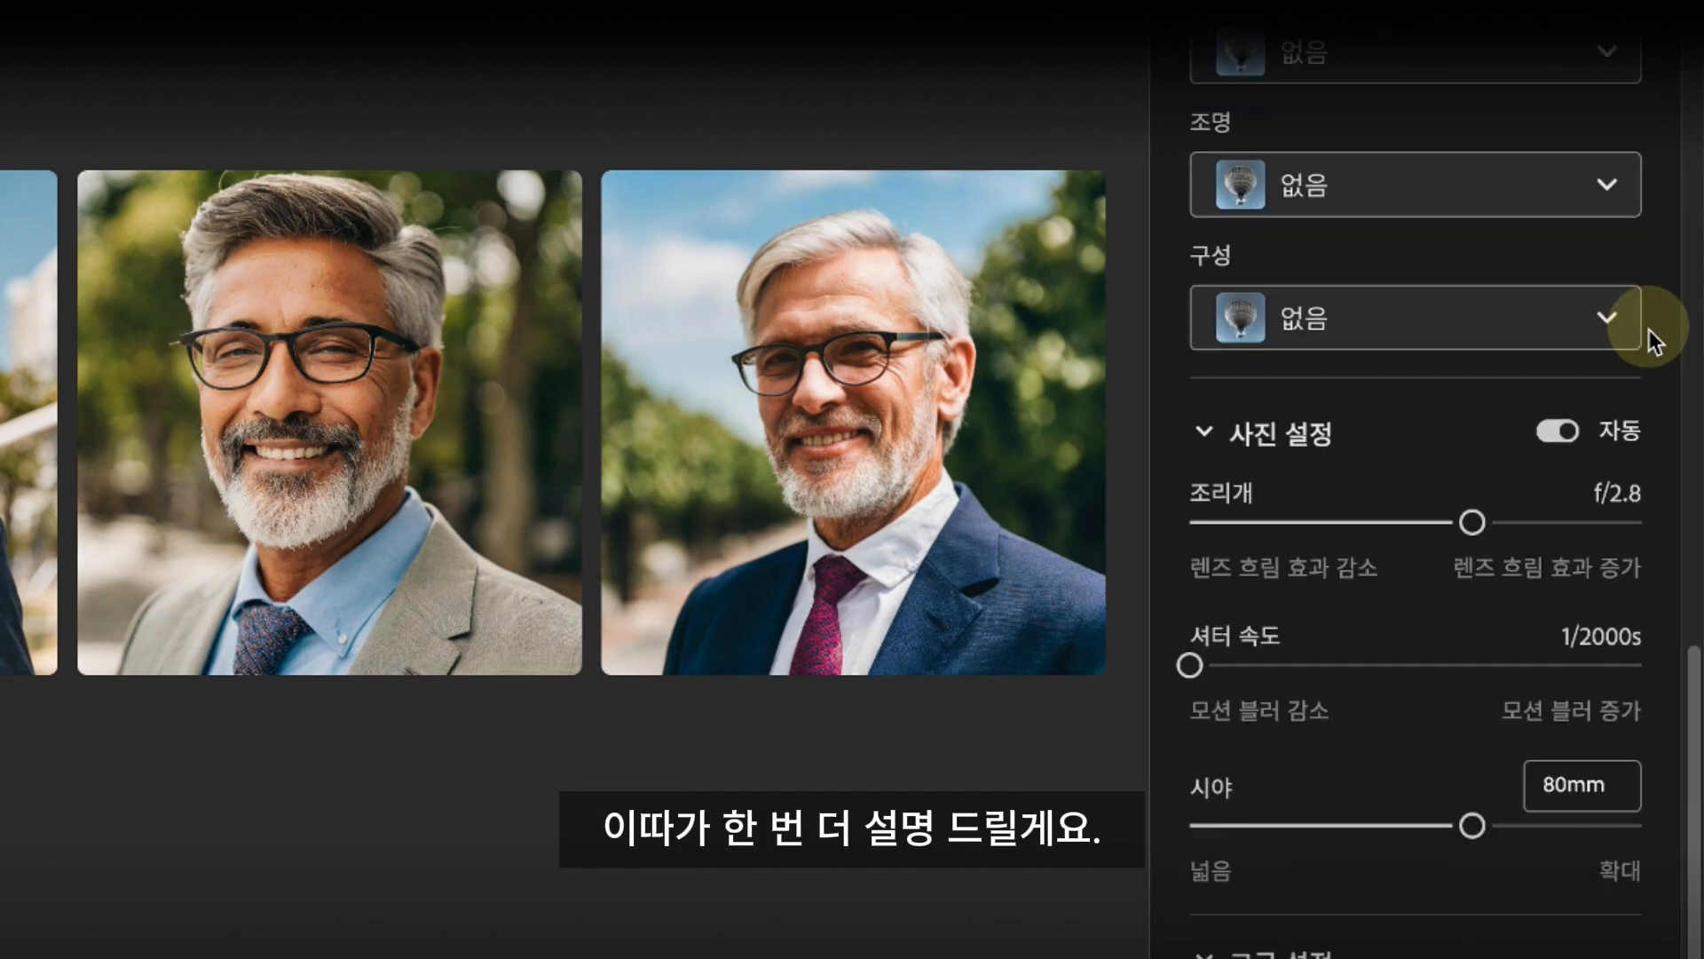
pyautogui.click(1611, 202)
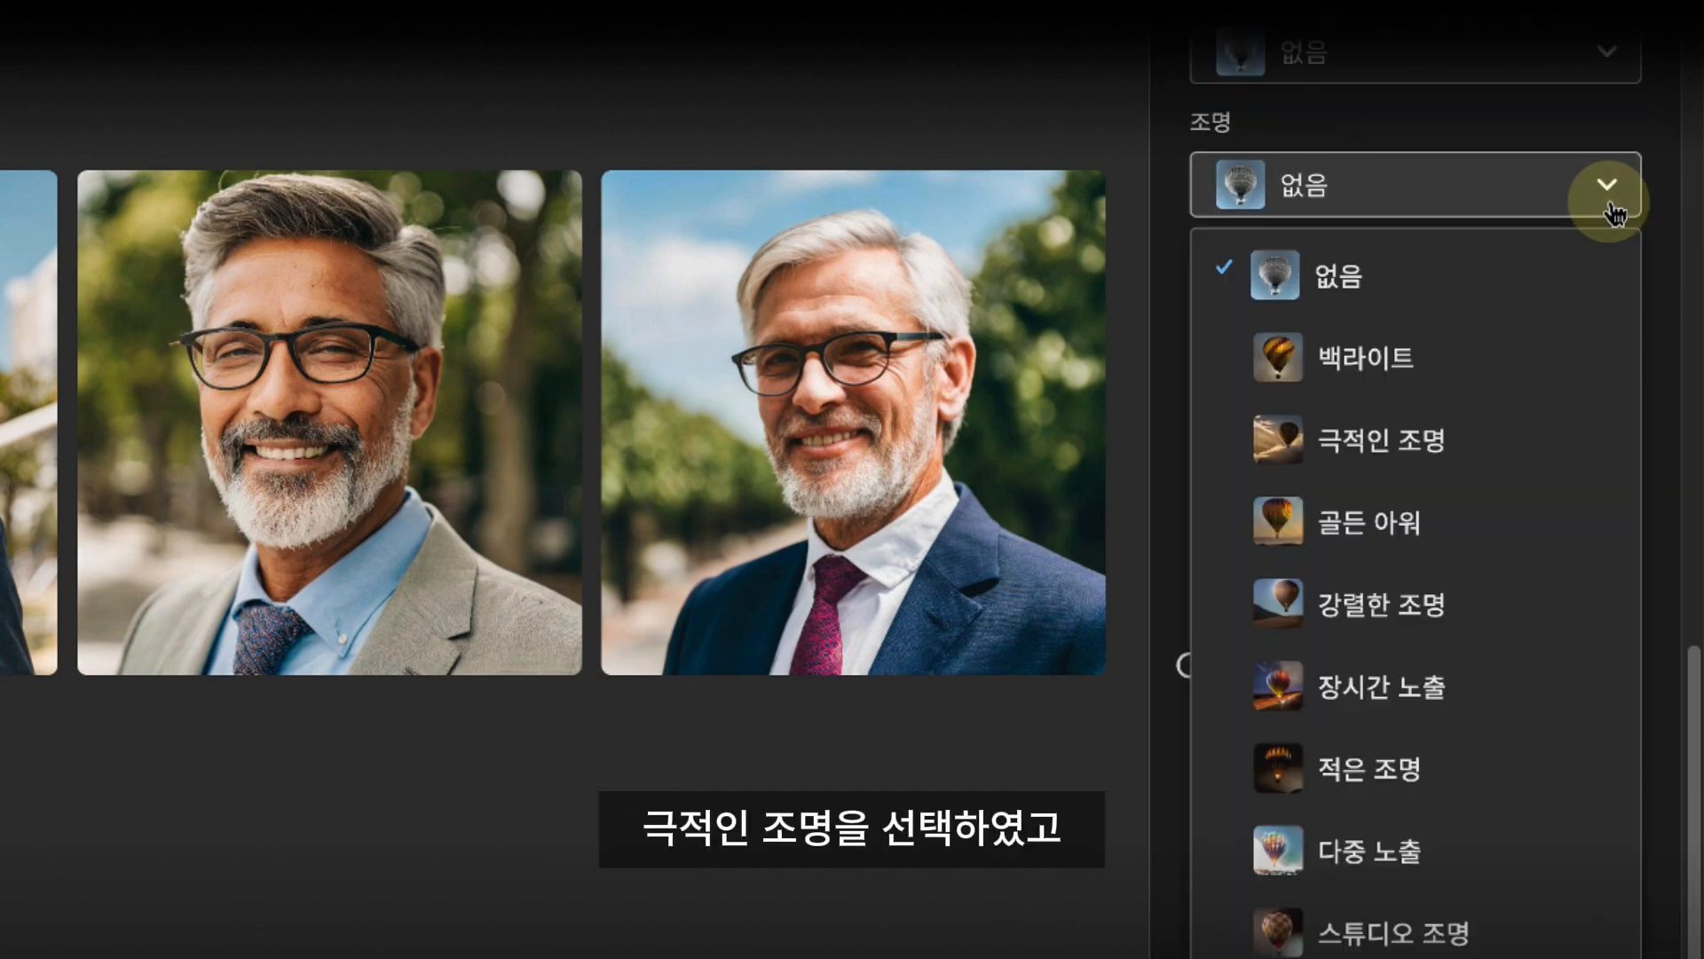
pyautogui.click(1461, 435)
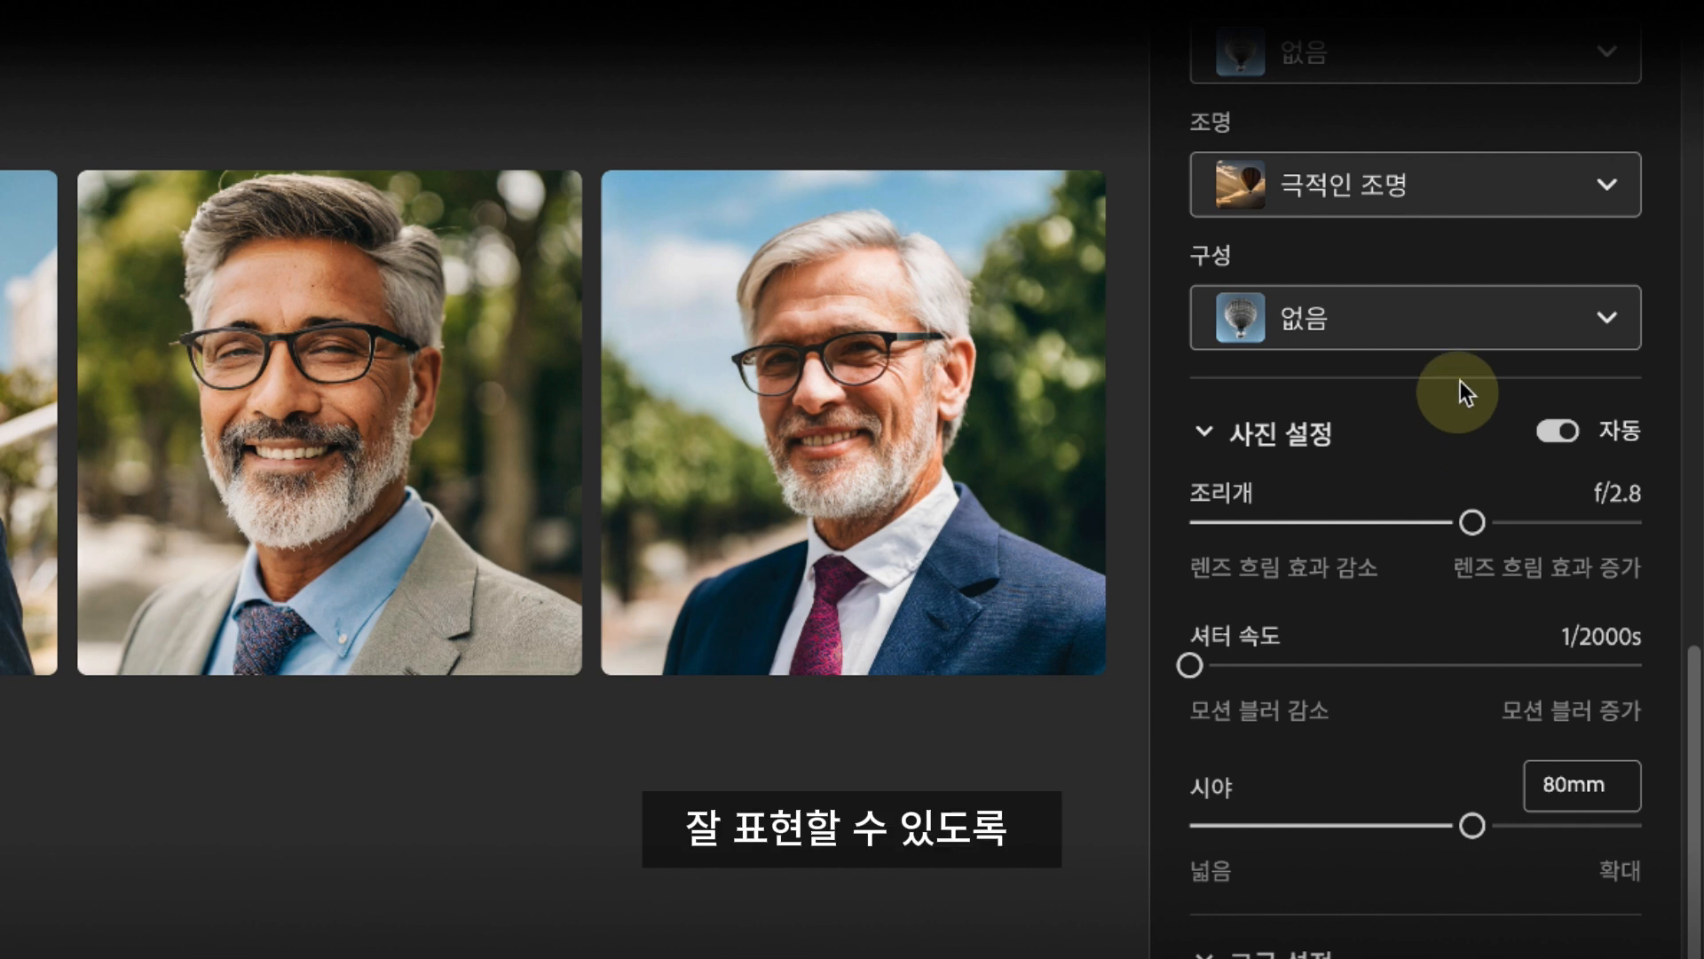
pyautogui.click(1466, 332)
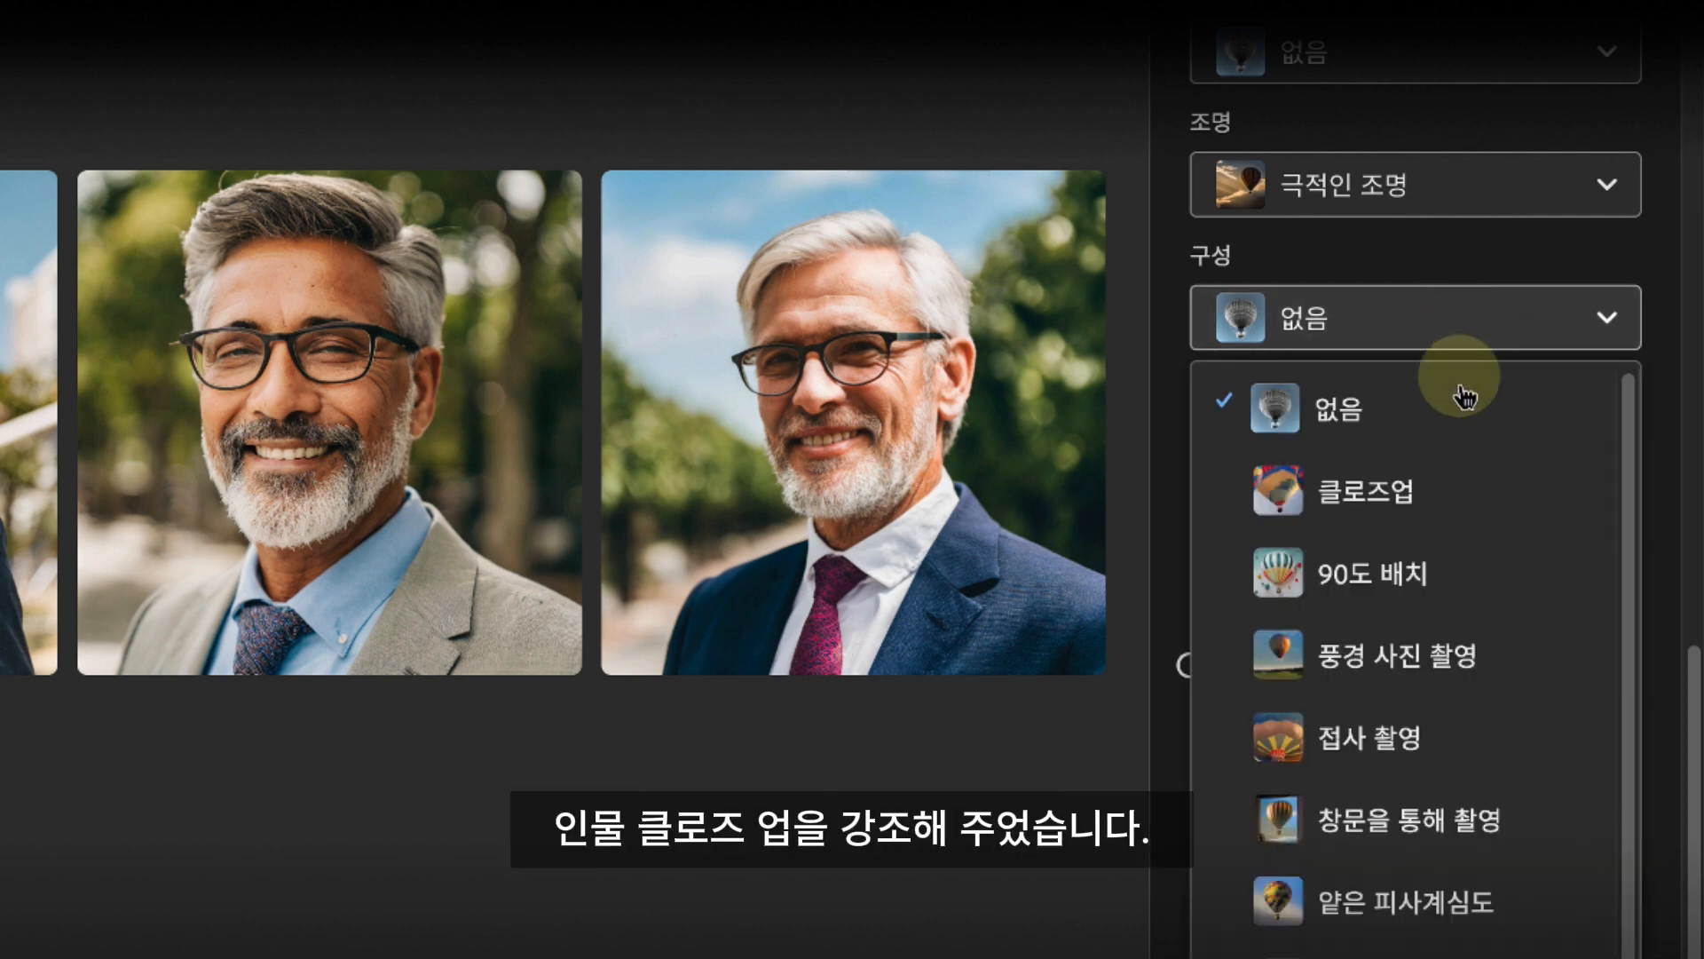
pyautogui.click(1379, 490)
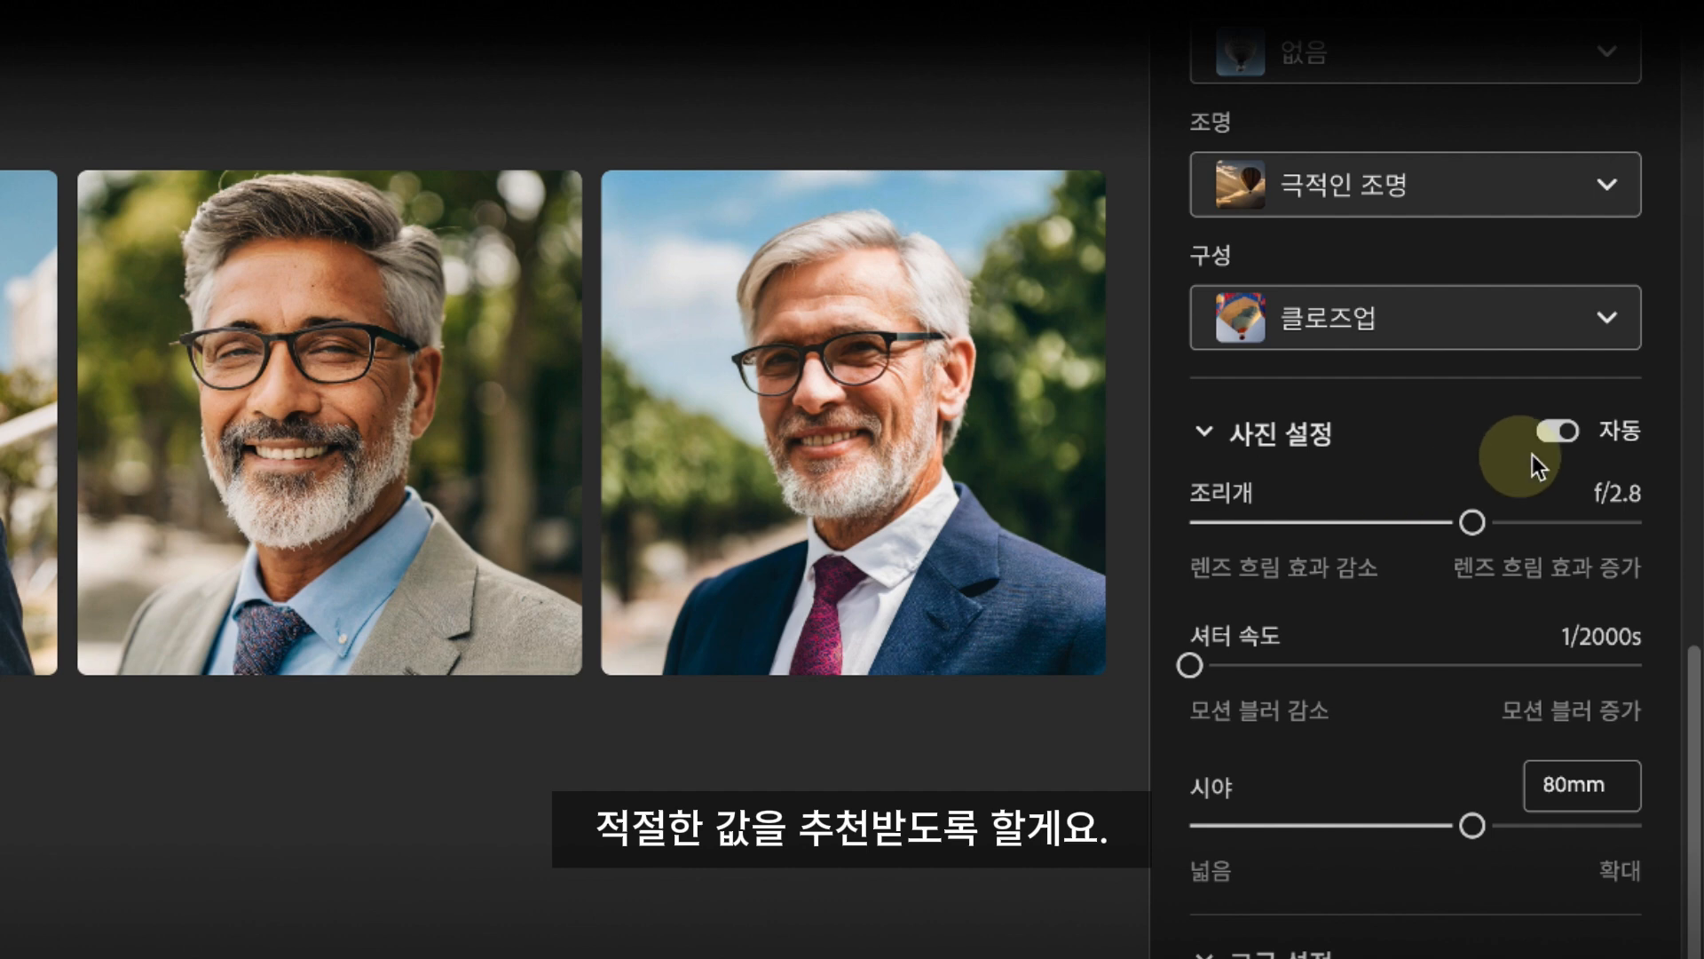
# Step: Use automatic photo settings (자동) and generate the old man portraits
pyautogui.click(1556, 442)
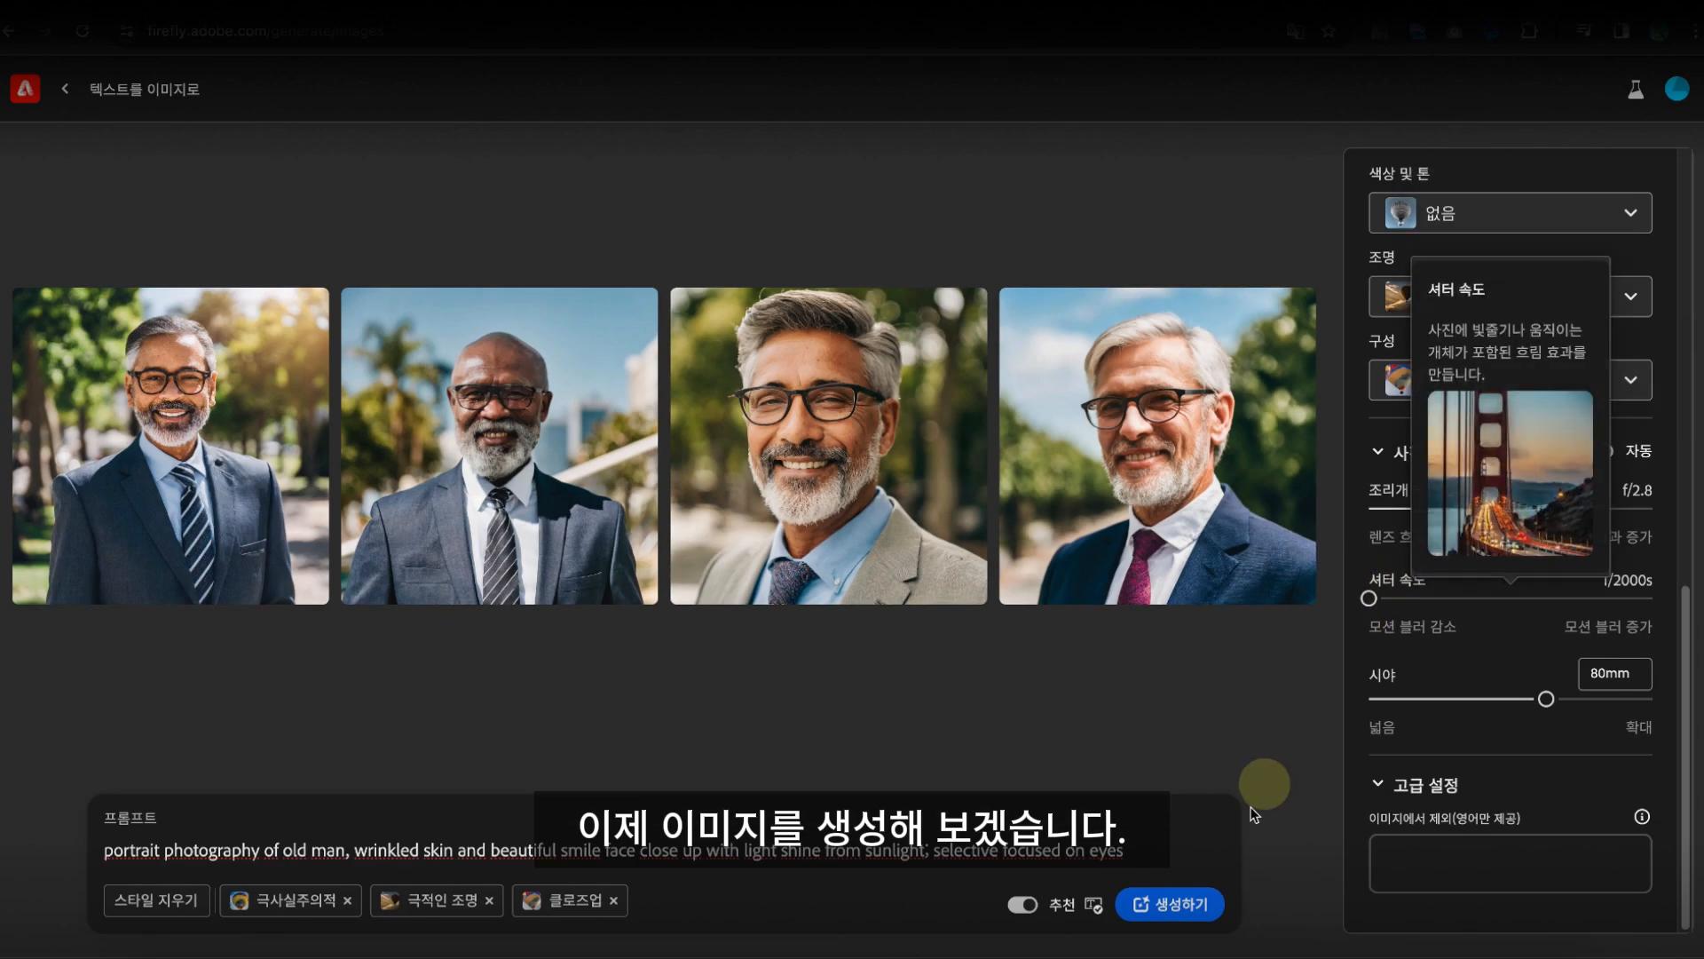
pyautogui.click(1199, 904)
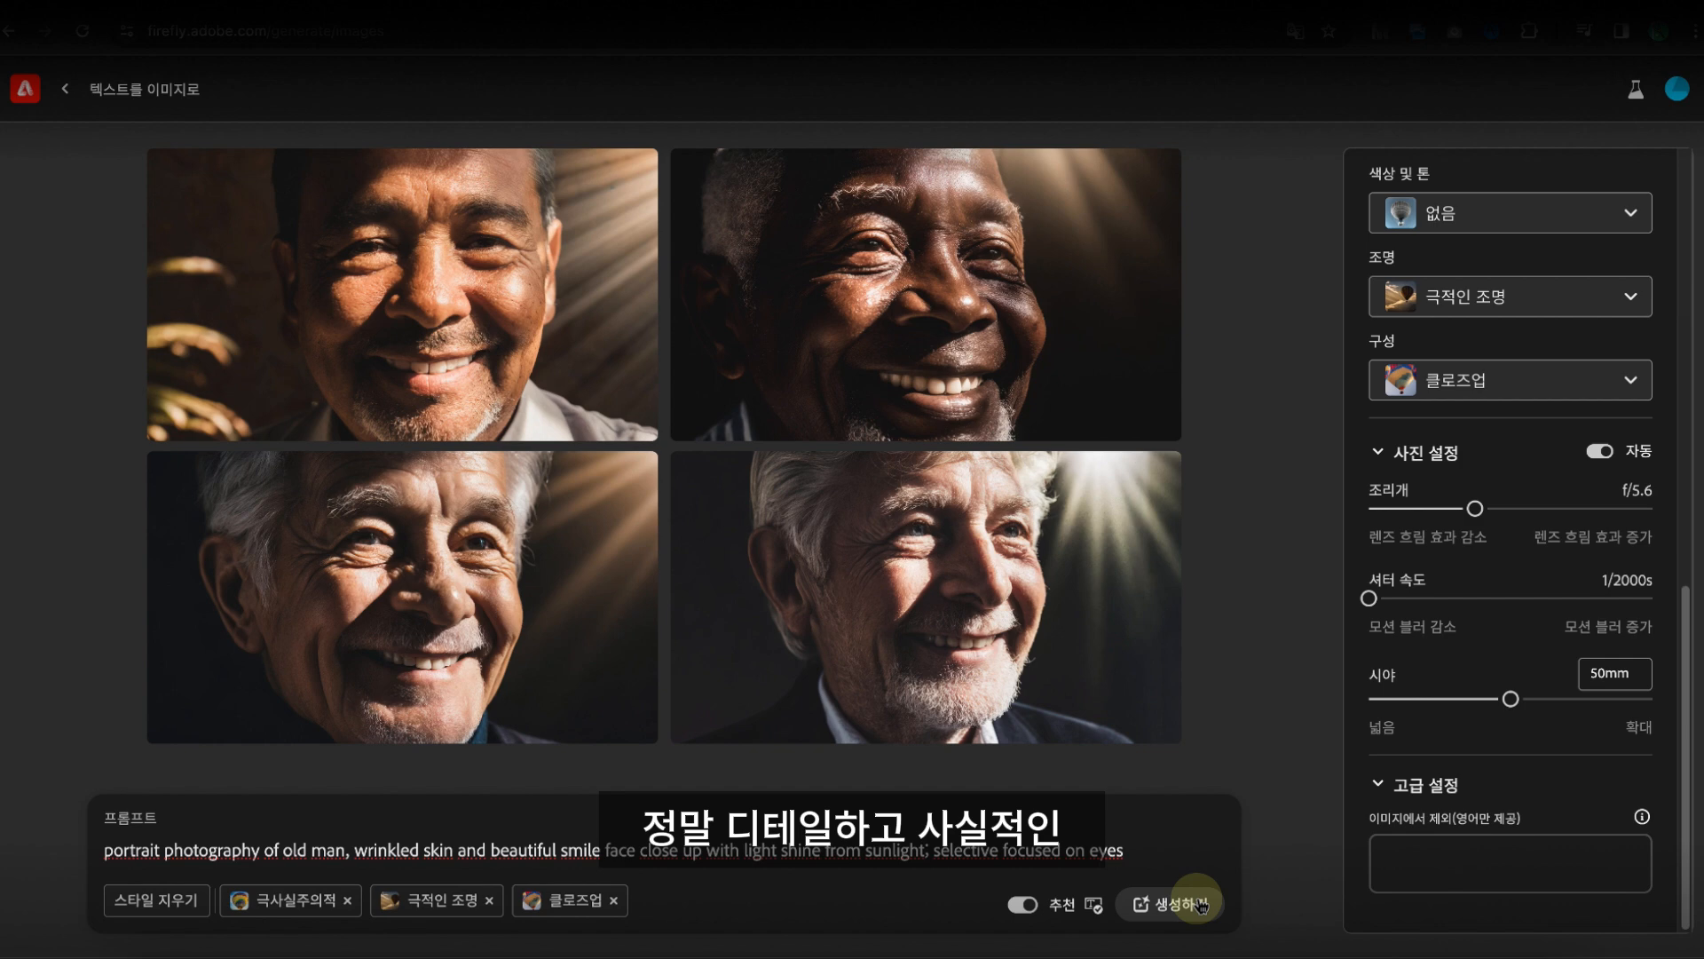
# Step: View the first two generated portraits enlarged and open the additional options for the second one
pyautogui.click(573, 373)
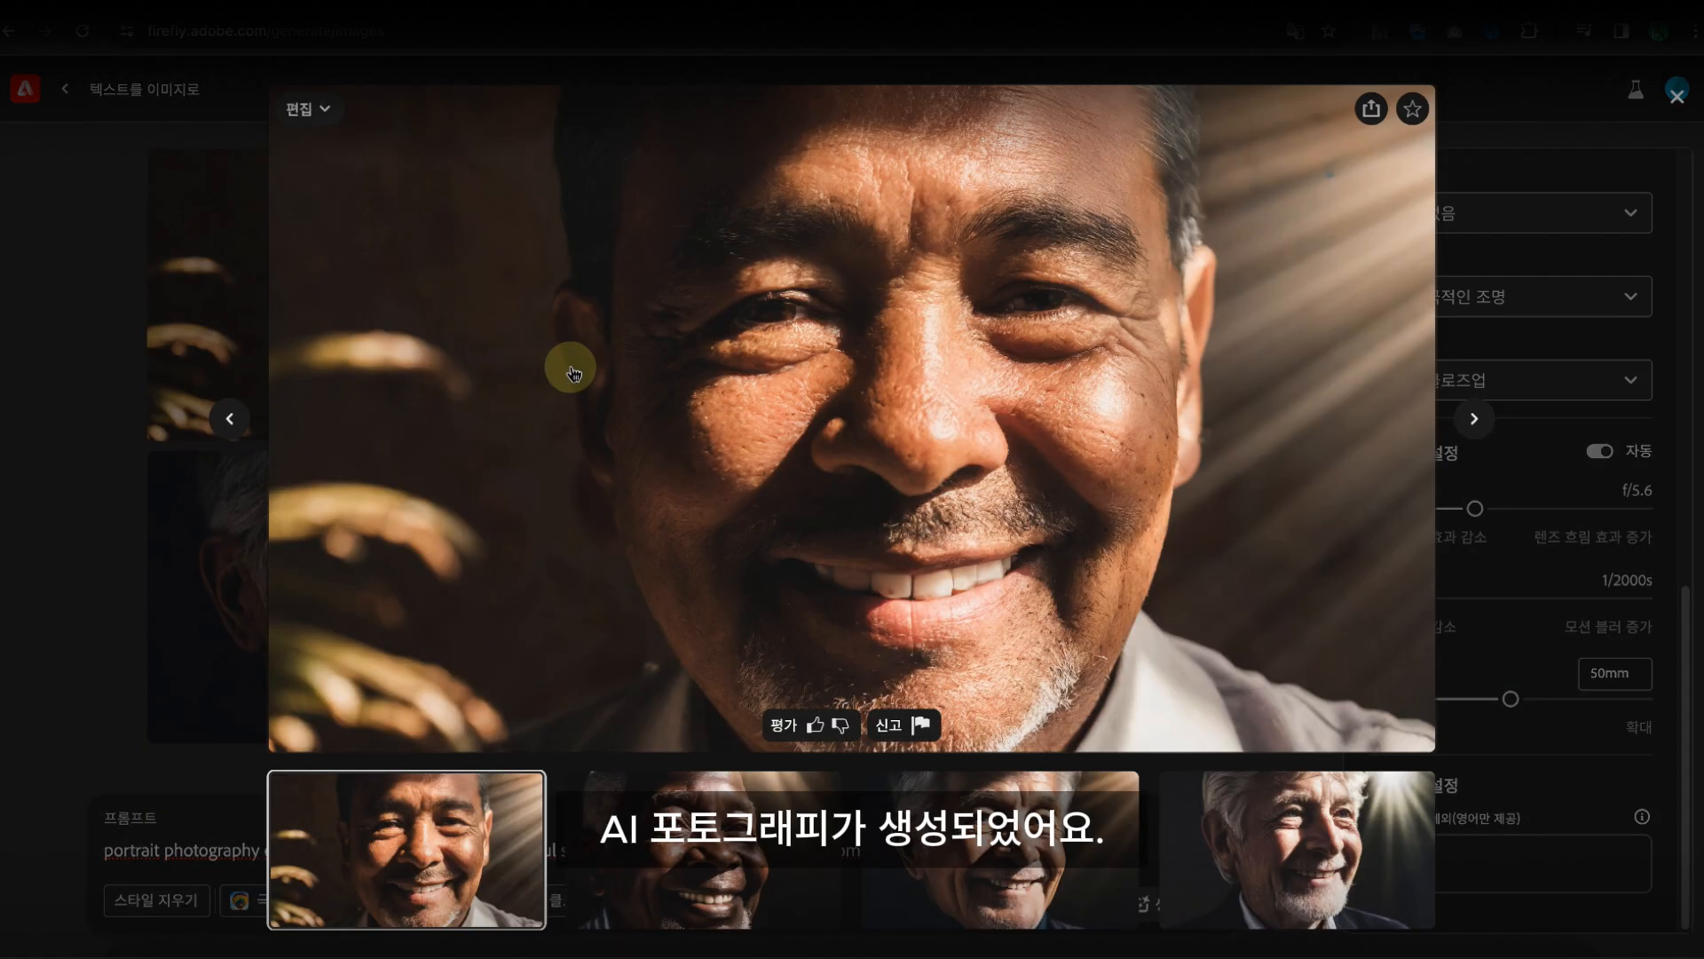
pyautogui.click(703, 834)
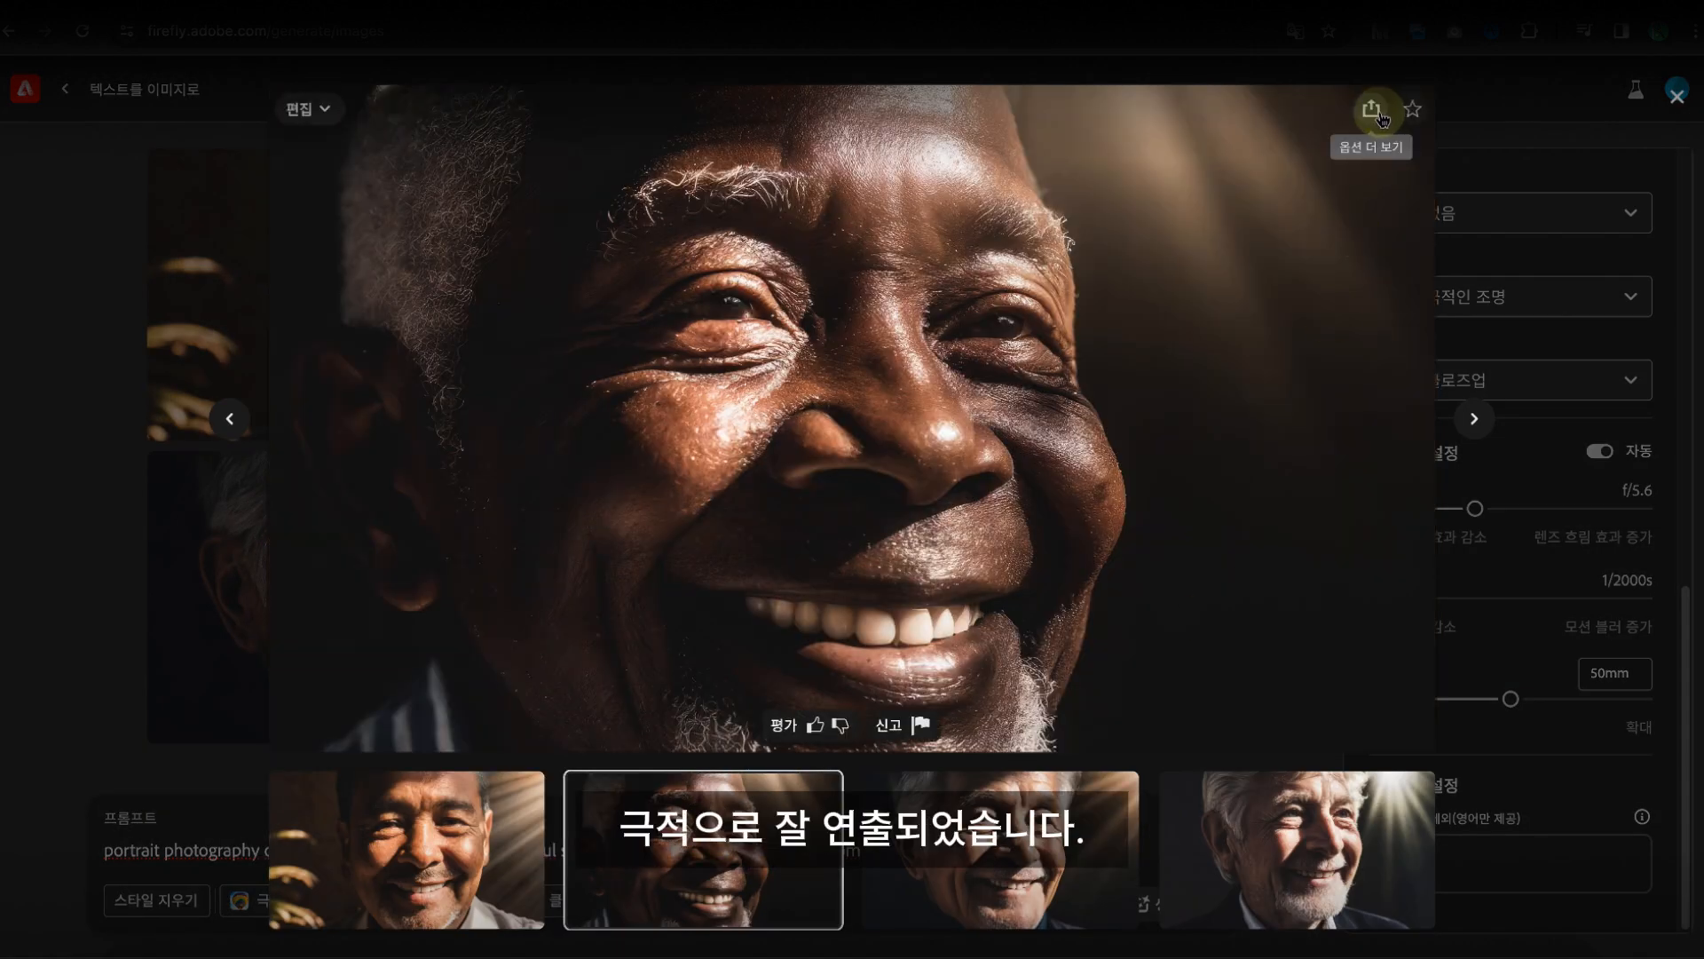
pyautogui.click(1373, 110)
pyautogui.click(1413, 151)
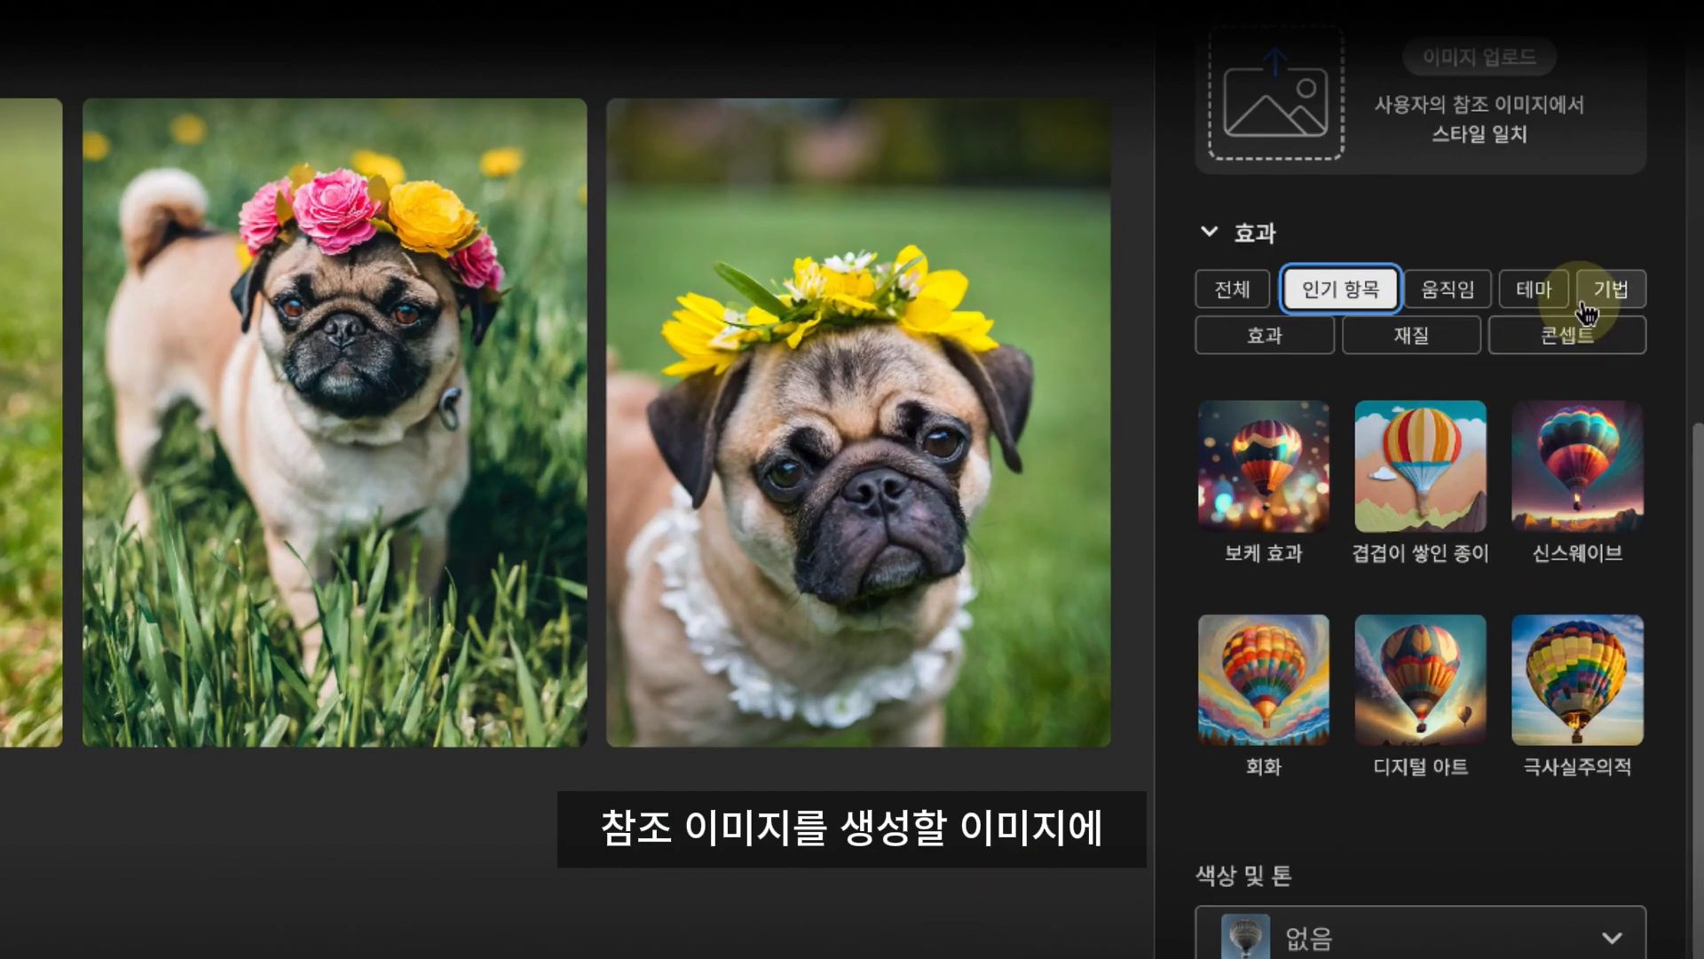
# Step: Apply the acrylic painting effect 아크릴화 from the technique effects (기법) and set the style strength (강도) to maximum
pyautogui.click(1630, 362)
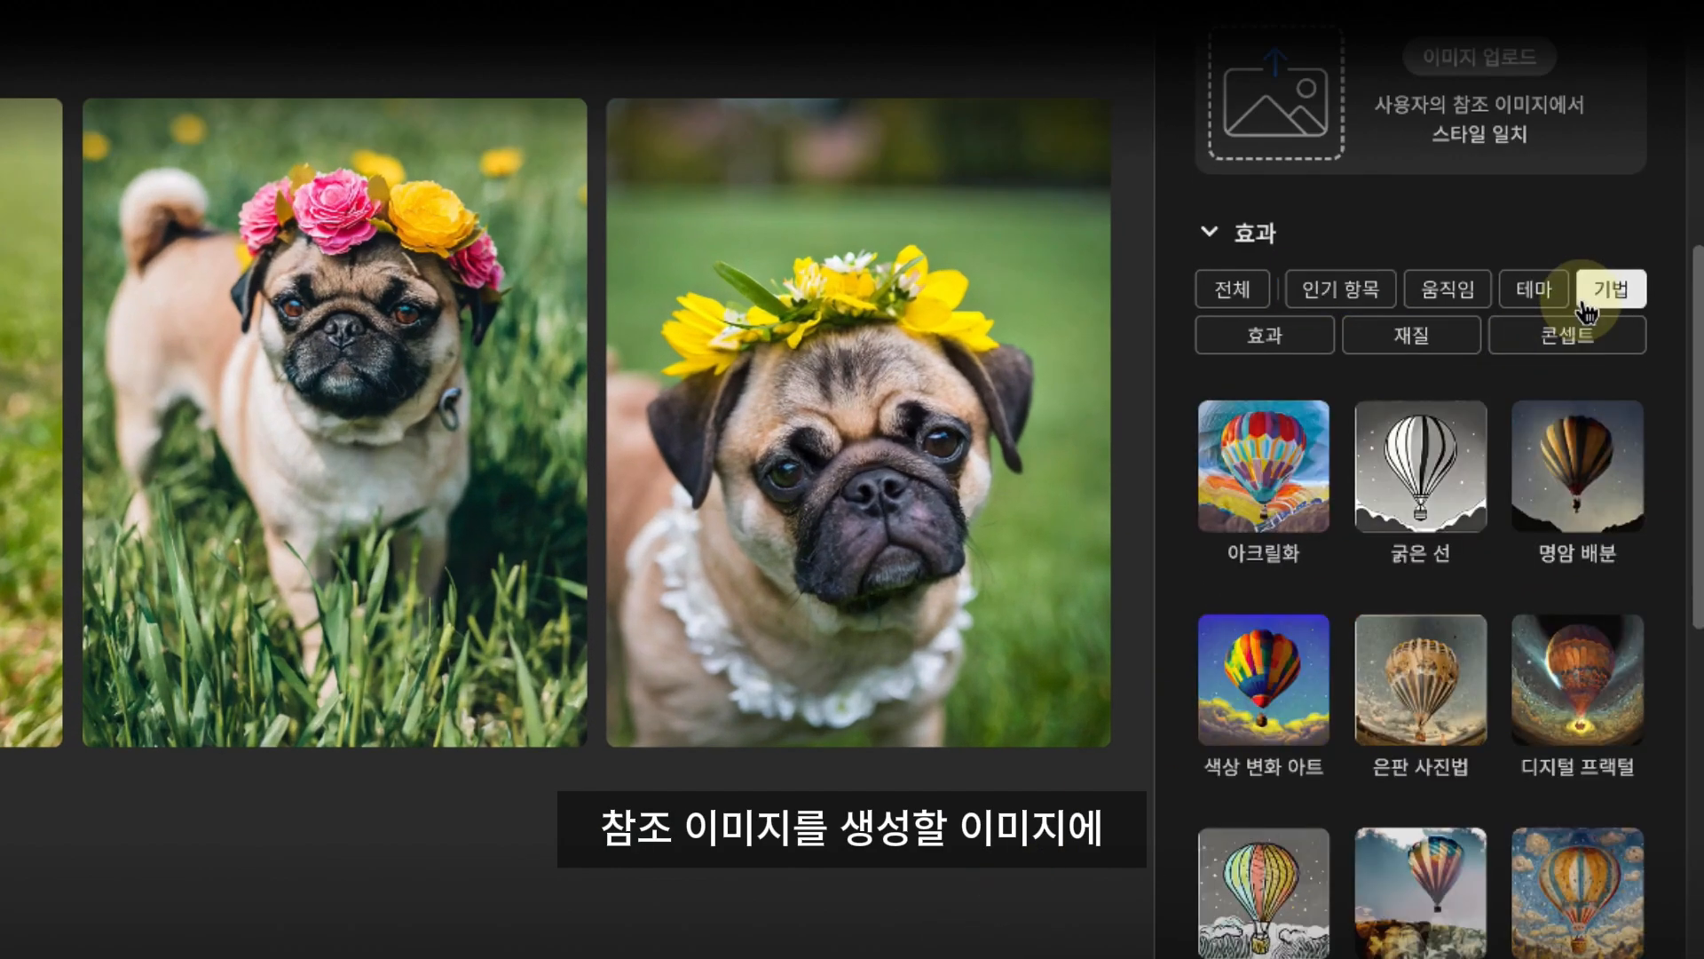
pyautogui.click(1290, 468)
pyautogui.scroll(8, 1287, 480)
pyautogui.moveTo(1423, 468); pyautogui.dragTo(1618, 470)
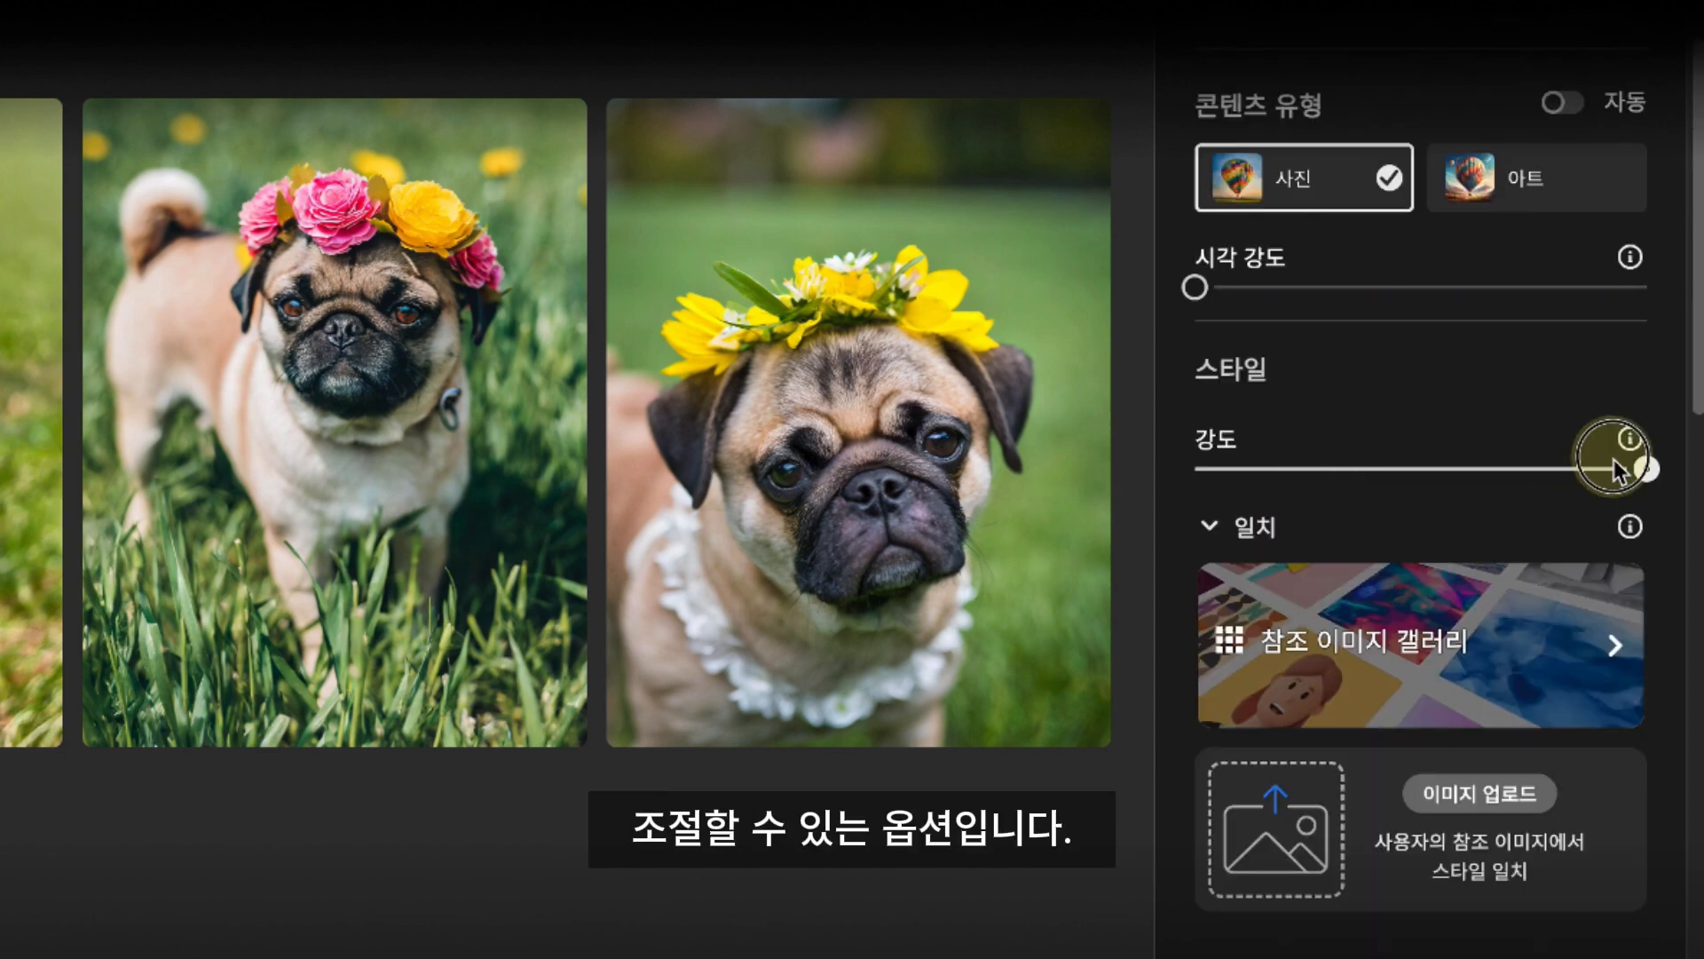
# Step: Clear all styles applied to the old man portraits and delete "portrait photography of" from the start of the prompt
pyautogui.click(872, 958)
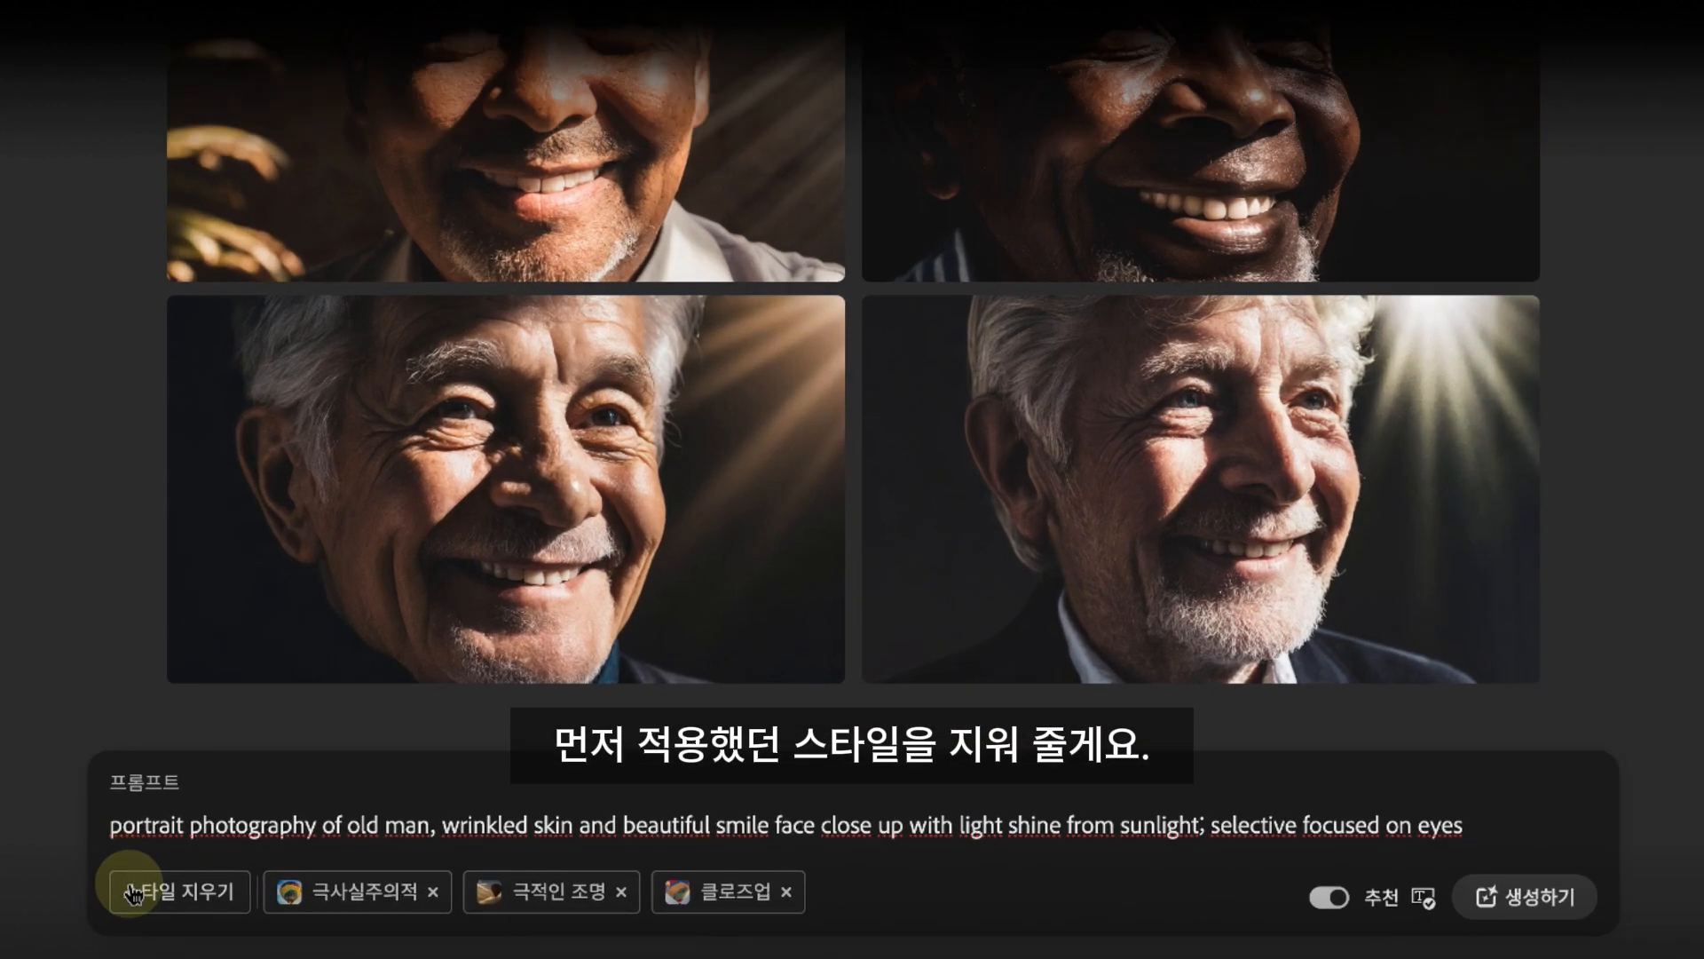
pyautogui.click(123, 897)
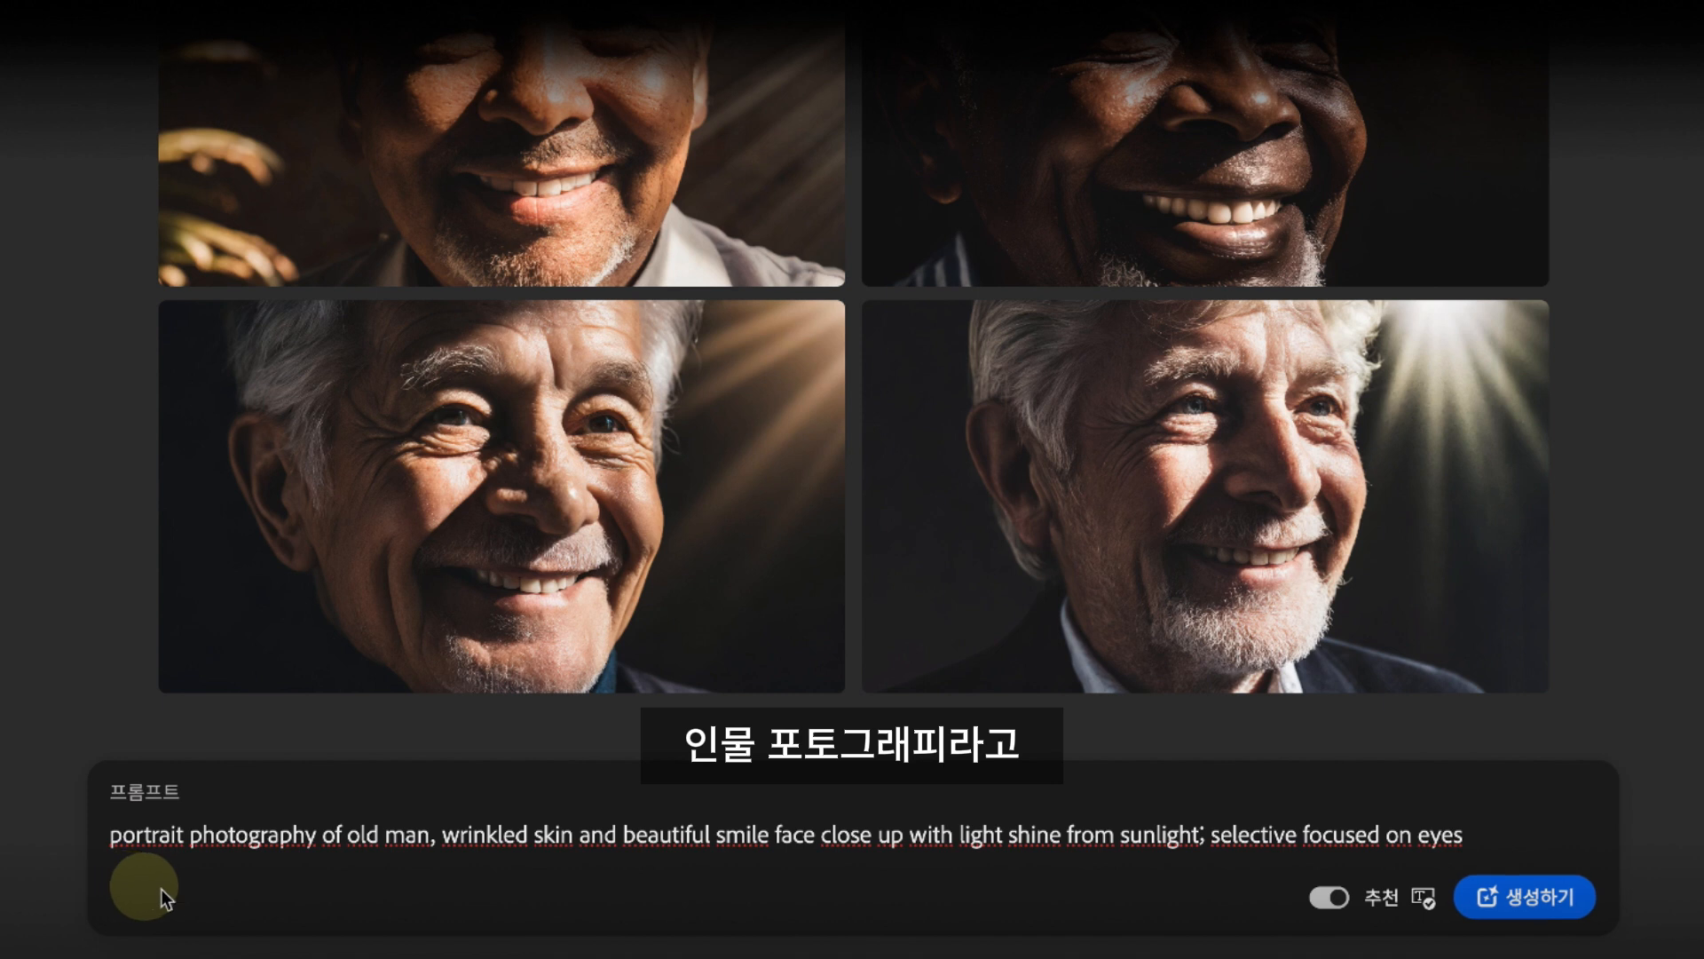
pyautogui.moveTo(342, 839); pyautogui.dragTo(112, 836)
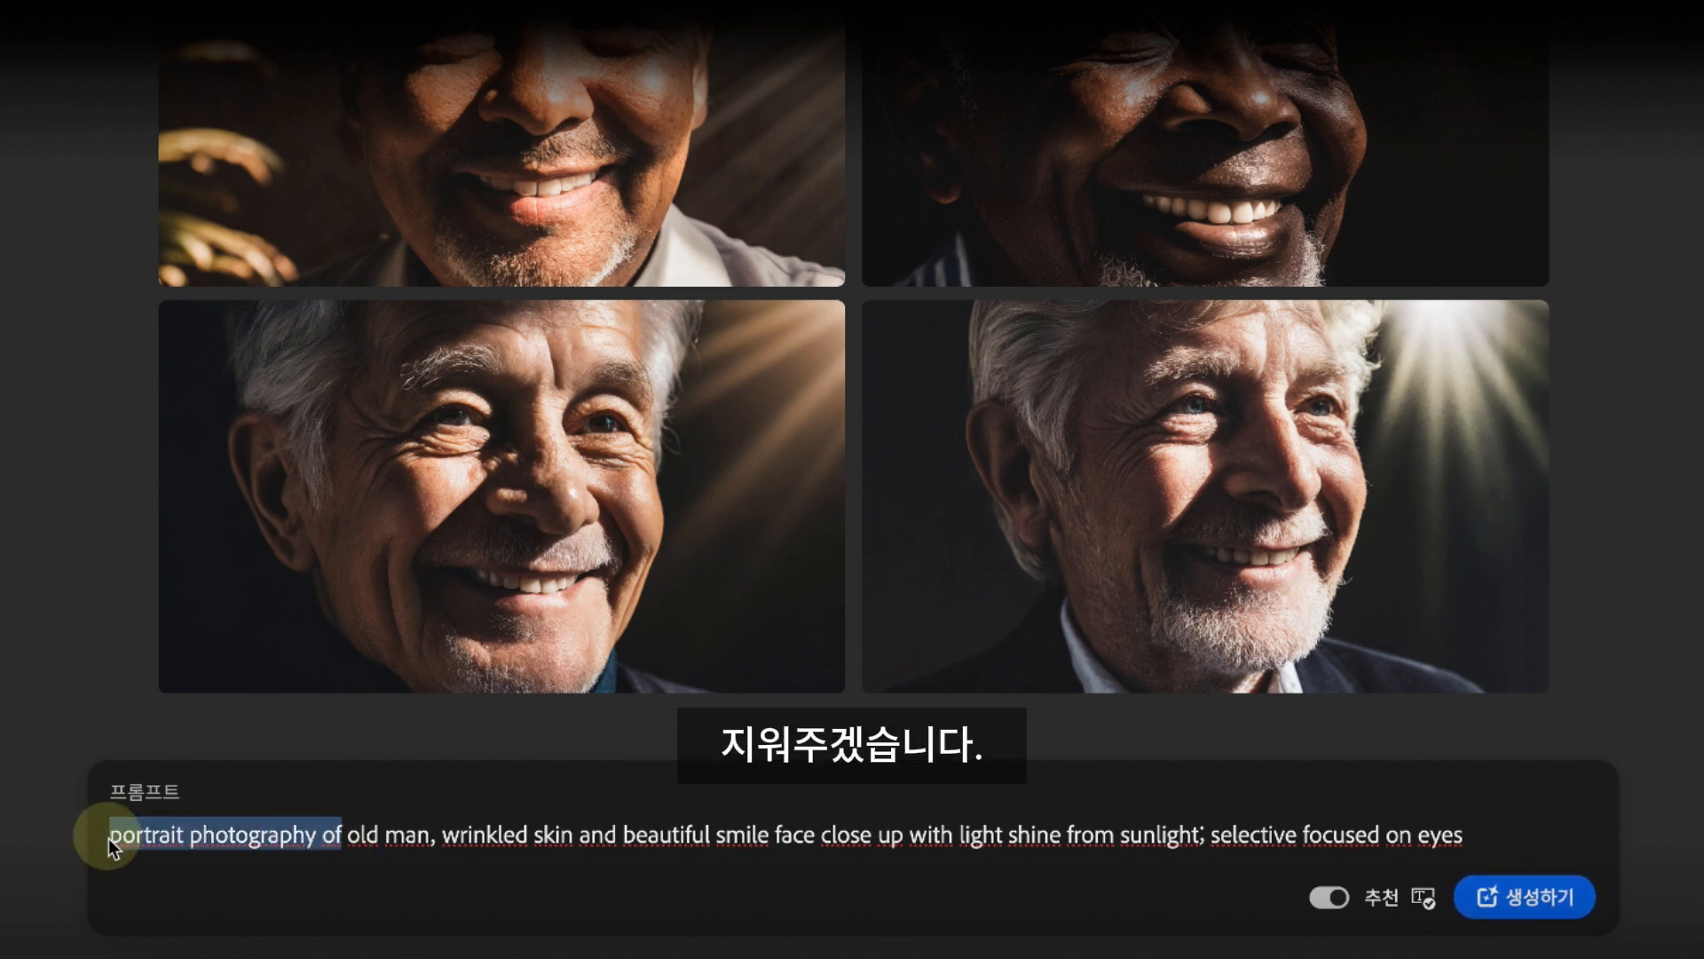
pyautogui.press('BackSpace')
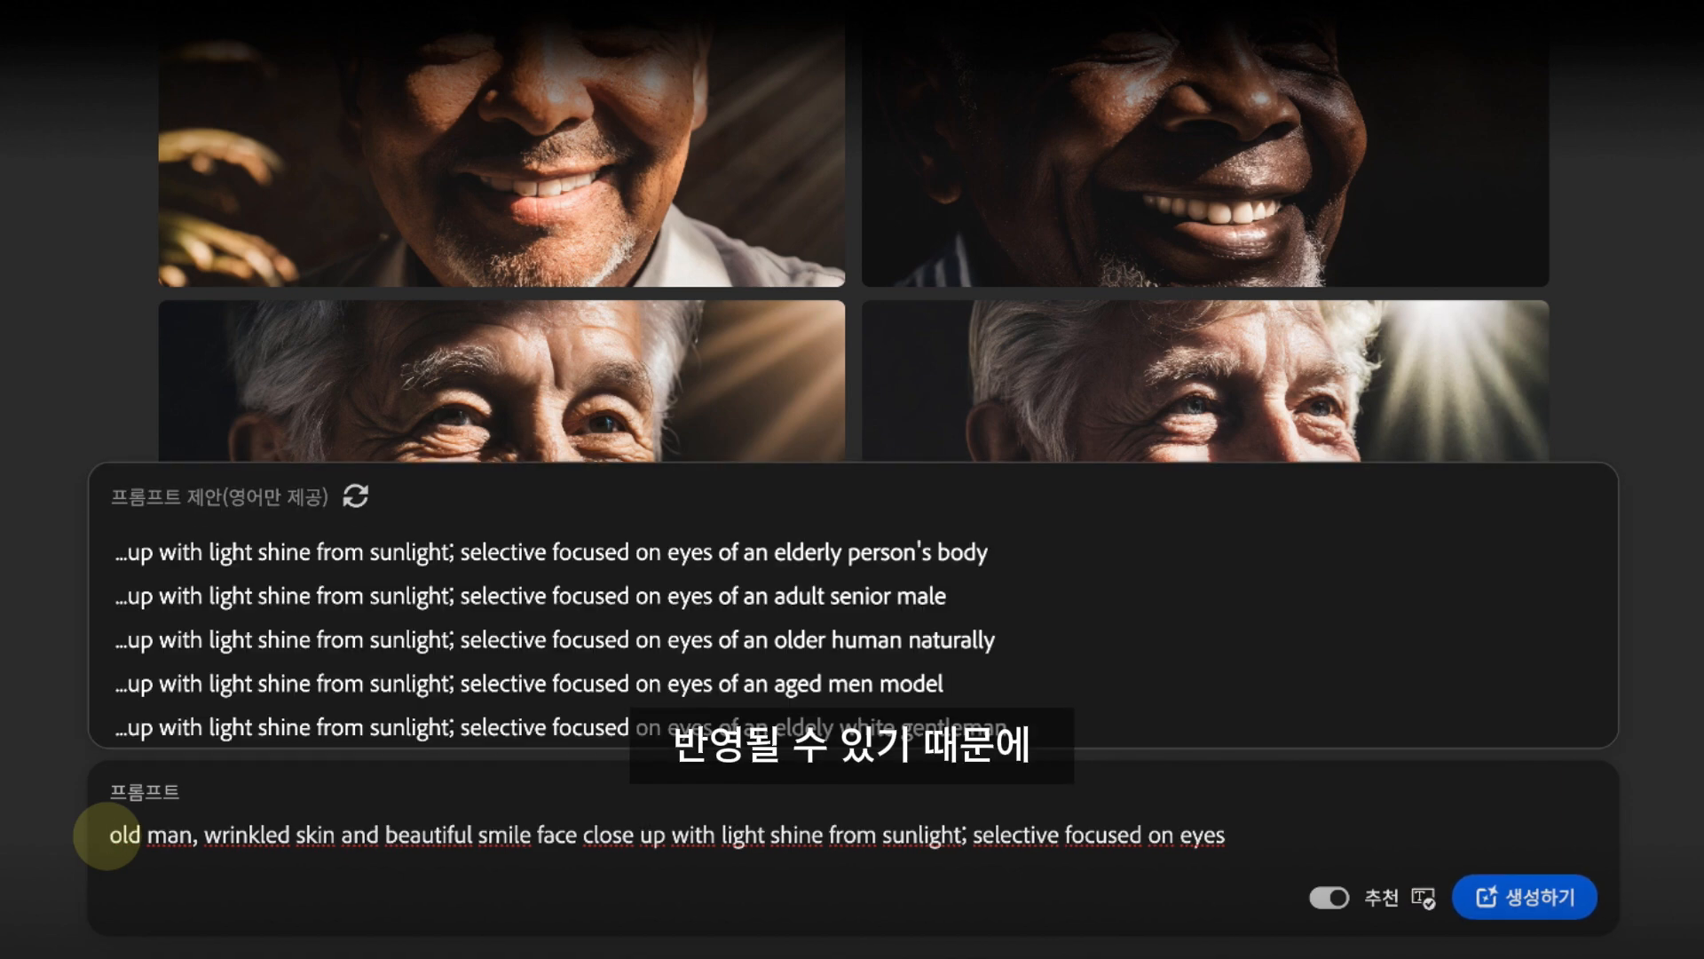
pyautogui.click(156, 882)
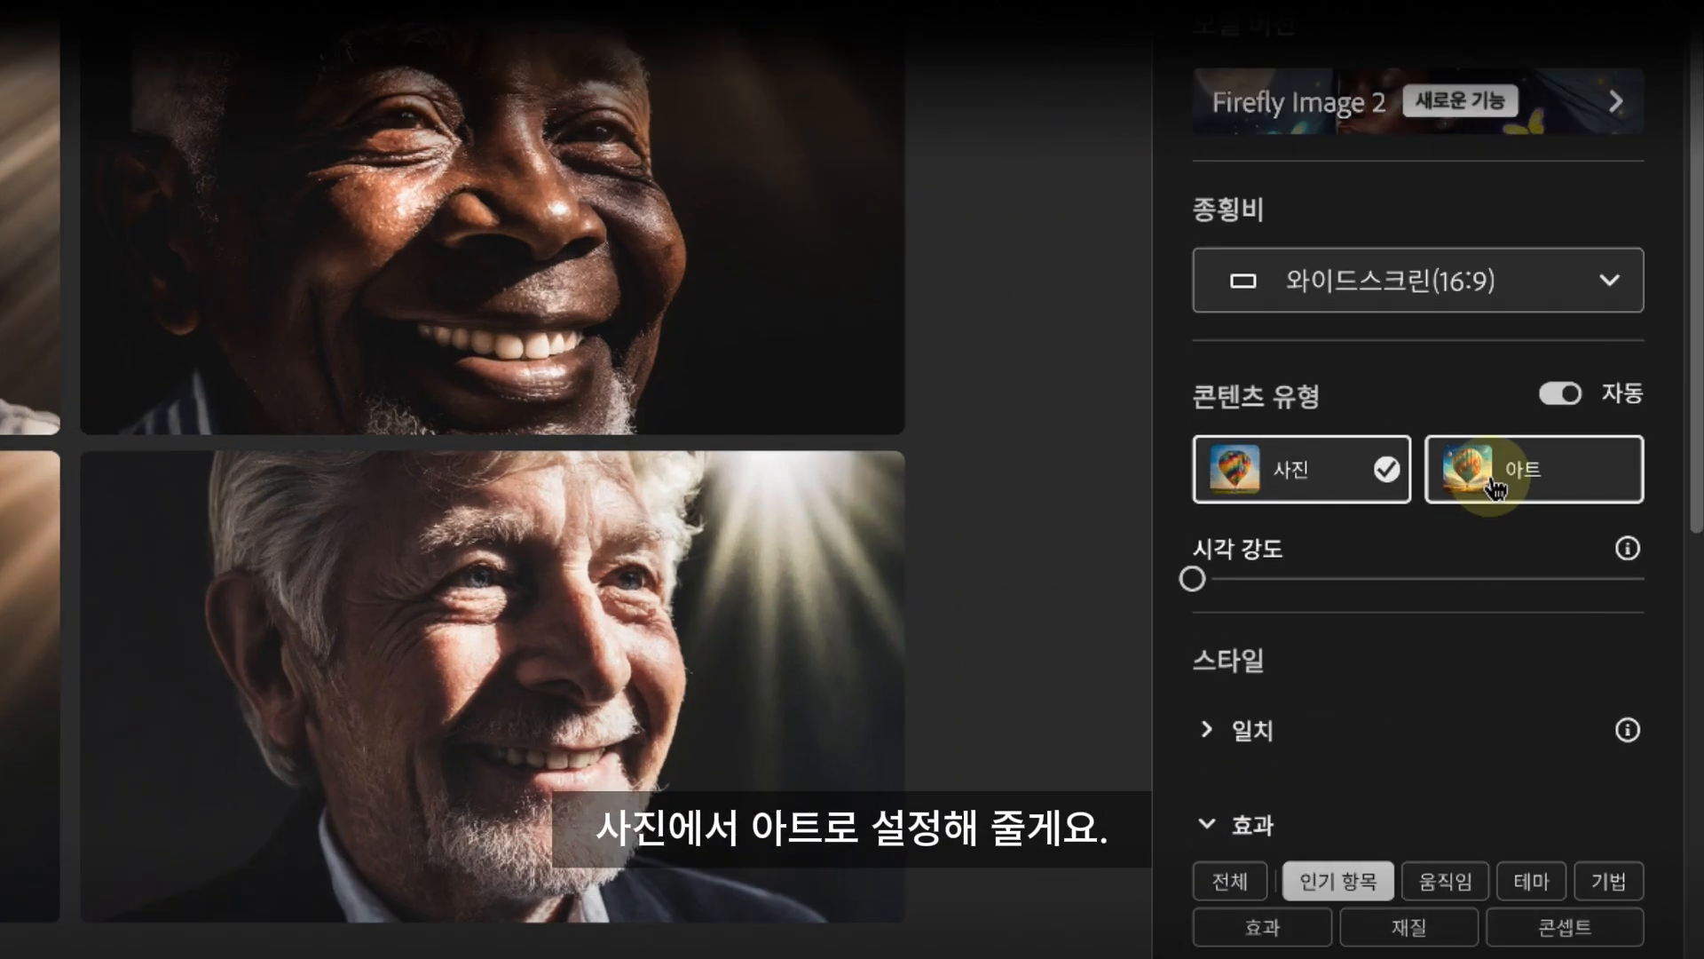
# Step: Switch the content type from photo to art (아트) and apply the digital art effect 디지털 아트
pyautogui.click(1558, 476)
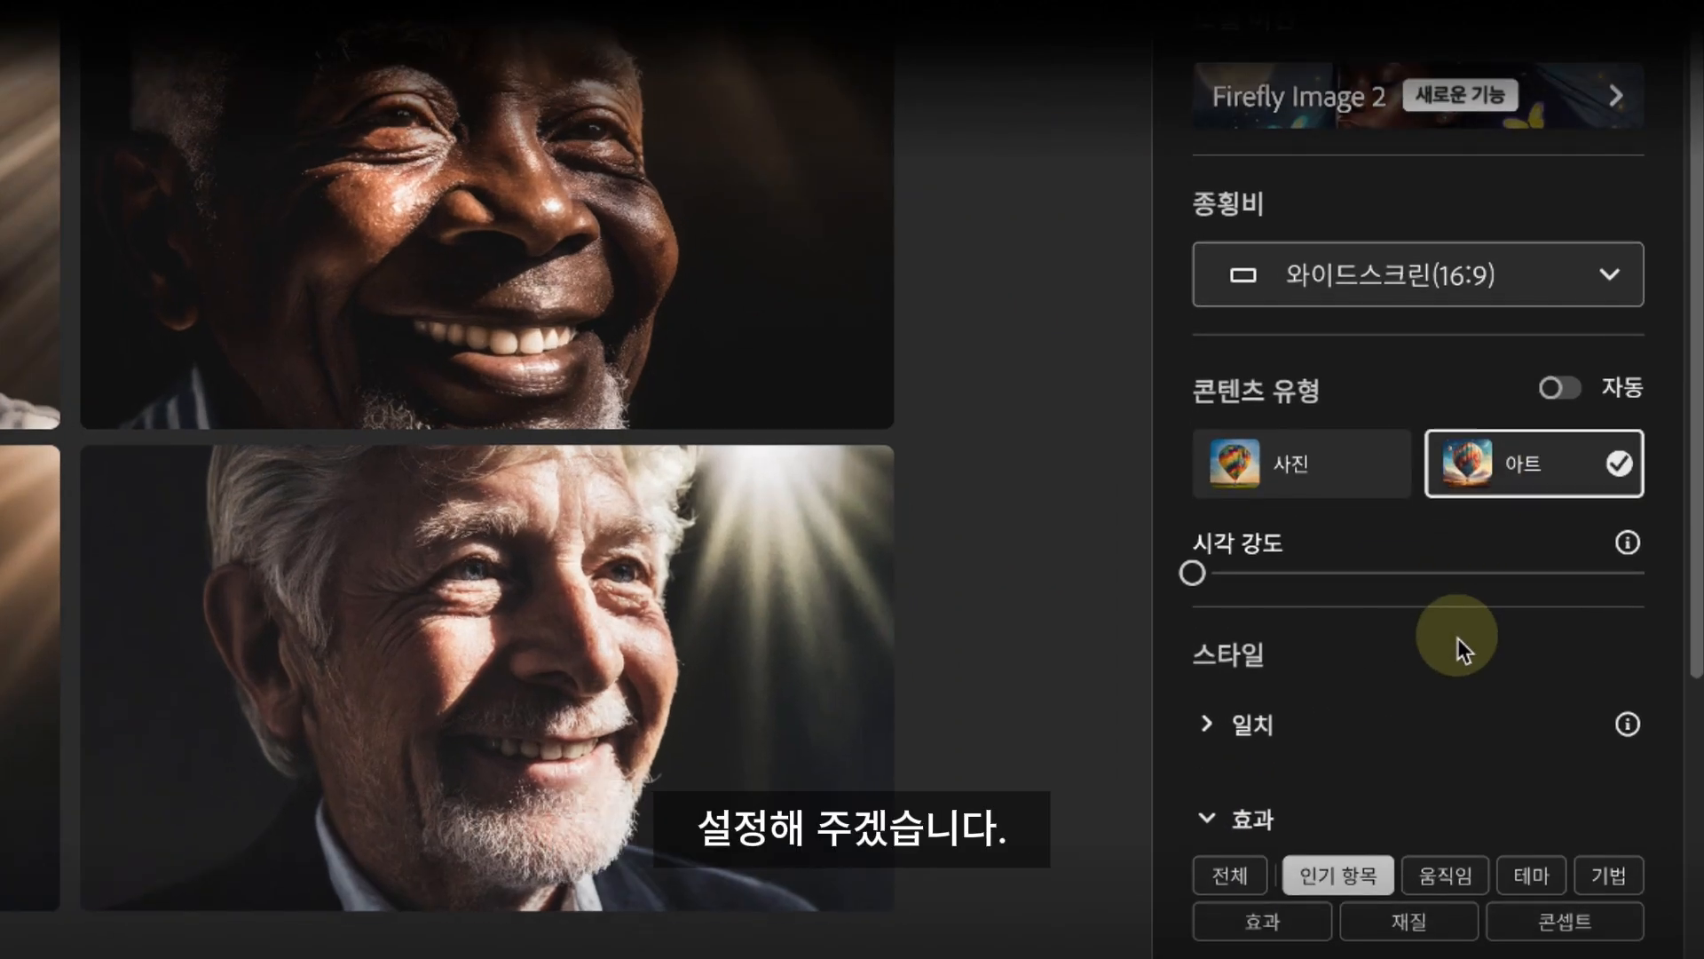
pyautogui.scroll(-4, 1457, 637)
pyautogui.click(1457, 671)
pyautogui.scroll(1, 1458, 671)
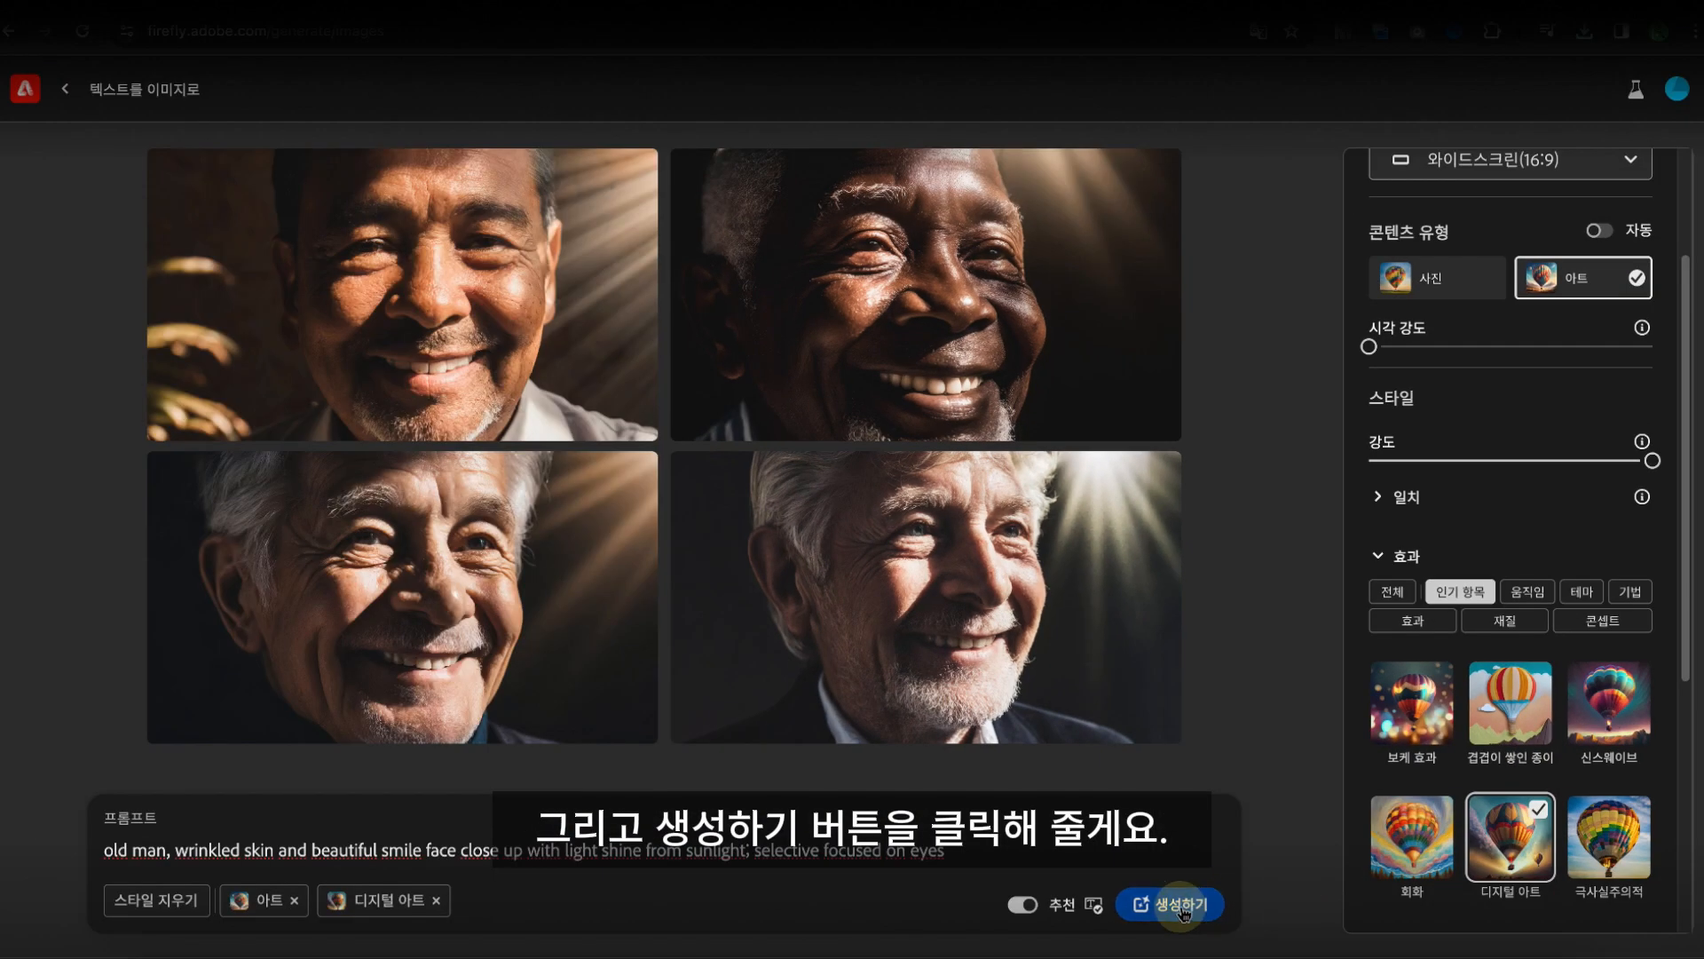
# Step: Generate the old man images in the digital art style and view all four results enlarged
pyautogui.click(1187, 904)
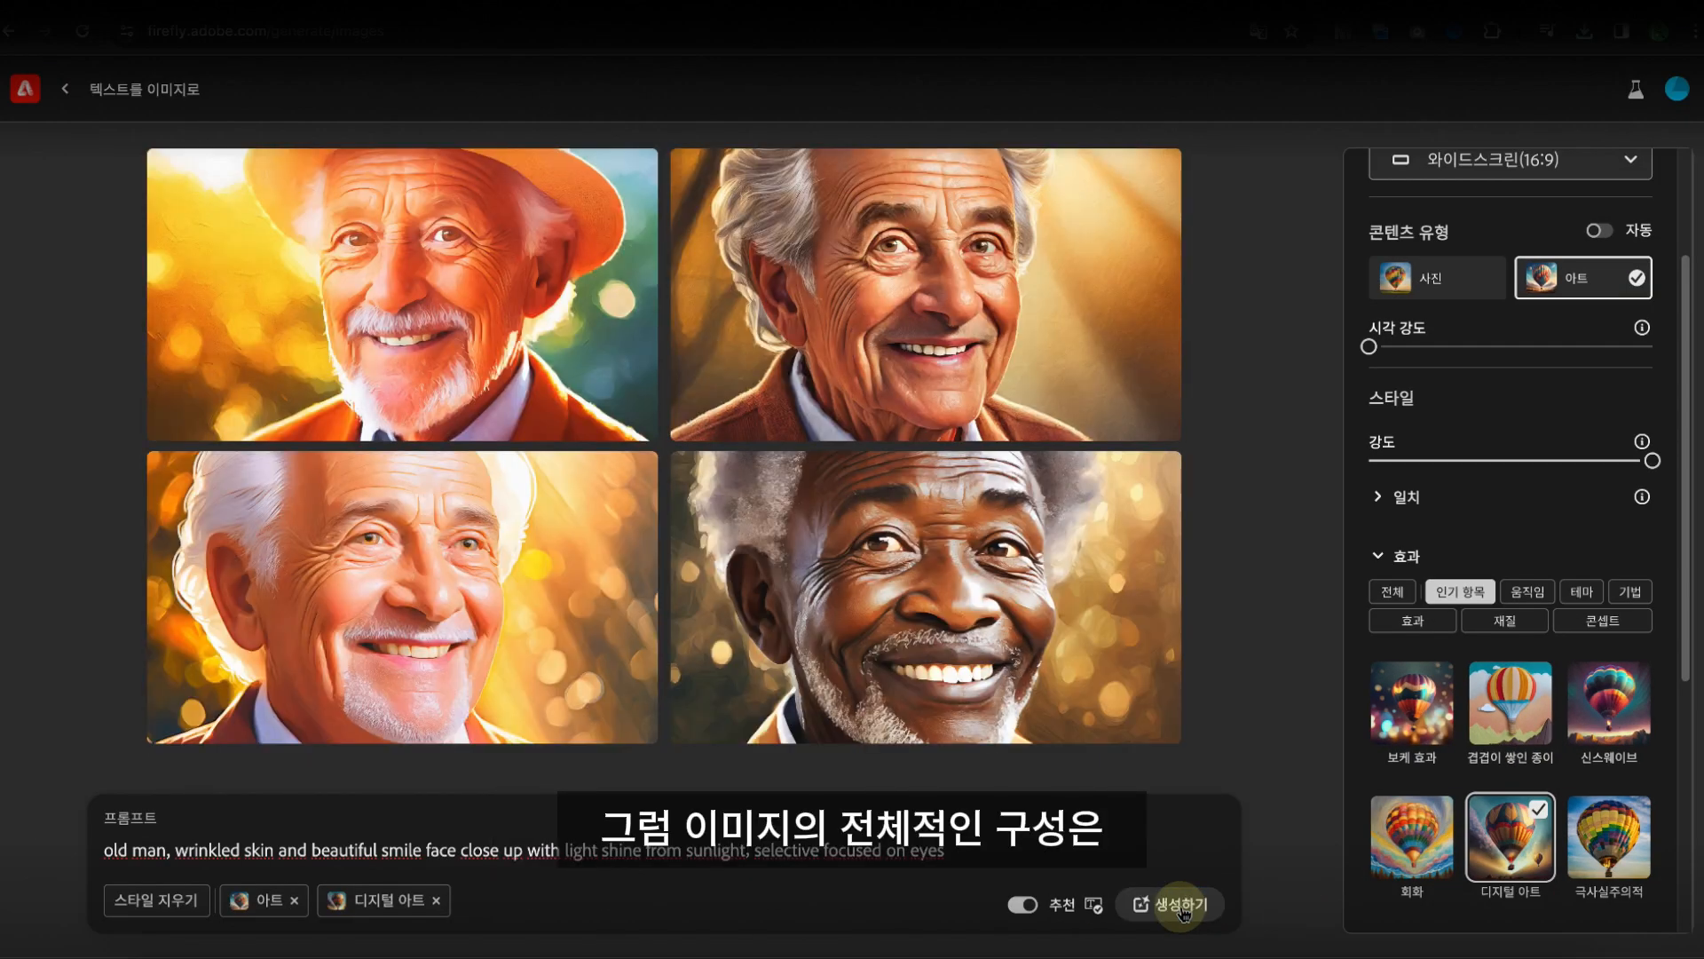
pyautogui.click(594, 346)
pyautogui.click(643, 785)
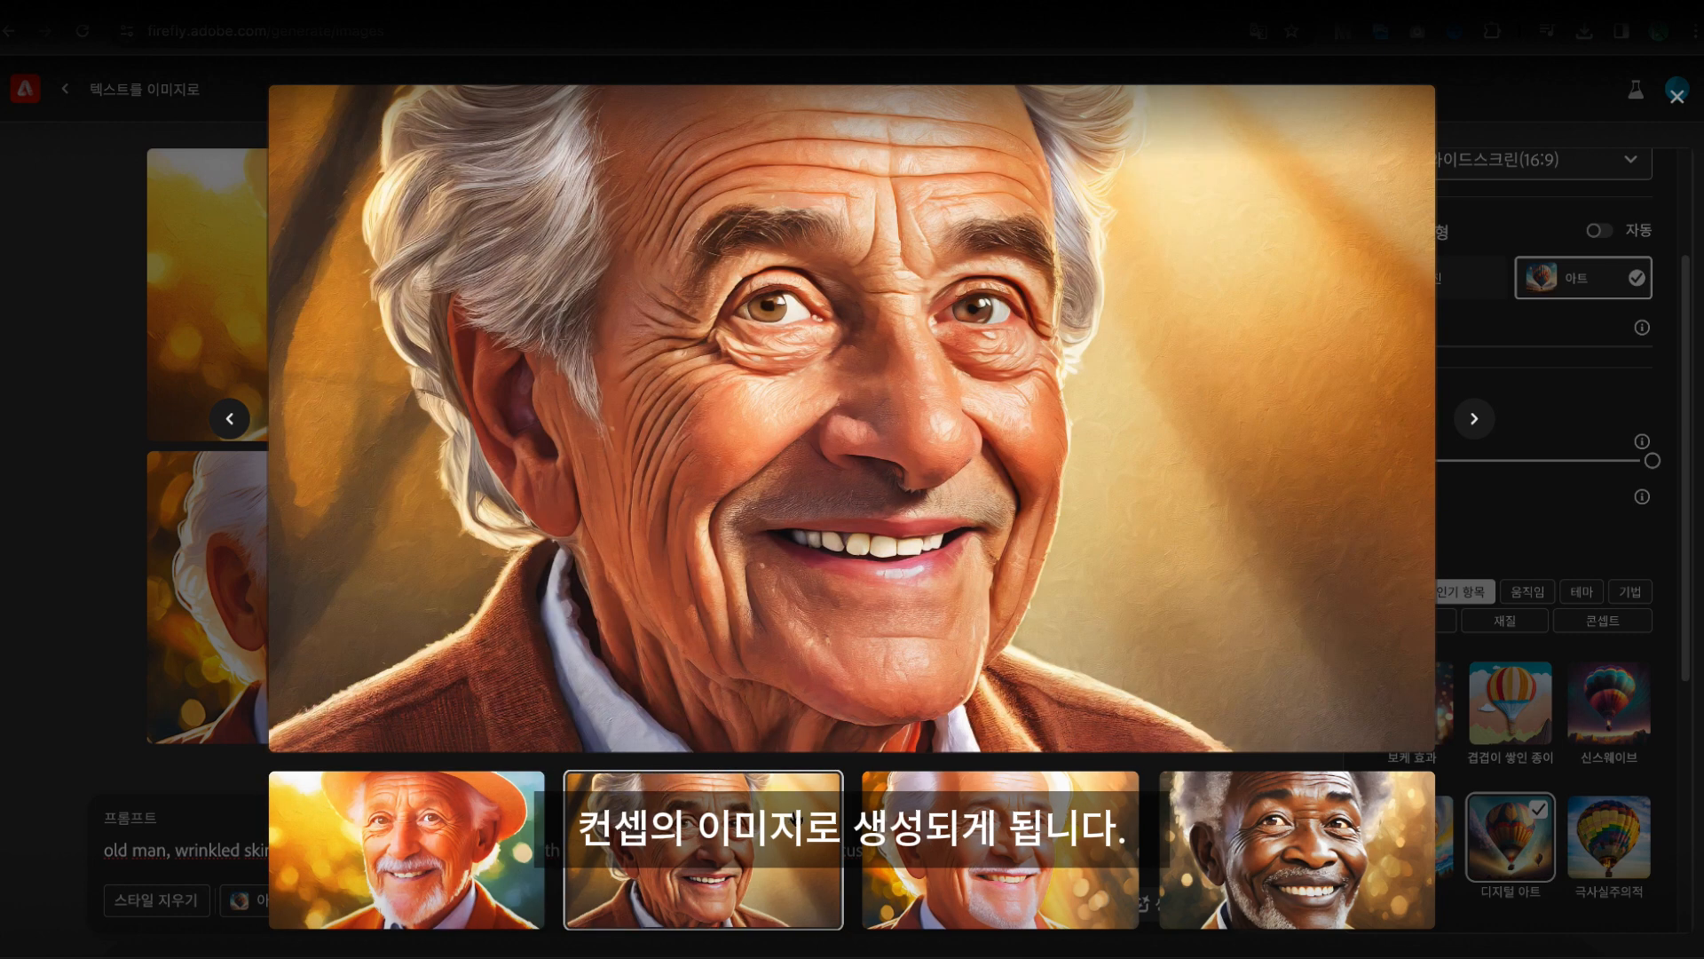
pyautogui.click(934, 843)
pyautogui.click(1268, 881)
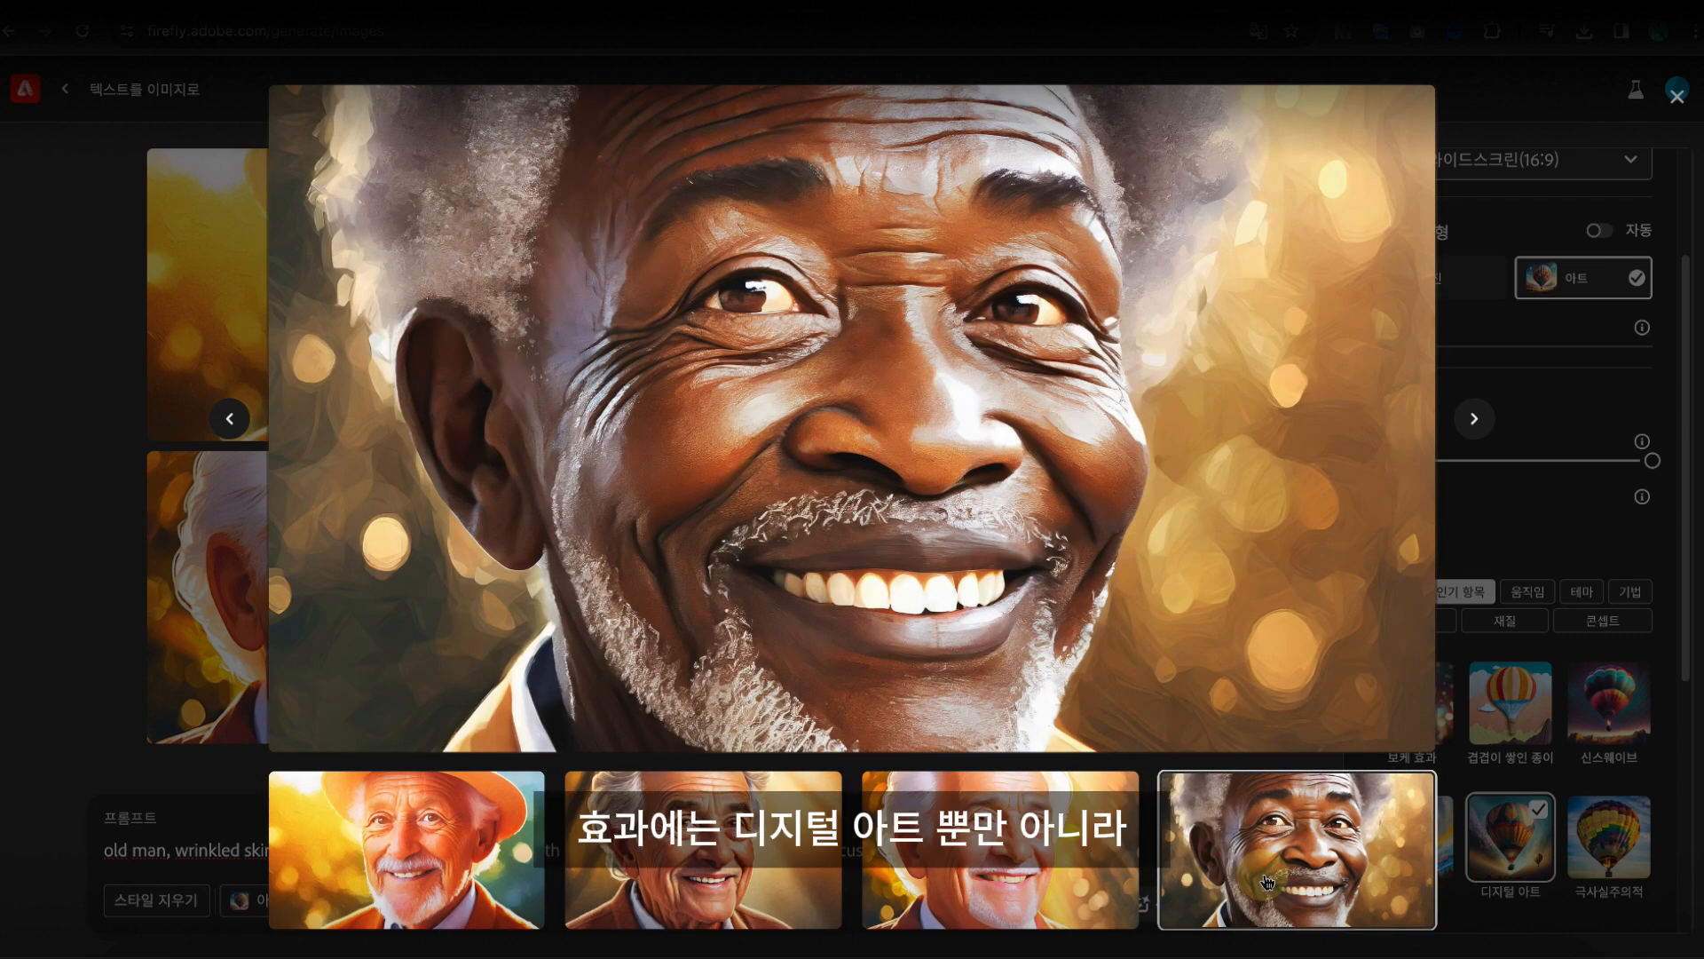
pyautogui.click(1553, 520)
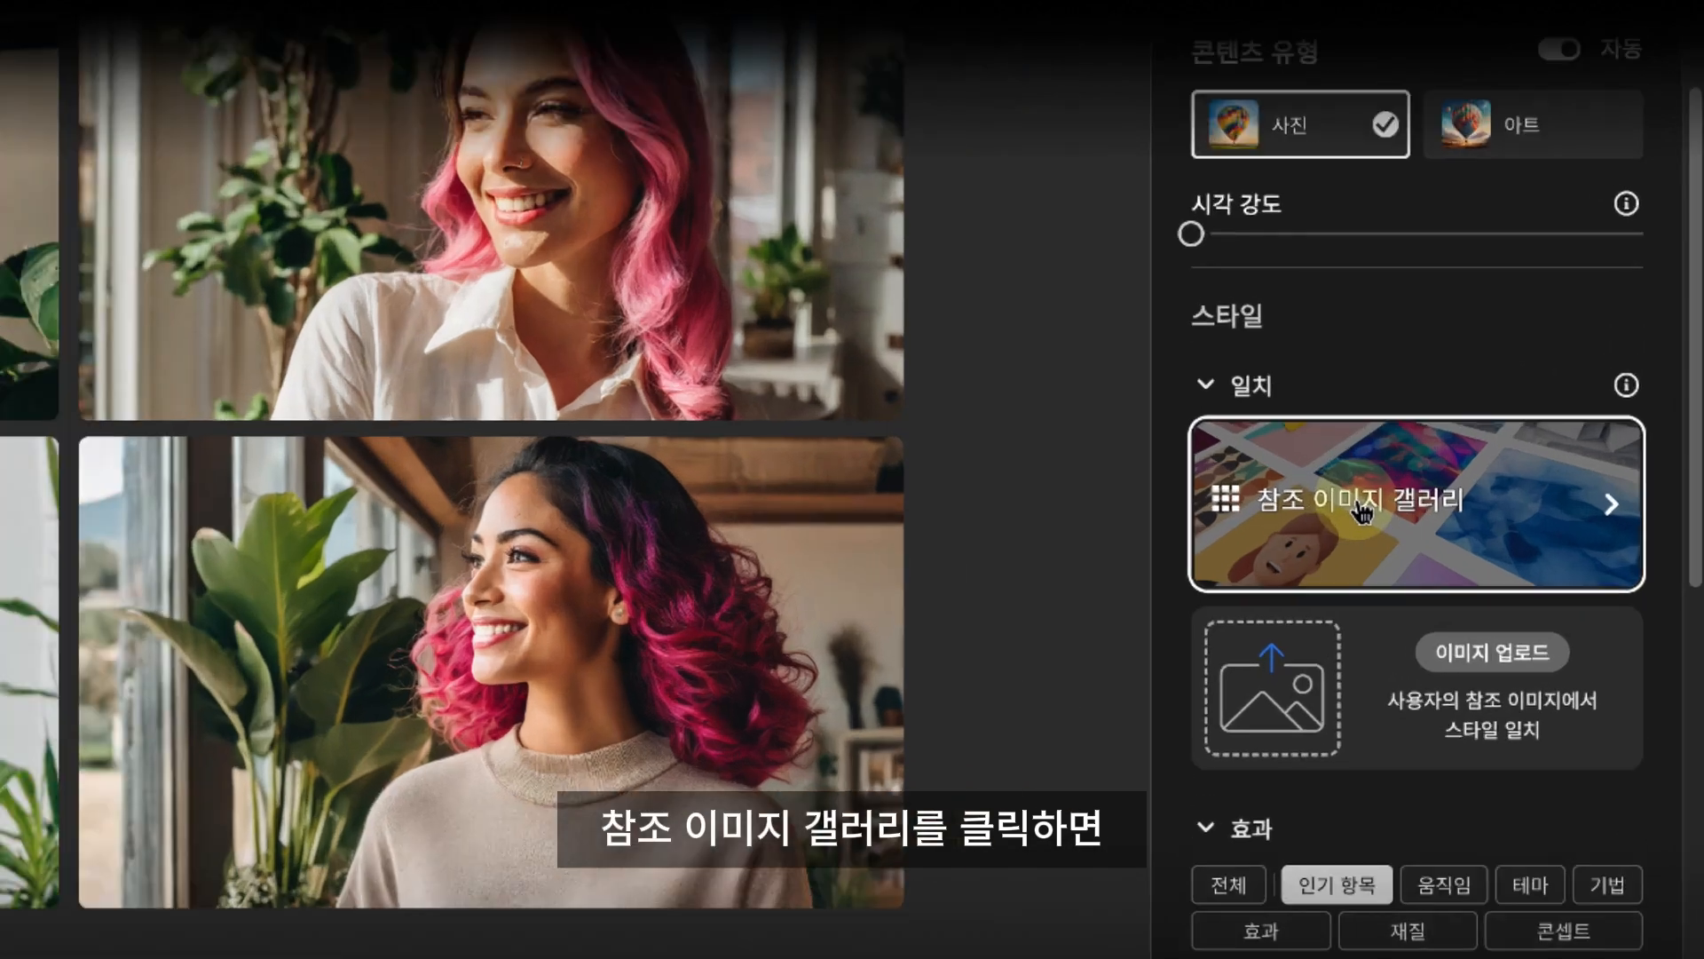
# Step: Choose the pencil-drawn curly-haired bust from the 연필 group of the reference image gallery and regenerate the pink-haired woman images in that style
pyautogui.click(1474, 502)
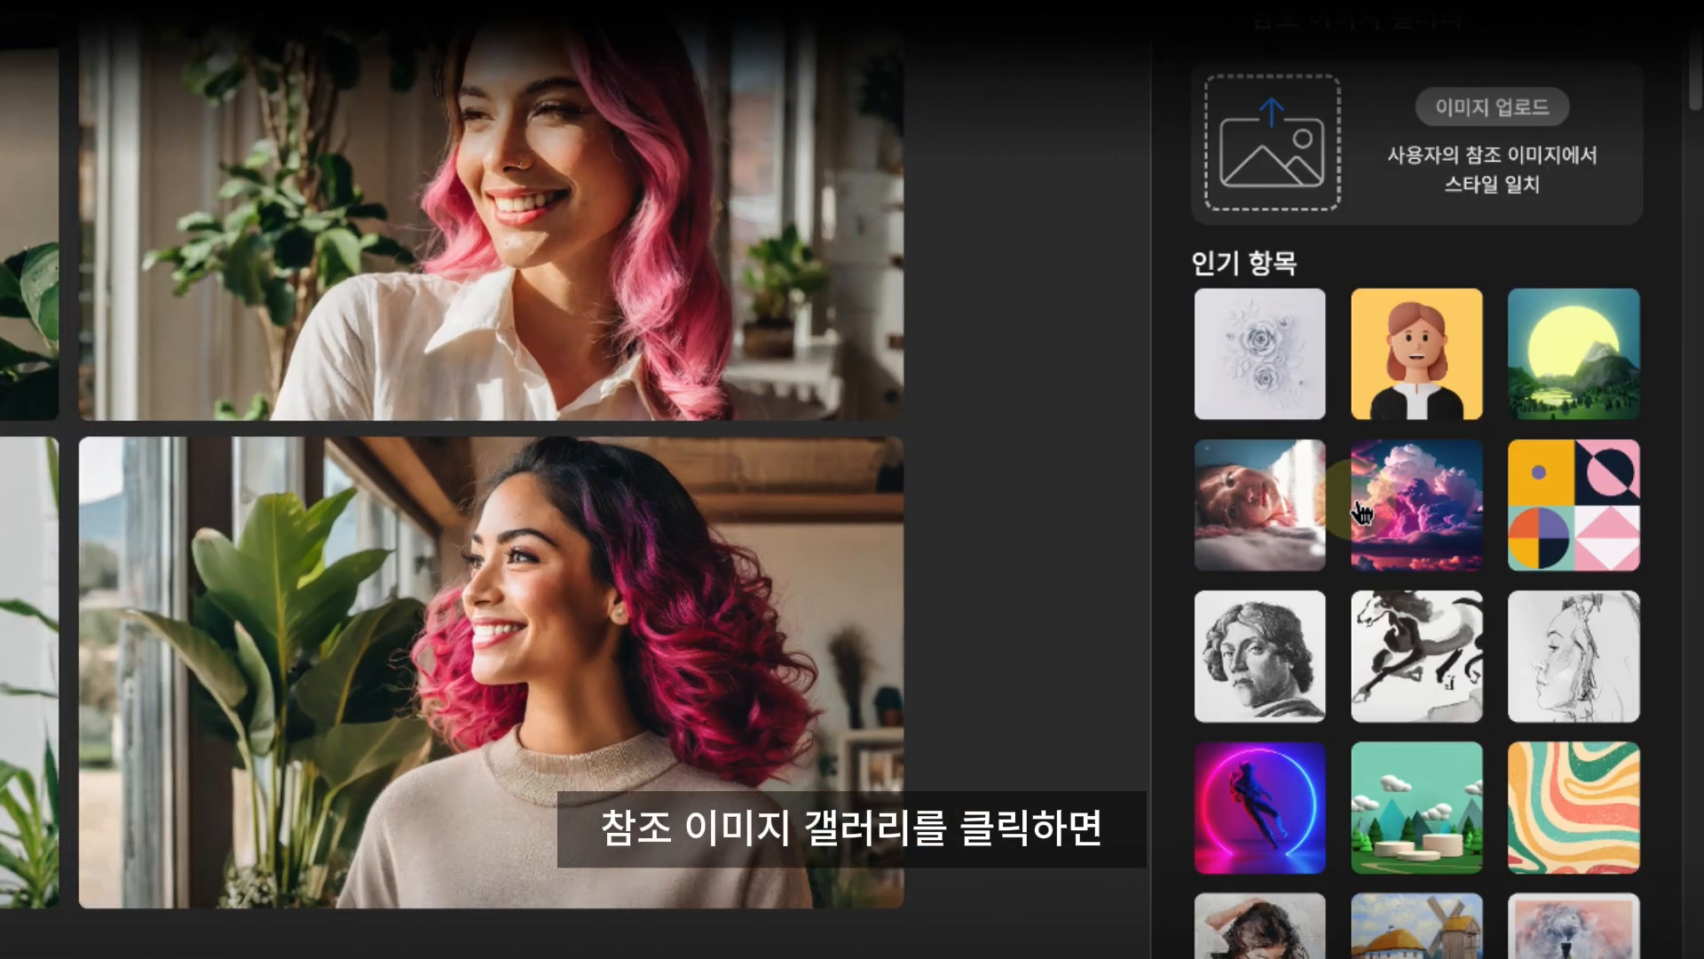
pyautogui.scroll(-10, 1269, 612)
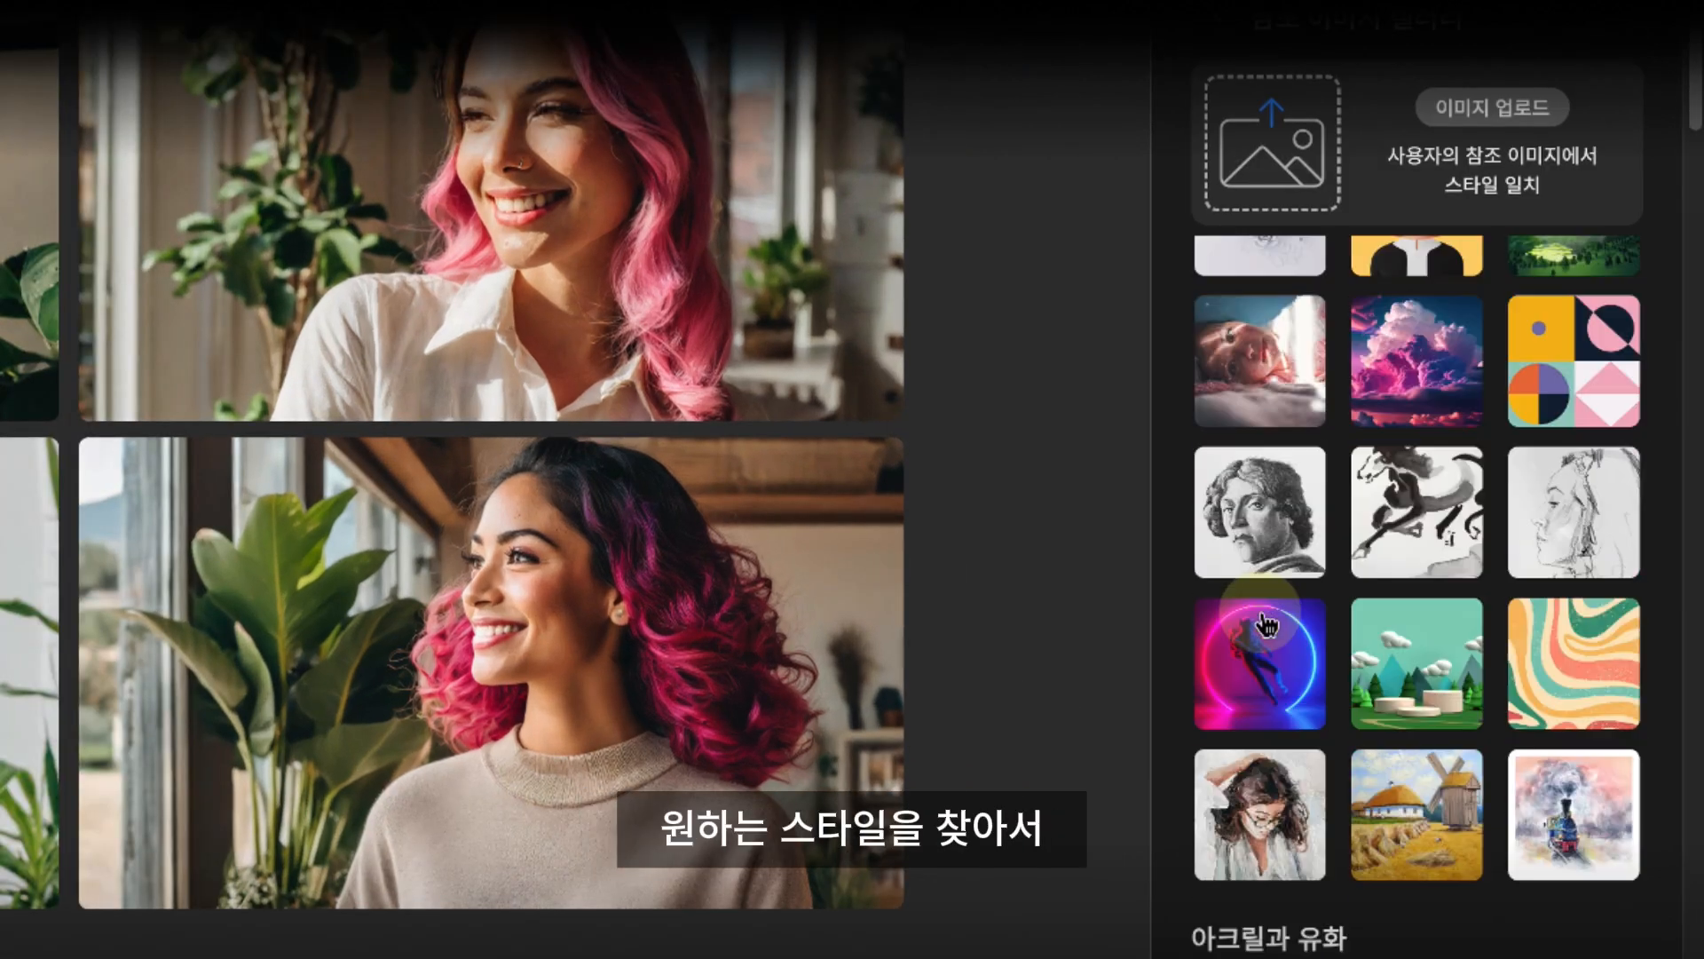
pyautogui.scroll(-8, 1267, 626)
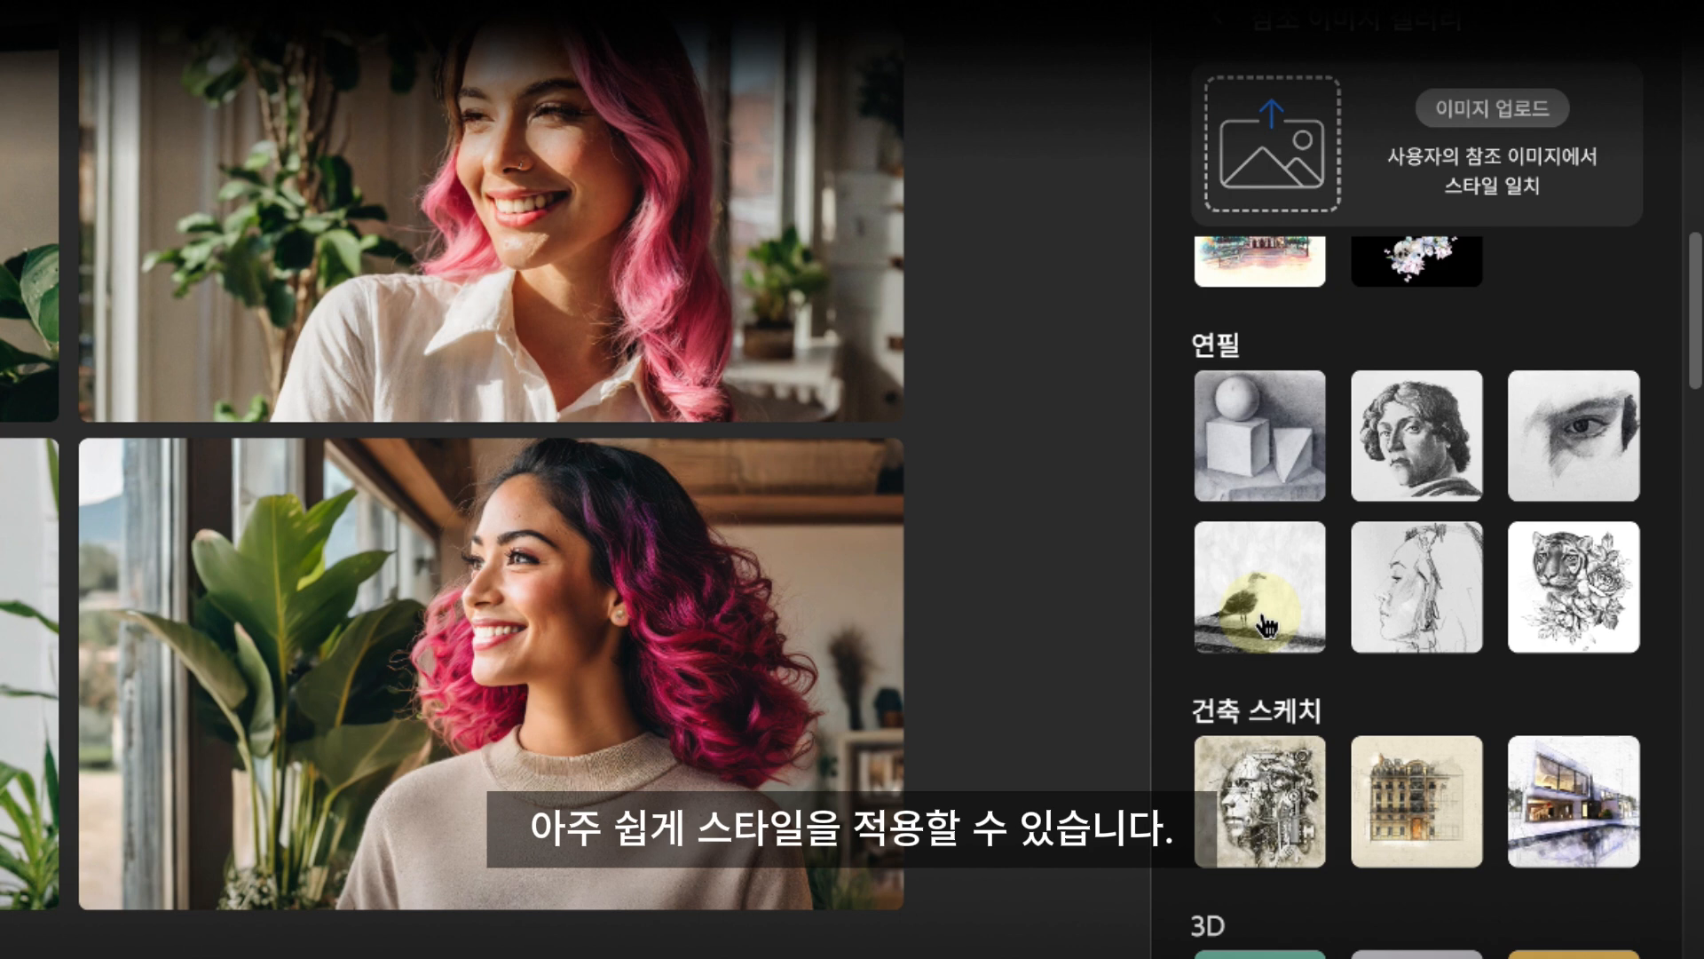
pyautogui.click(1376, 461)
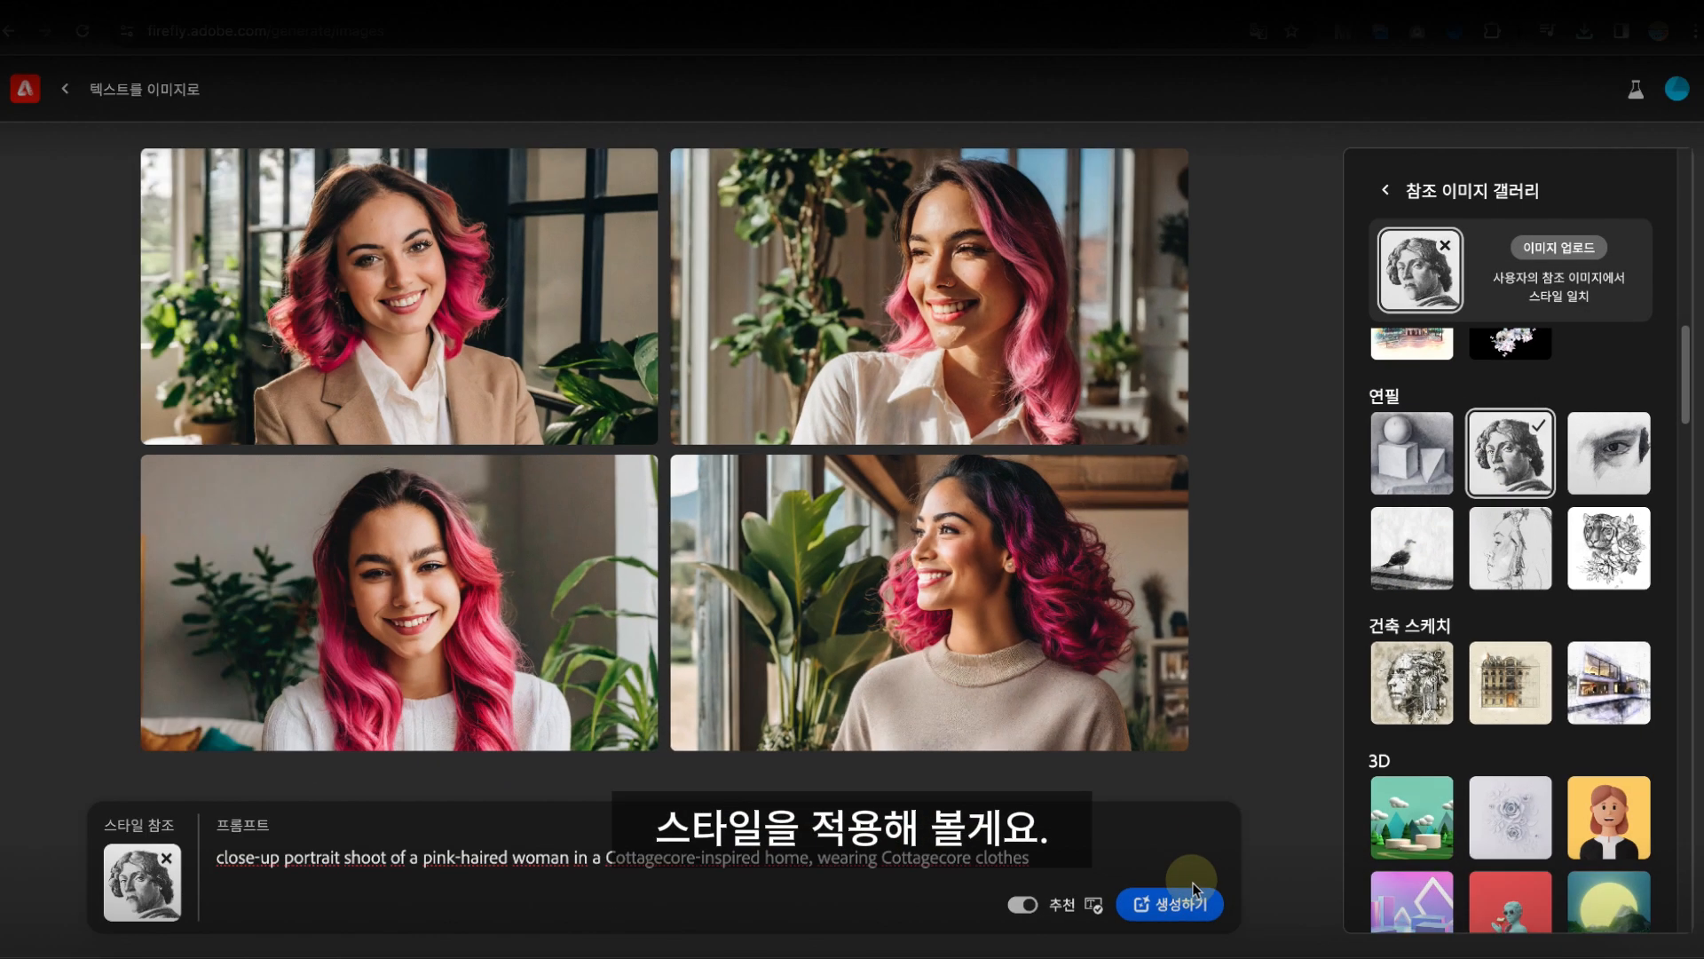
pyautogui.click(1190, 903)
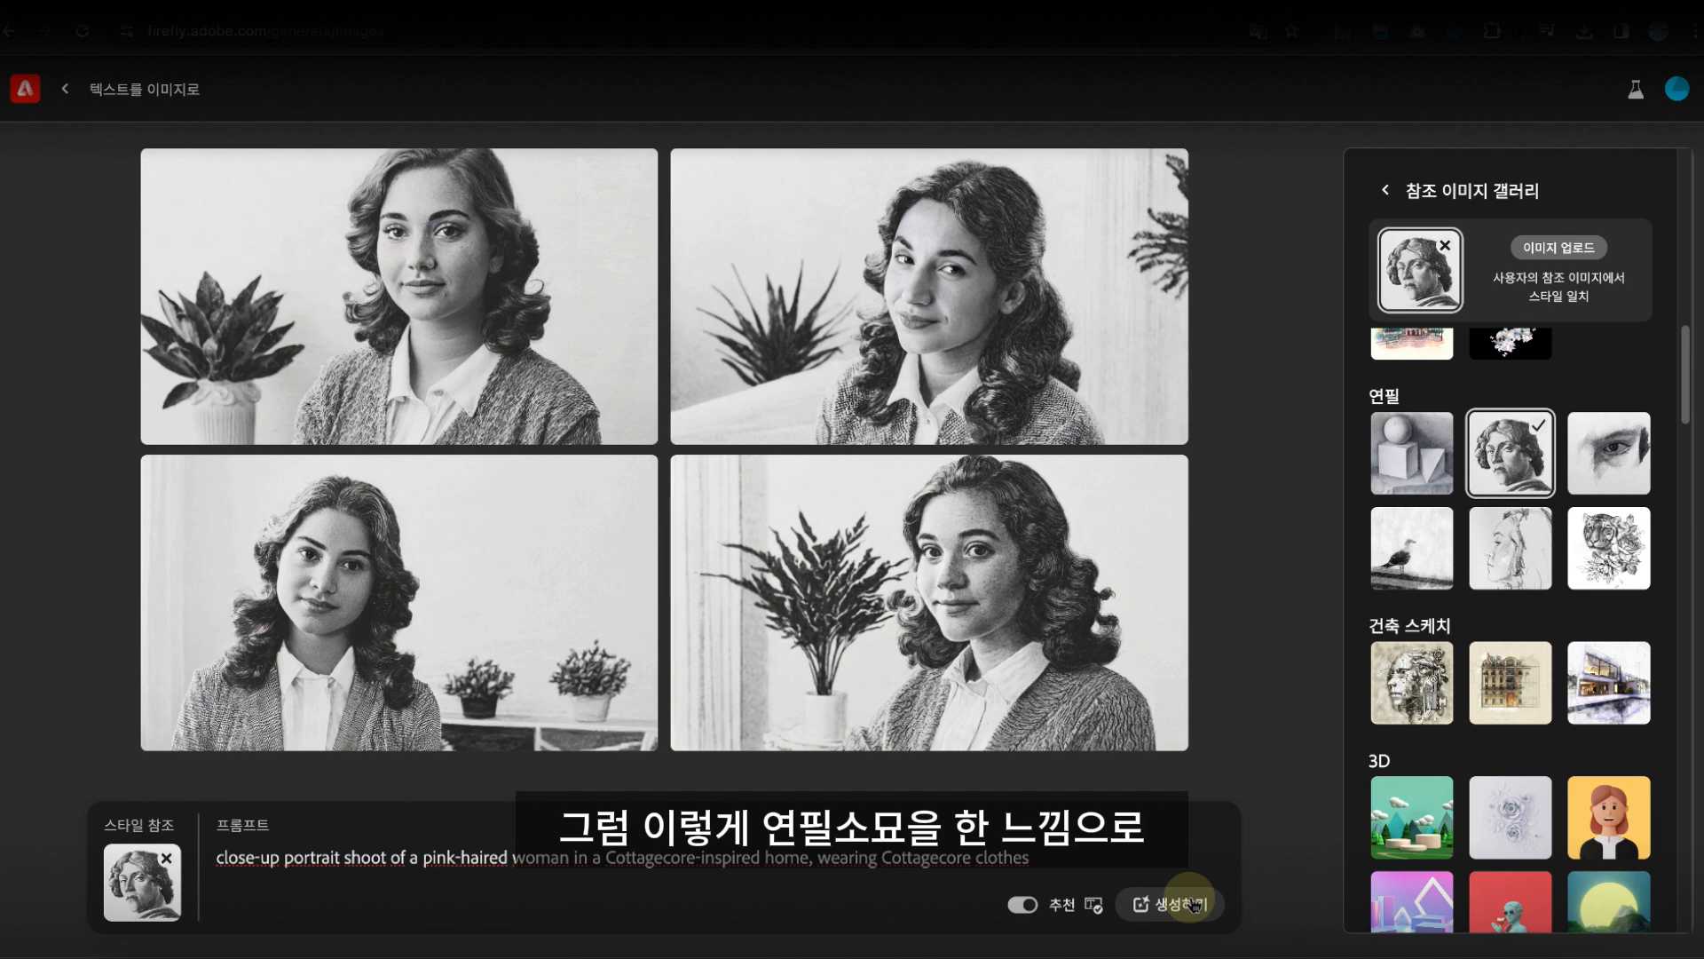
# Step: Lower the style strength to the slider's midpoint, regenerate the pink-haired woman images and view the plant-side portrait enlarged
pyautogui.click(1387, 190)
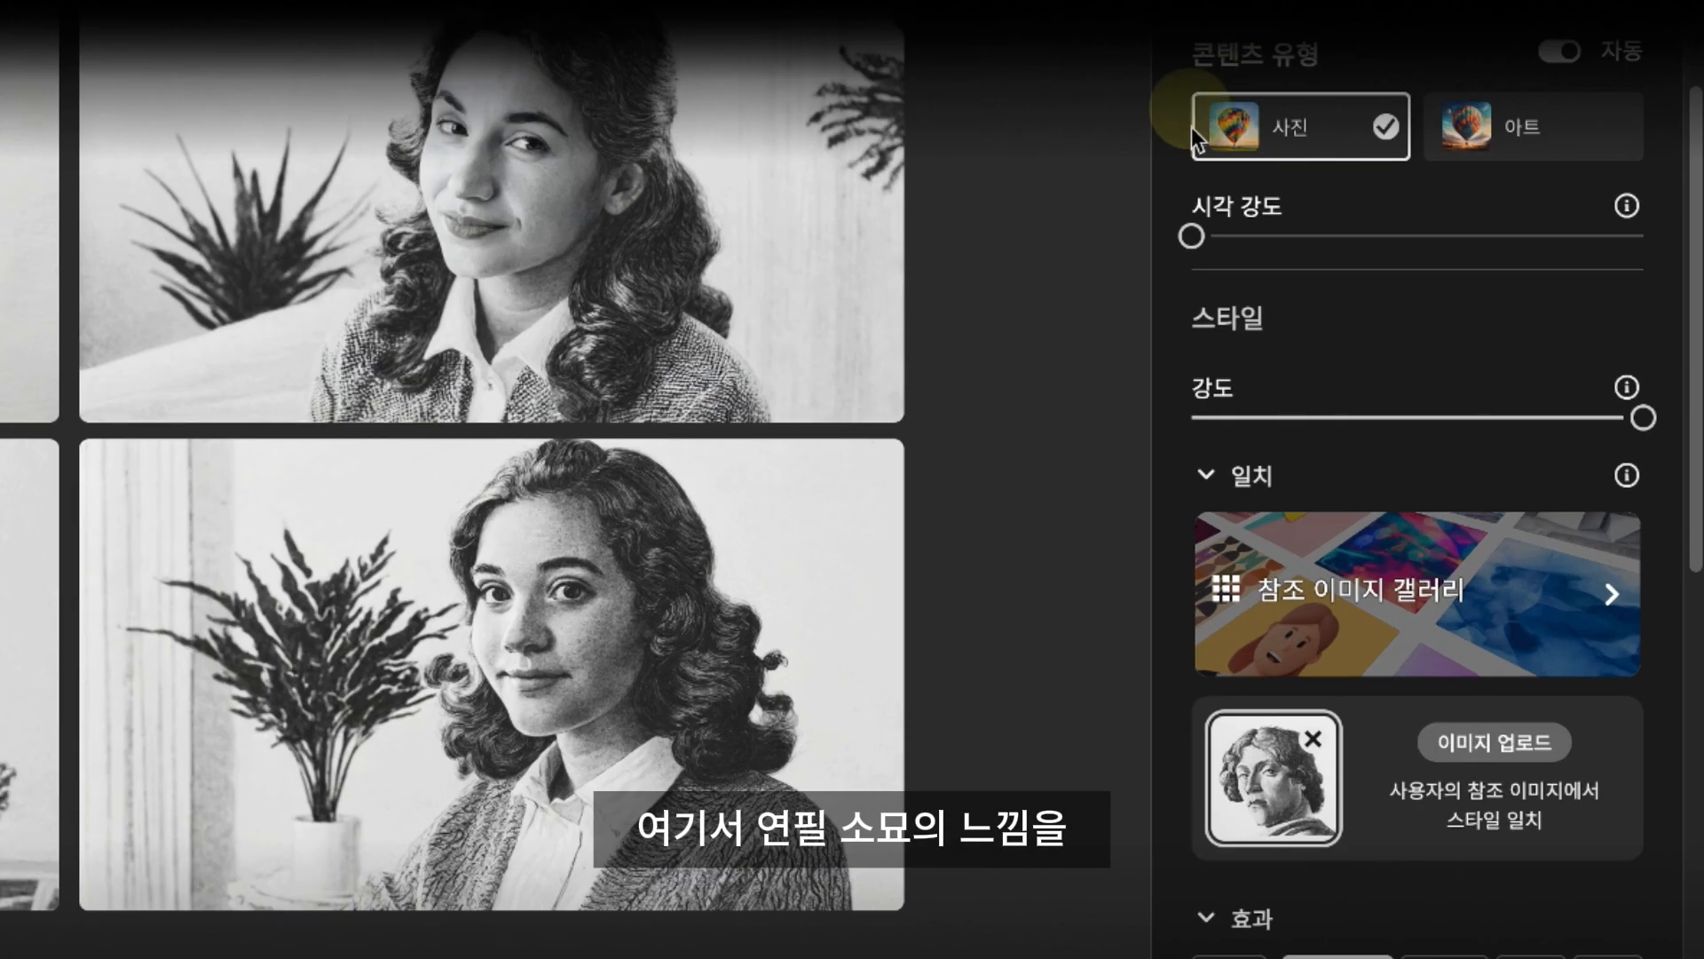
pyautogui.moveTo(1651, 441); pyautogui.dragTo(1418, 422)
pyautogui.click(1170, 904)
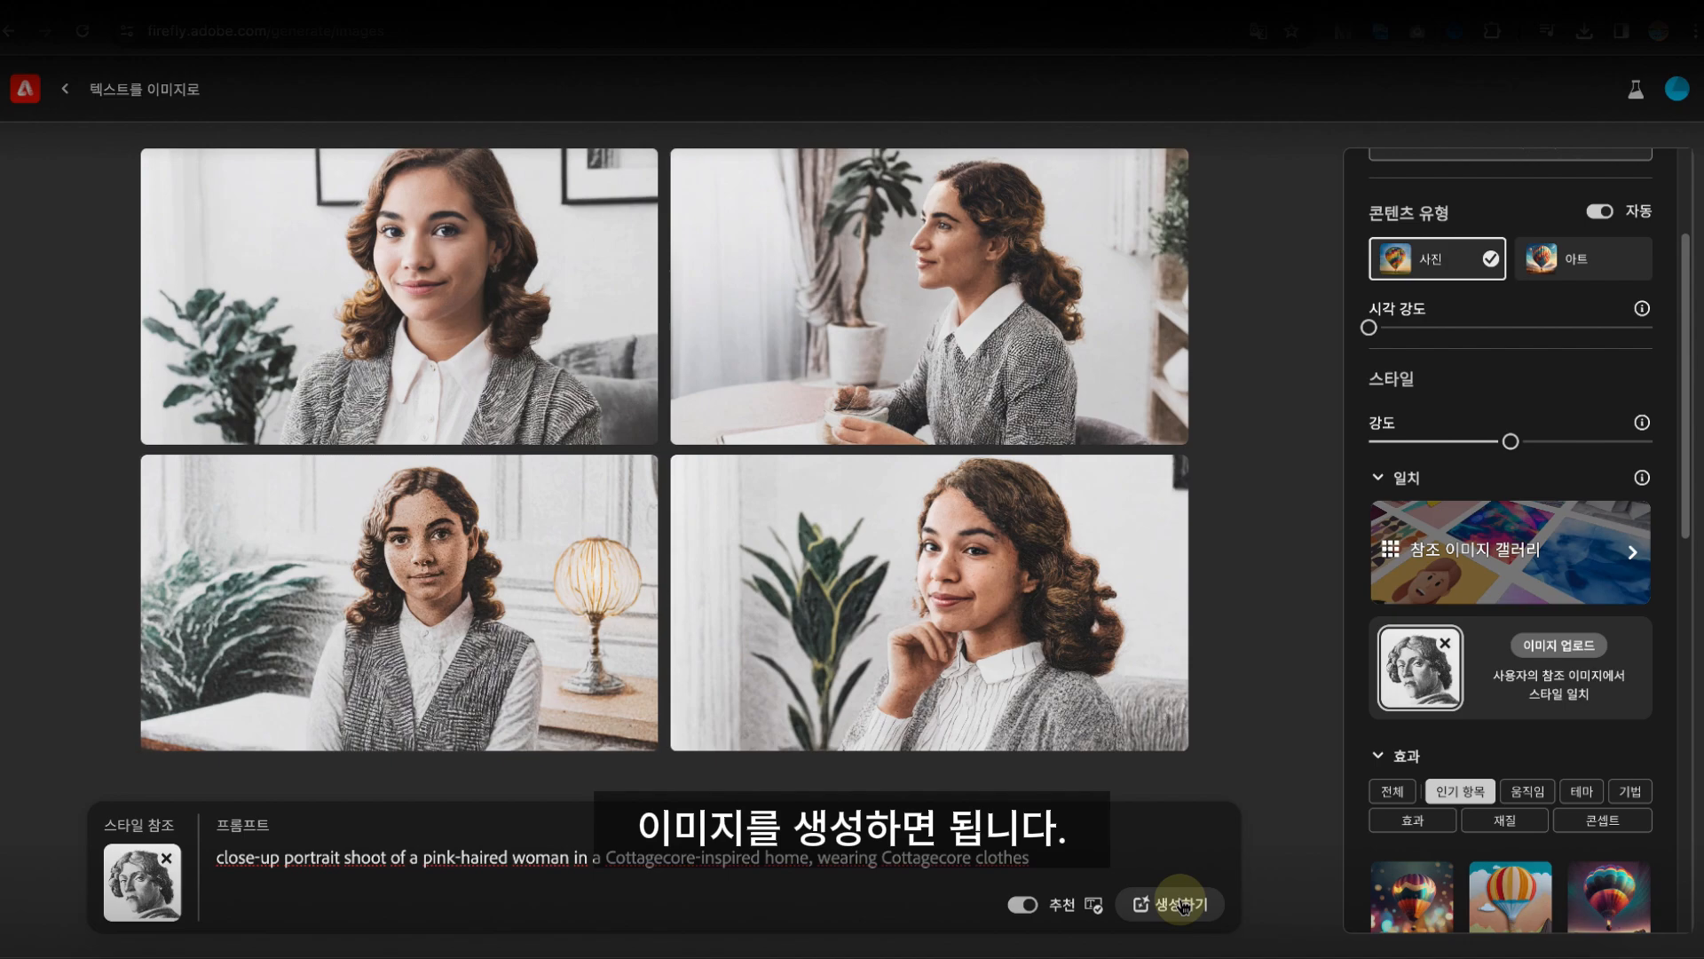
pyautogui.click(1001, 705)
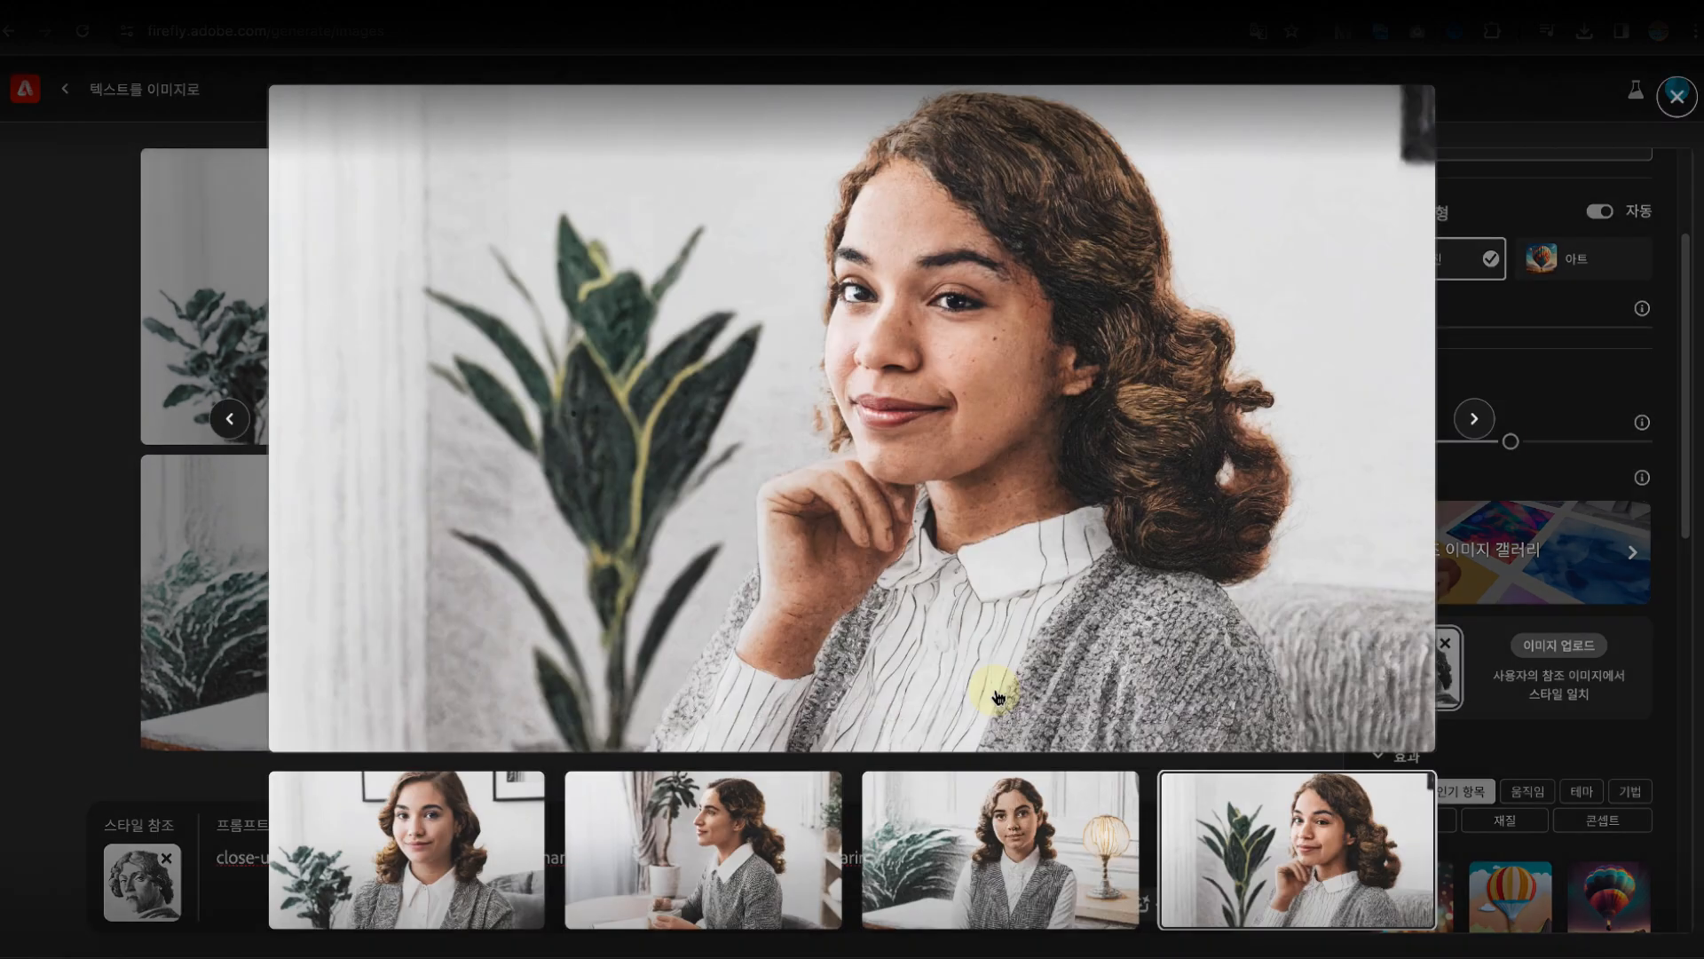
pyautogui.click(233, 791)
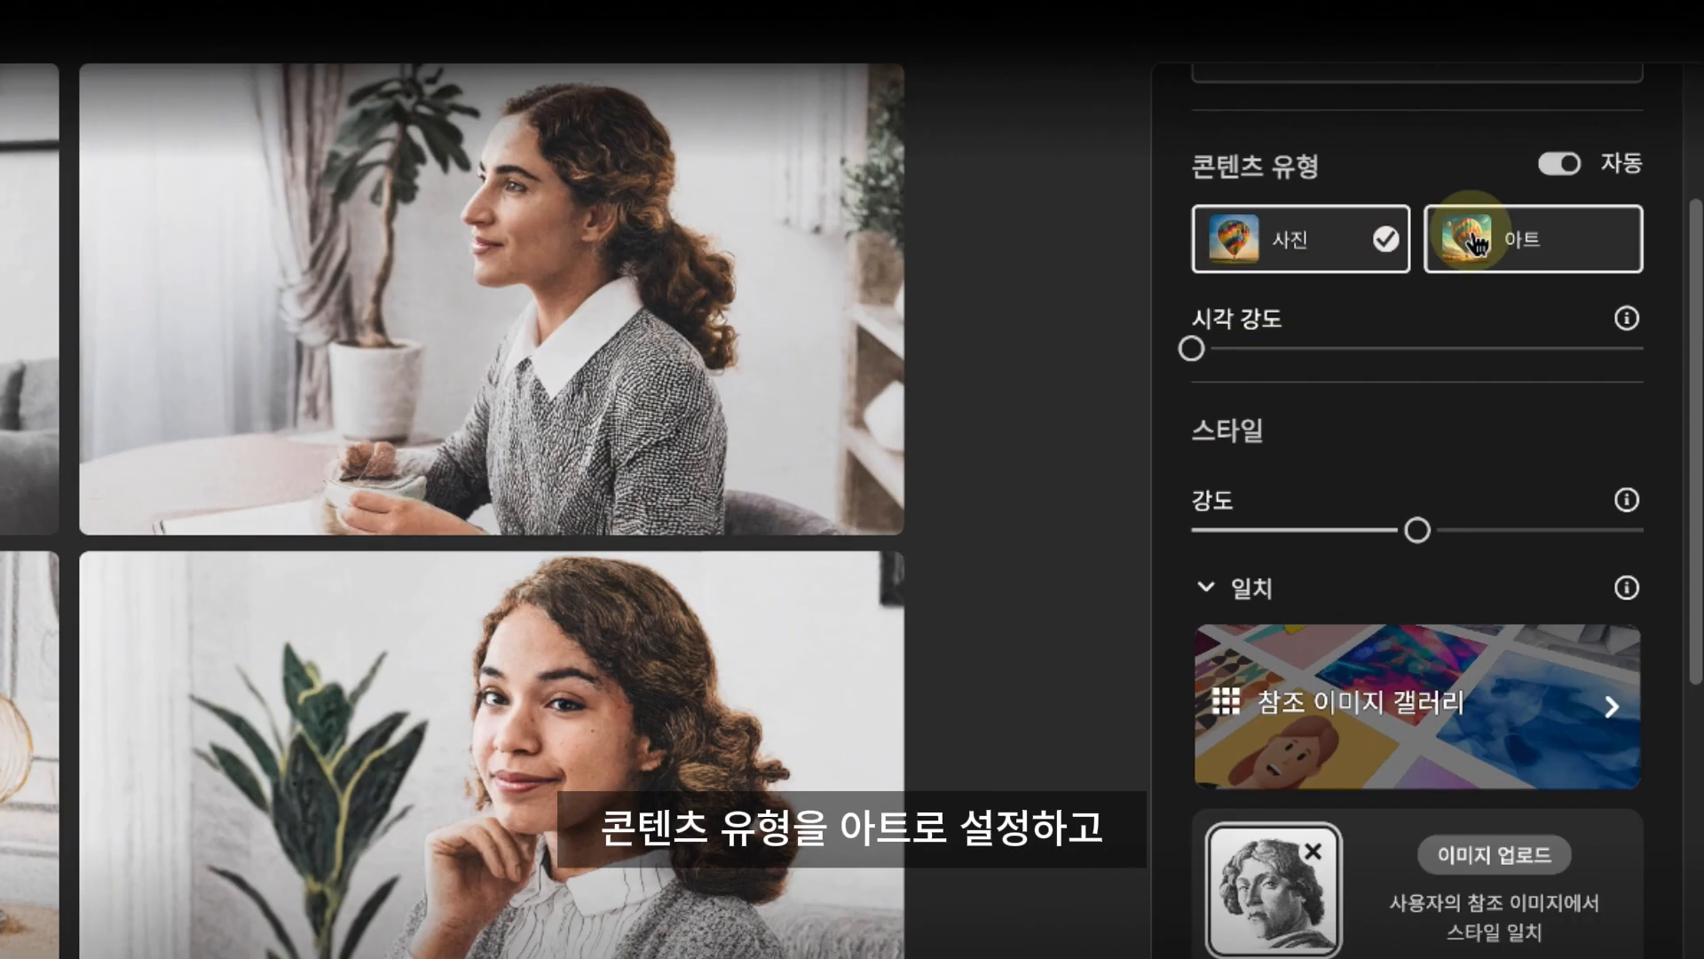
# Step: Set the content type to art (아트), raise visual intensity and style strength to maximum, and regenerate the images
pyautogui.click(1539, 257)
pyautogui.moveTo(1301, 353); pyautogui.dragTo(1642, 346)
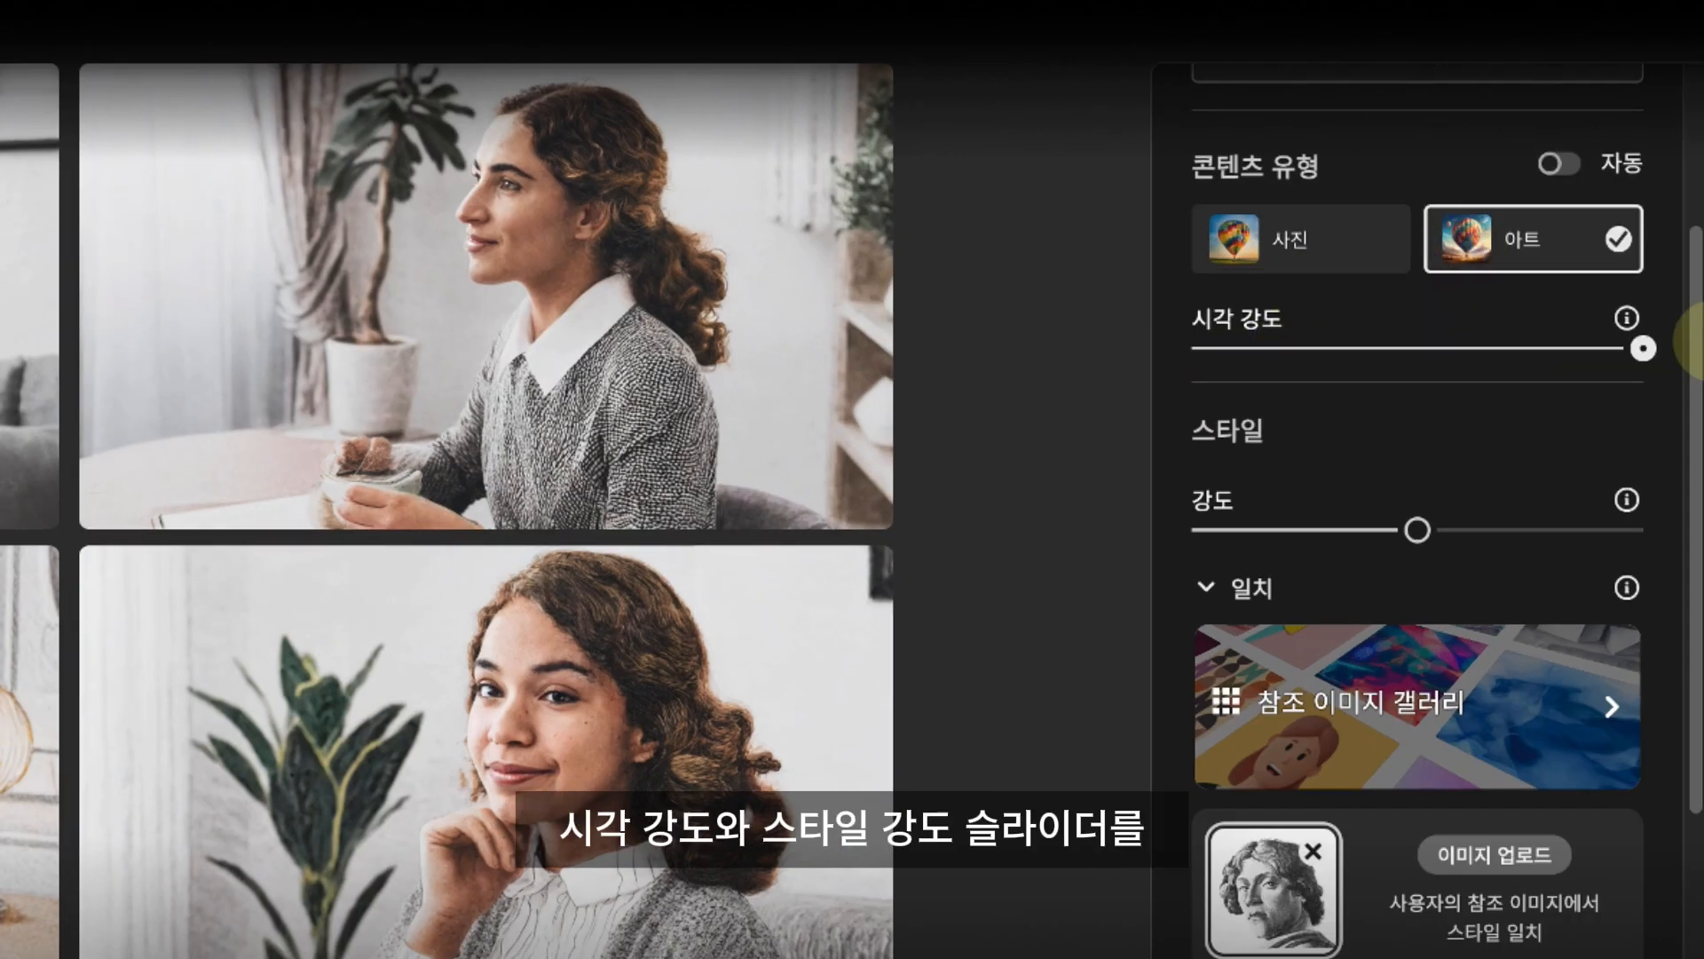
pyautogui.moveTo(1420, 530); pyautogui.dragTo(1642, 530)
pyautogui.click(1169, 895)
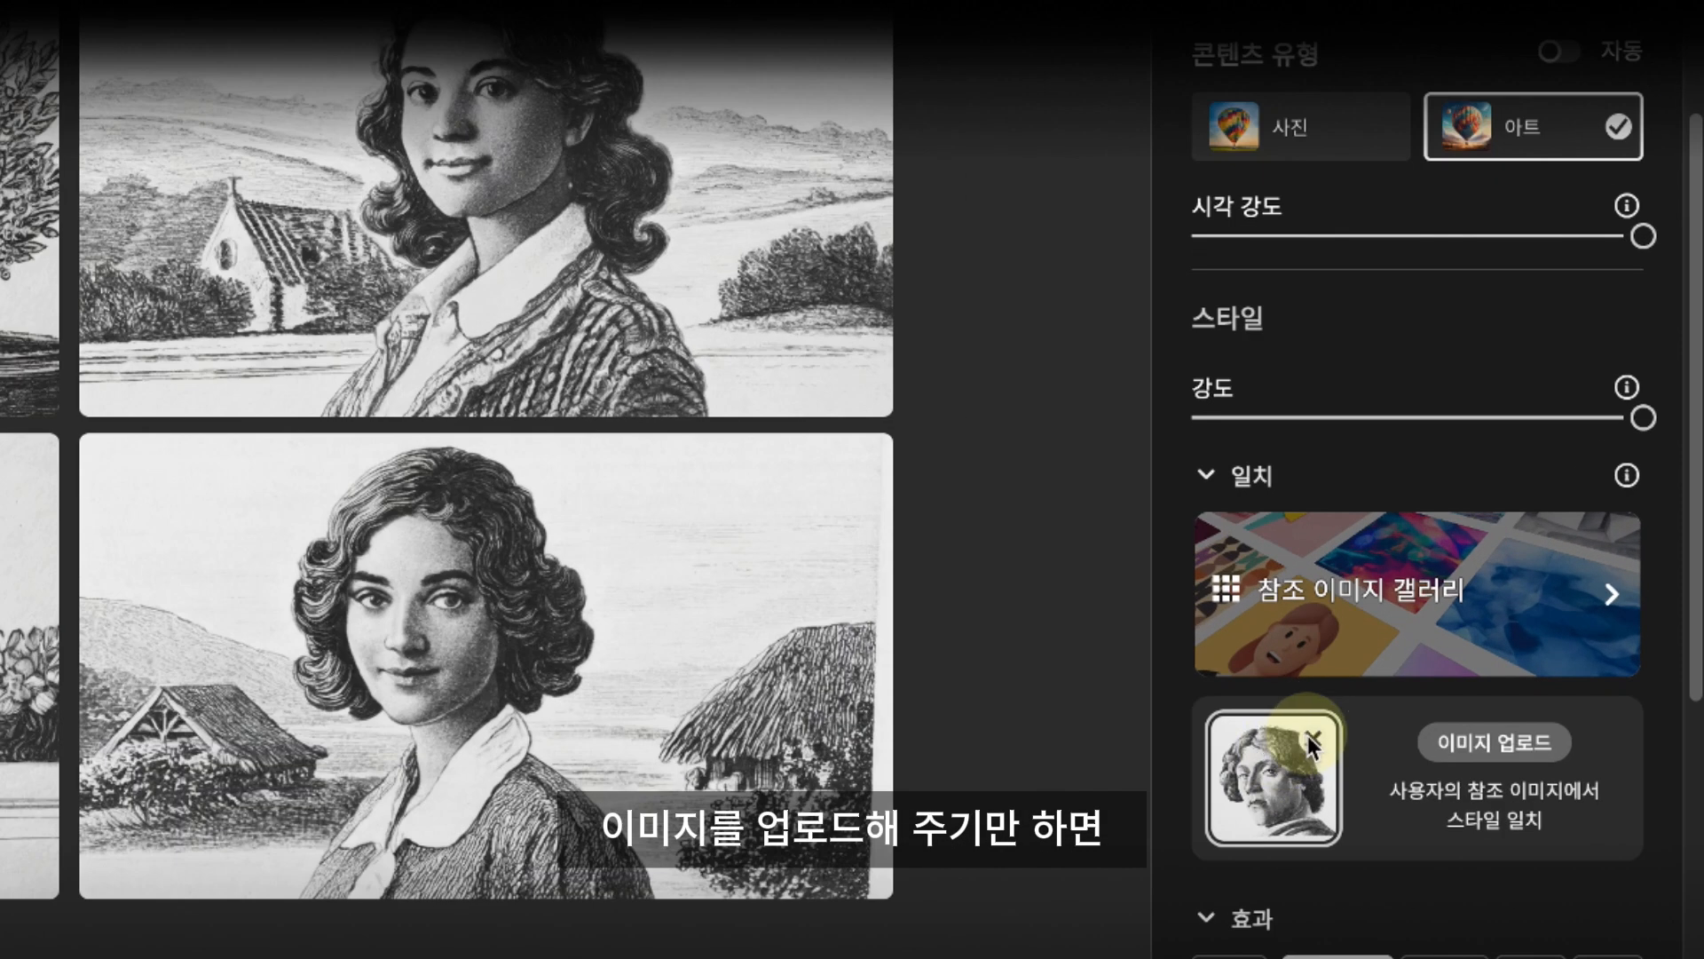
# Step: Replace the pencil reference with the uploaded image 고흐.jpeg and regenerate the woman images at the midpoint style strength
pyautogui.click(1312, 740)
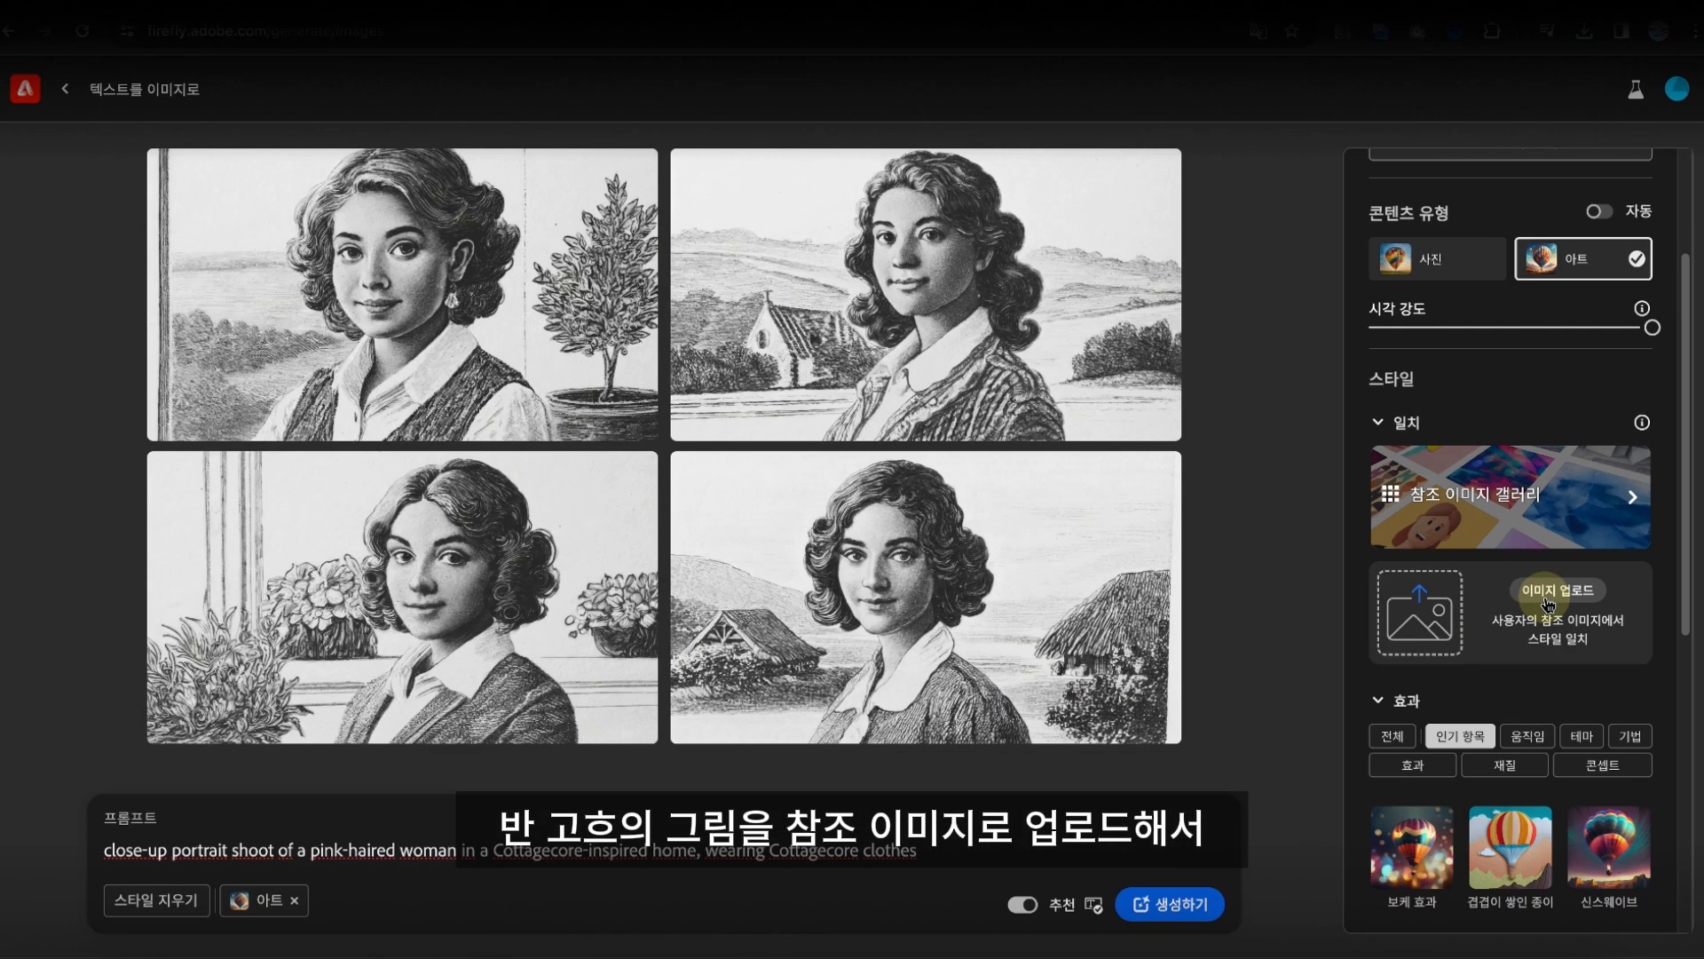
pyautogui.click(1492, 654)
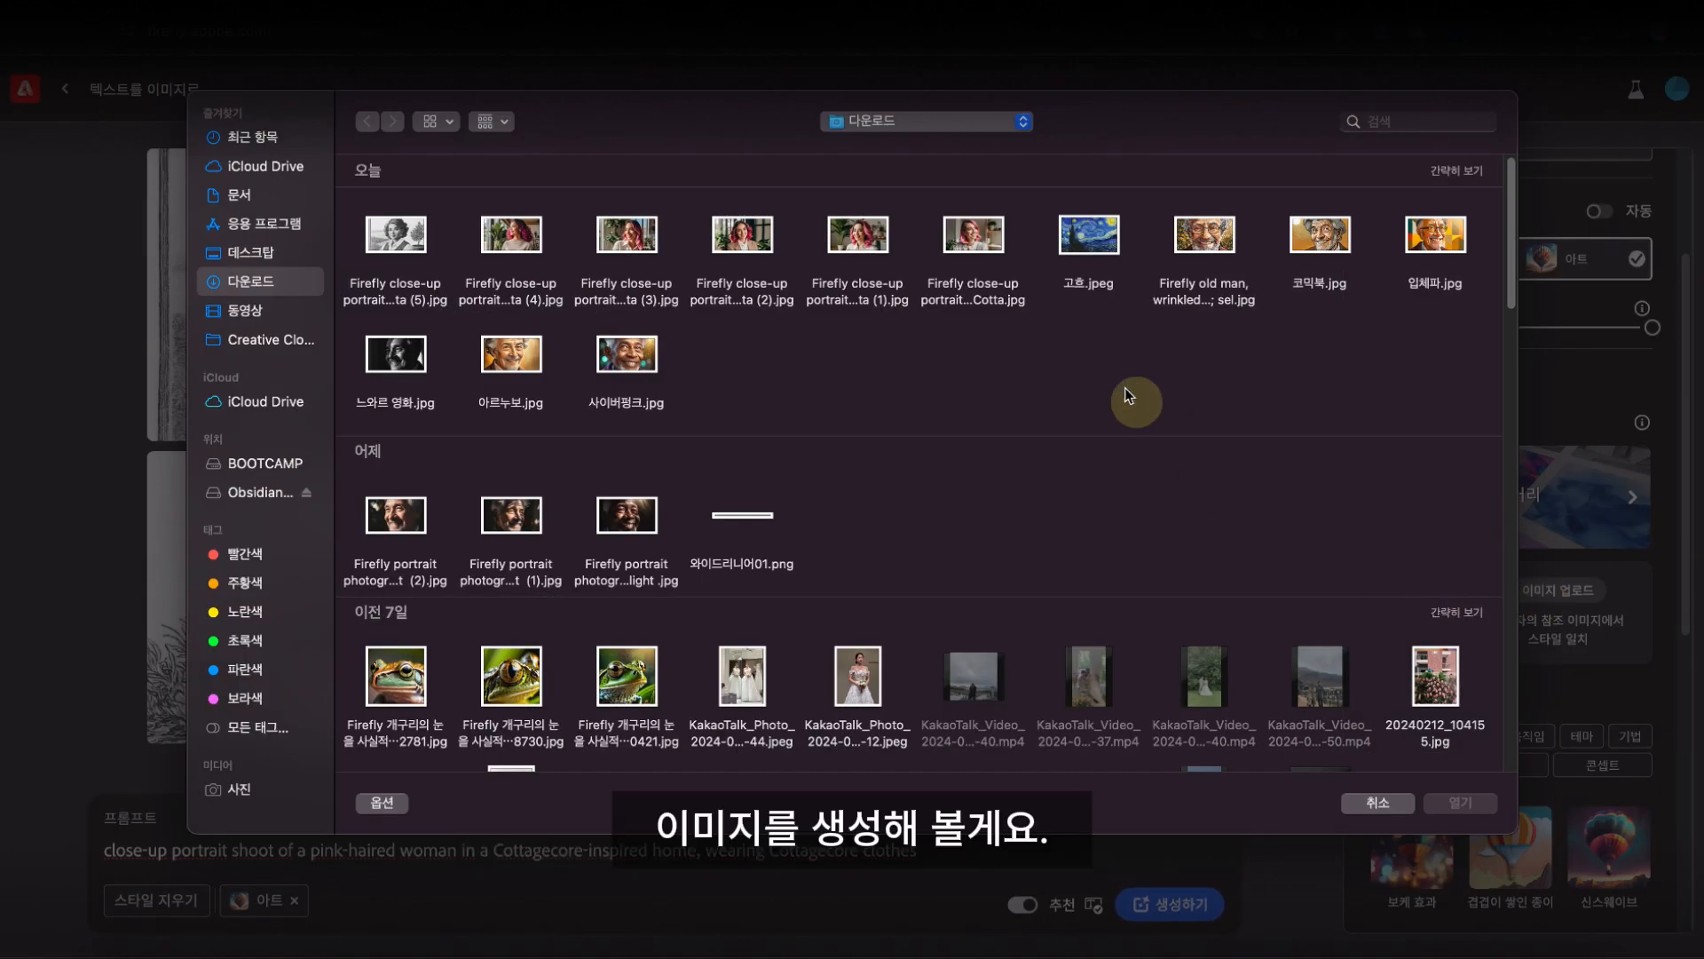
pyautogui.doubleClick(1074, 245)
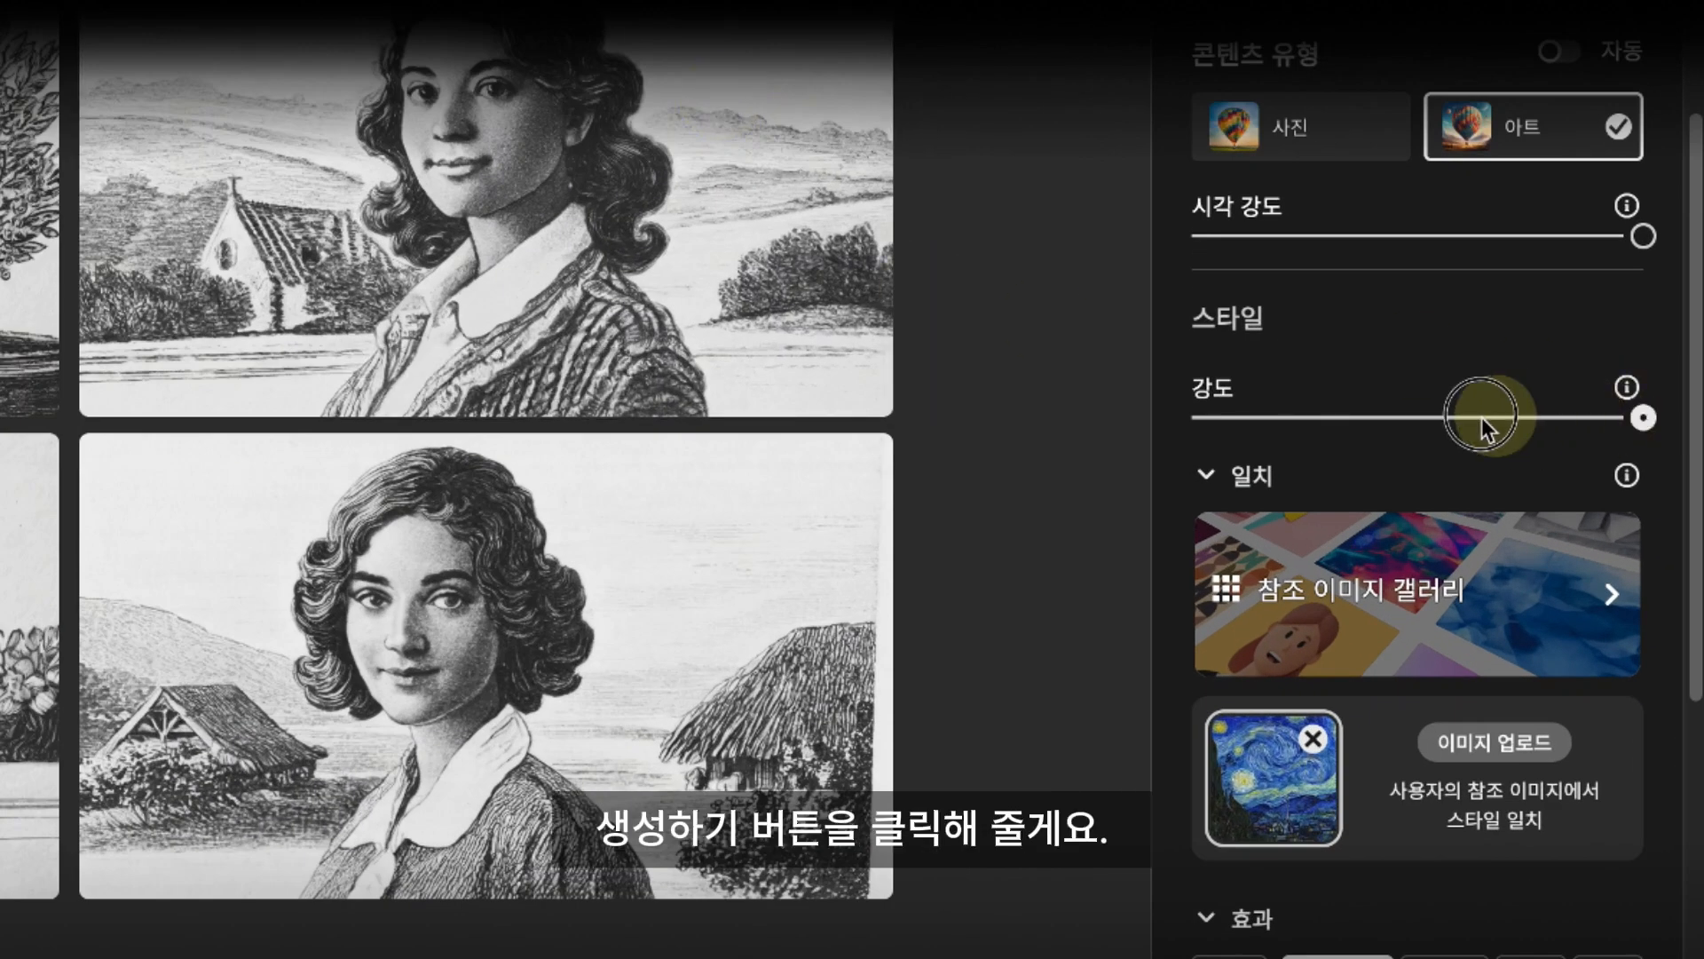
pyautogui.moveTo(1481, 417); pyautogui.dragTo(1427, 421)
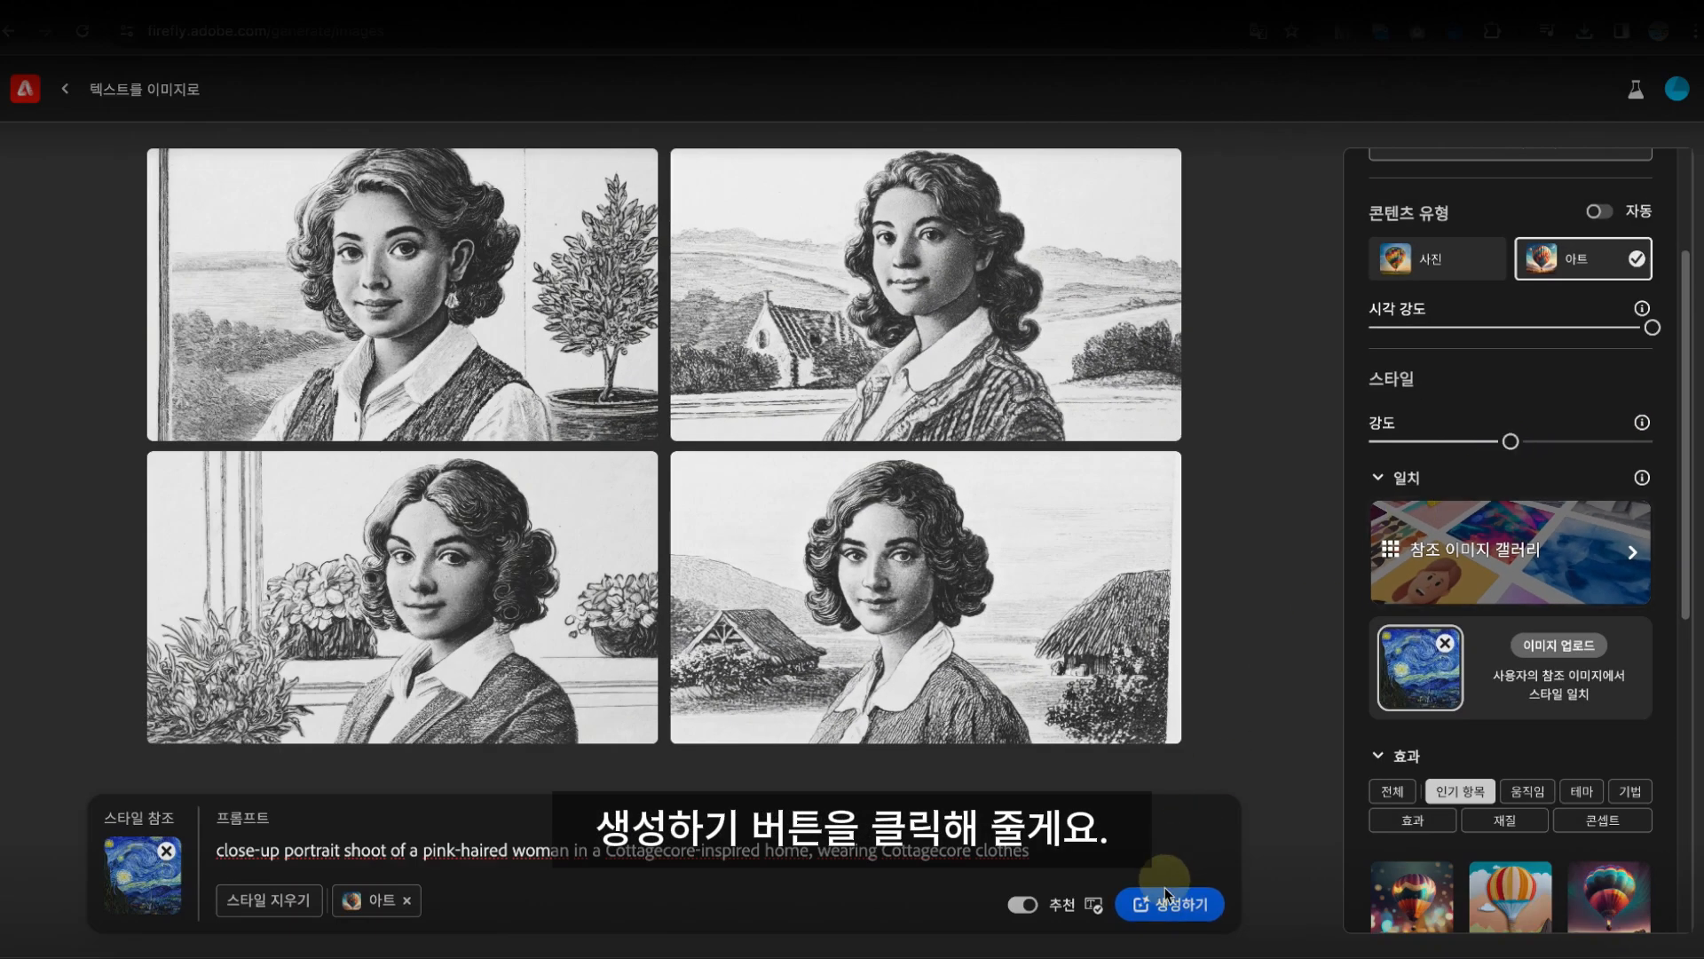
pyautogui.click(1165, 889)
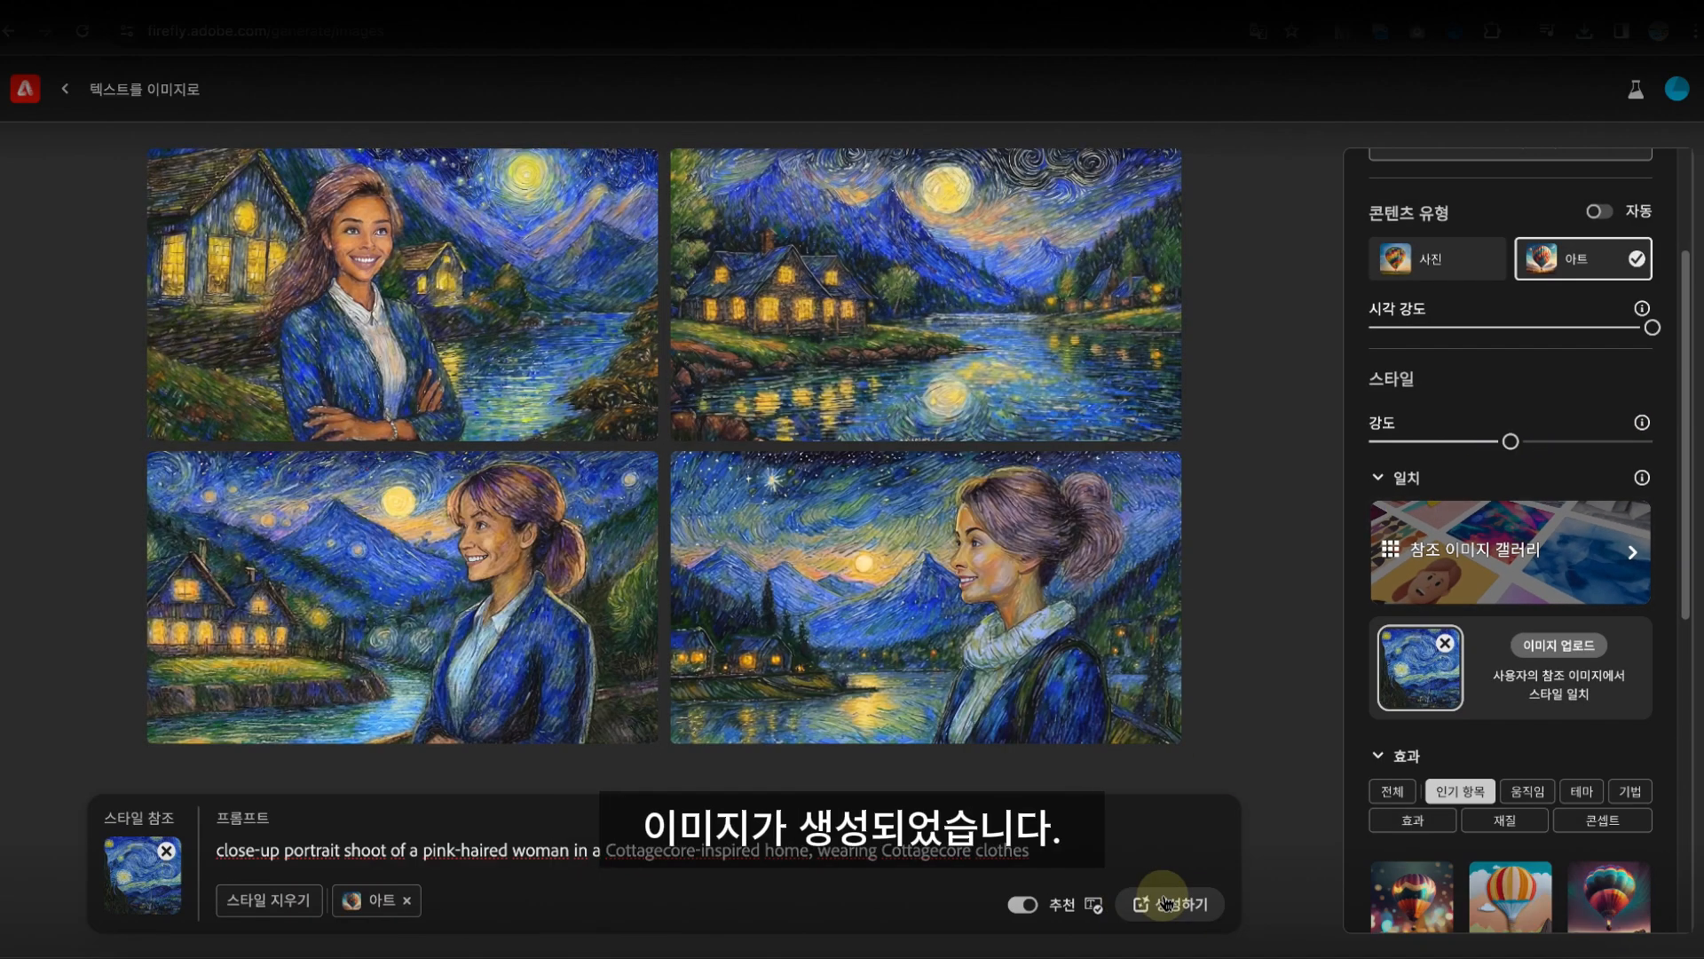
# Step: View the four Van Gogh-style results enlarged one after another
pyautogui.click(491, 265)
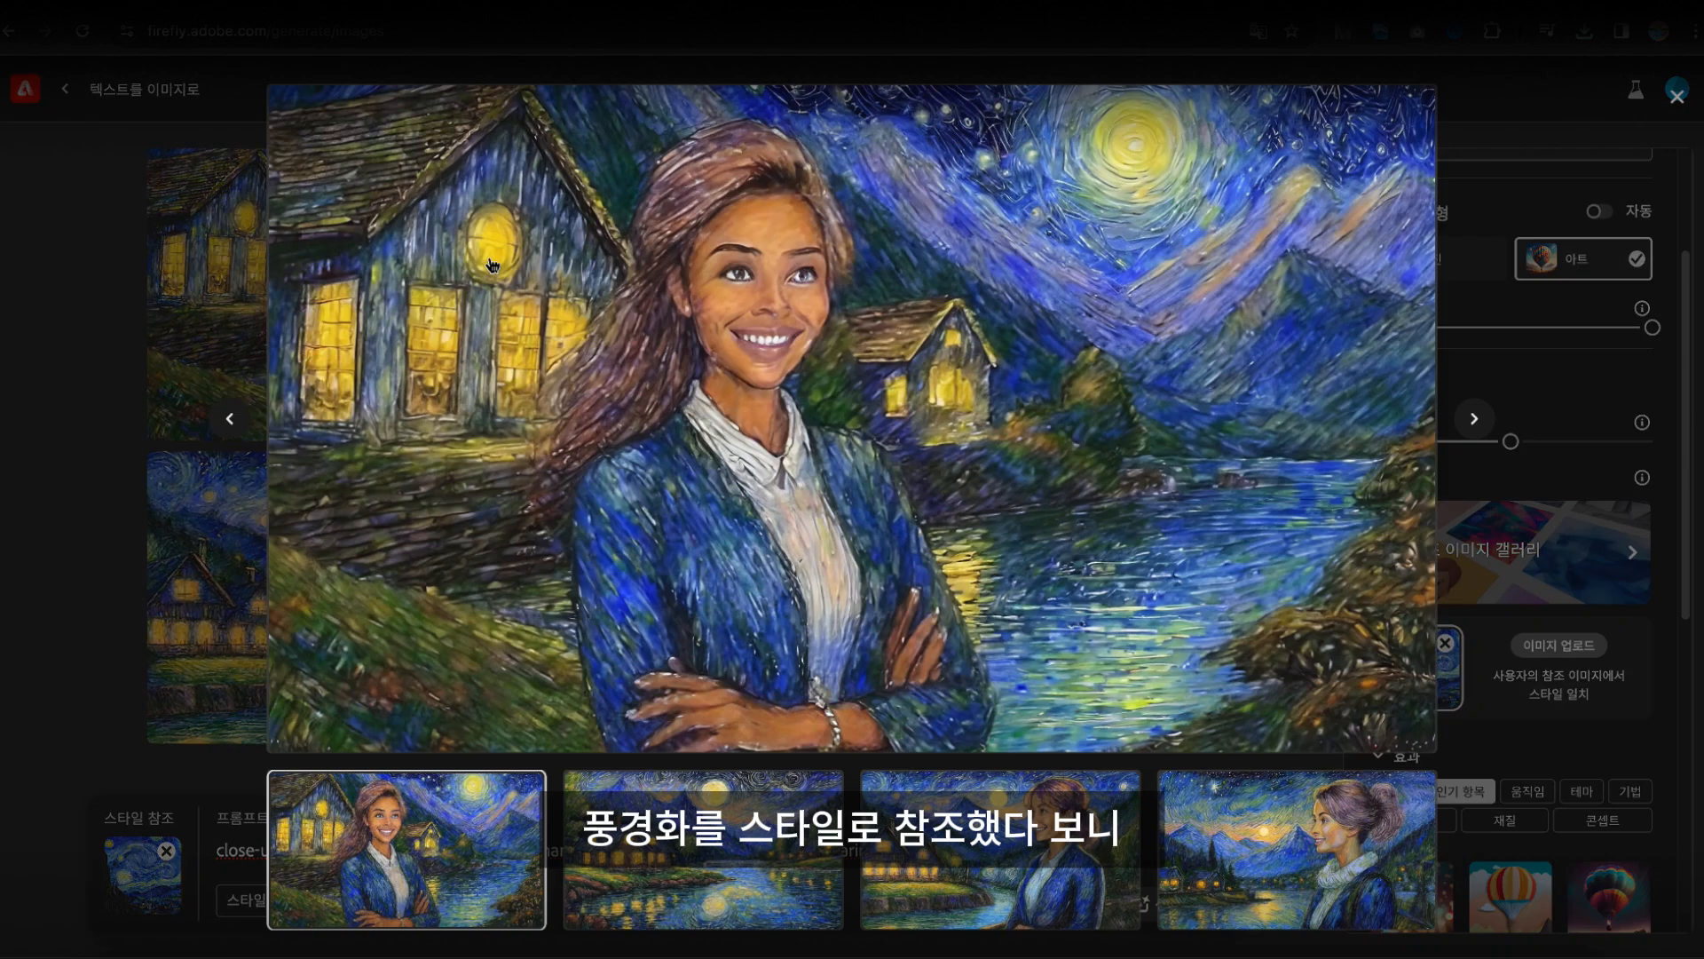
pyautogui.click(771, 861)
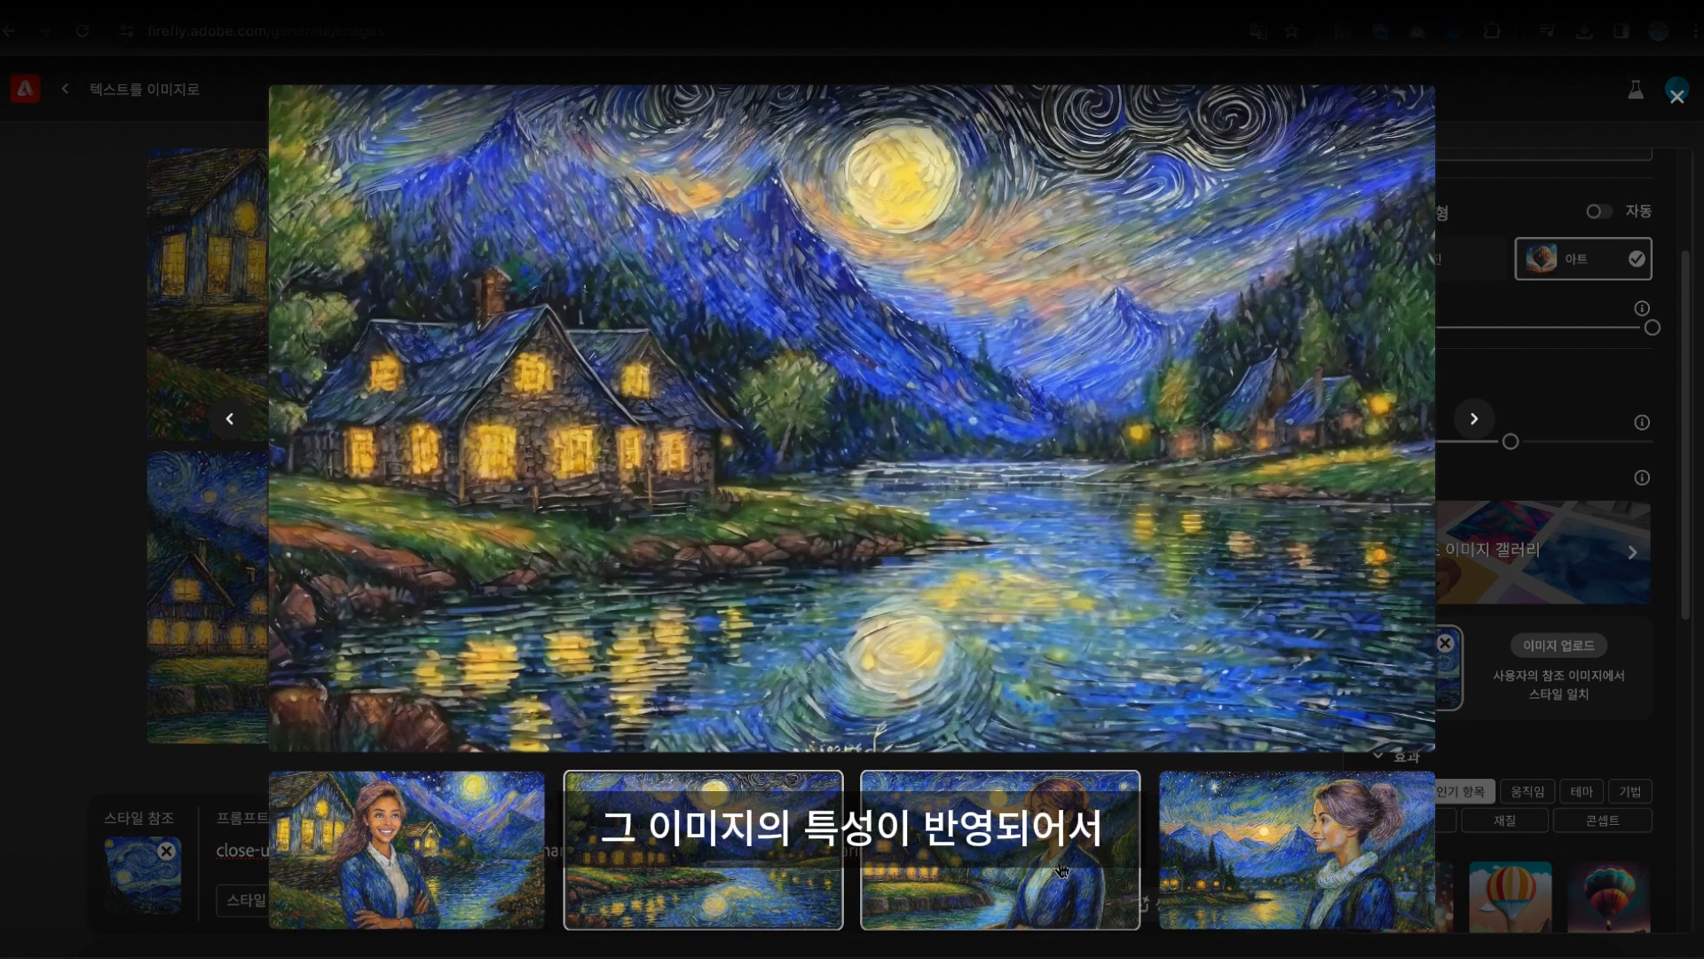
pyautogui.click(1113, 870)
pyautogui.click(1378, 874)
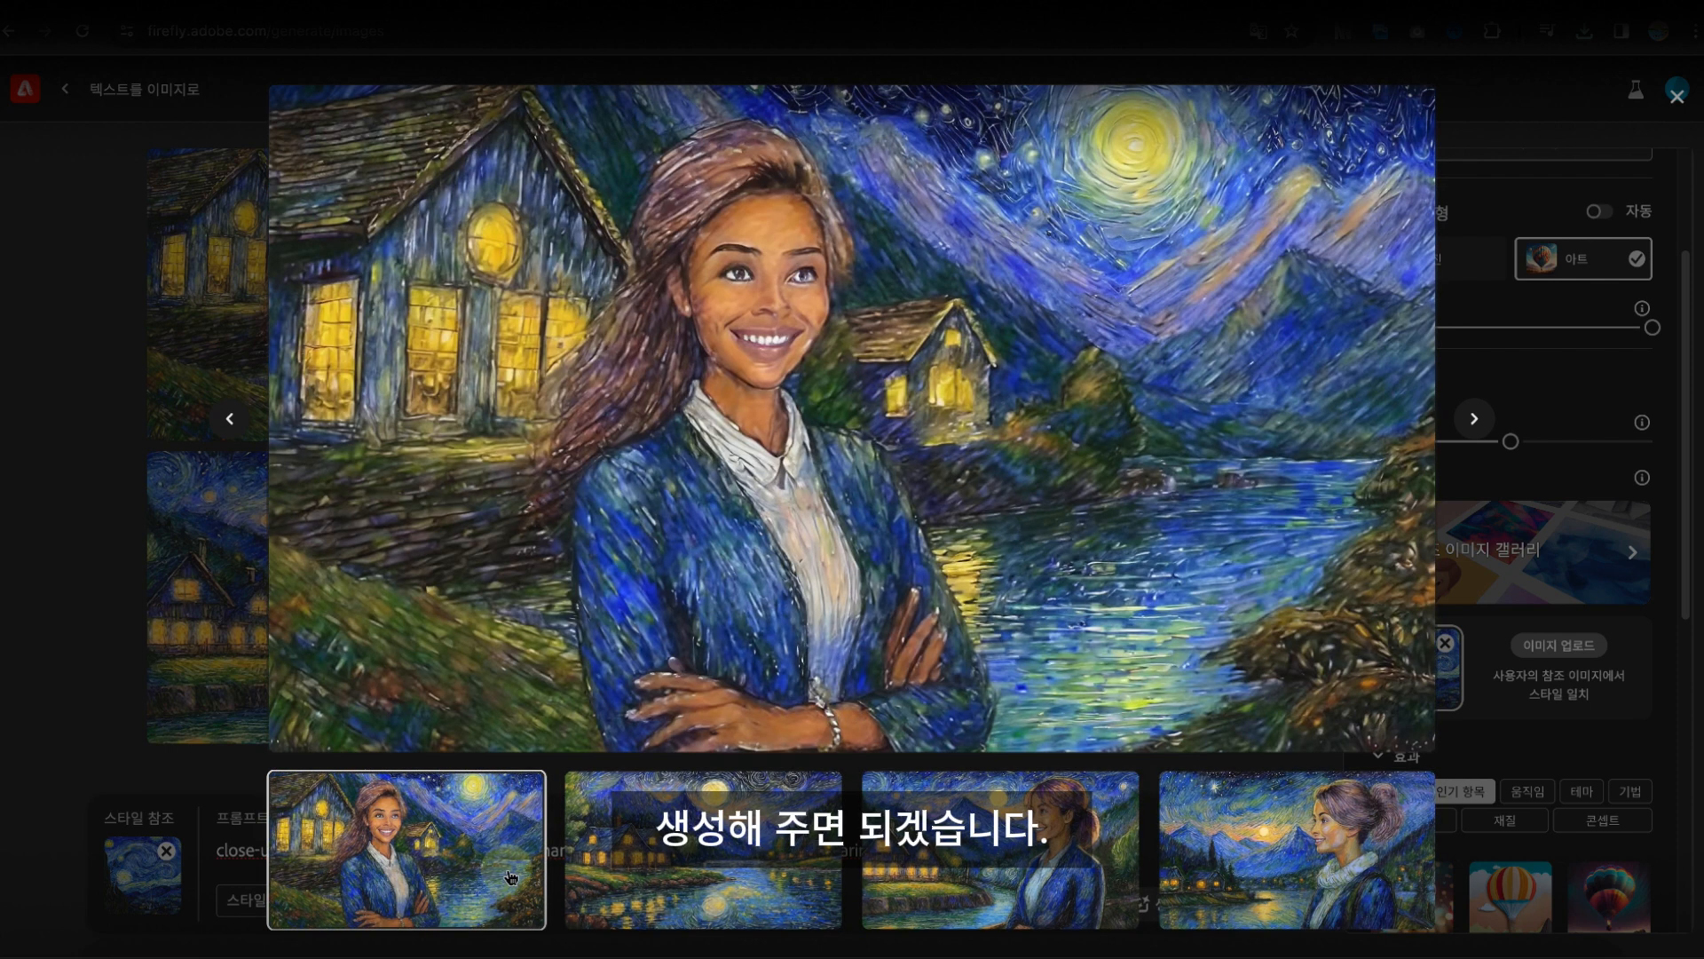
pyautogui.click(511, 878)
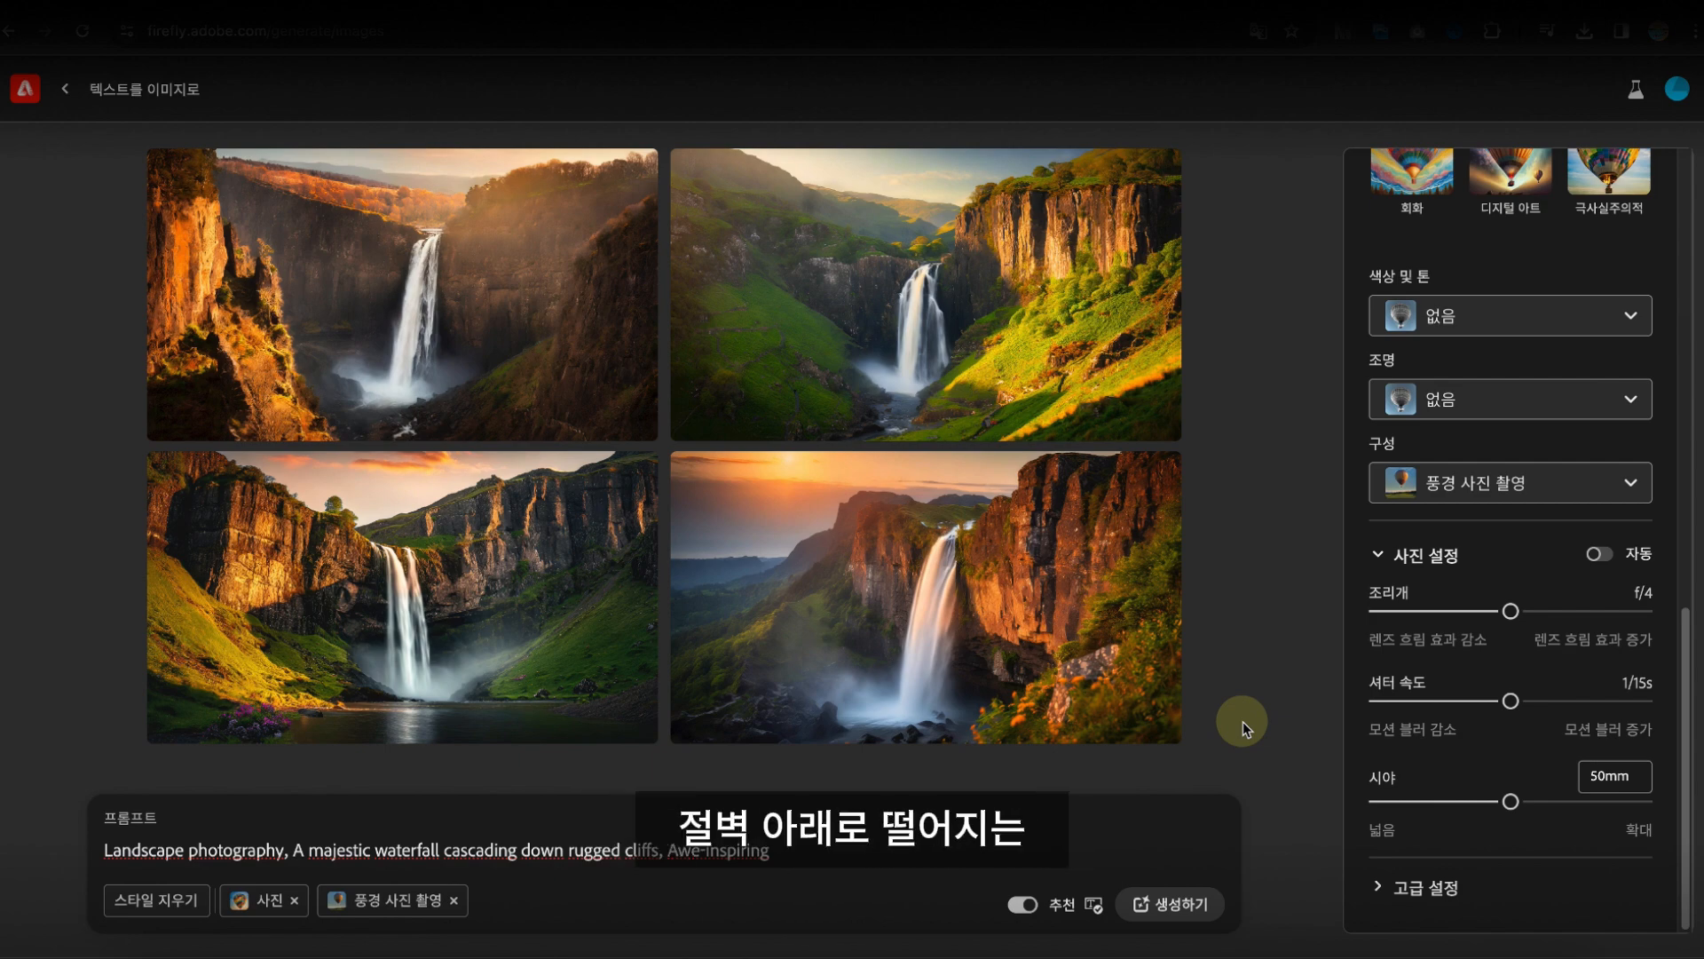
# Step: View all four waterfall landscape images enlarged, then return to the results overview
pyautogui.click(493, 344)
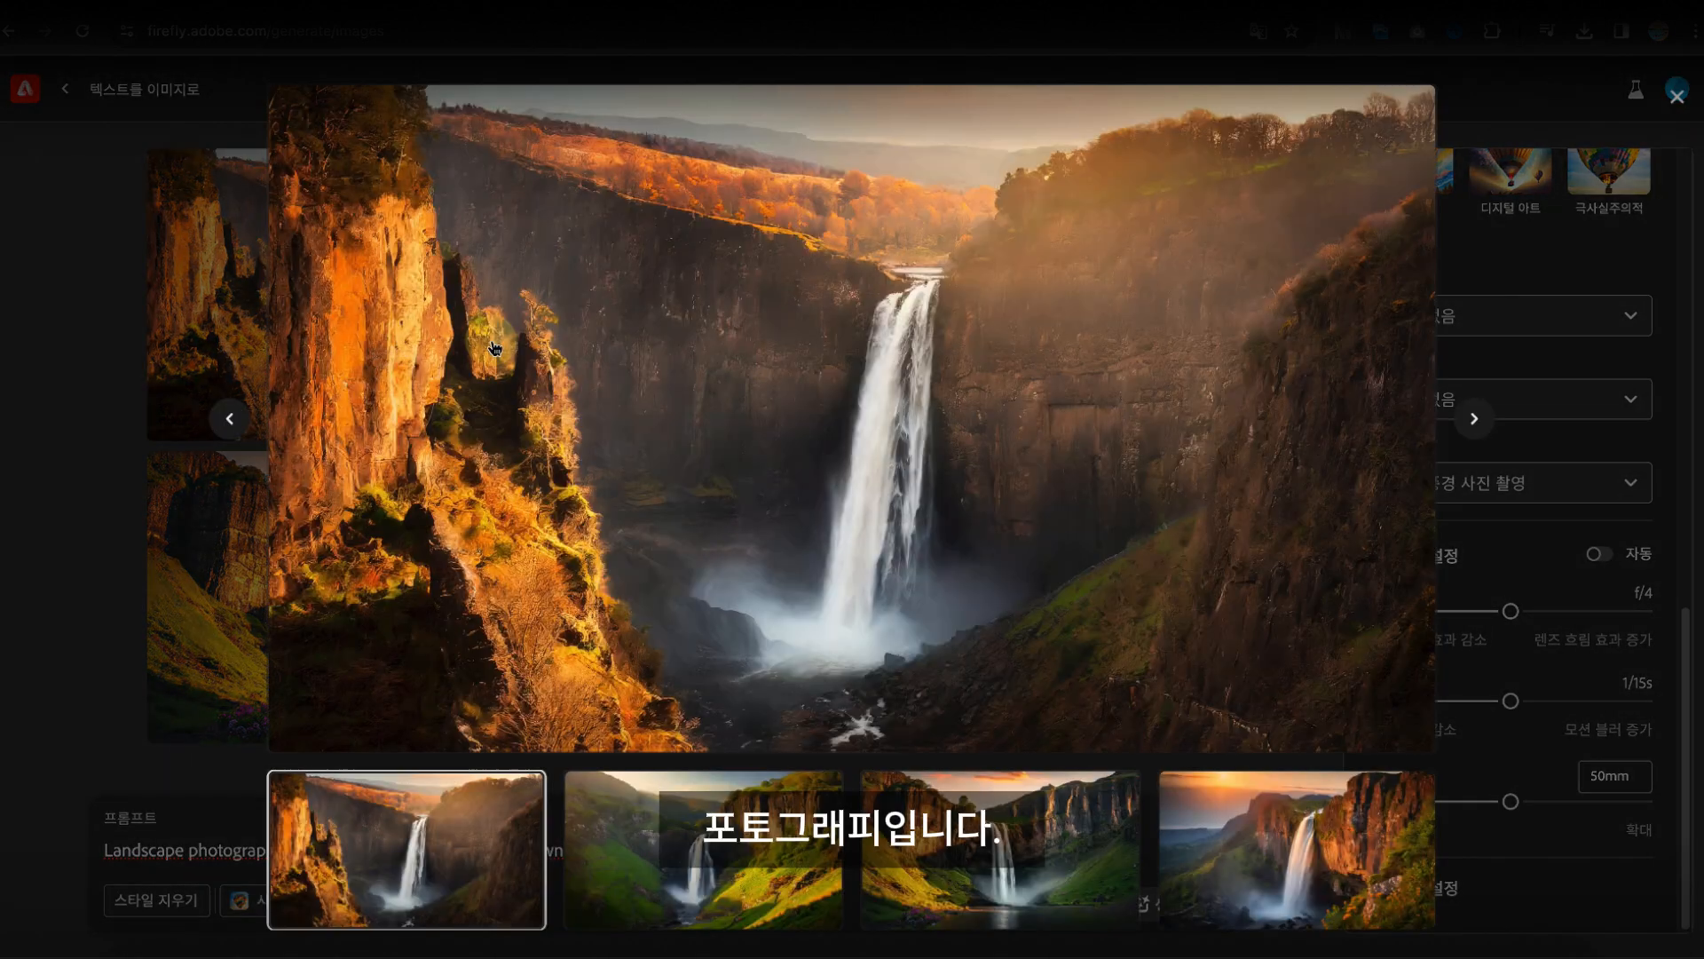
pyautogui.click(747, 848)
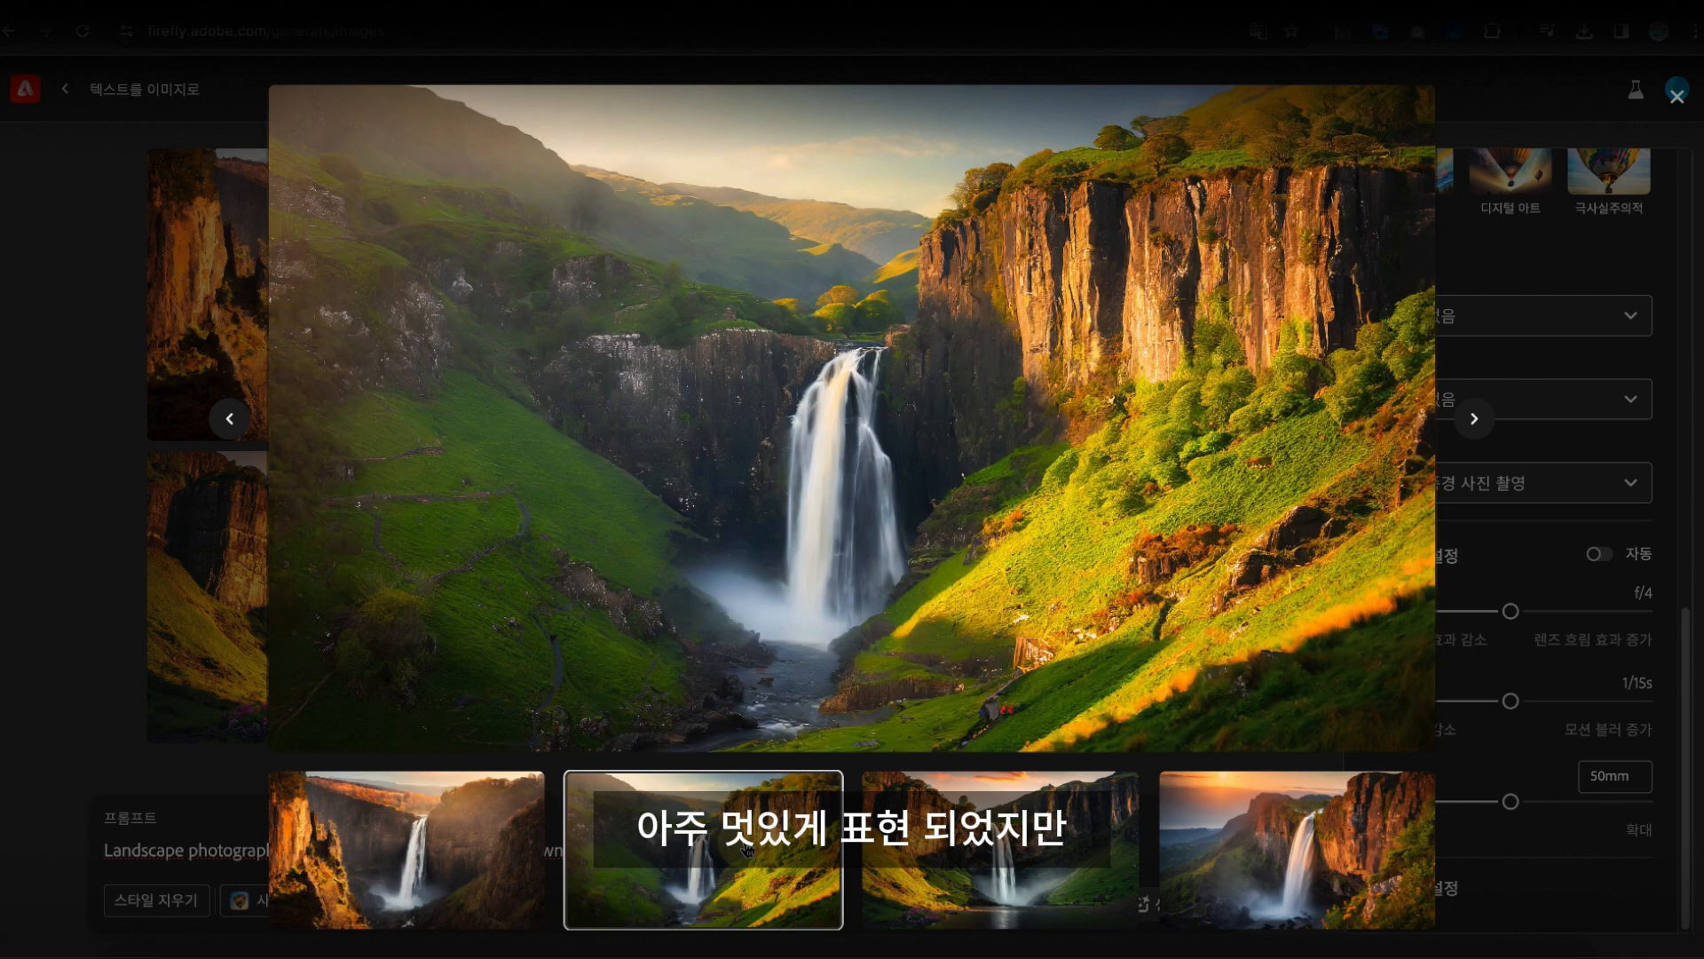
pyautogui.click(979, 852)
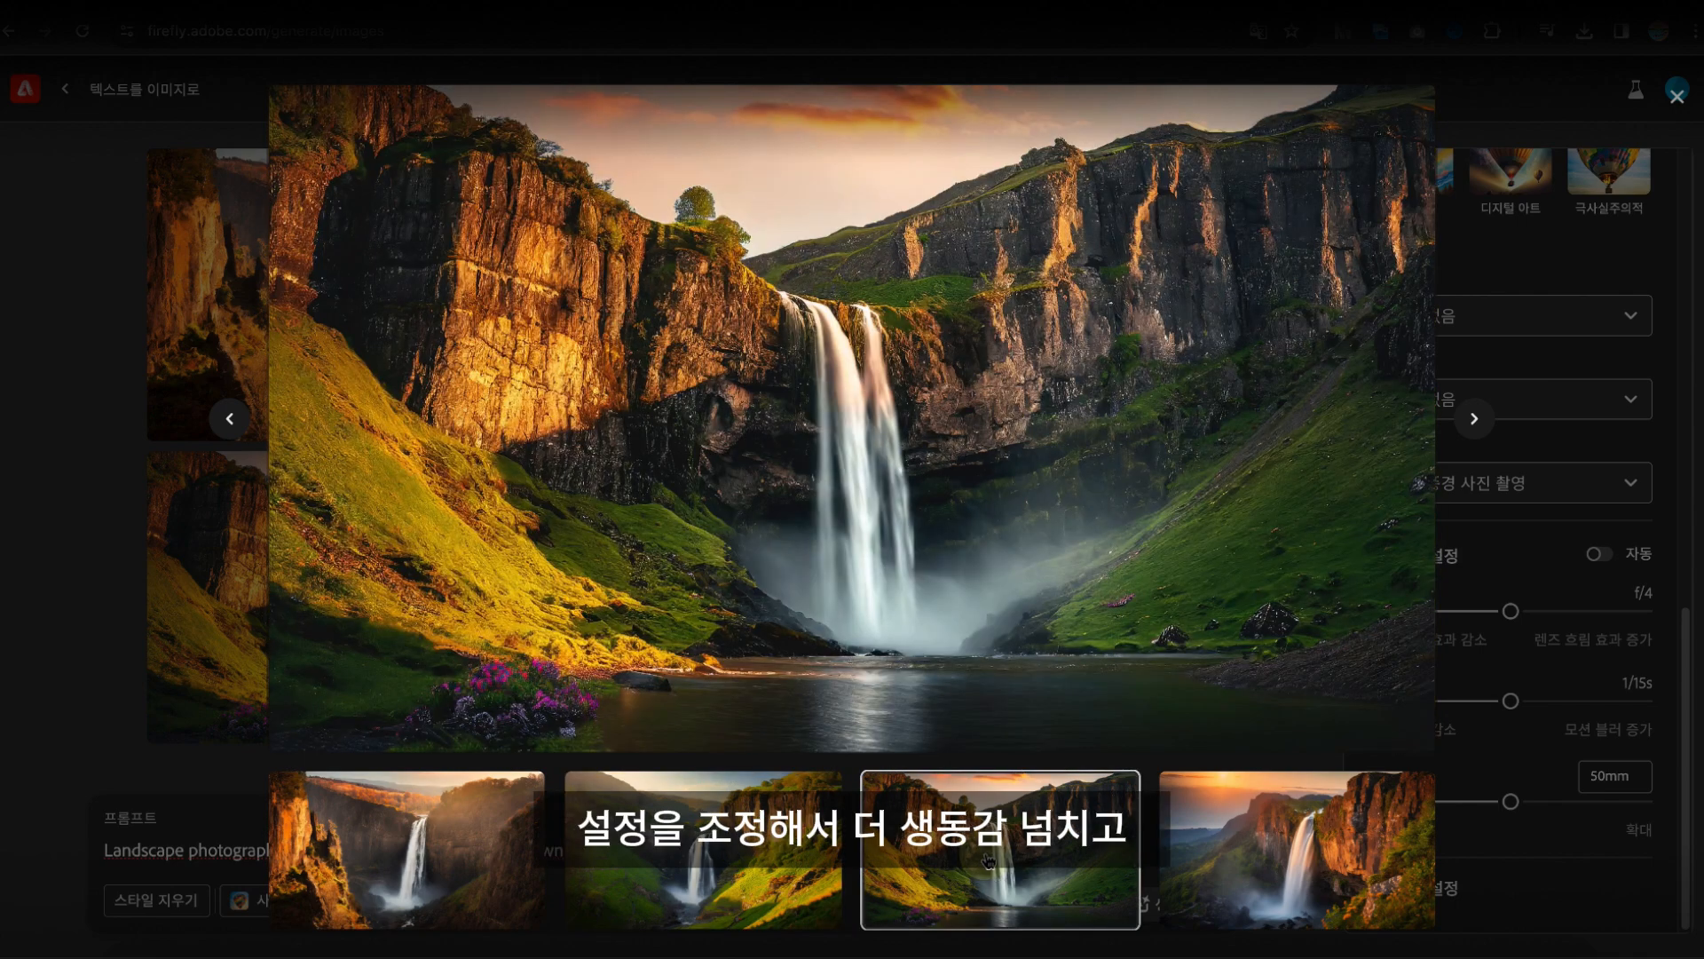
pyautogui.click(1289, 848)
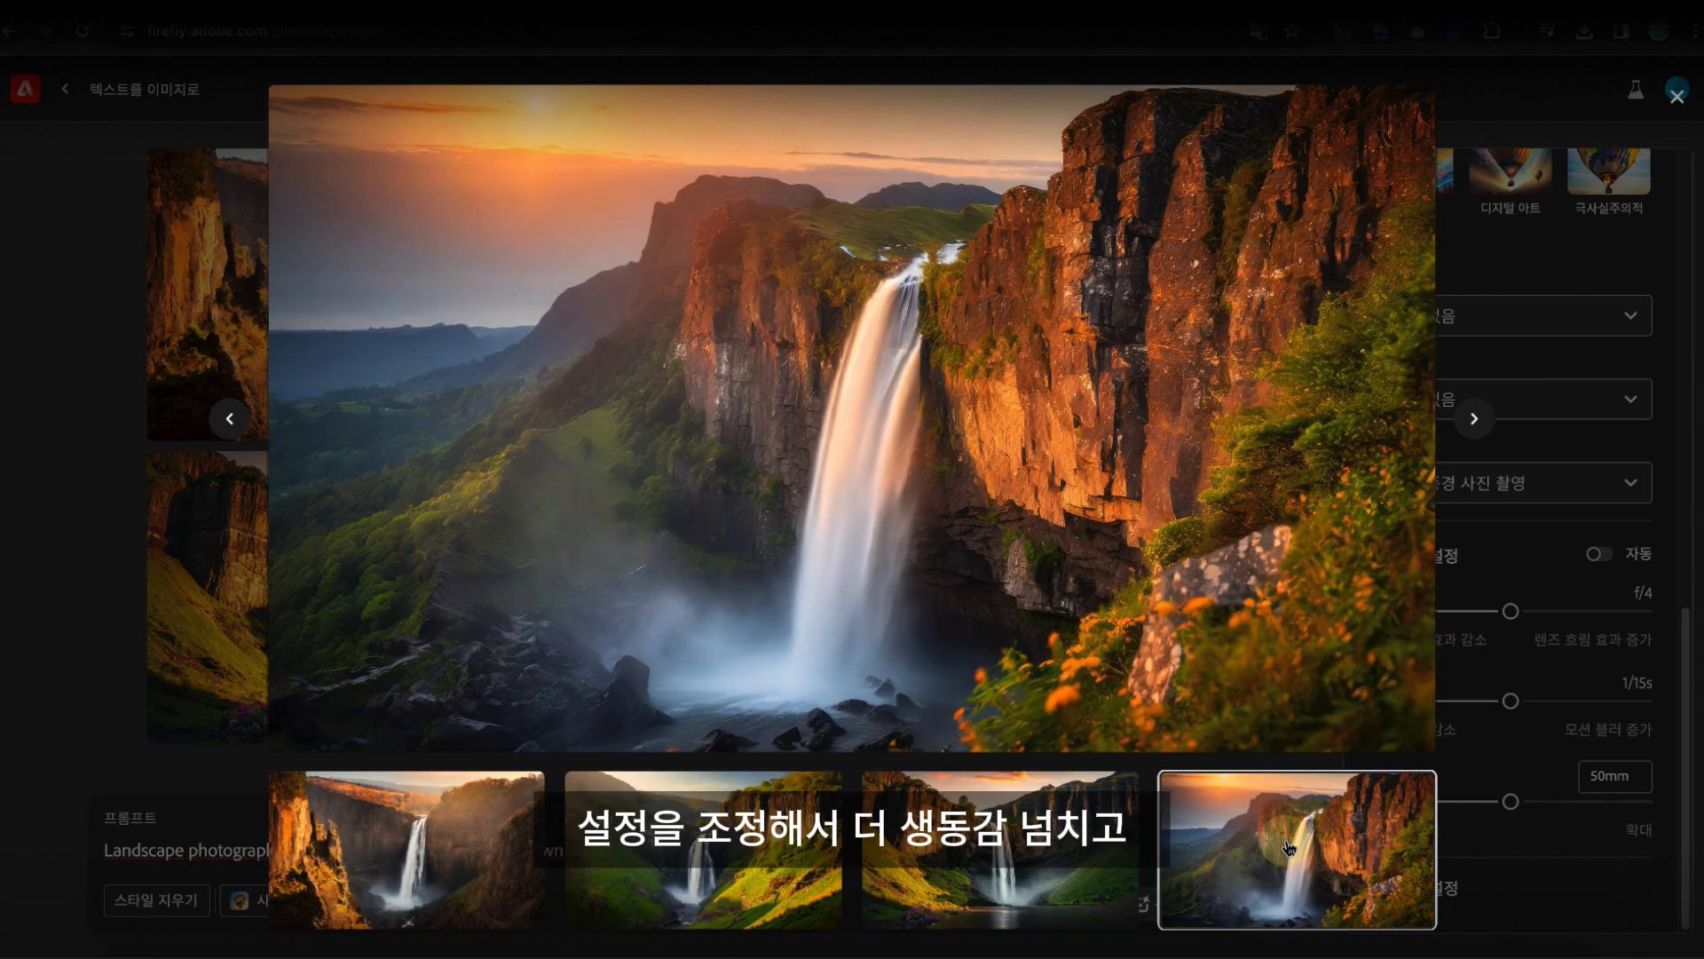
pyautogui.click(1512, 843)
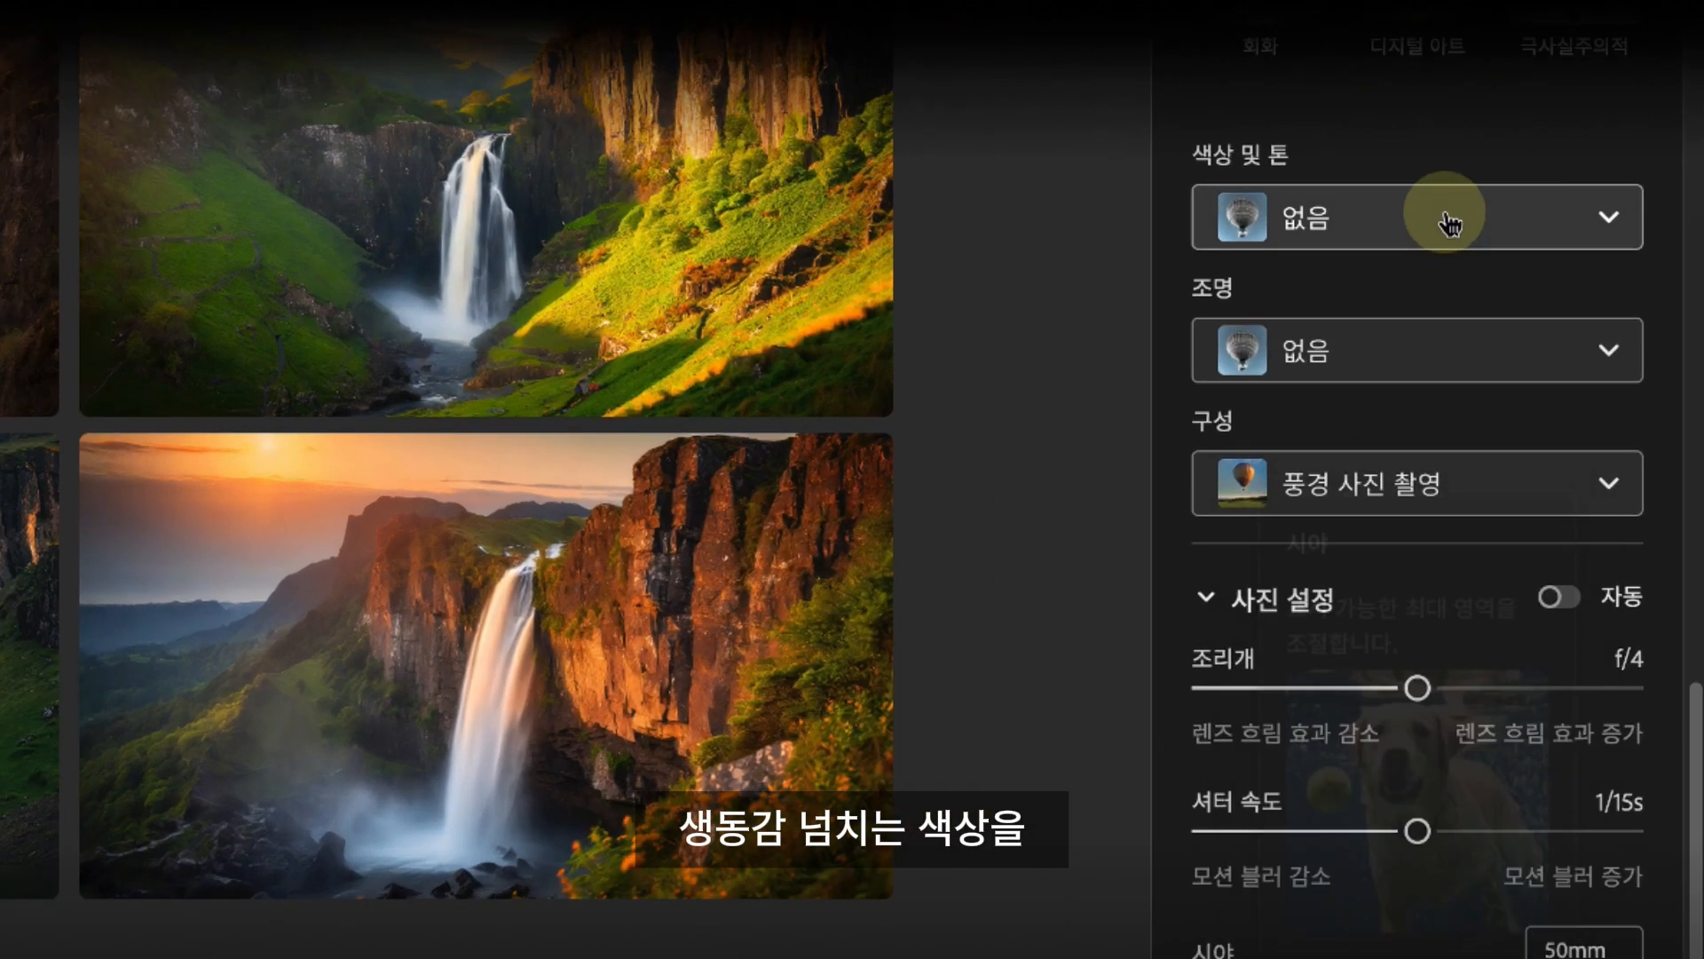
# Step: Apply the vivid color tone 생동감 있는 색상, set the field of view to 14mm and regenerate the waterfall images
pyautogui.click(1530, 318)
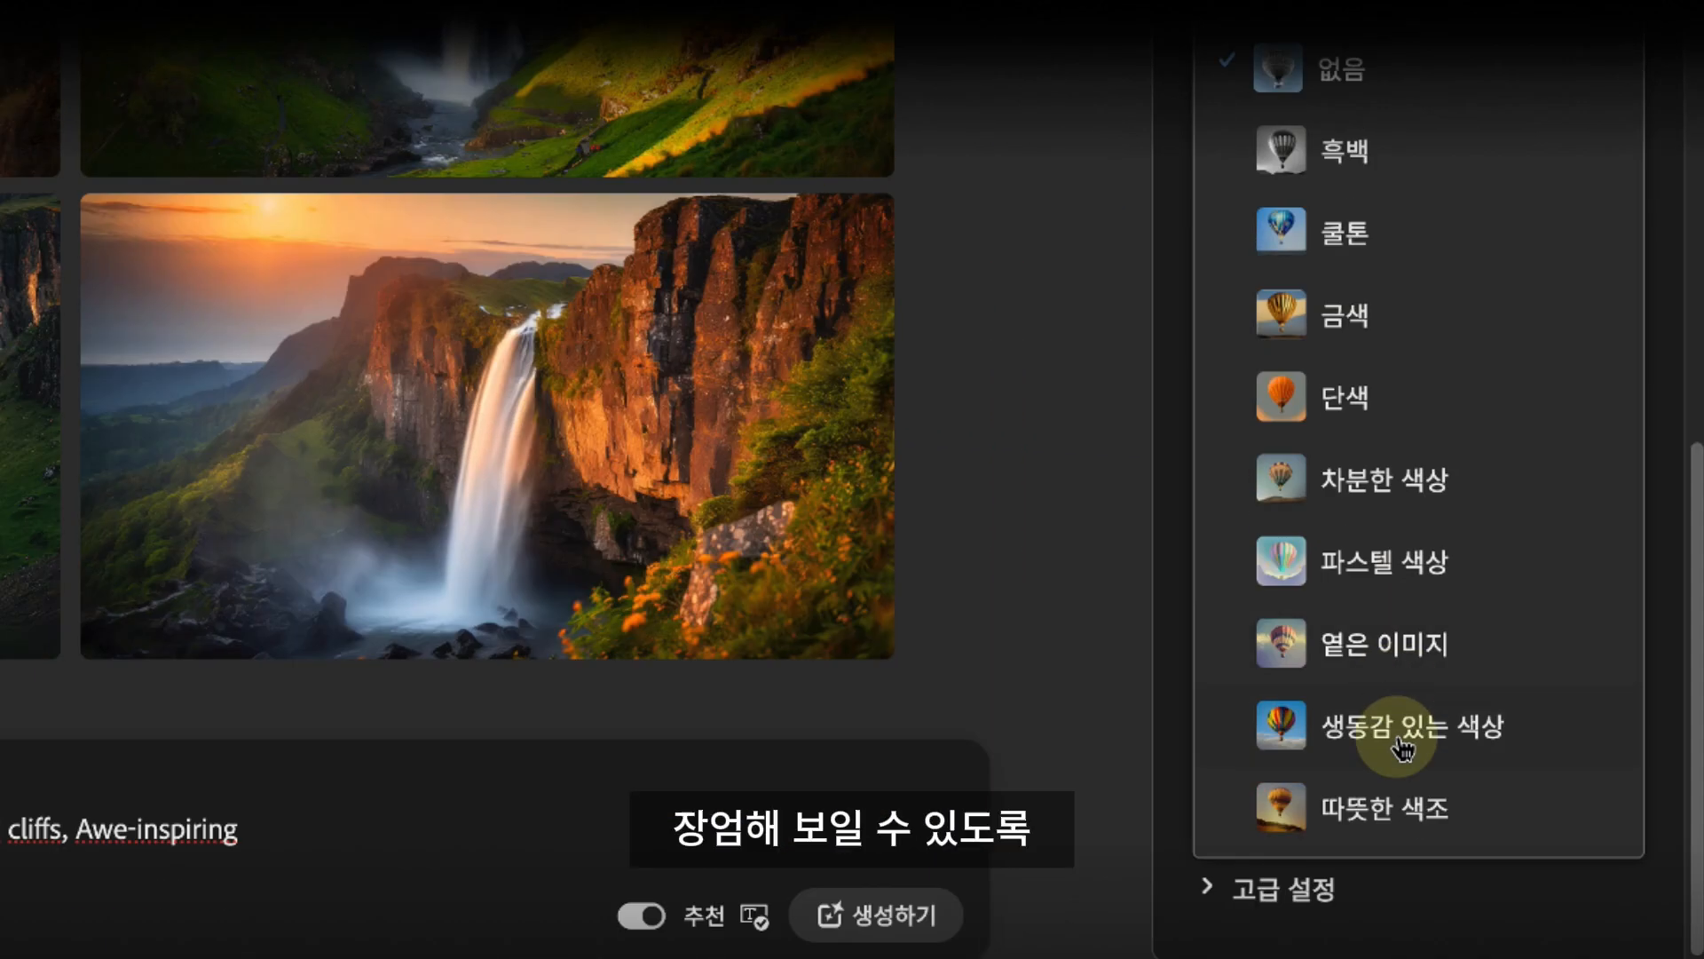
pyautogui.click(1400, 744)
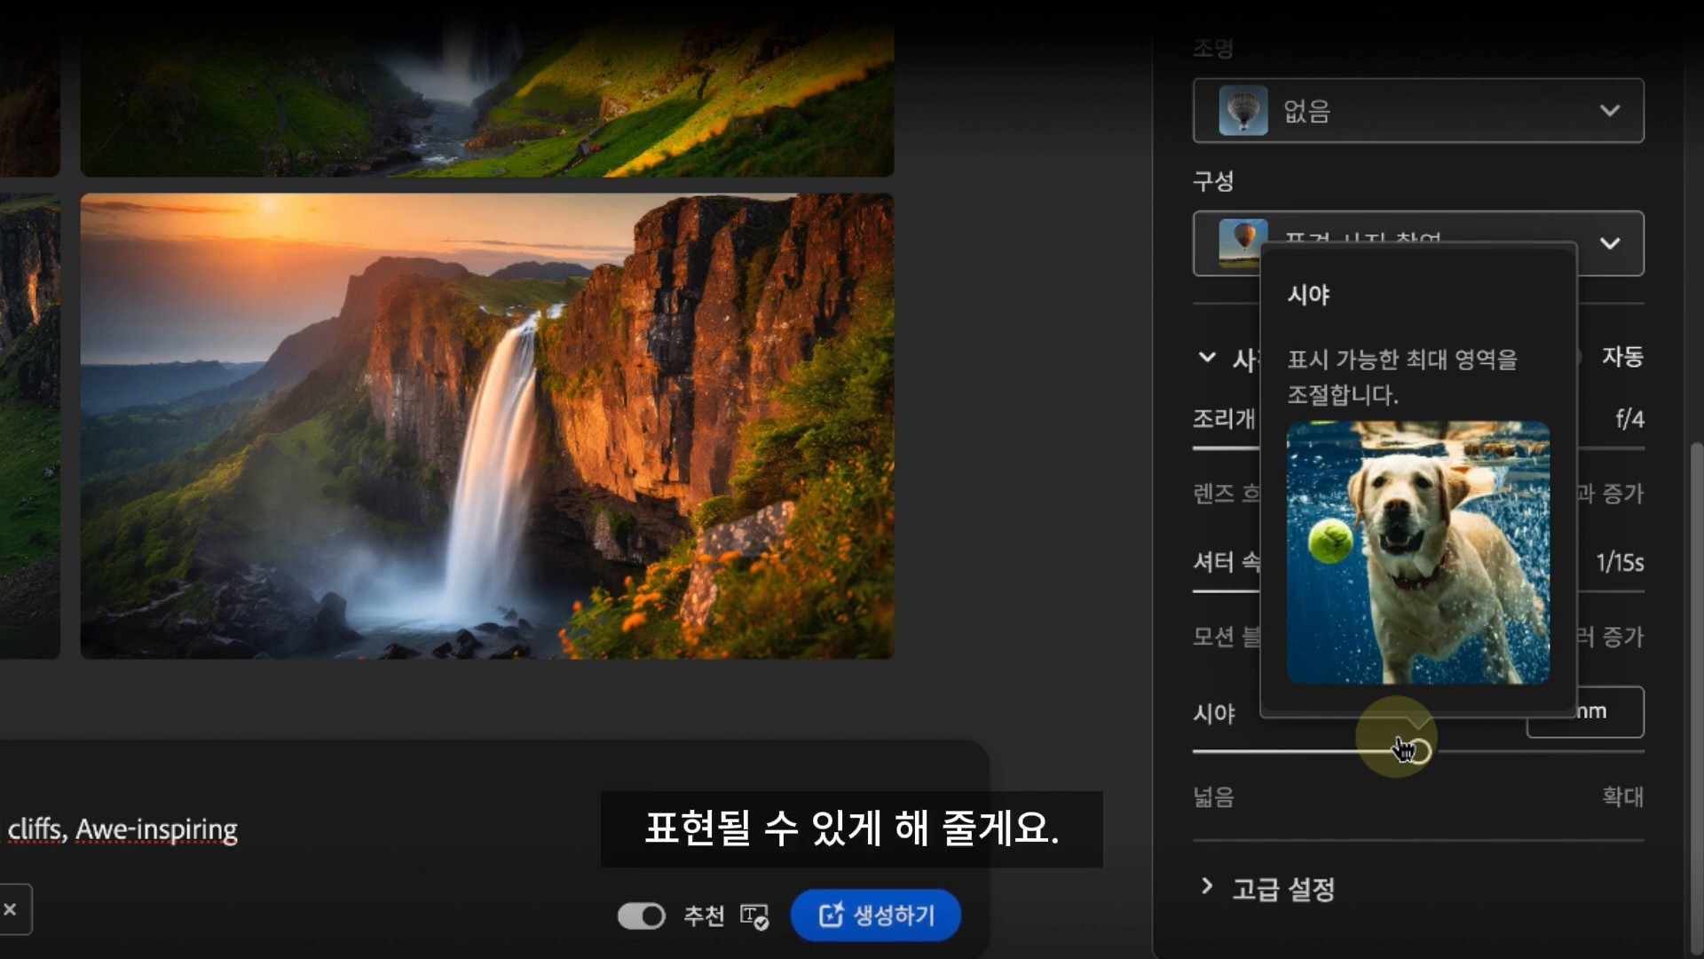
pyautogui.moveTo(1402, 748); pyautogui.dragTo(1154, 741)
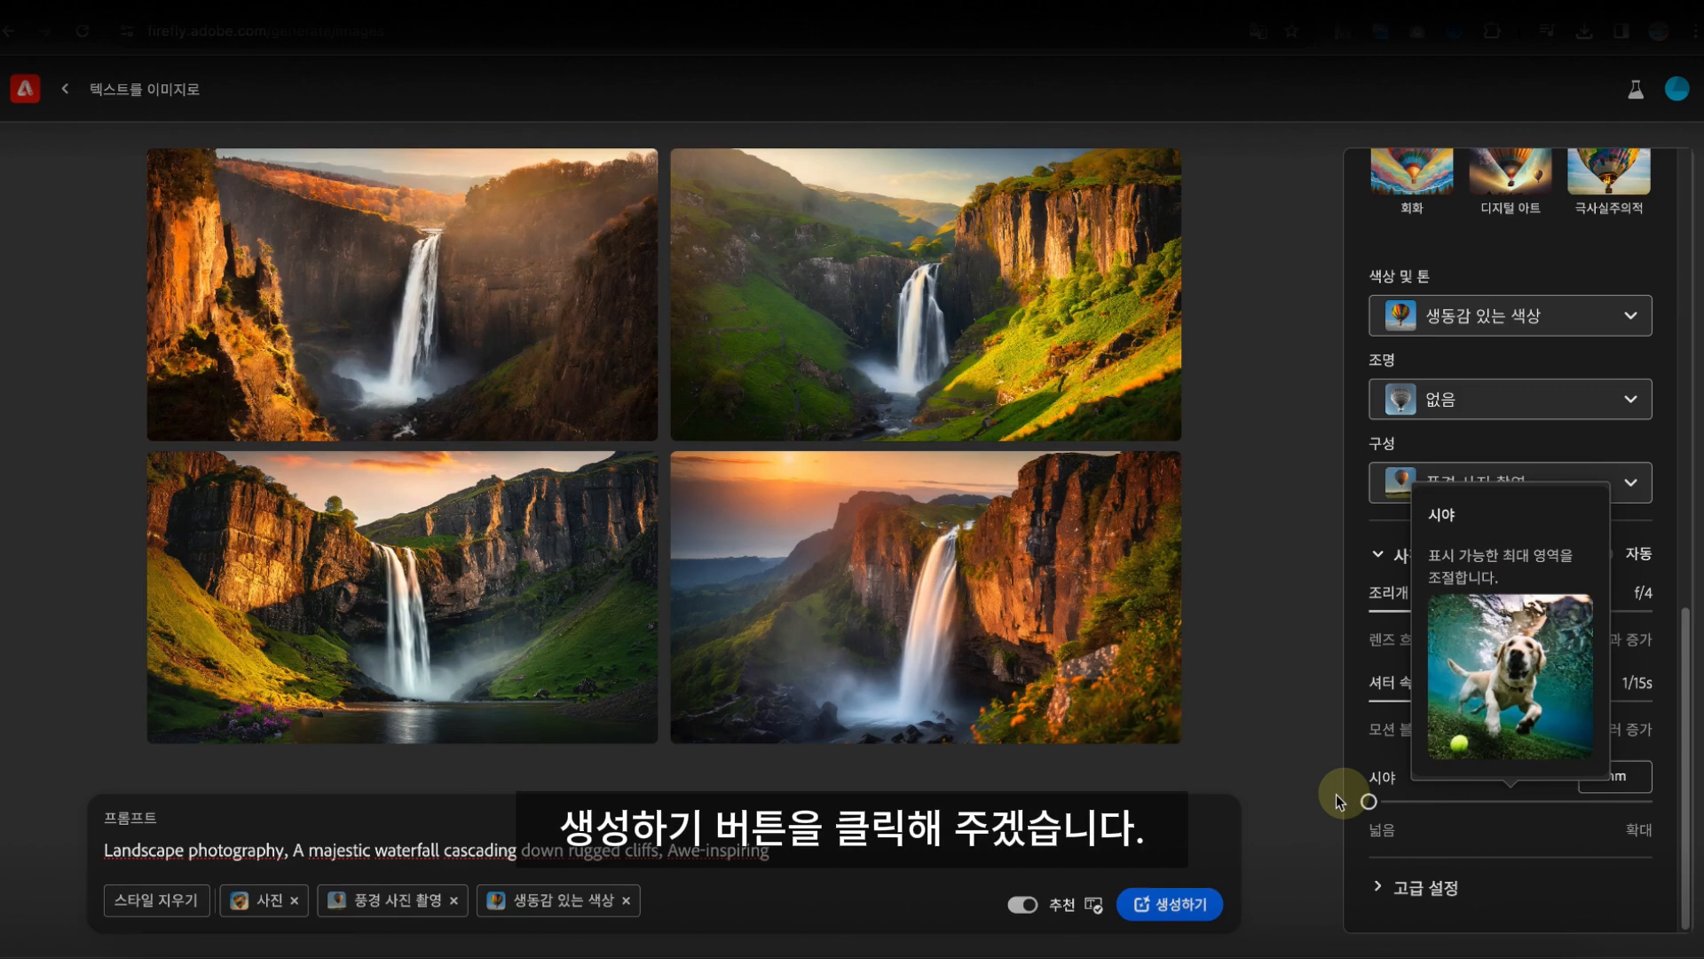
pyautogui.click(1194, 903)
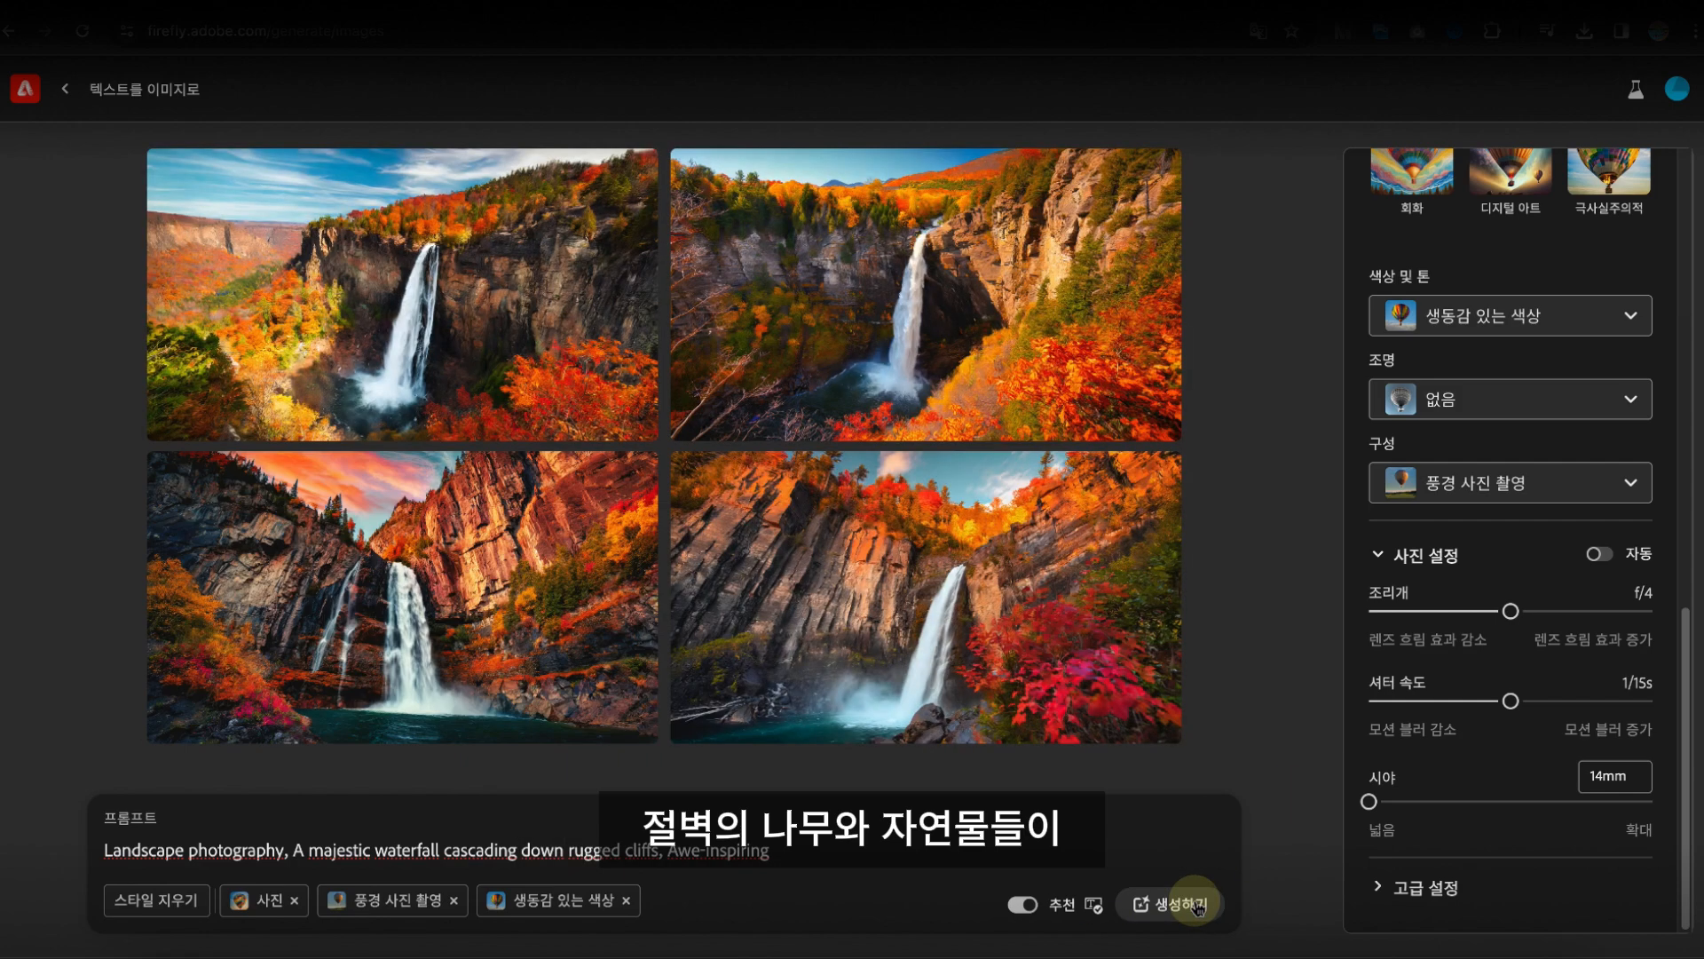
# Step: Examine the second, third and fourth autumn-coloured waterfall images enlarged
pyautogui.click(926, 295)
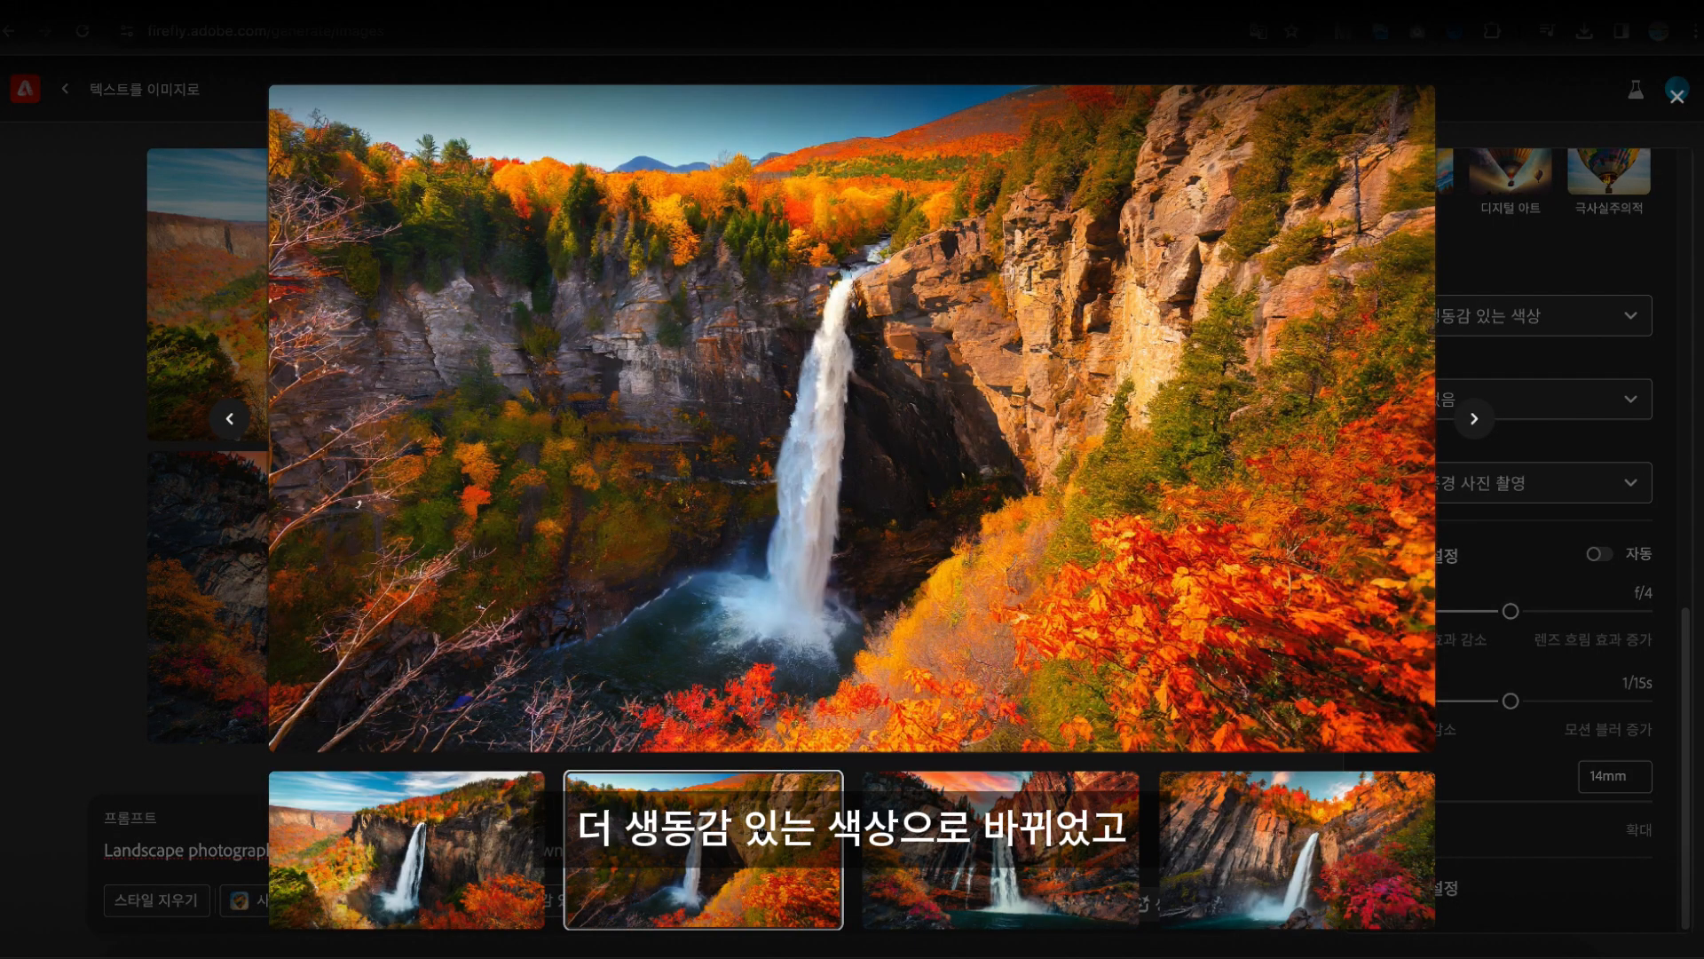
pyautogui.click(985, 843)
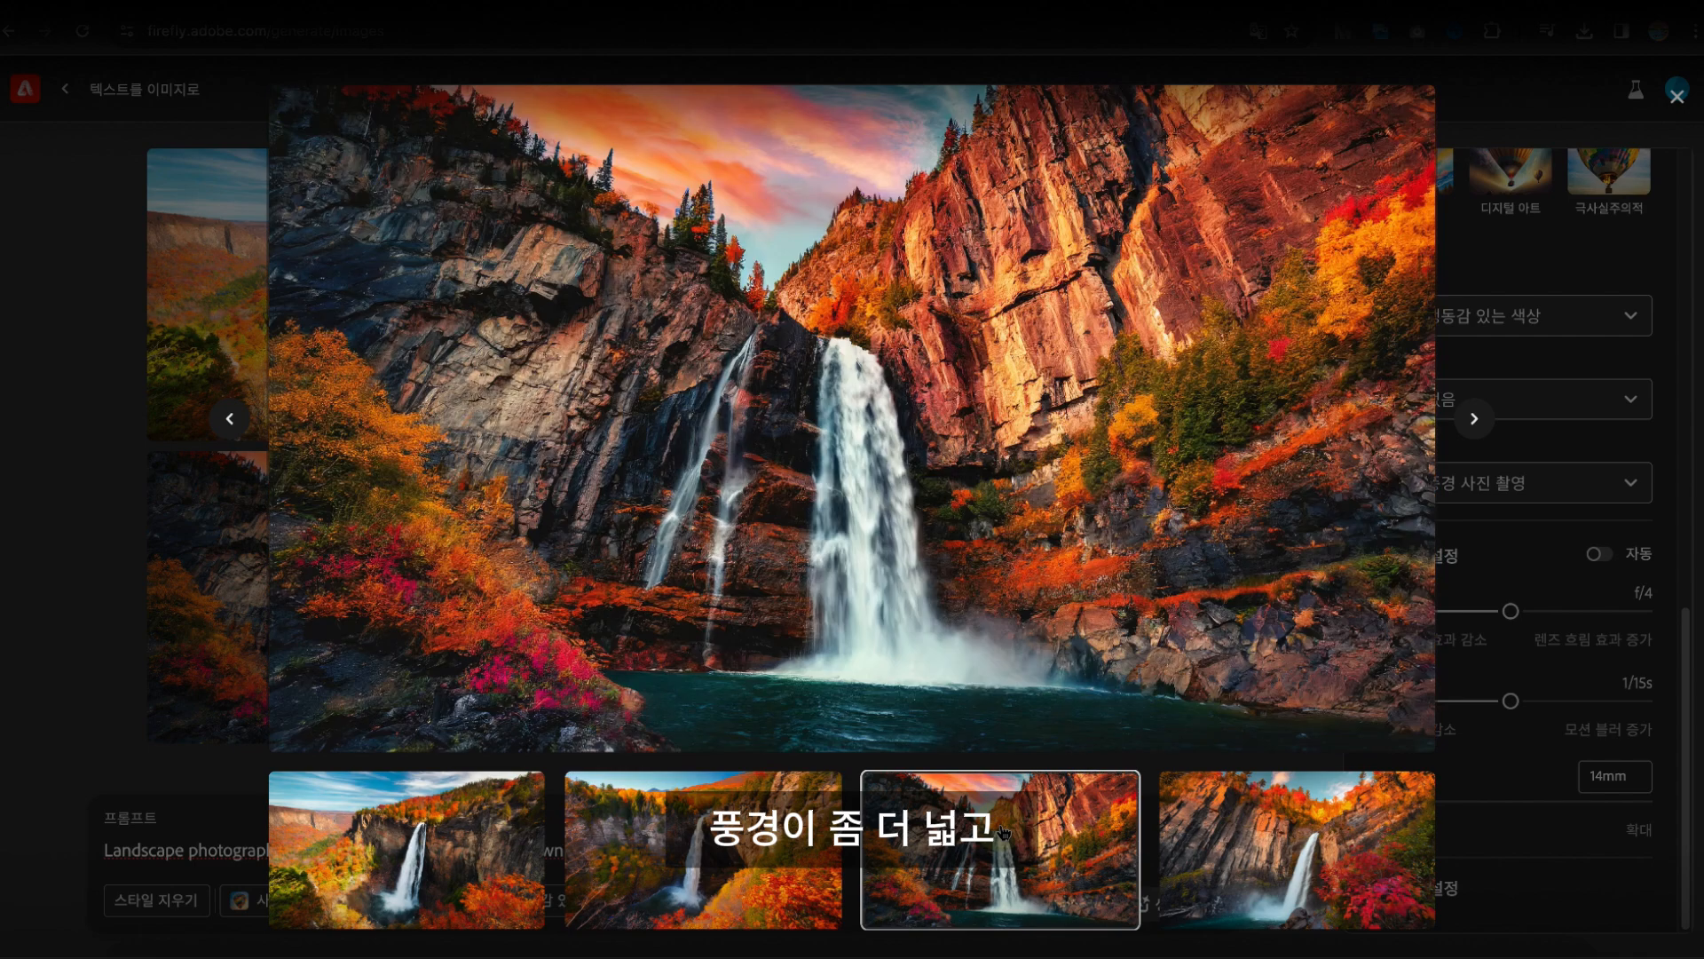
pyautogui.click(1287, 861)
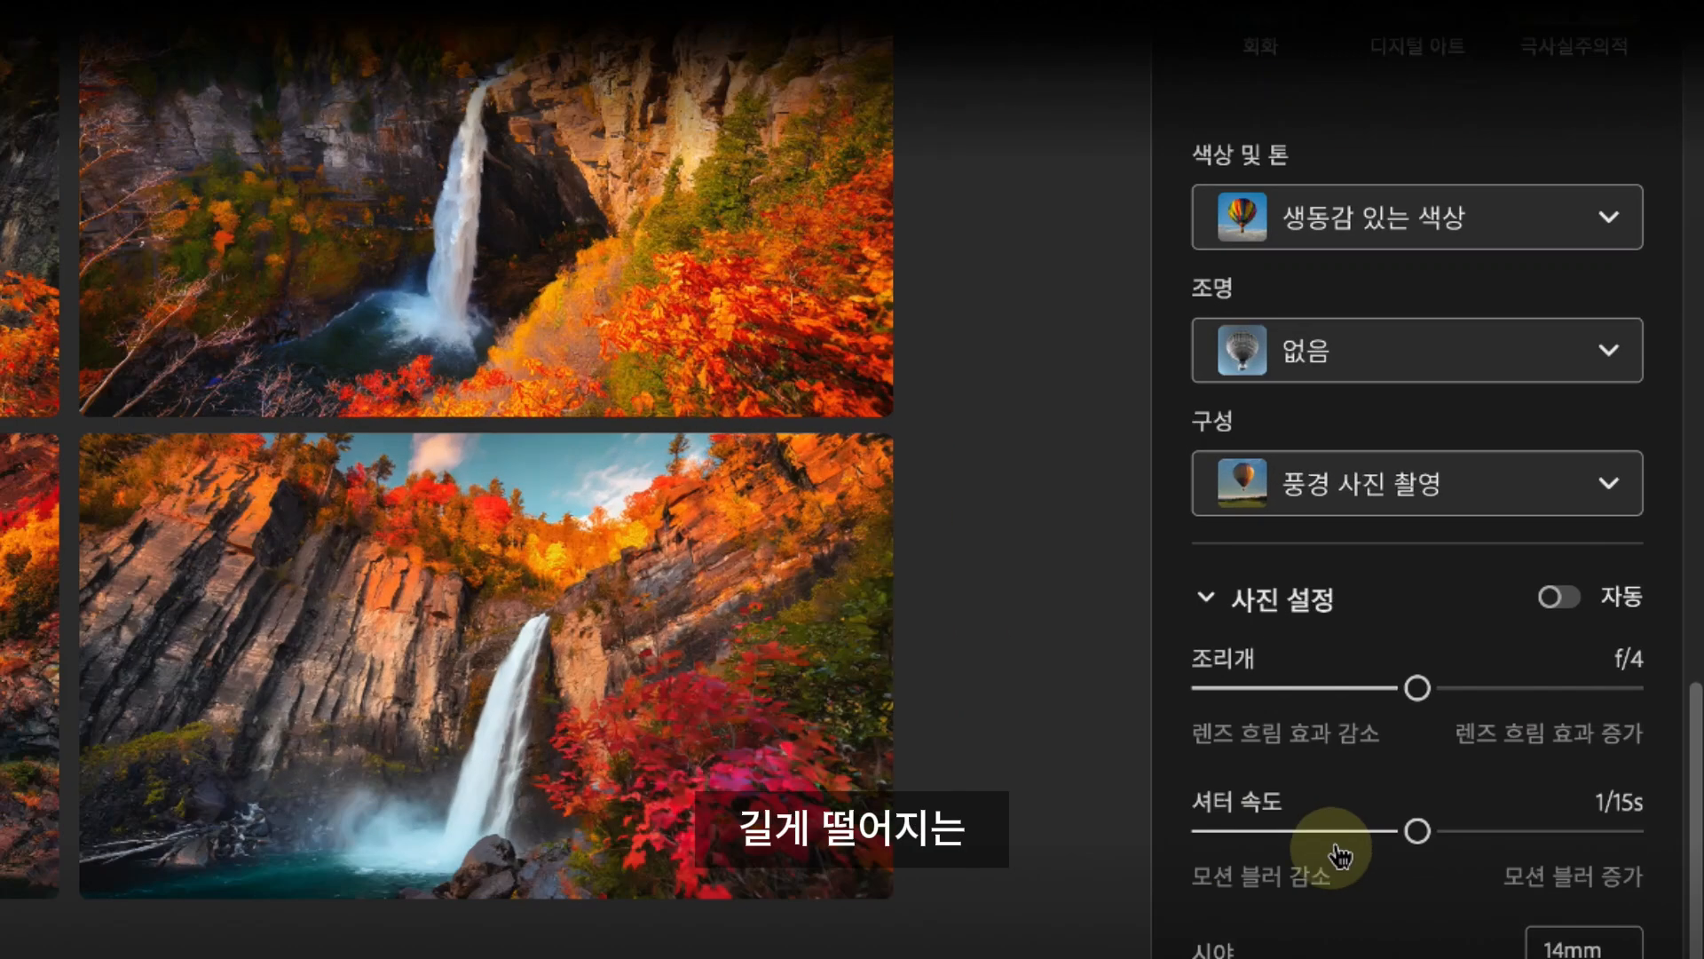
# Step: Change the aspect ratio of the waterfall images to portrait 세로(3:4)
pyautogui.scroll(5, 1464, 715)
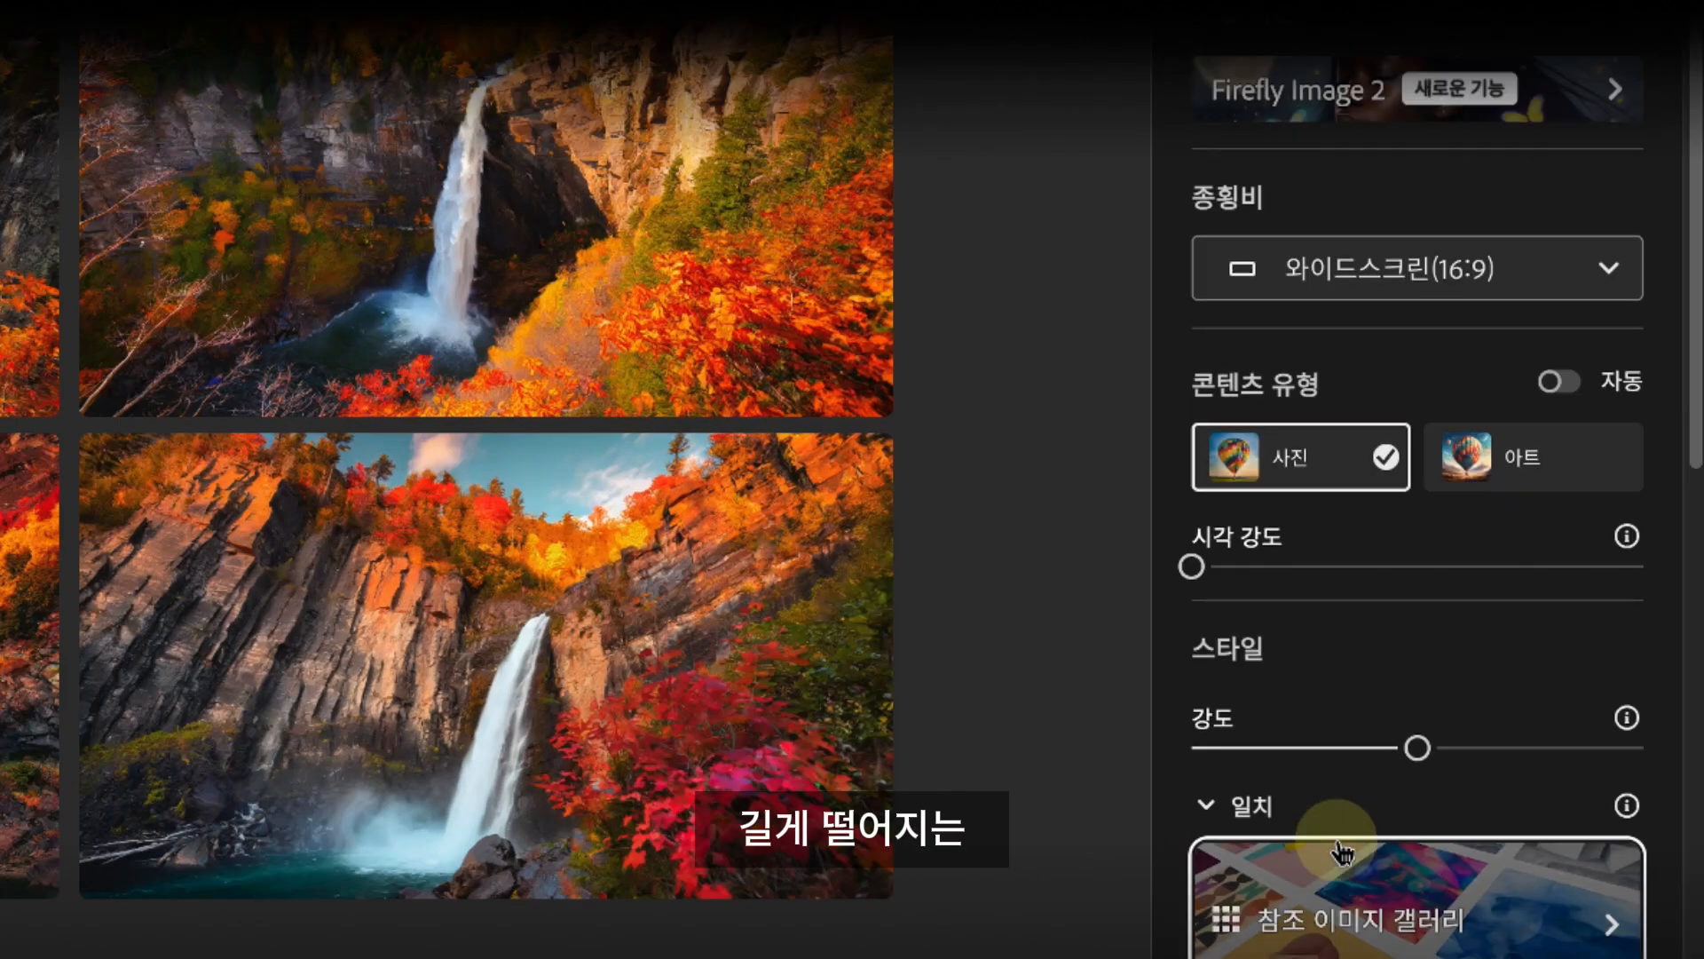
pyautogui.click(1404, 266)
pyautogui.click(1376, 443)
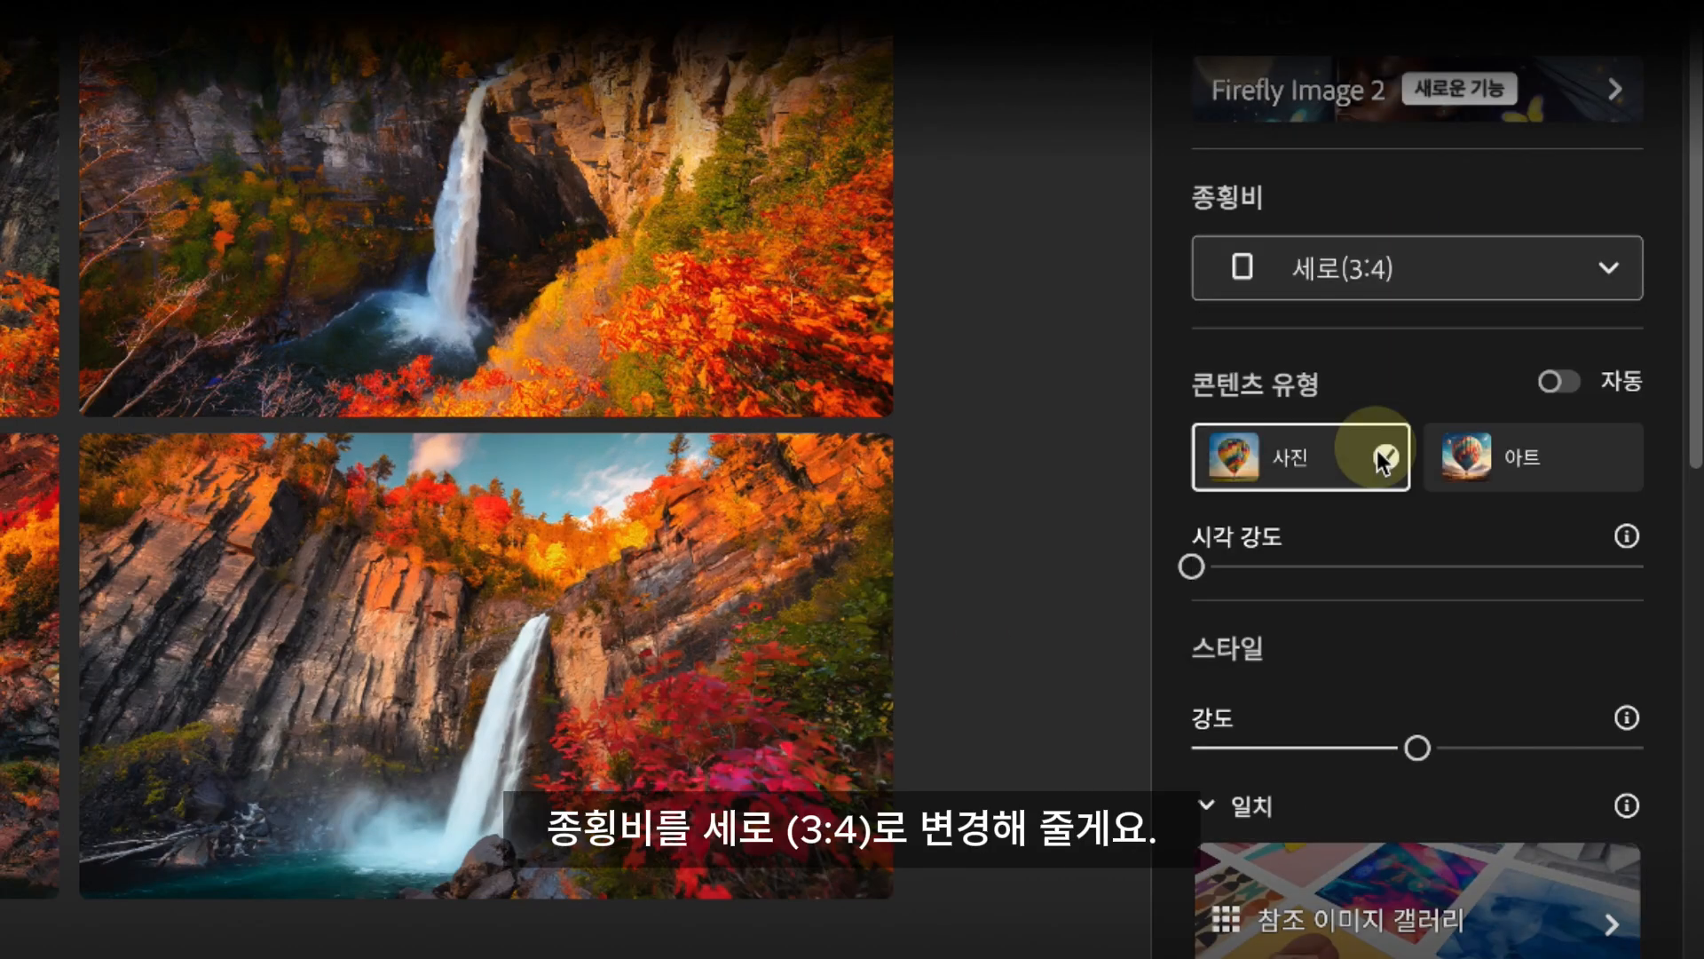
# Step: Set the field of view to 50mm and the shutter speed to 1/2000s in the photo settings
pyautogui.scroll(-8, 1346, 573)
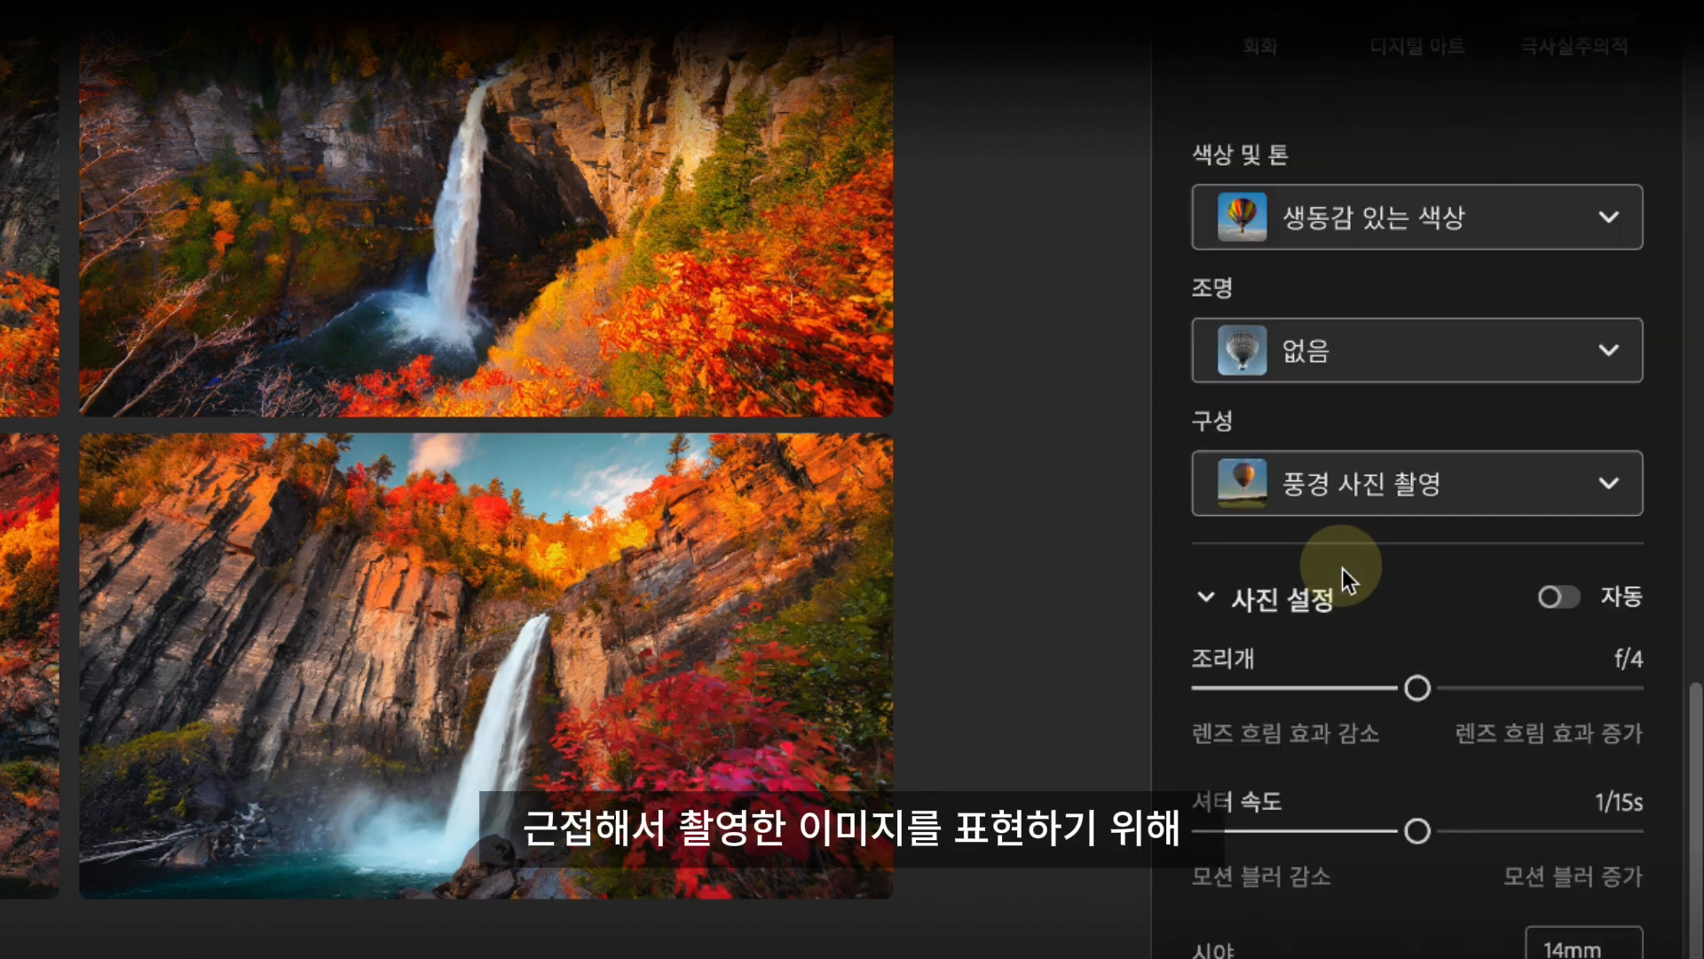
pyautogui.moveTo(1392, 948)
pyautogui.moveTo(1392, 942); pyautogui.dragTo(1416, 943)
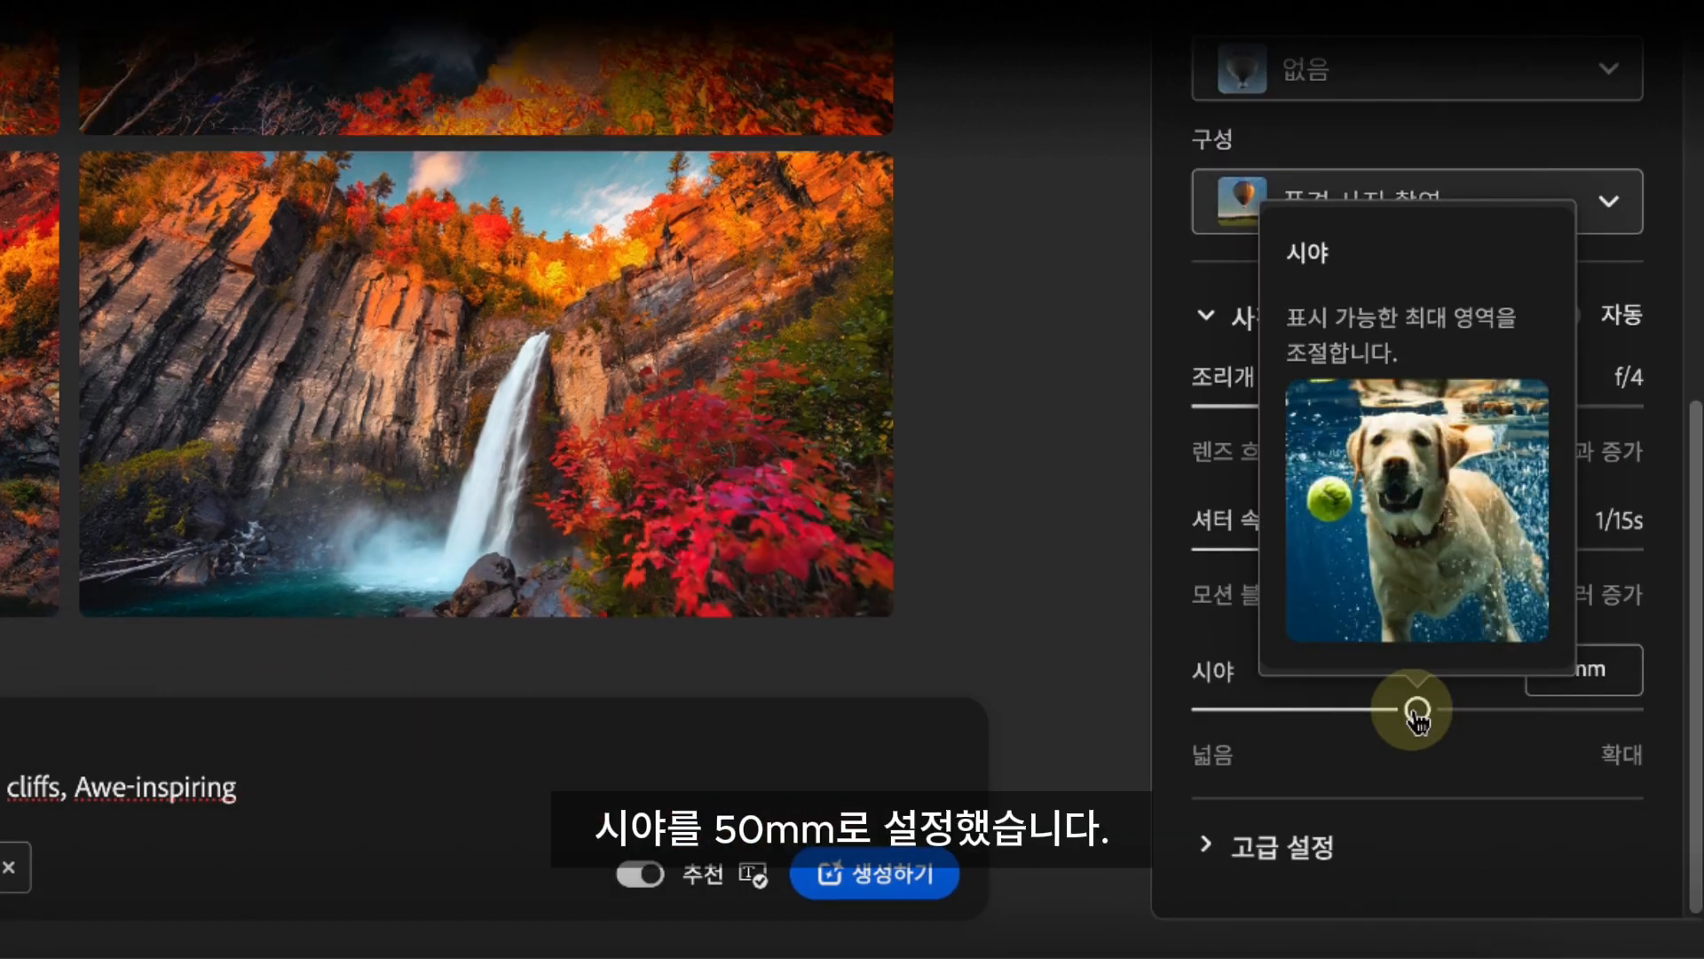
pyautogui.moveTo(1238, 550)
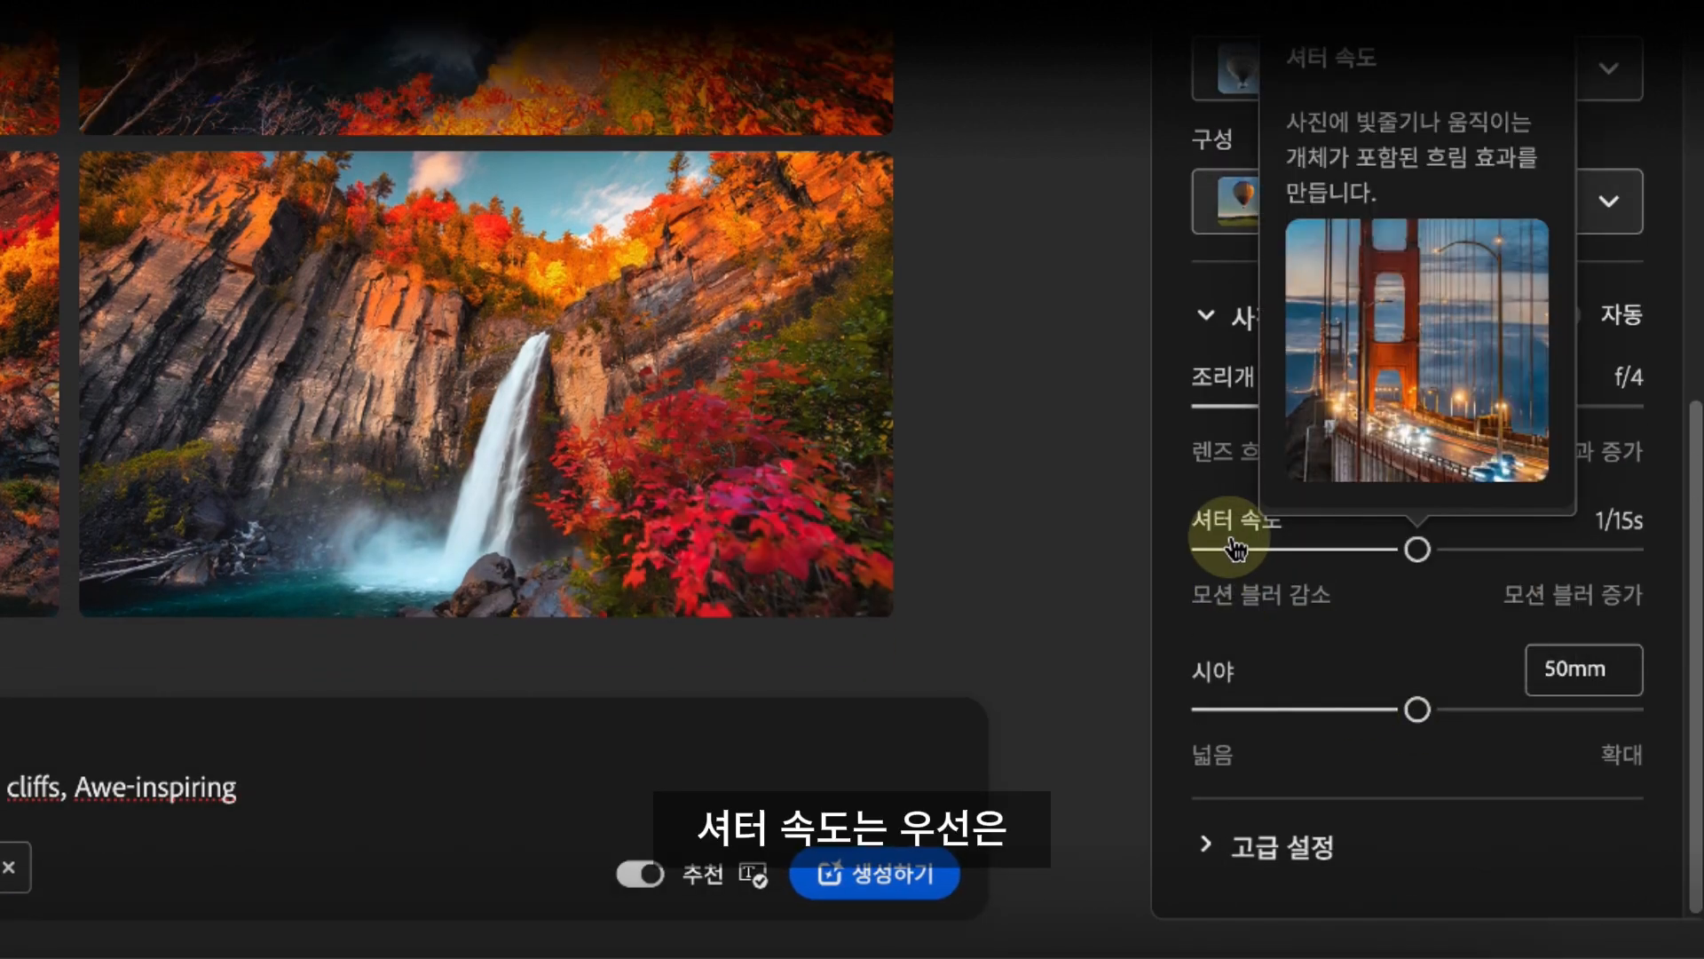
pyautogui.moveTo(1356, 561); pyautogui.dragTo(1097, 559)
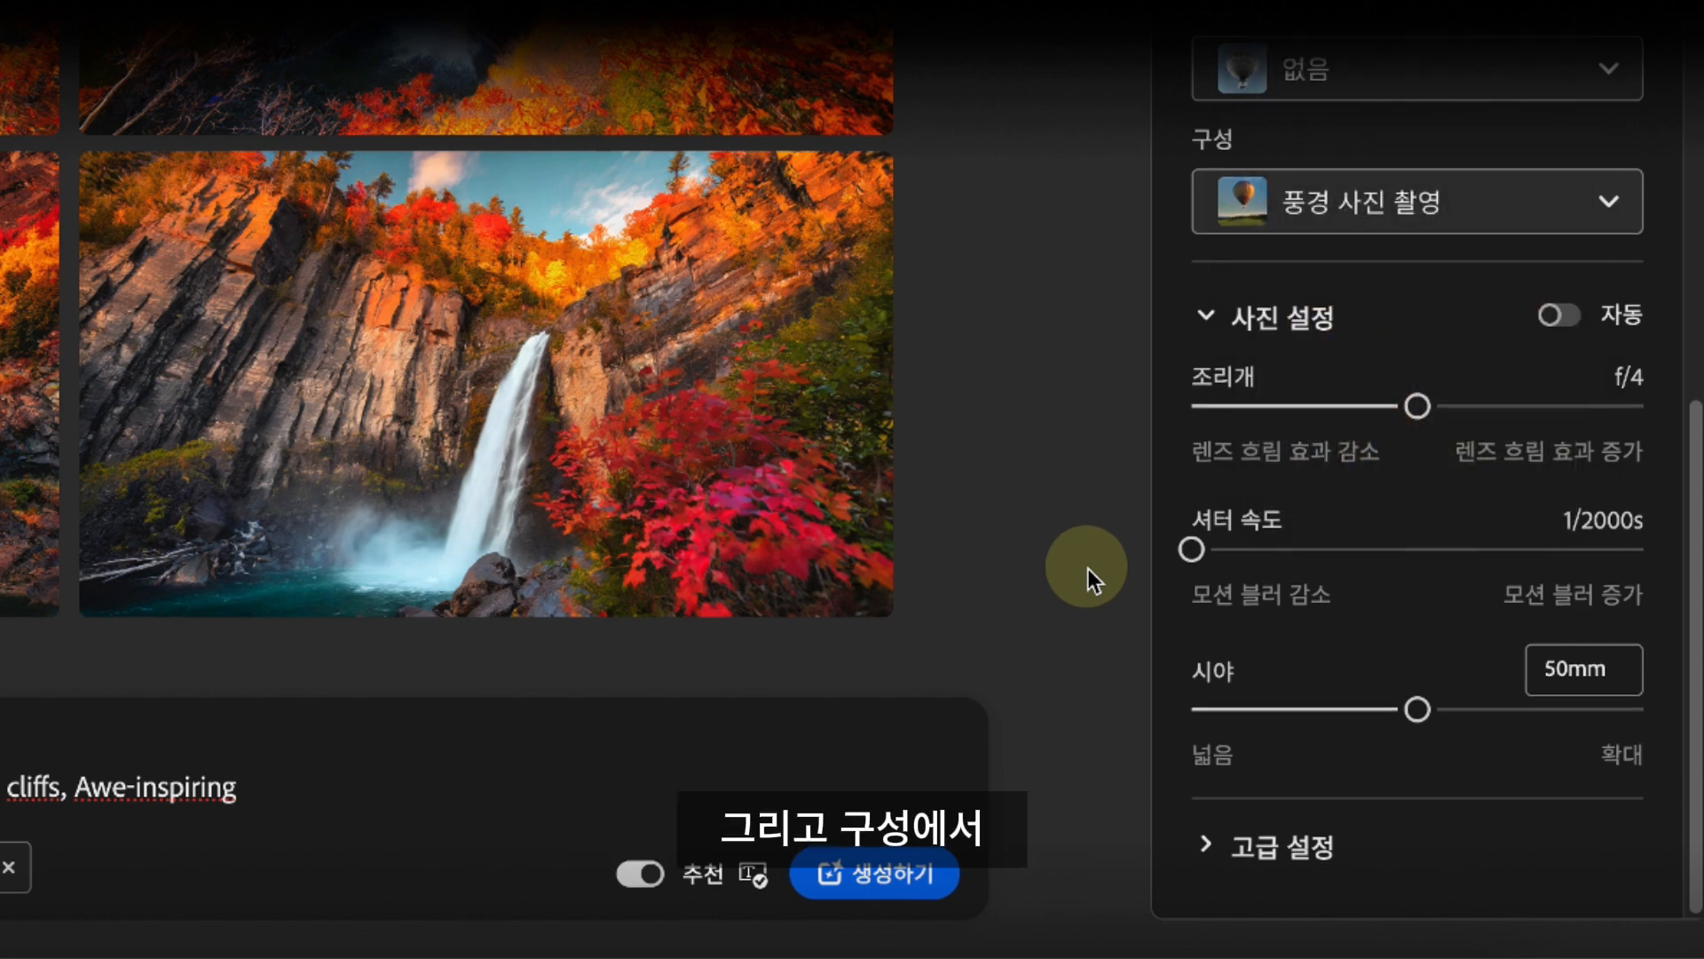
# Step: Change the composition to the view-from-below option 아래에서 보기
pyautogui.click(1237, 383)
pyautogui.click(1601, 208)
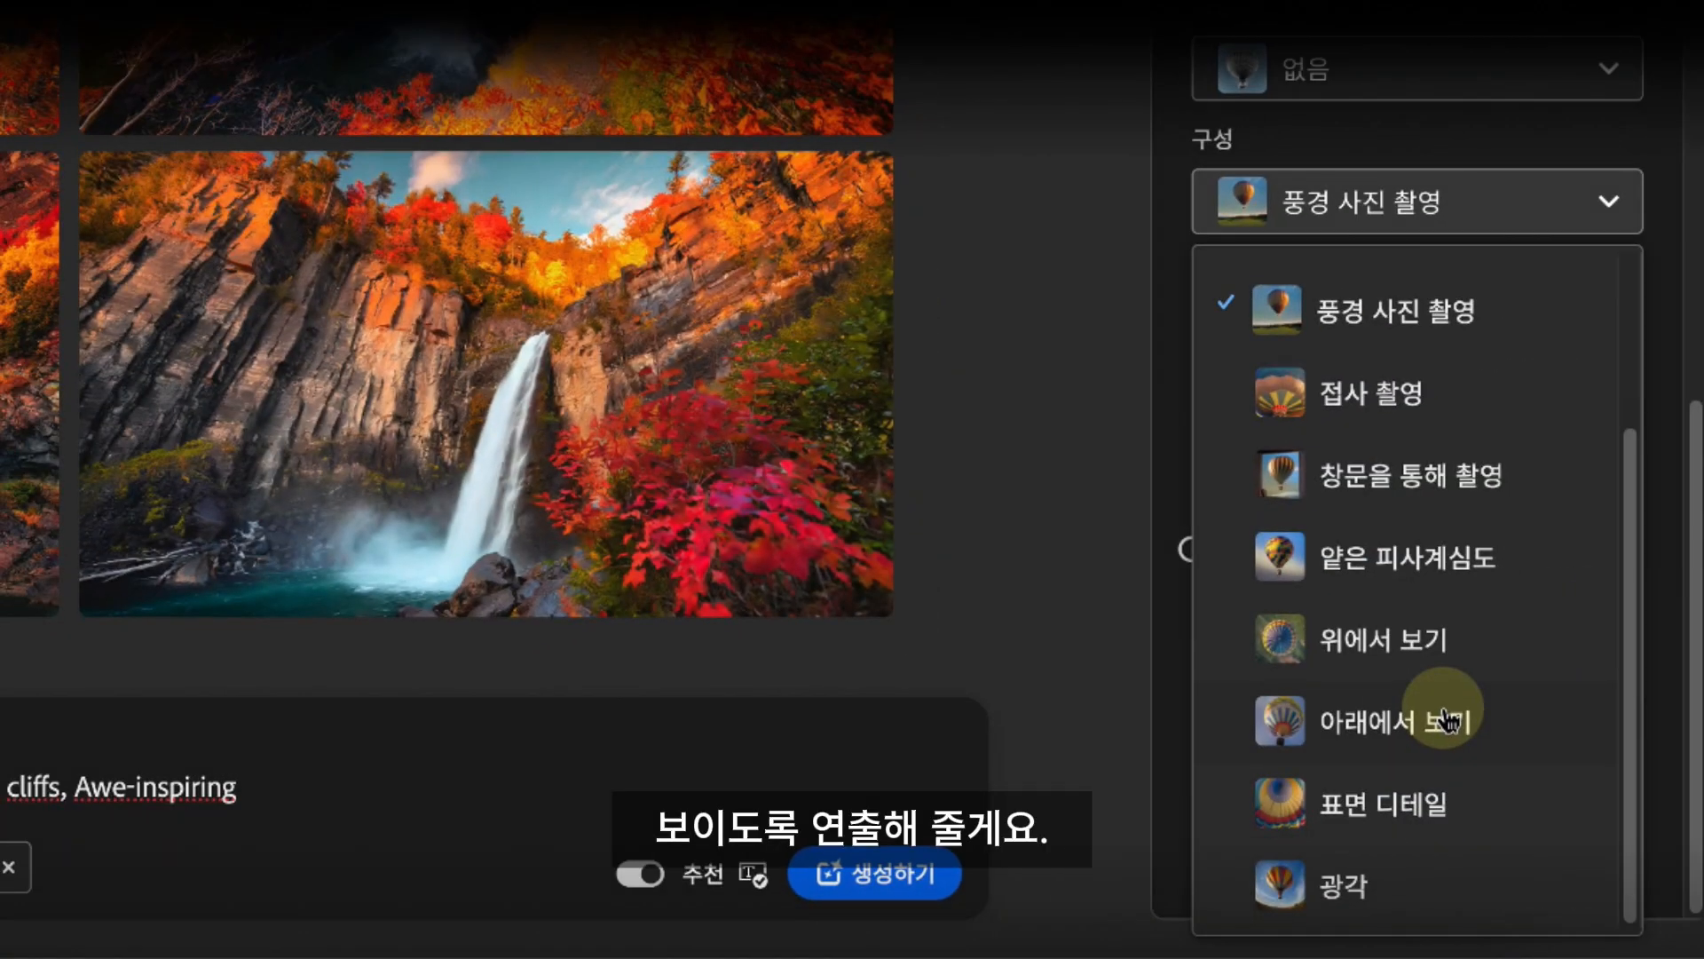
pyautogui.click(1444, 721)
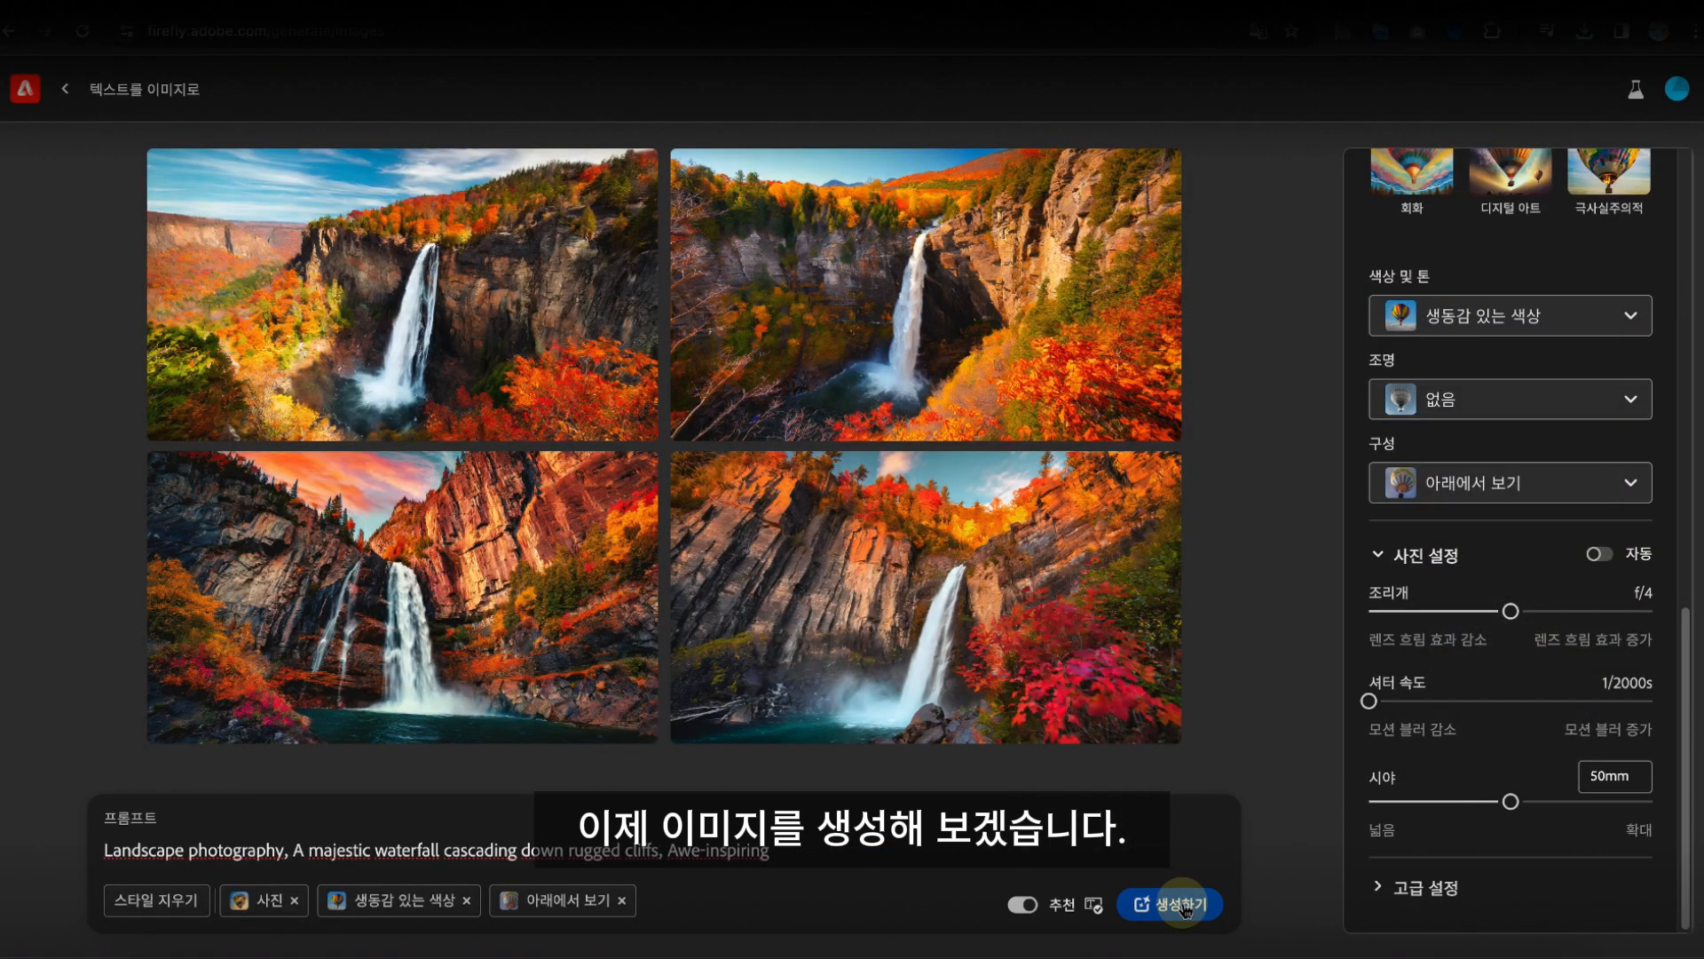
# Step: Generate the portrait waterfall images with the view-from-below composition and examine all four enlarged
pyautogui.click(1181, 904)
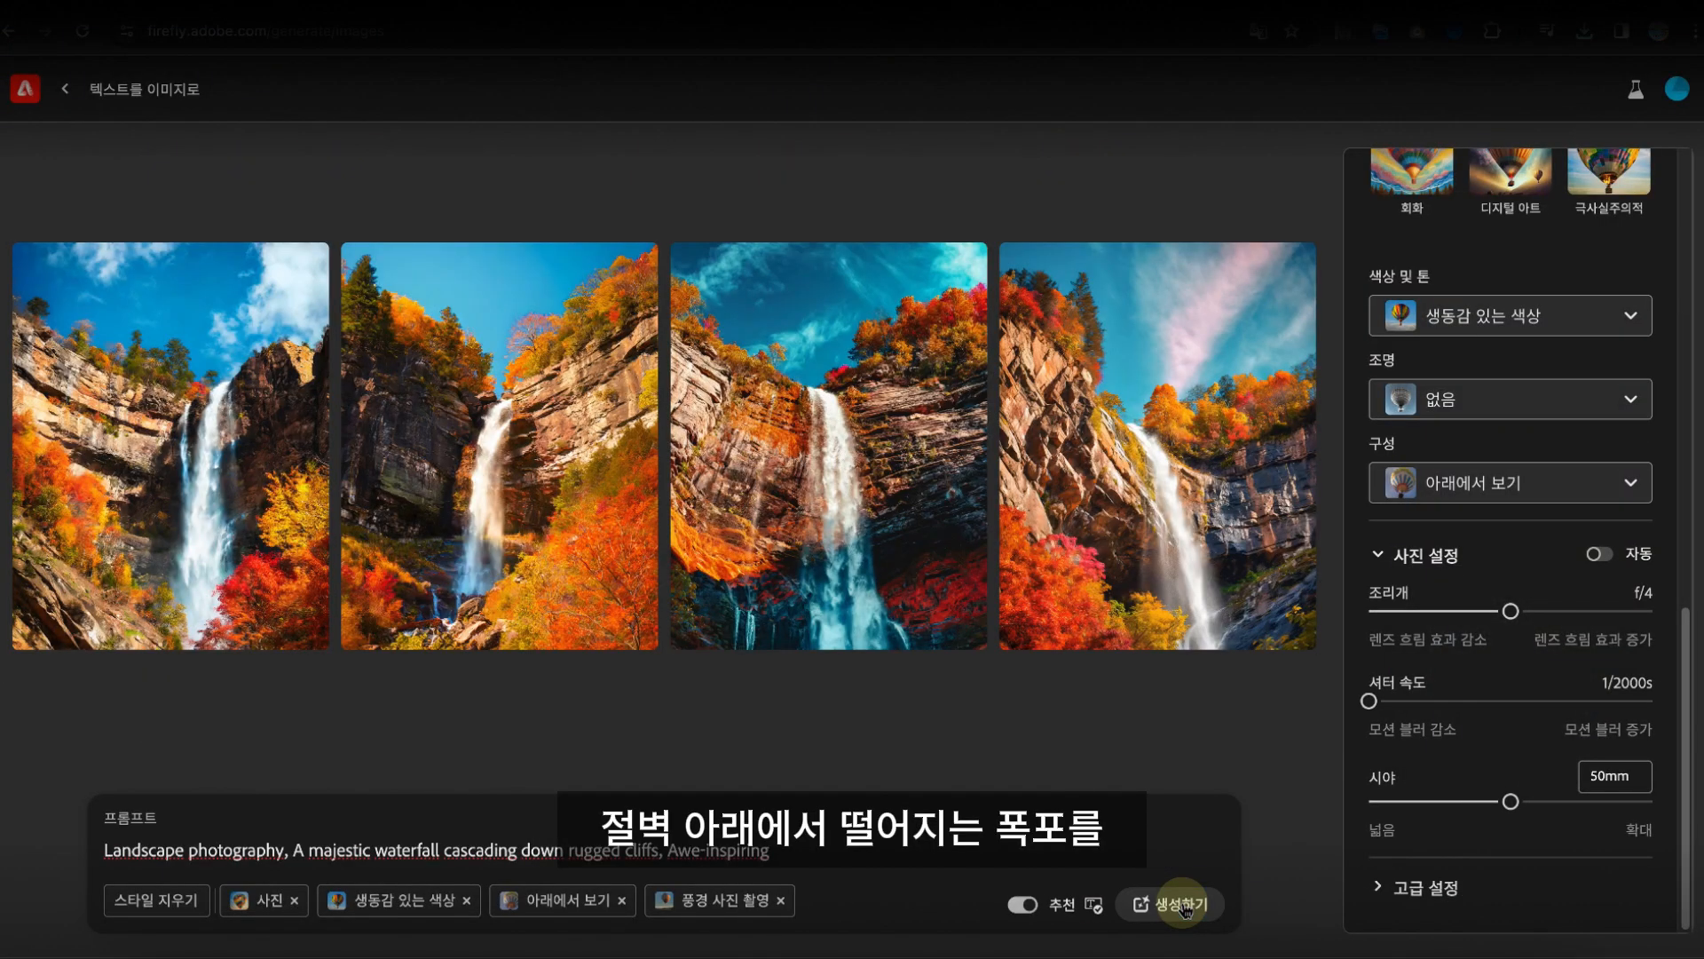
pyautogui.click(255, 520)
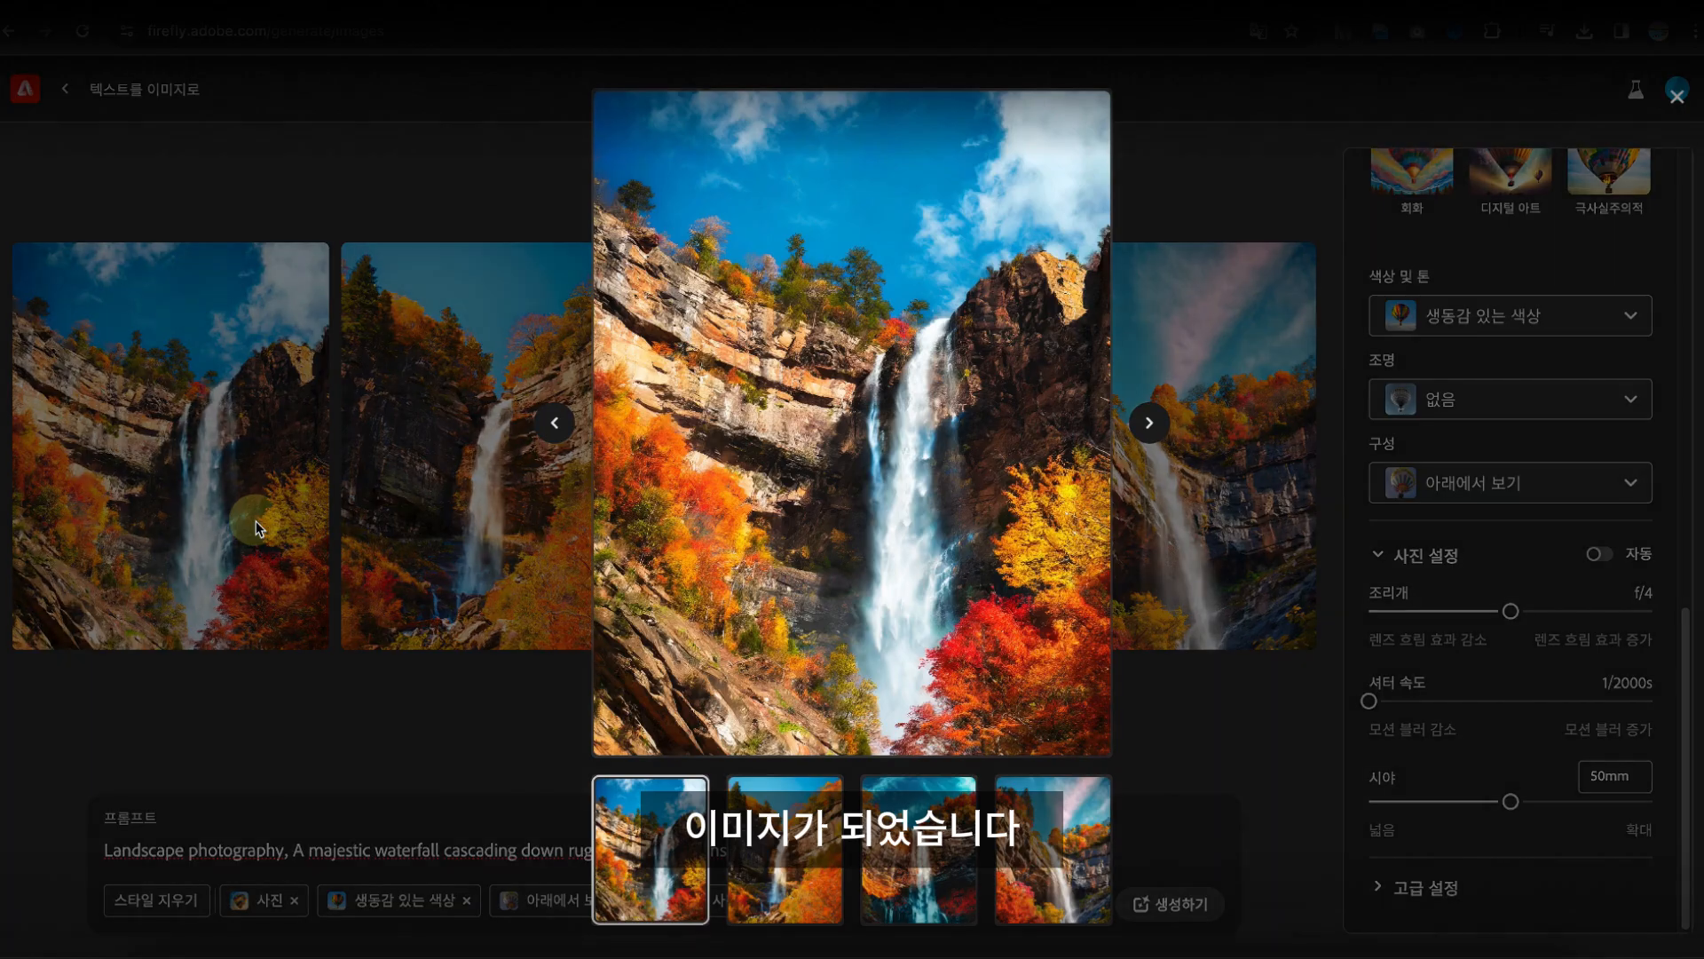
pyautogui.click(785, 868)
pyautogui.click(912, 868)
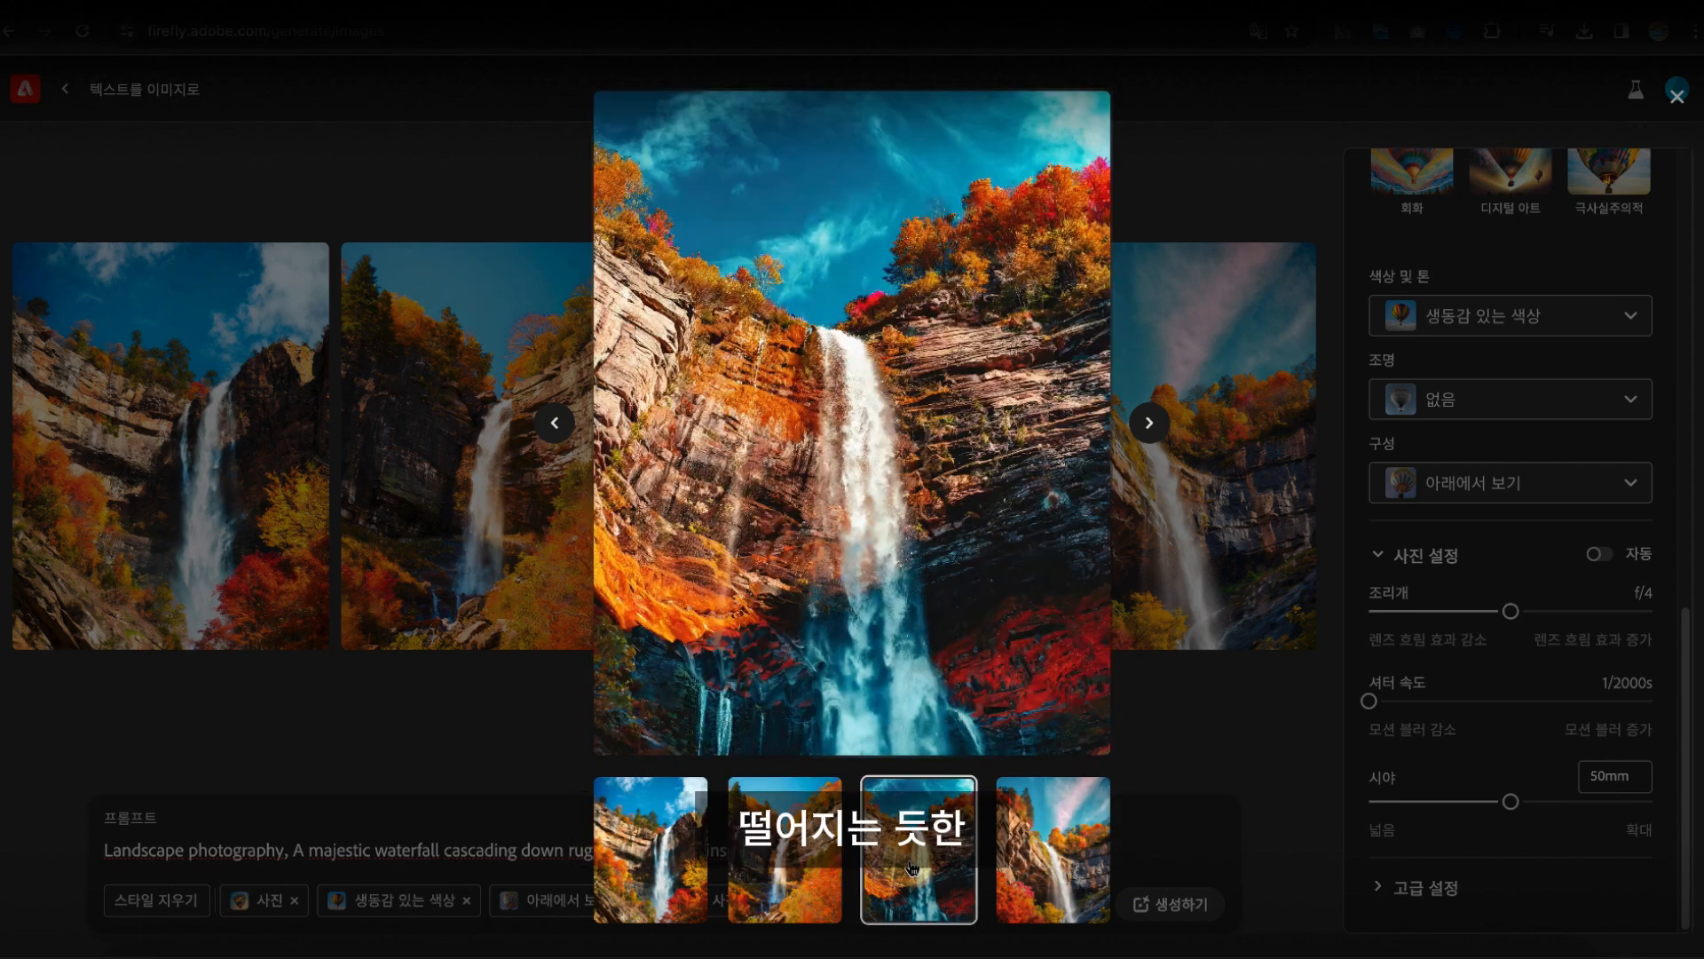
pyautogui.click(1027, 872)
pyautogui.click(1196, 719)
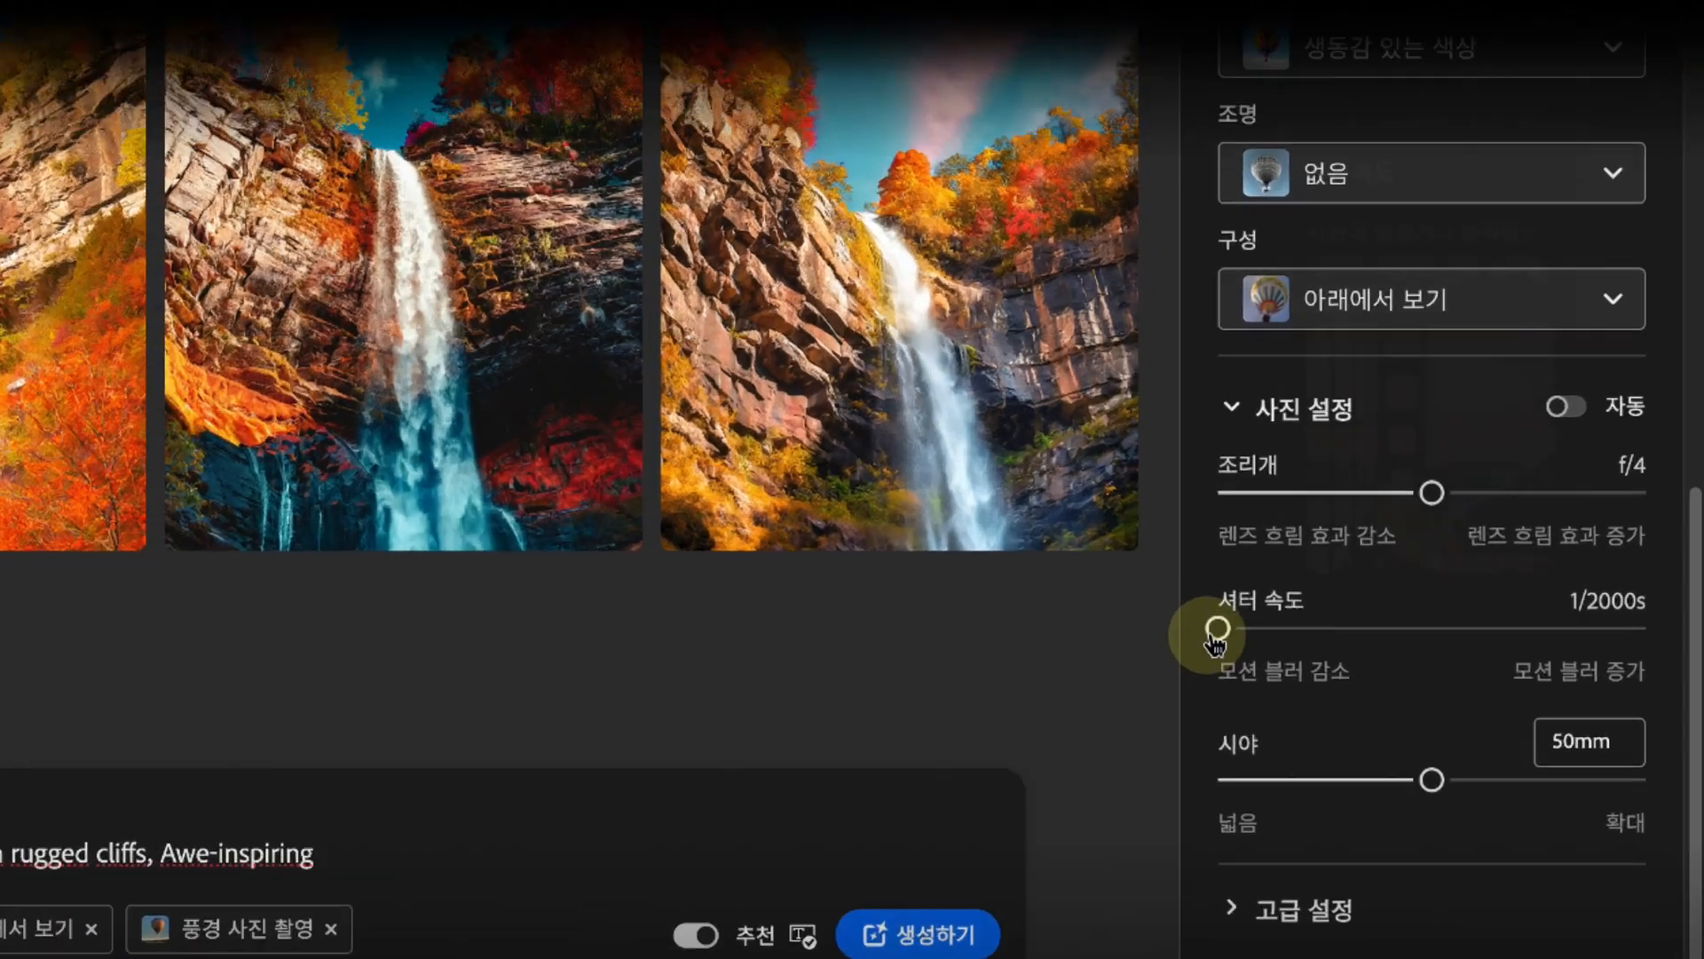
# Step: Regenerate the waterfalls with a 10s shutter speed and "waterfall is blurred by motion blur of water" added to the prompt
pyautogui.moveTo(1369, 701); pyautogui.dragTo(1666, 708)
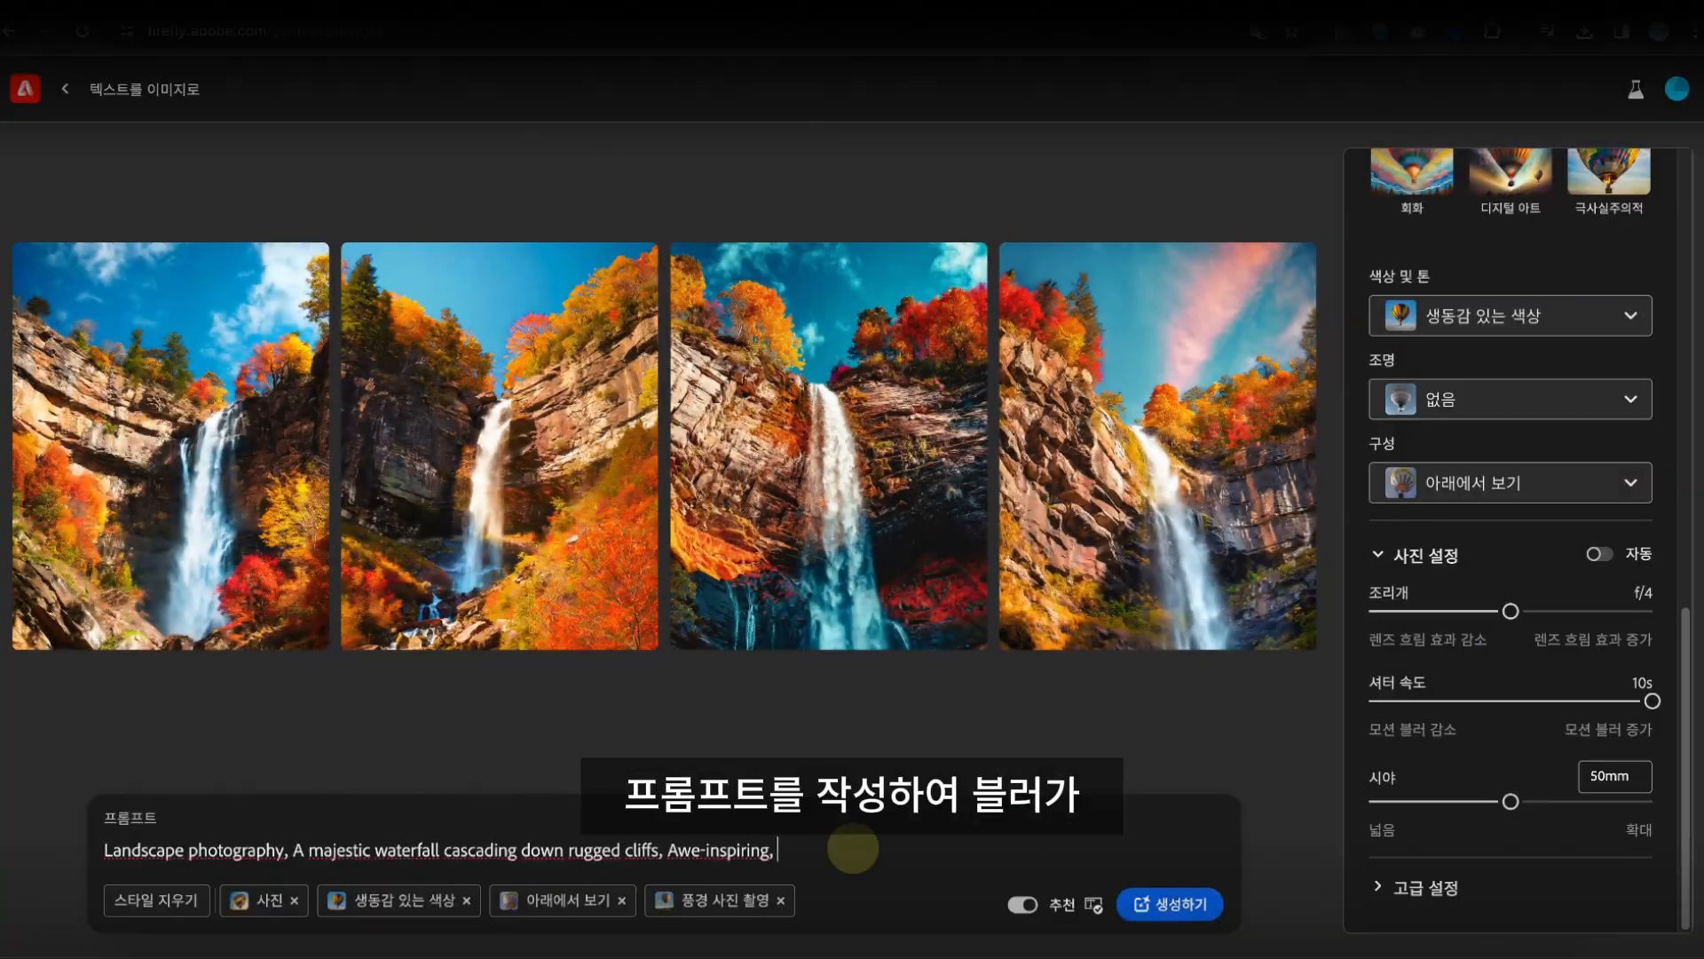
pyautogui.write('waterfall is blurred by motion blur of water')
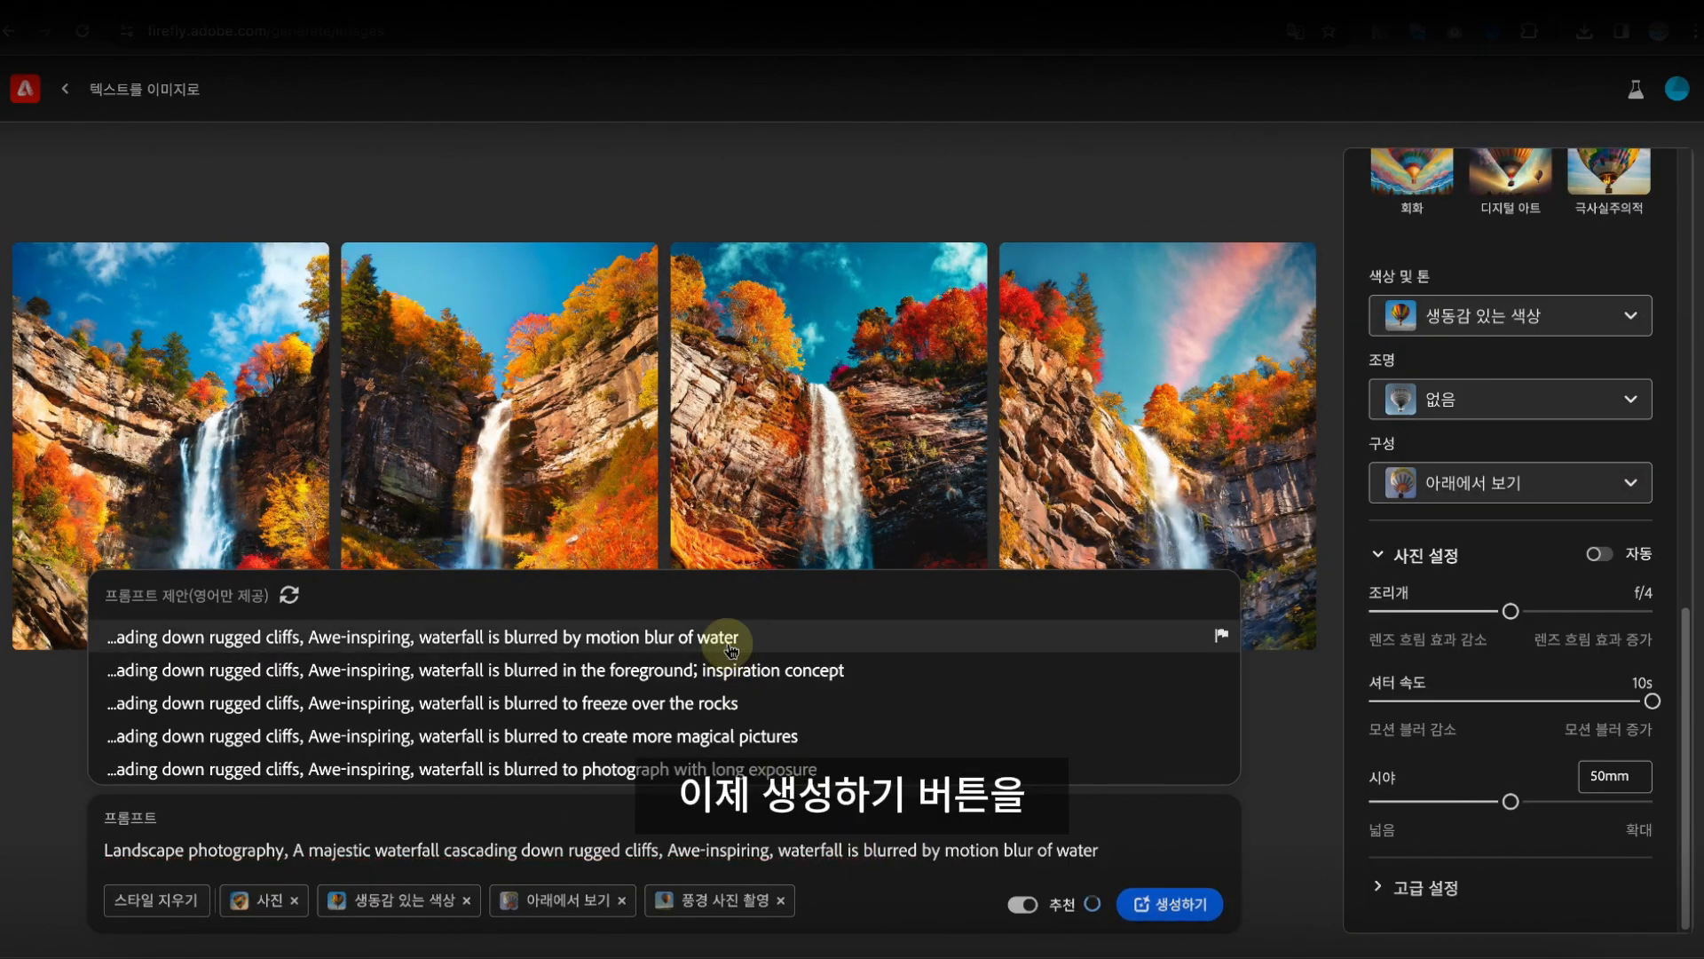
pyautogui.click(731, 649)
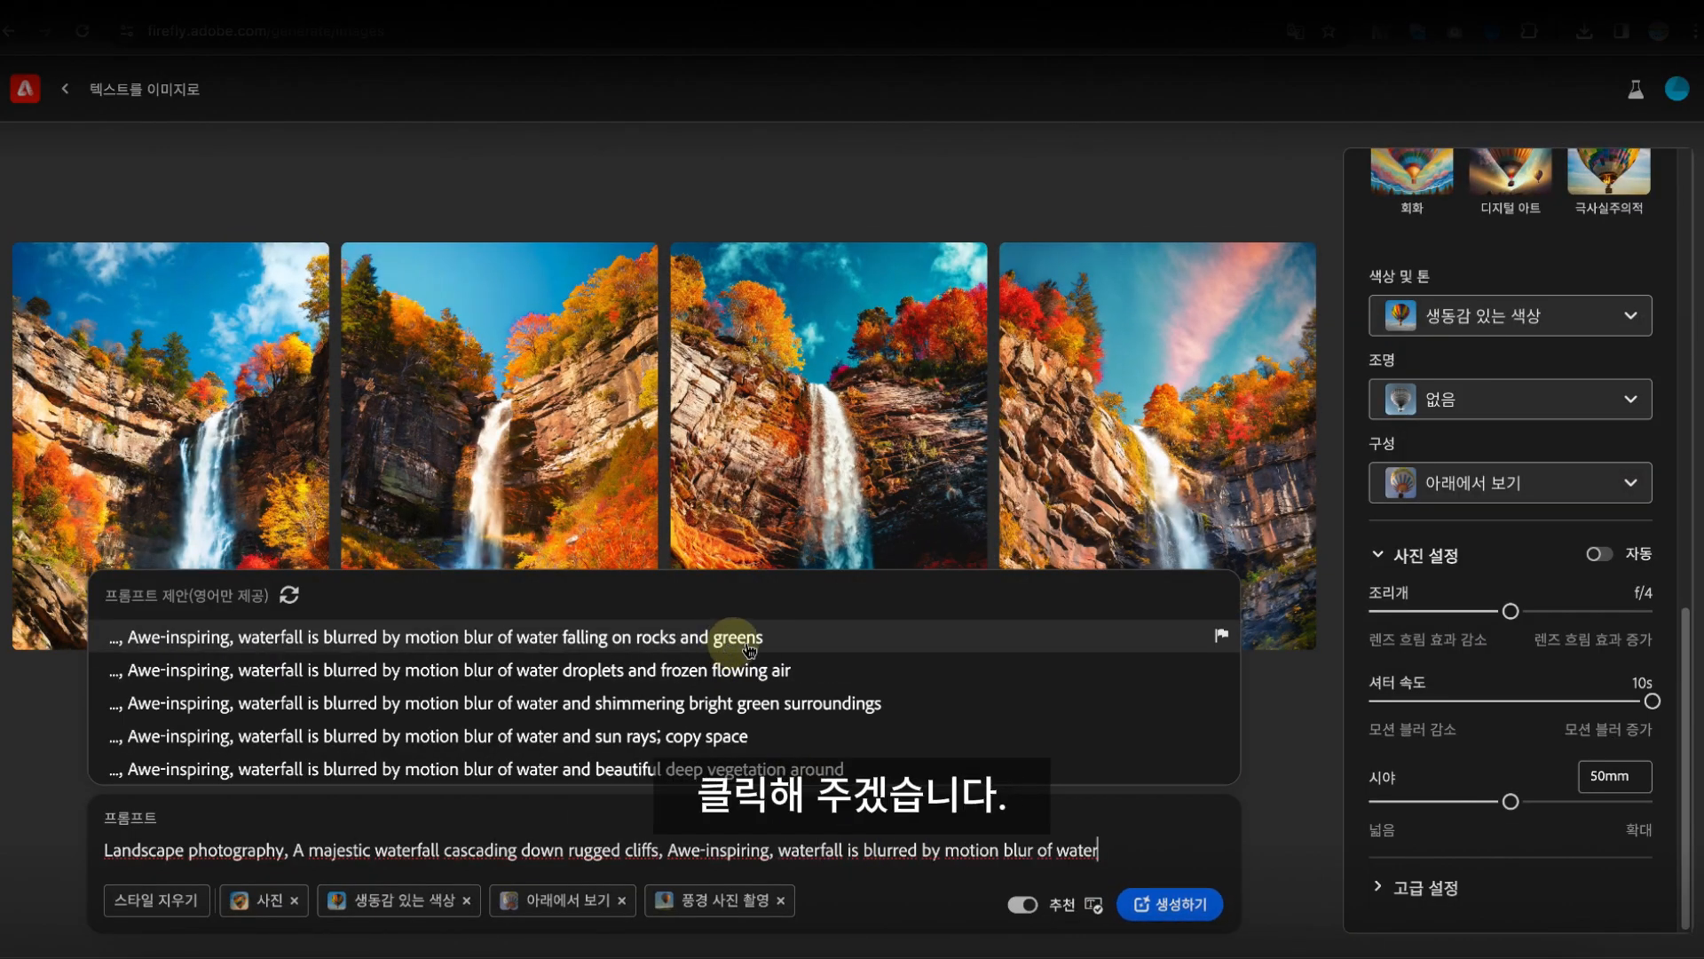
pyautogui.click(1163, 902)
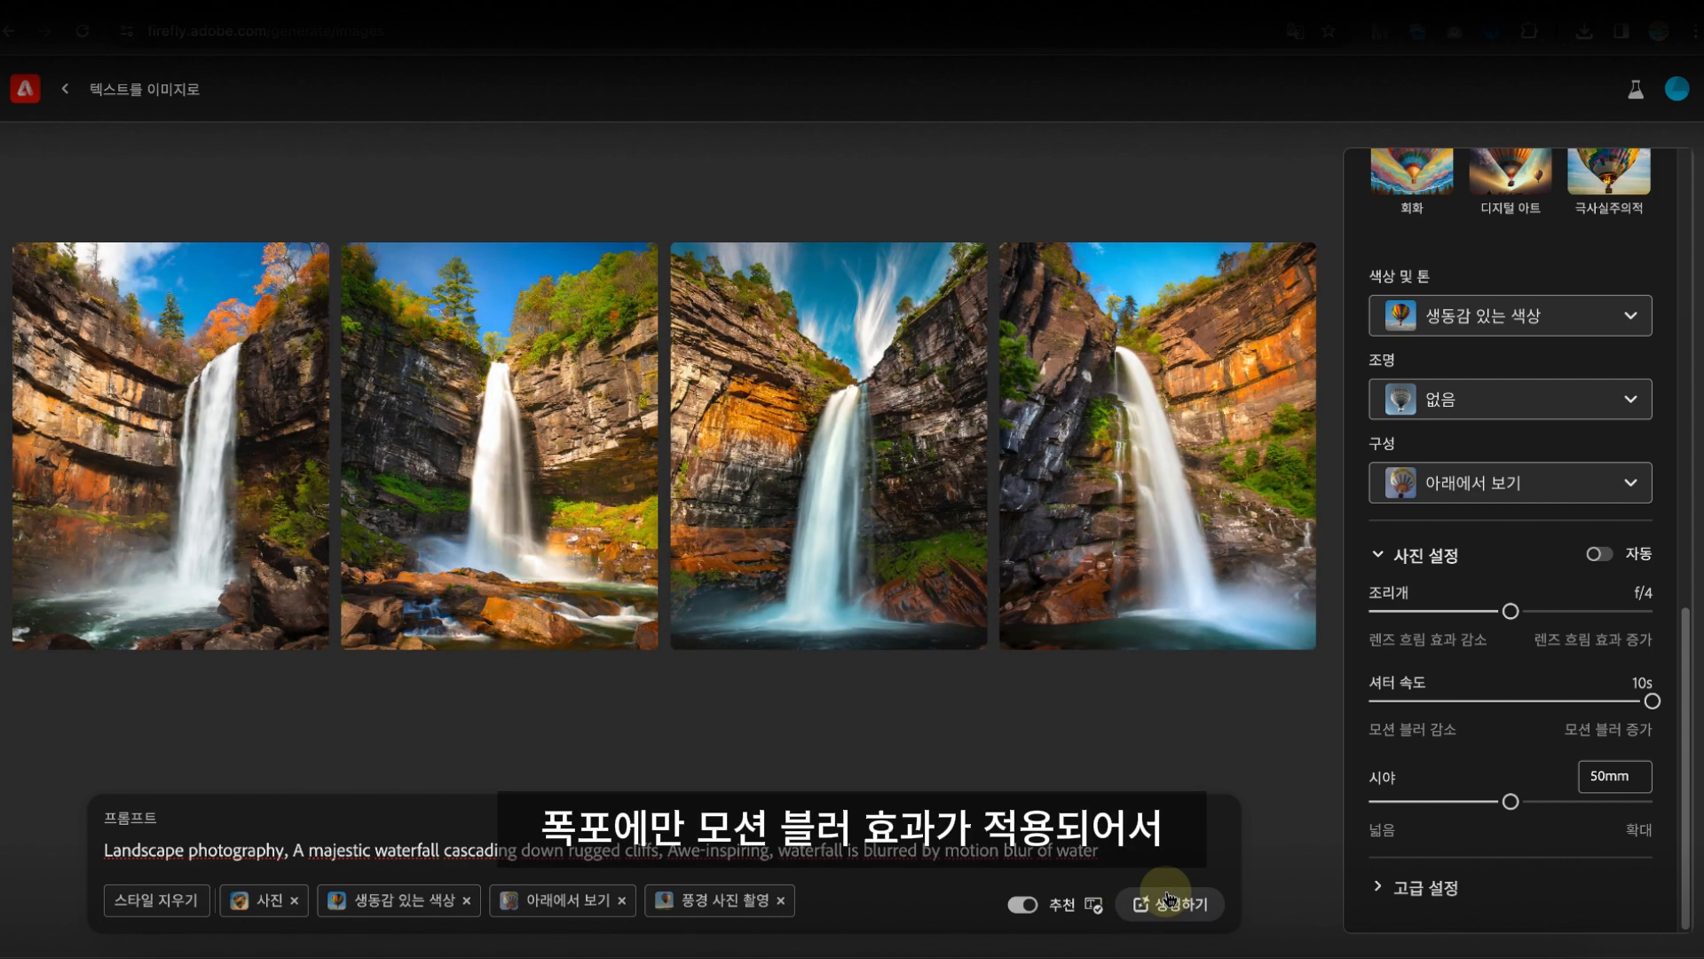
# Step: Examine the four motion-blurred waterfall images enlarged, one after another
pyautogui.click(282, 573)
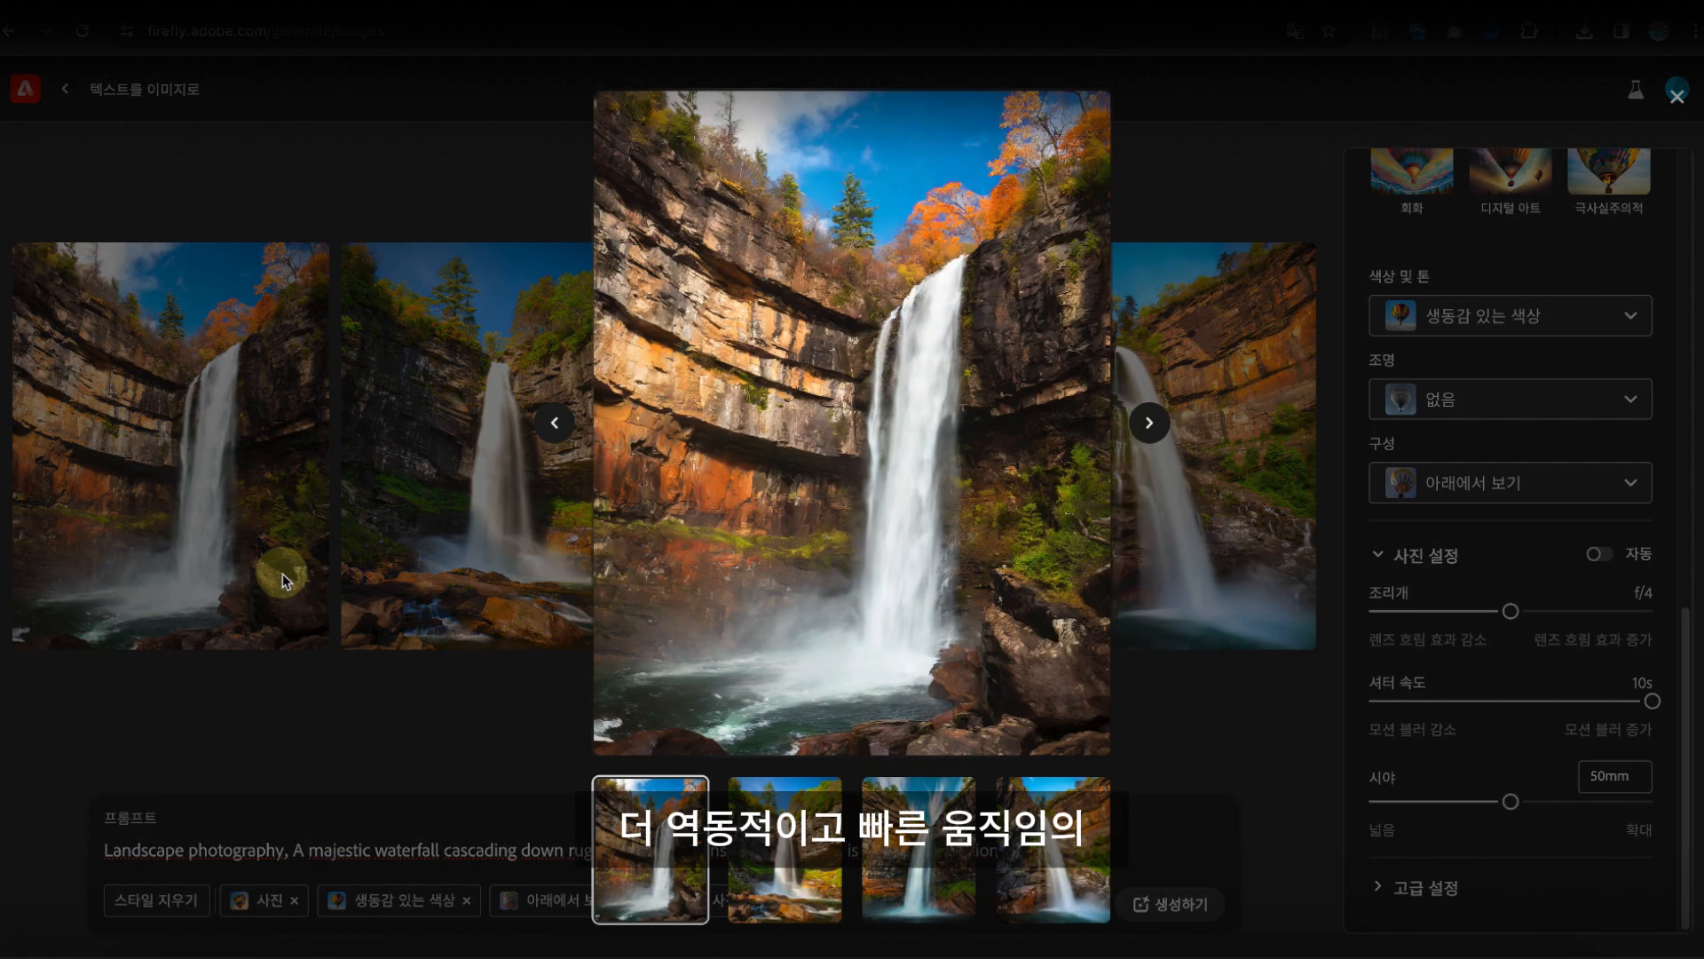
pyautogui.click(785, 808)
pyautogui.click(919, 813)
pyautogui.click(1056, 812)
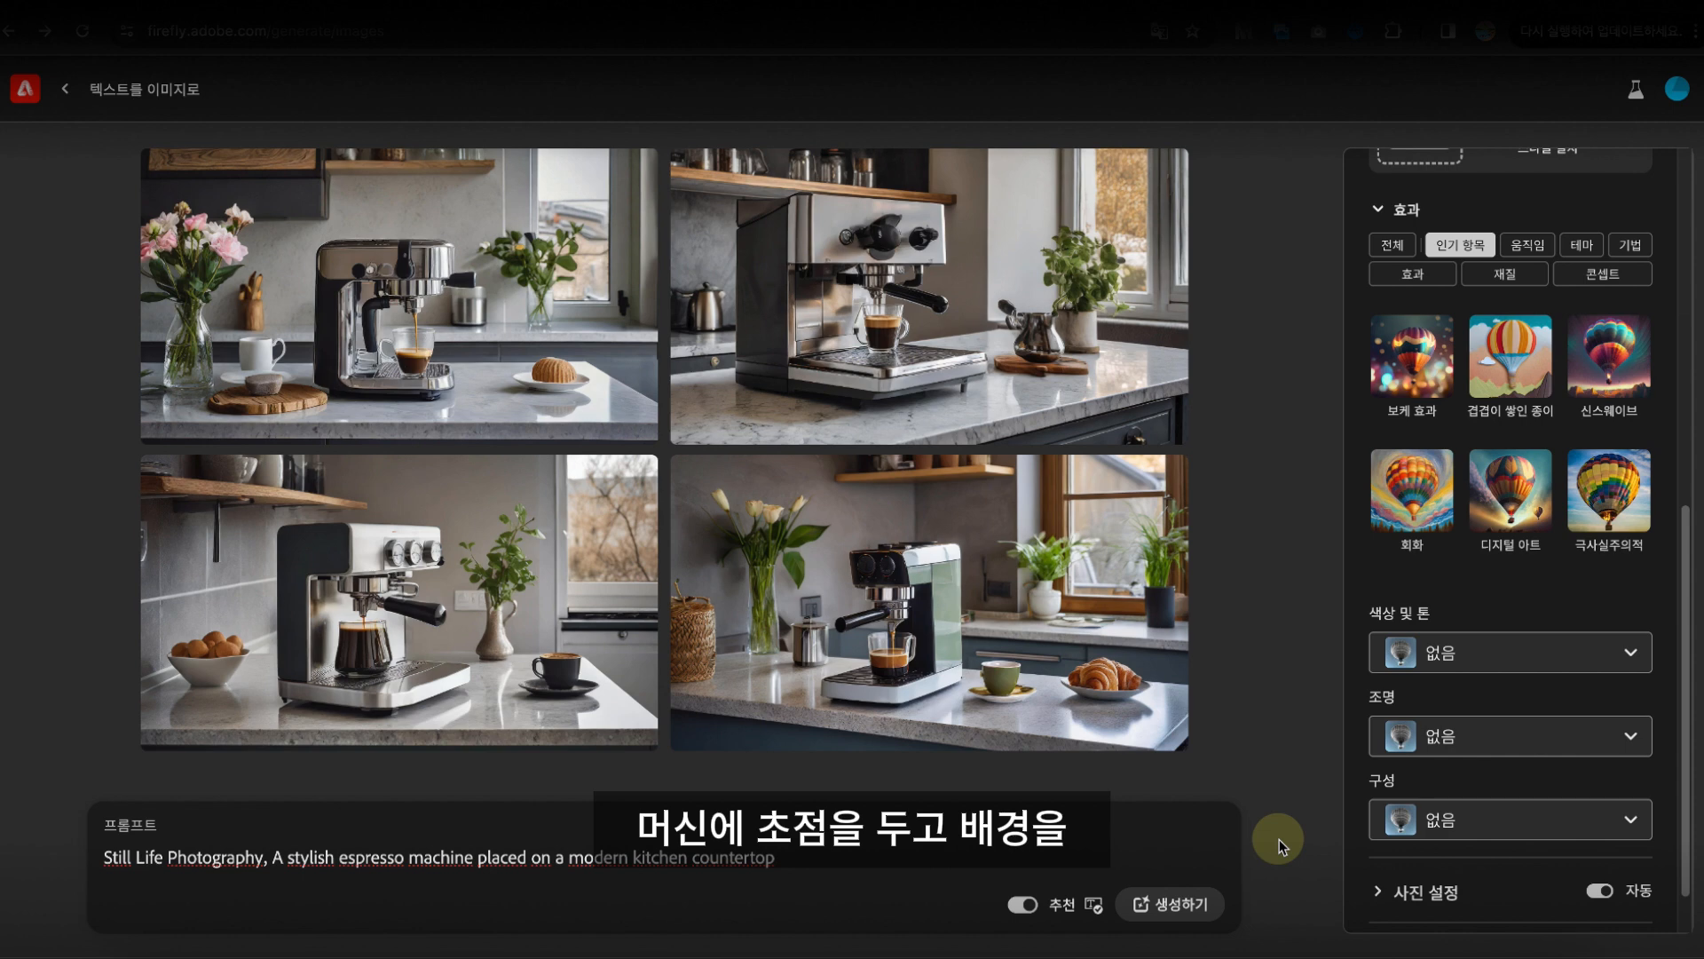
# Step: Set the aperture to f/1.2 in the photo settings for the espresso machine images
pyautogui.scroll(-1, 1351, 710)
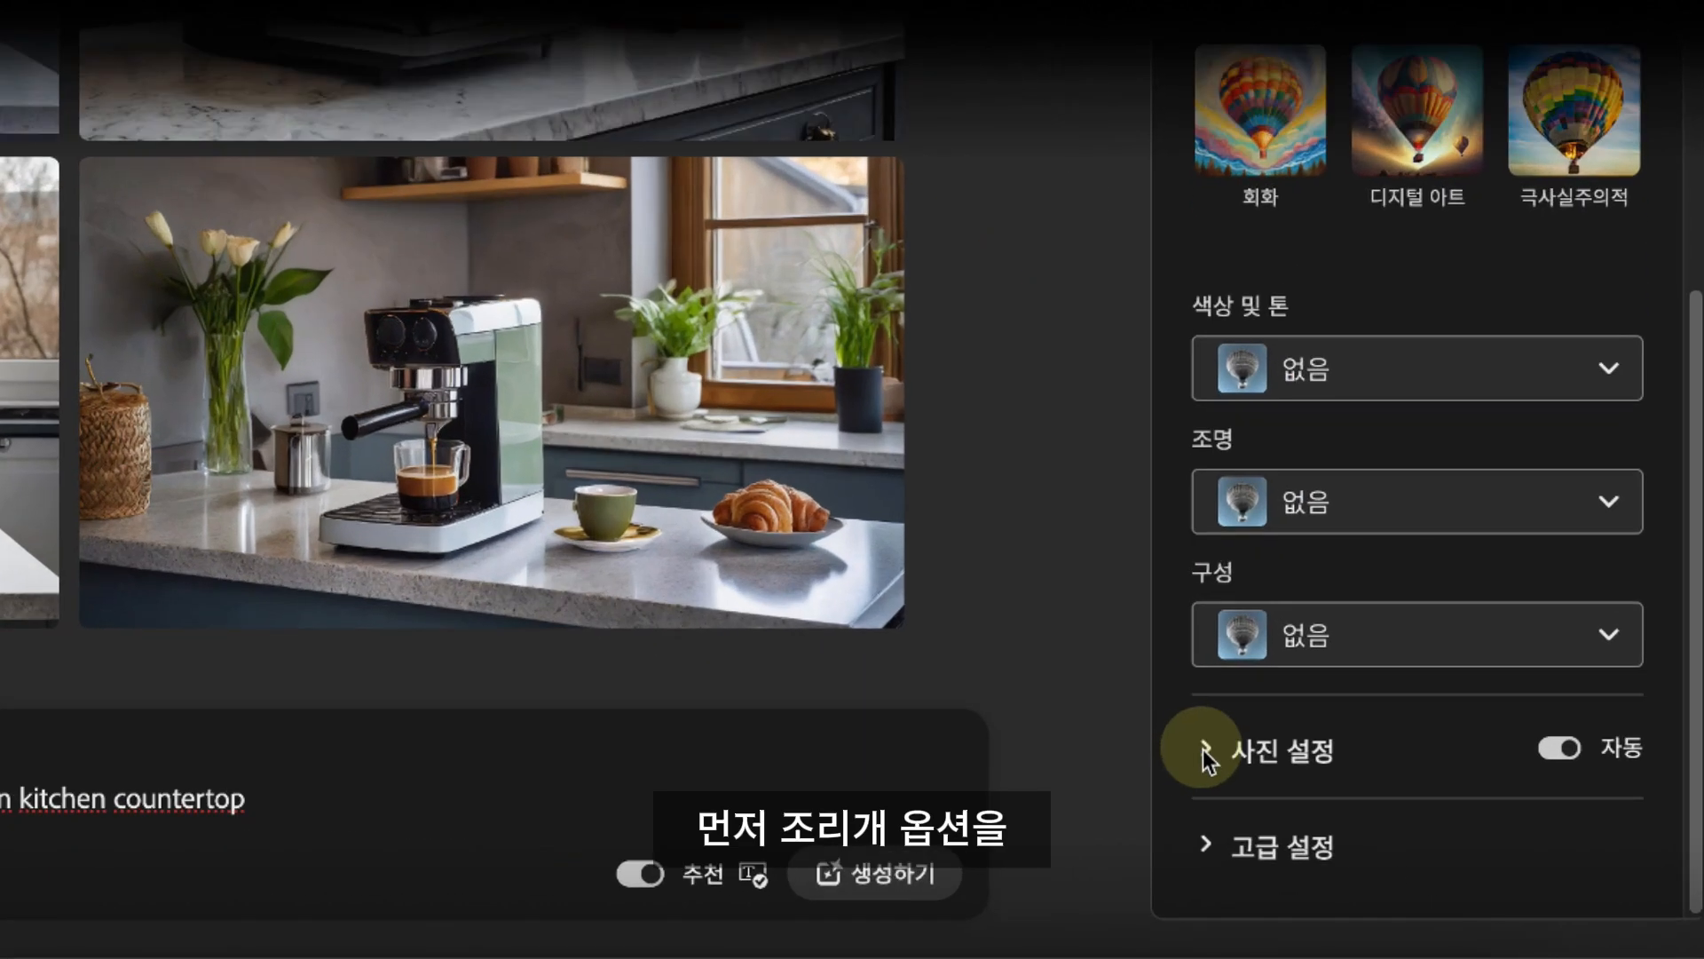
pyautogui.click(1378, 826)
pyautogui.scroll(-3, 1363, 804)
pyautogui.moveTo(1301, 410)
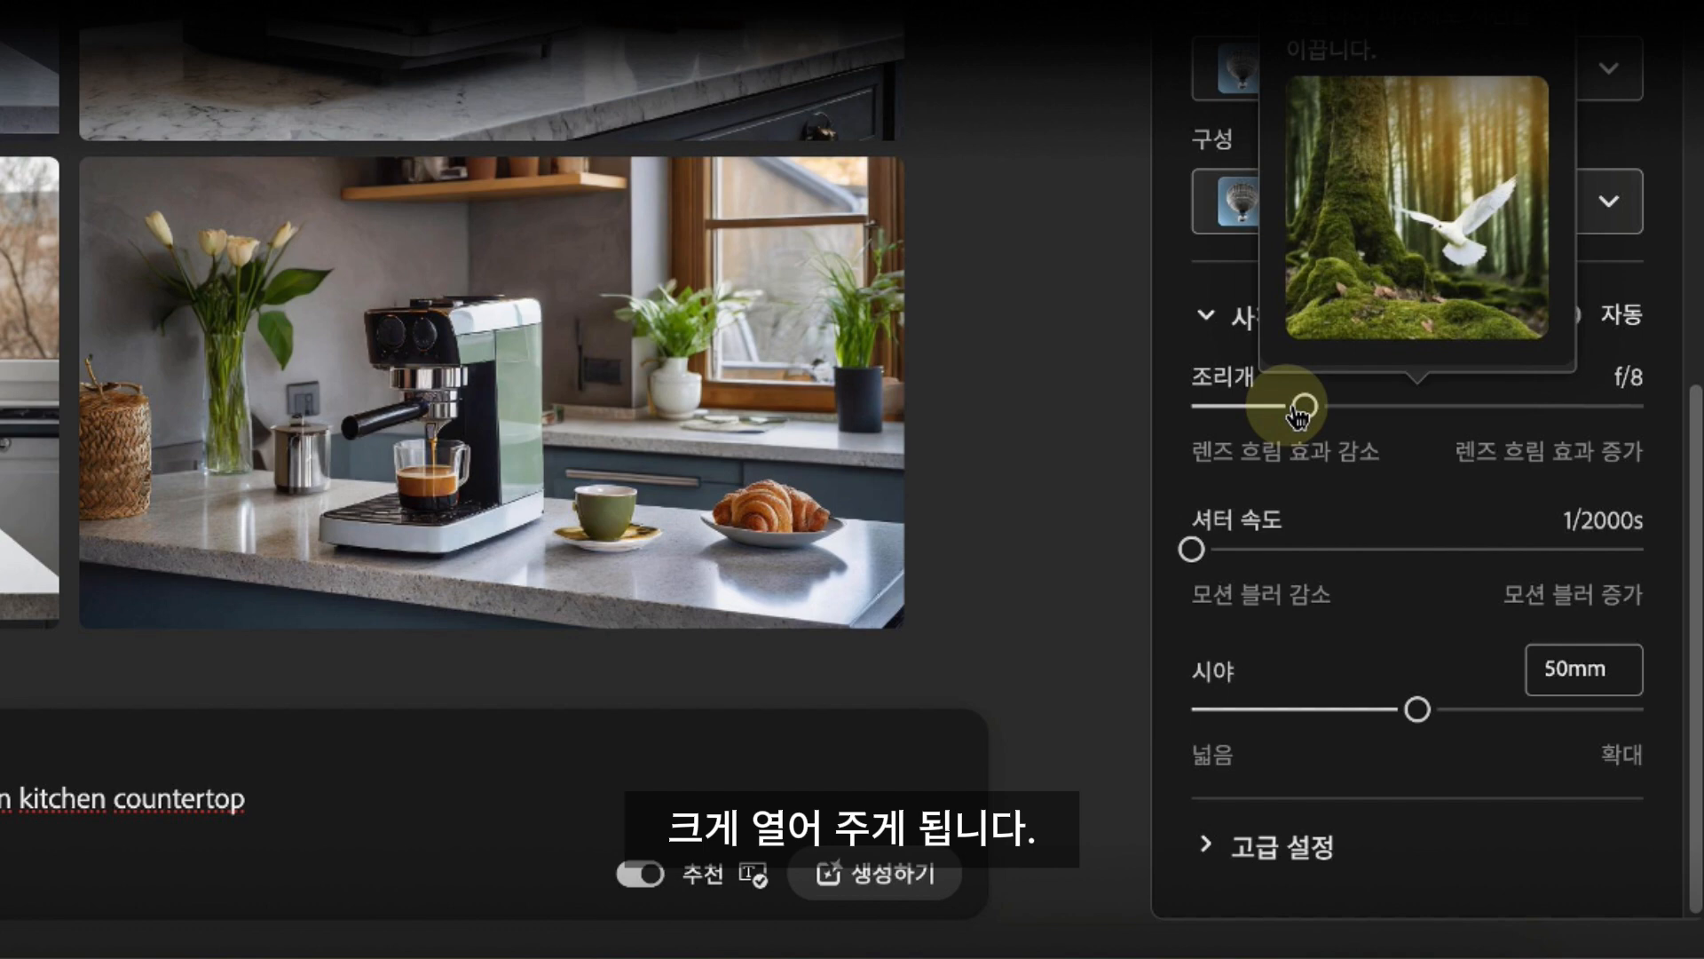
pyautogui.moveTo(1301, 410); pyautogui.dragTo(1681, 415)
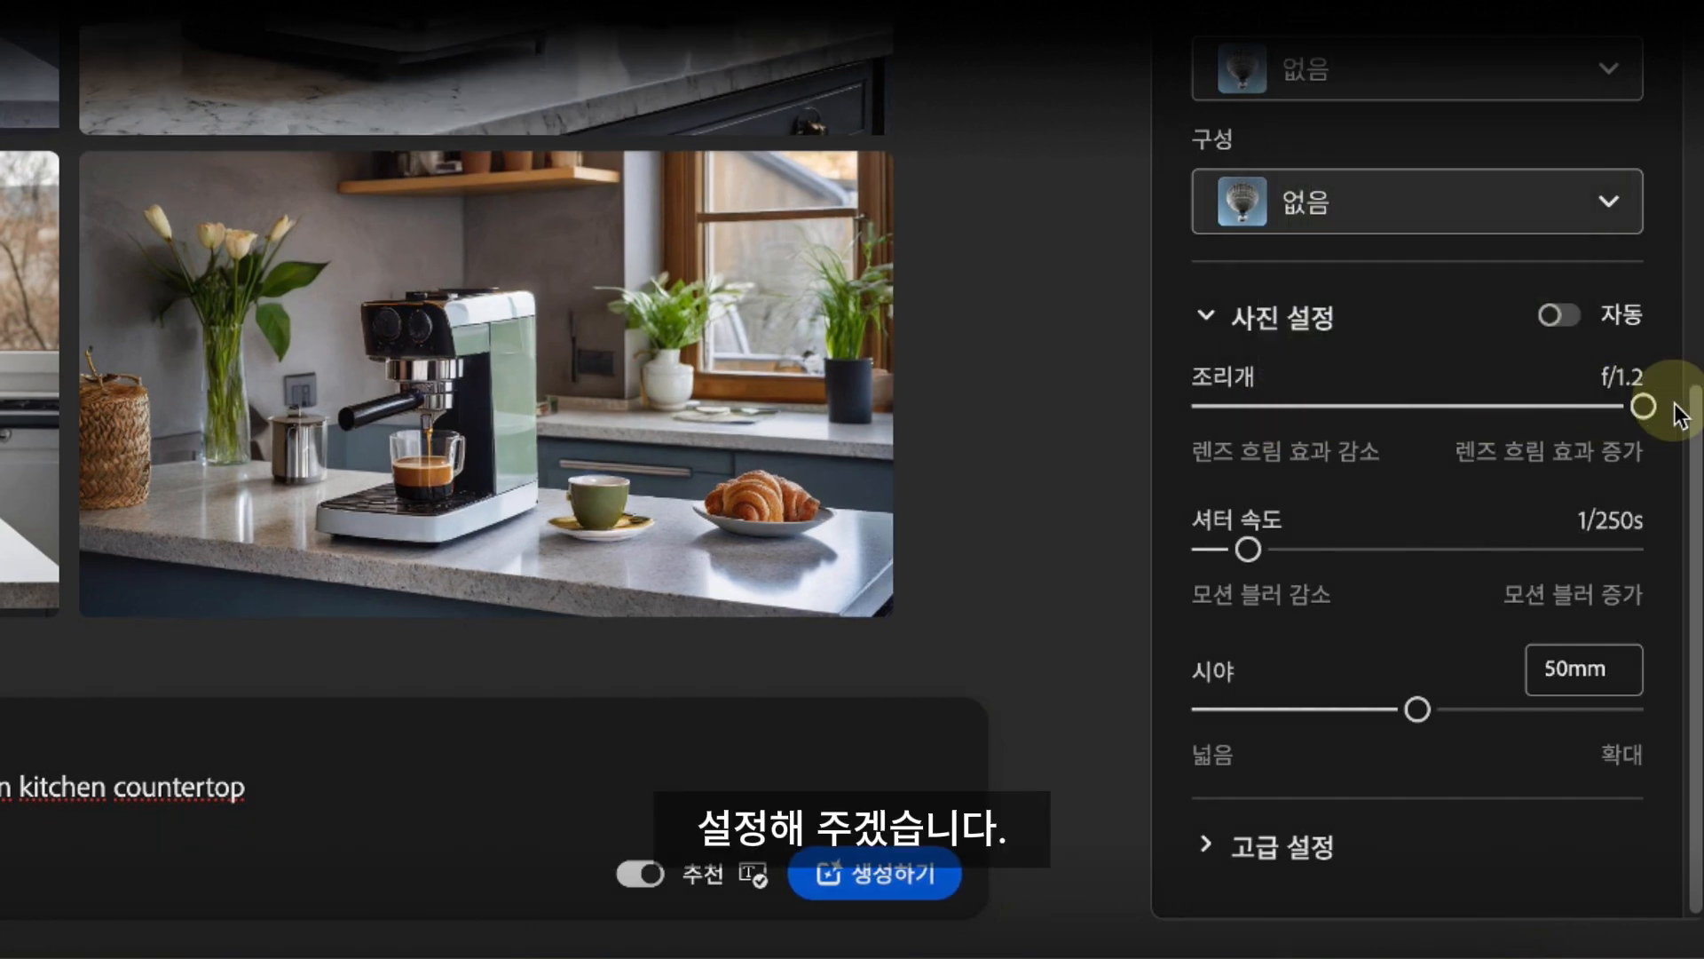
# Step: Regenerate the espresso machine images with the shallow depth-of-field composition 얕은 피사계심도
pyautogui.click(1597, 200)
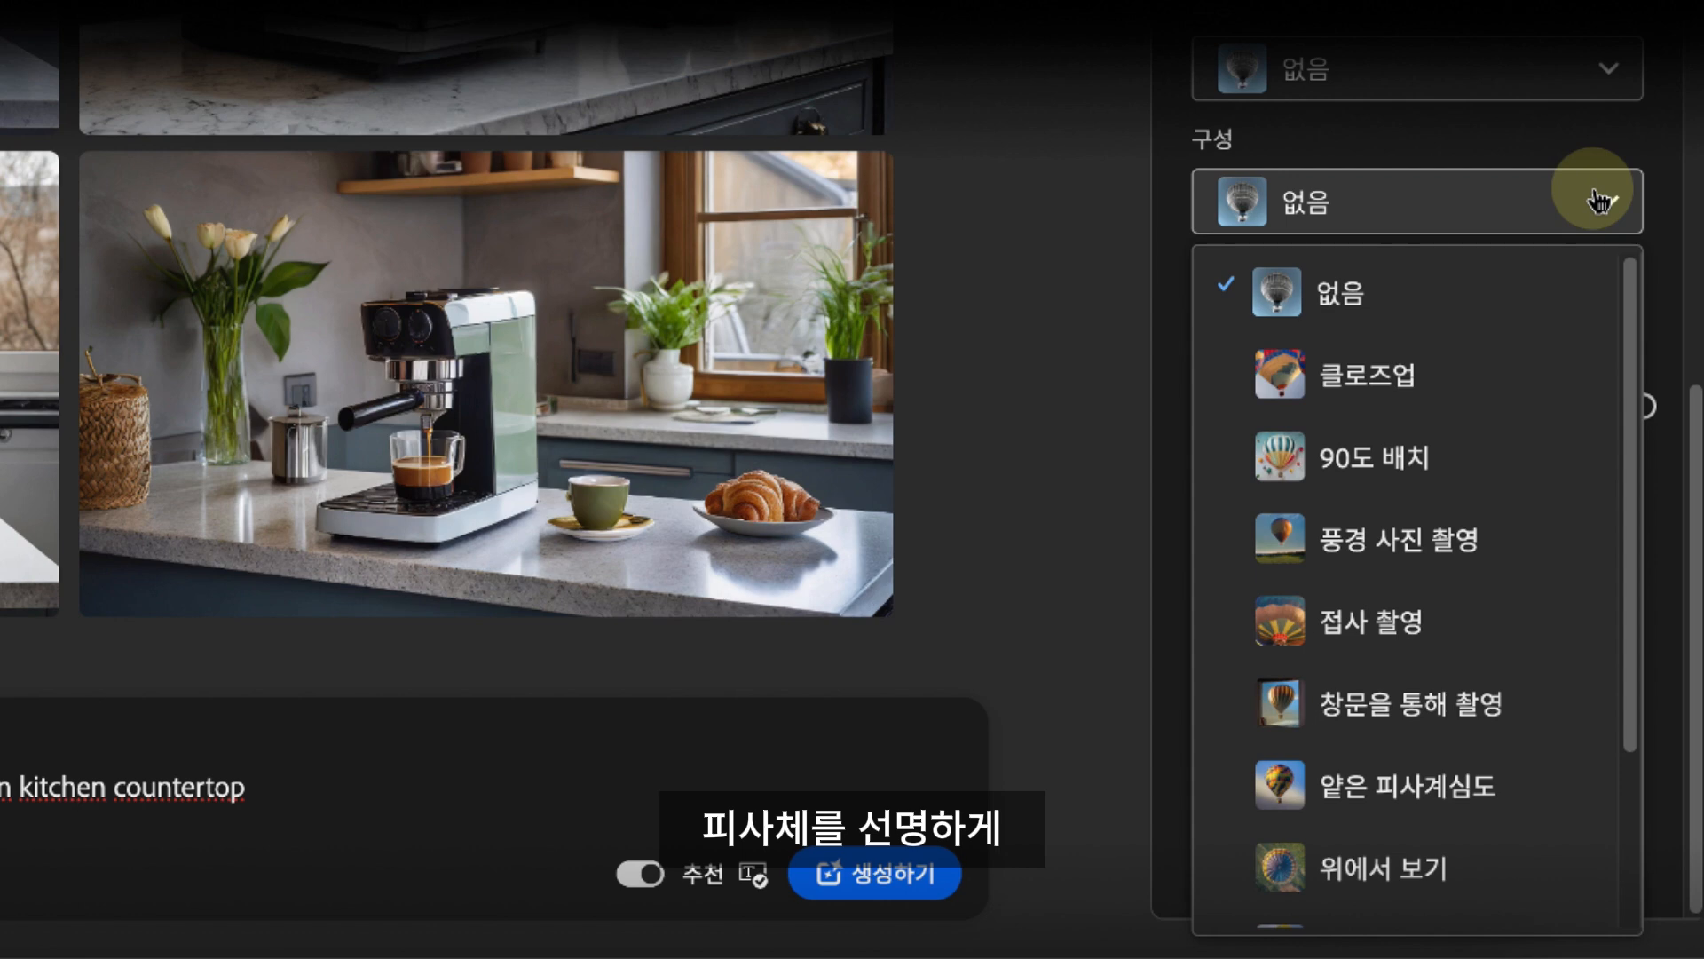
pyautogui.scroll(-3, 1496, 377)
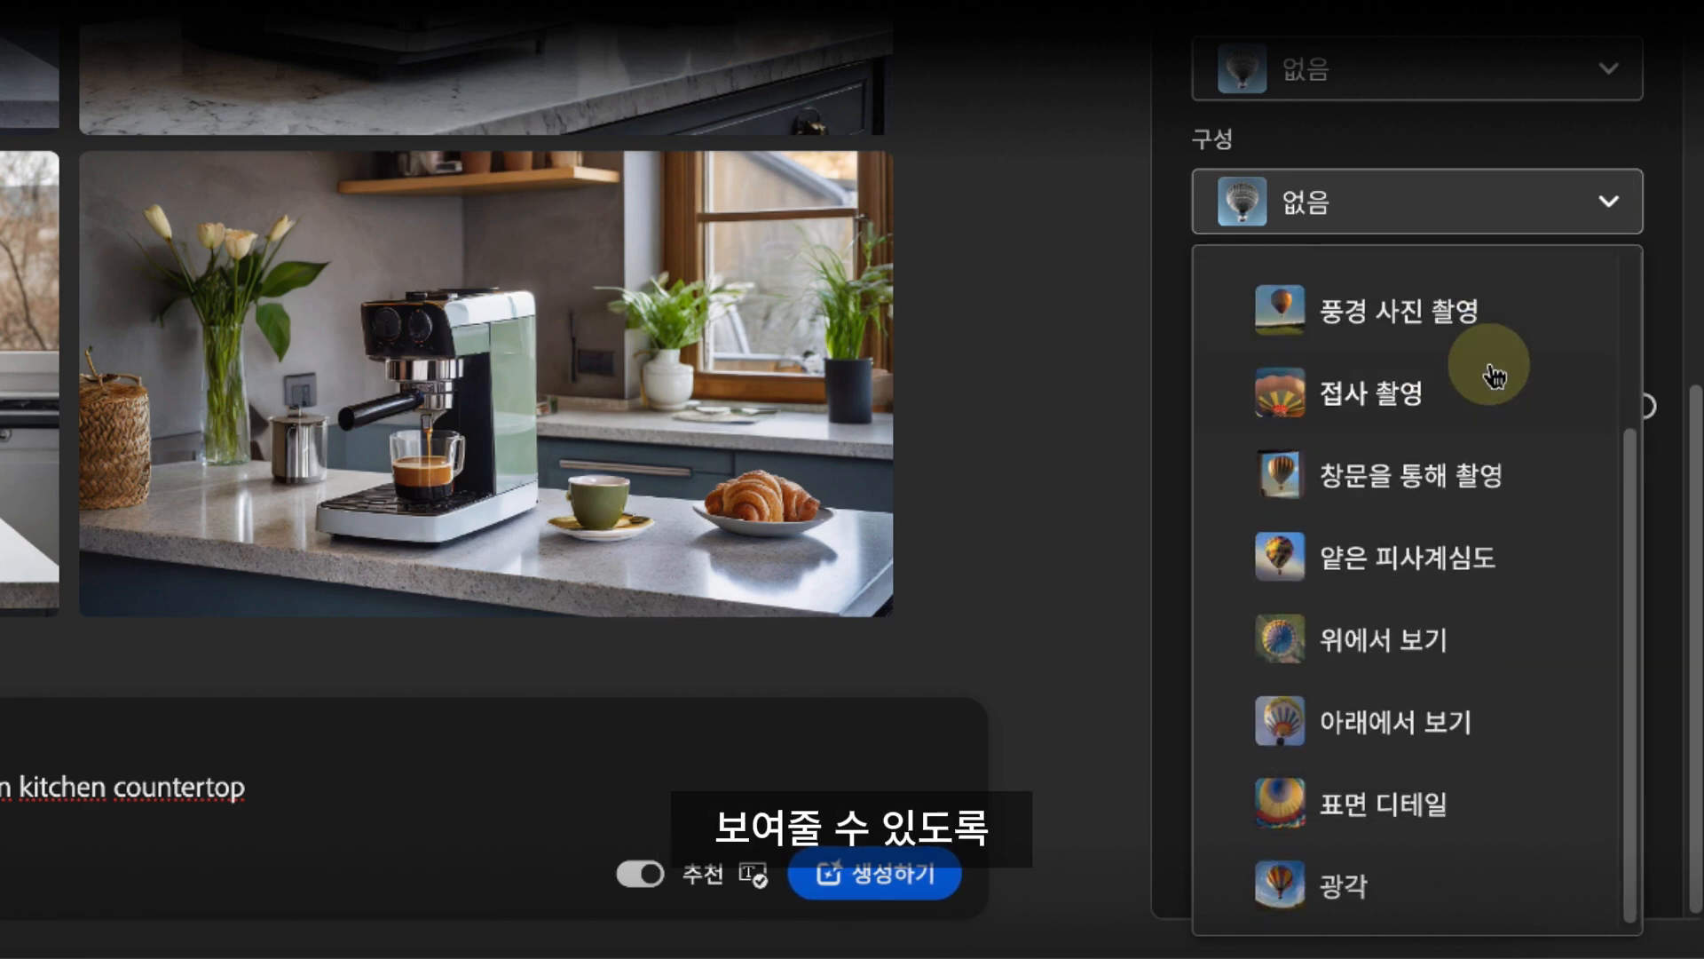
pyautogui.click(1411, 556)
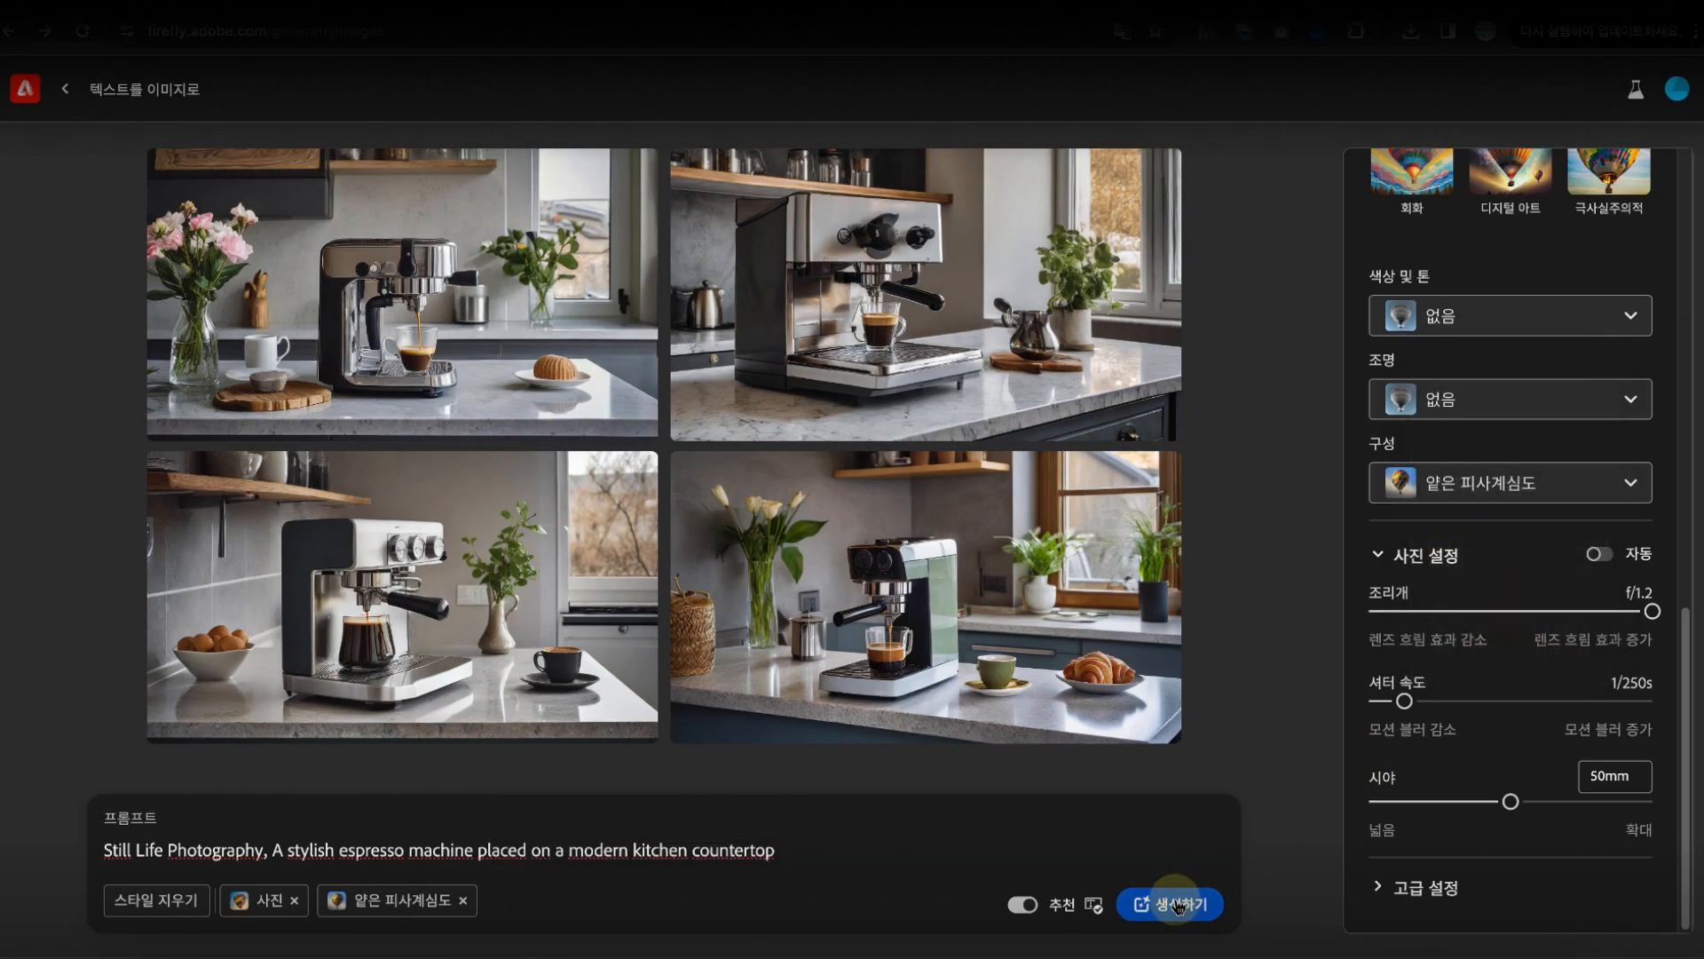
pyautogui.click(875, 874)
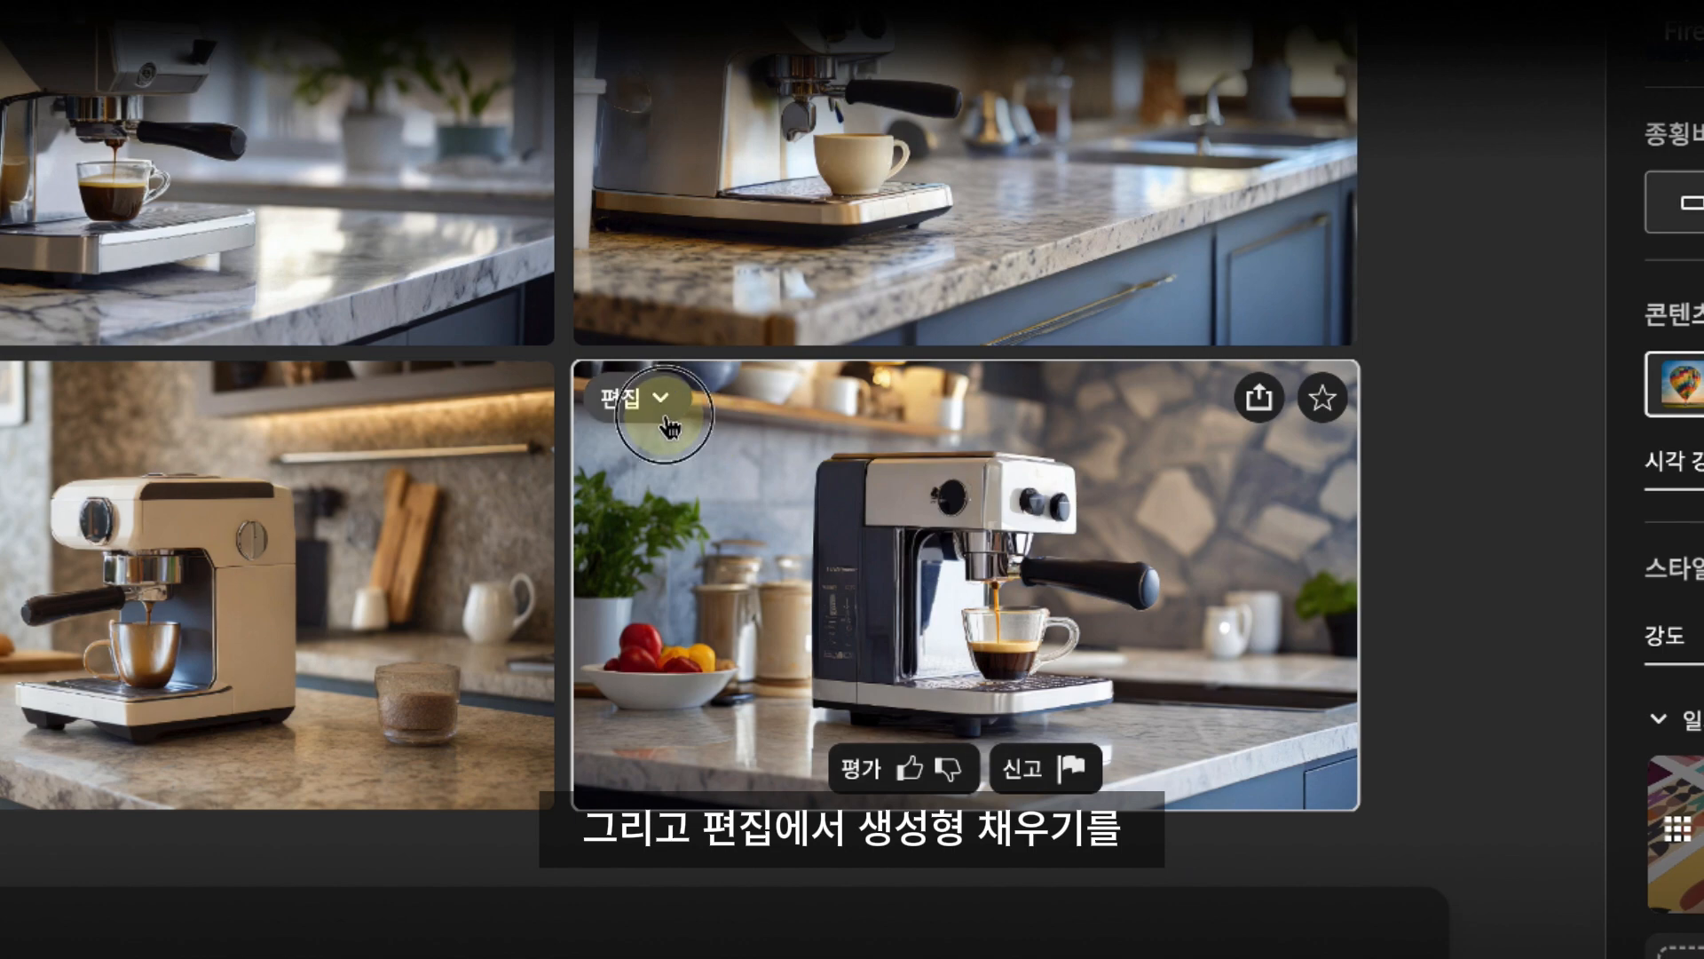
# Step: Open the fourth espresso machine image in Generative Fill and brush out a mug-sized area on the countertop beside the machine
pyautogui.click(729, 485)
pyautogui.click(696, 510)
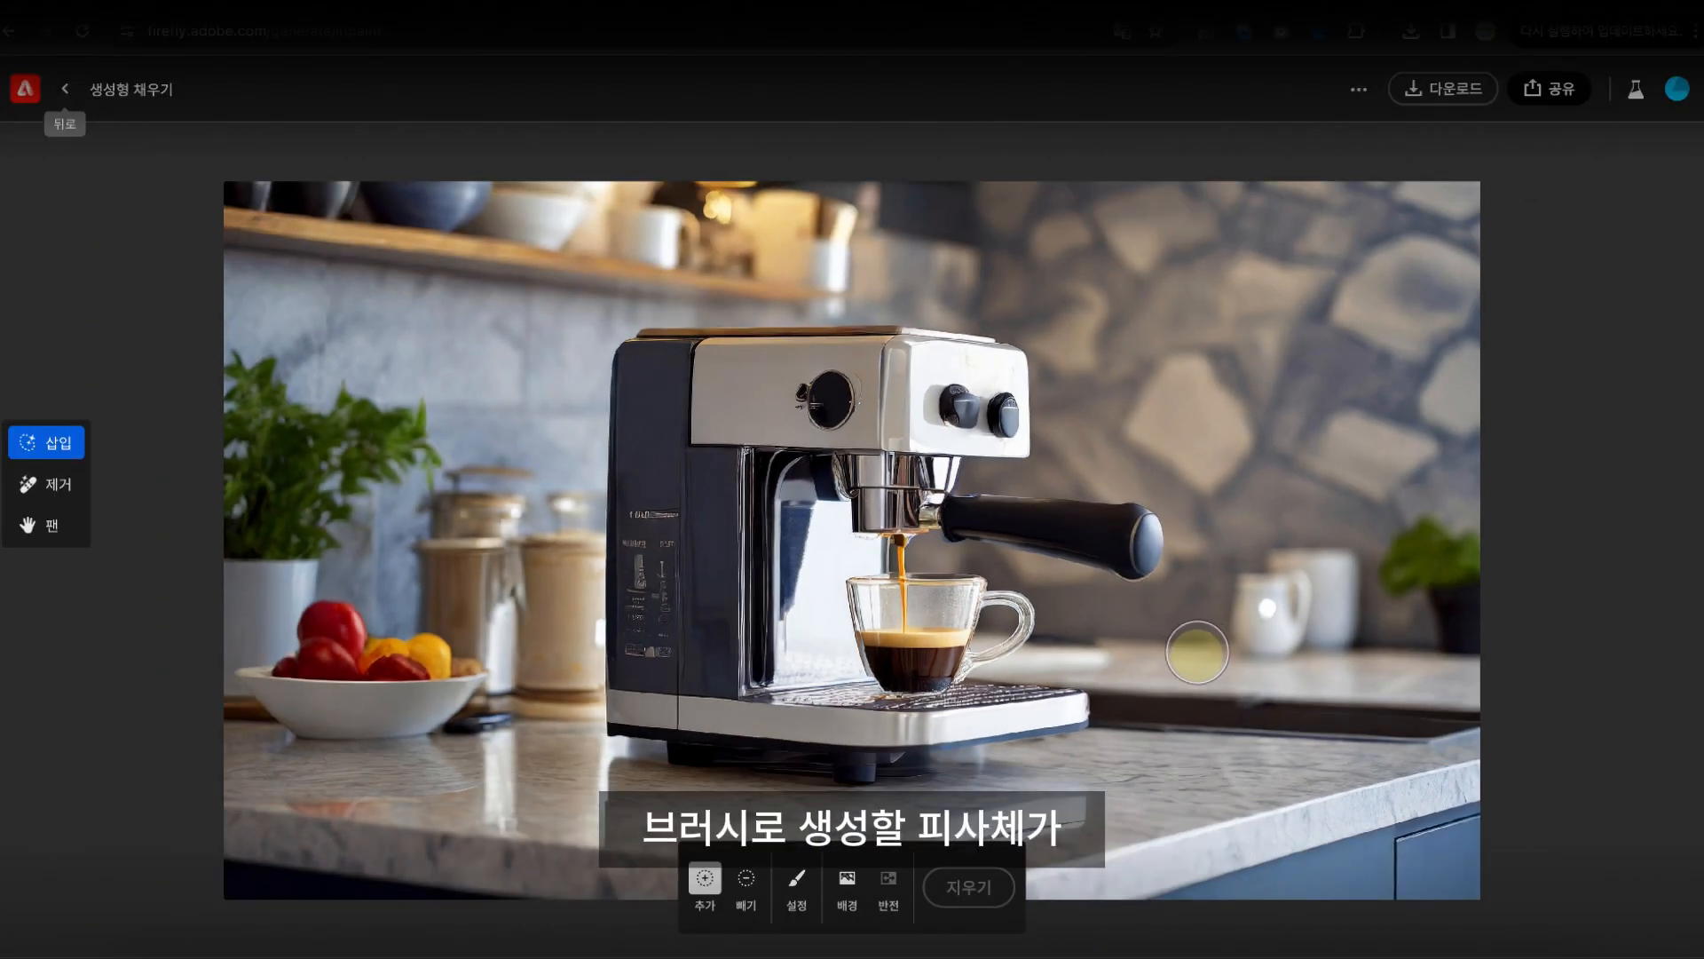
pyautogui.moveTo(1195, 648)
pyautogui.mouseDown()
pyautogui.moveTo(1203, 765)
pyautogui.moveTo(1285, 764)
pyautogui.moveTo(1297, 673)
pyautogui.moveTo(1243, 653)
pyautogui.moveTo(1248, 765)
pyautogui.mouseUp()
pyautogui.moveTo(1226, 649); pyautogui.dragTo(1222, 647)
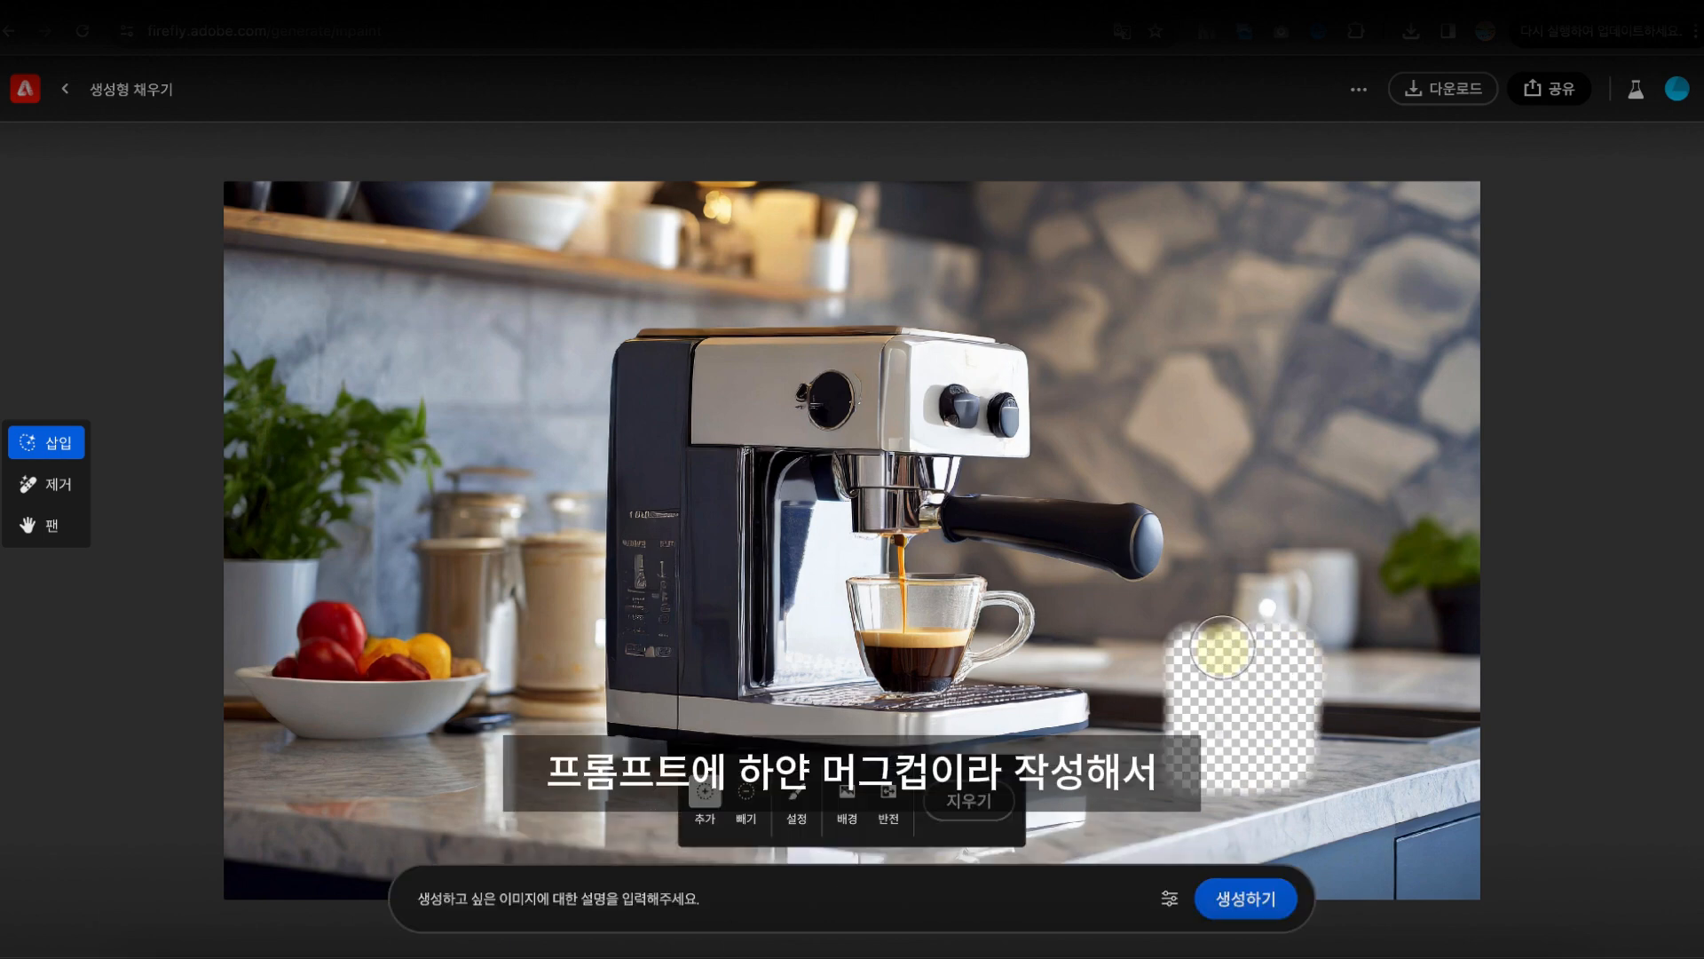
# Step: Fill the brushed countertop area with a generated white mug using the prompt "하얀 머그컵"
pyautogui.click(1022, 890)
pyautogui.write('하얀 먹')
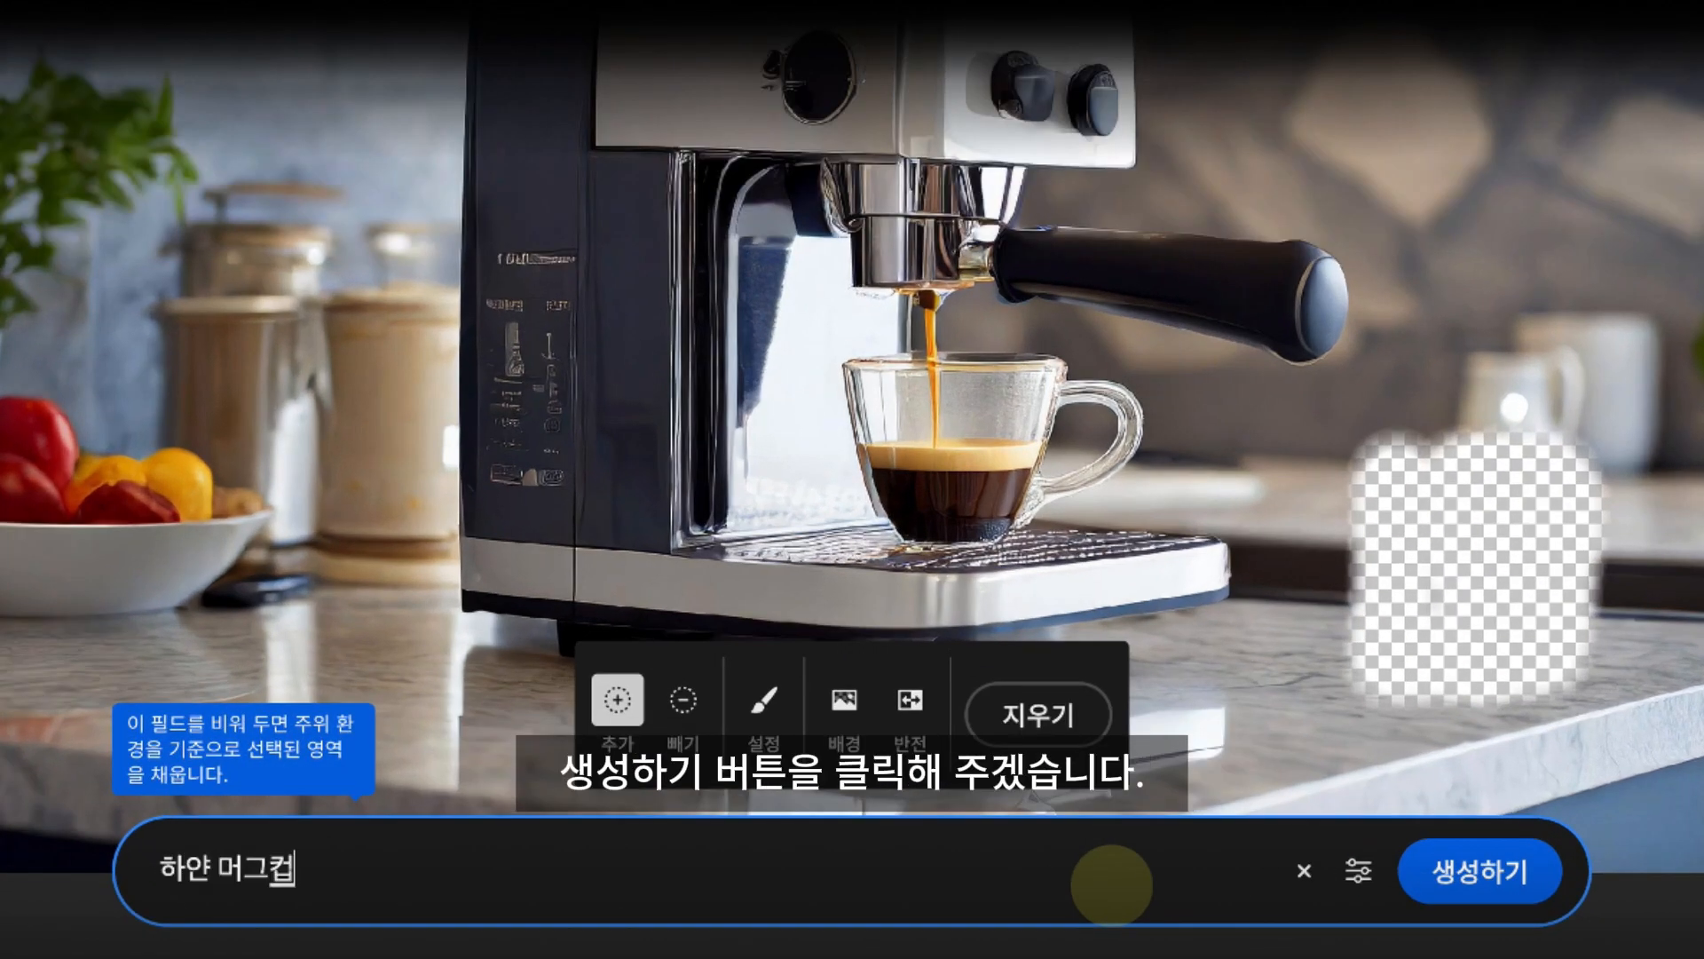
pyautogui.click(1420, 871)
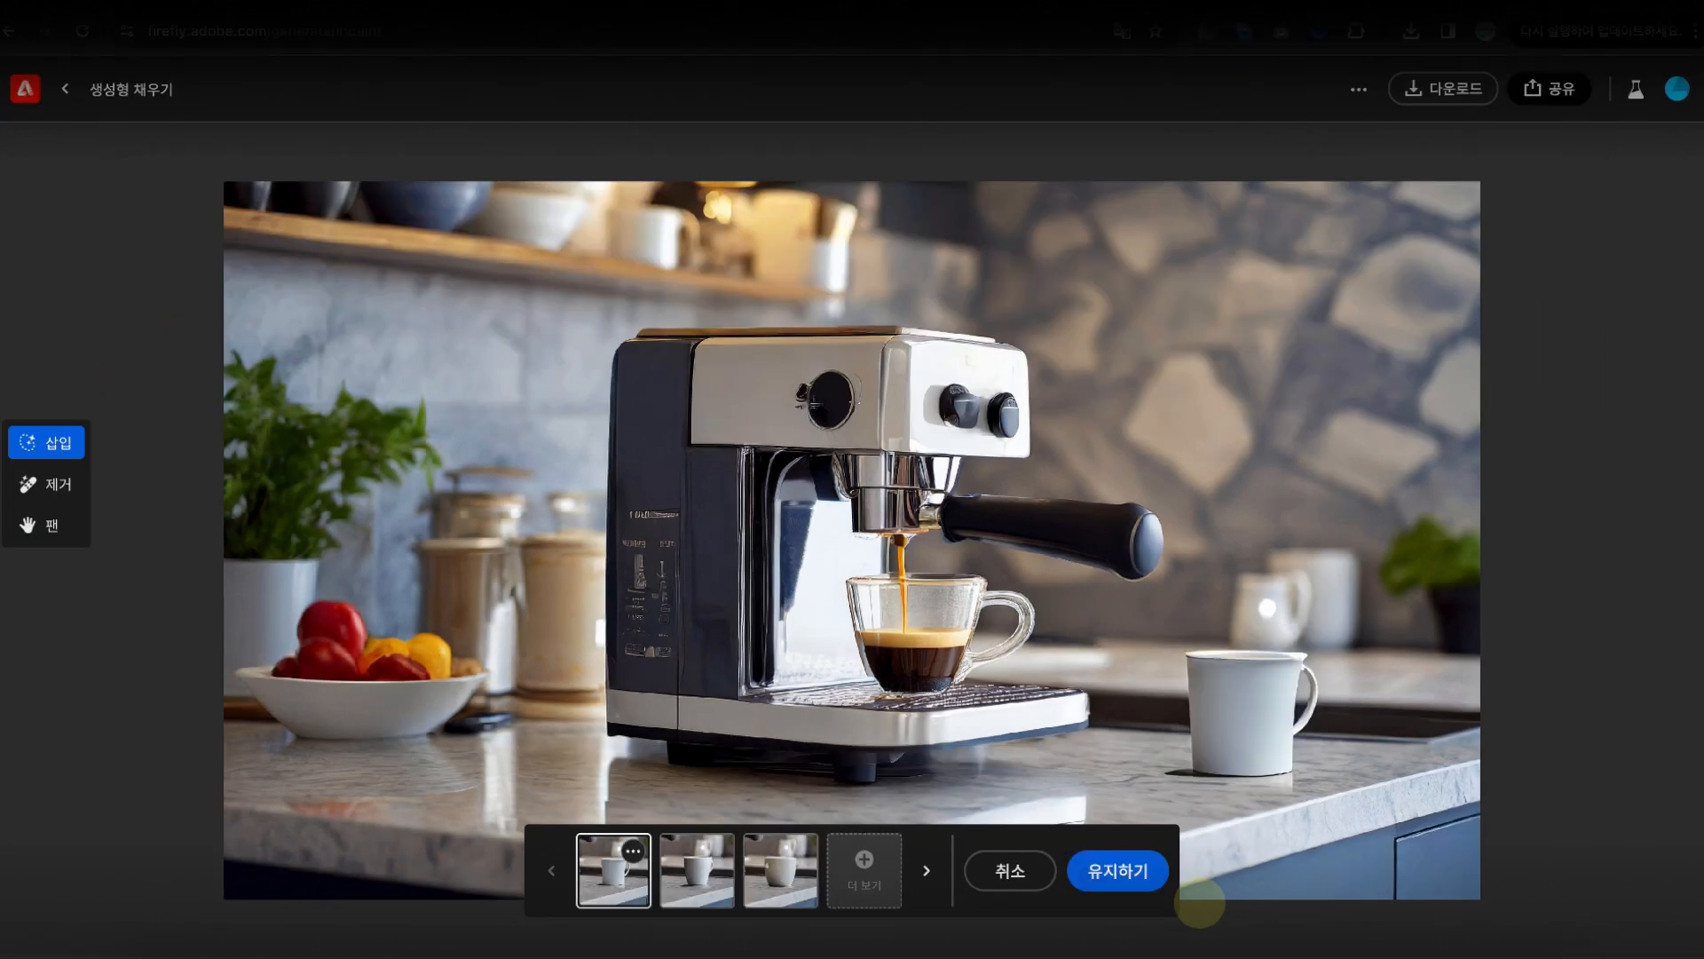
# Step: Compare the white mug variations, generate more of them, and keep the second one of the new set
pyautogui.click(697, 906)
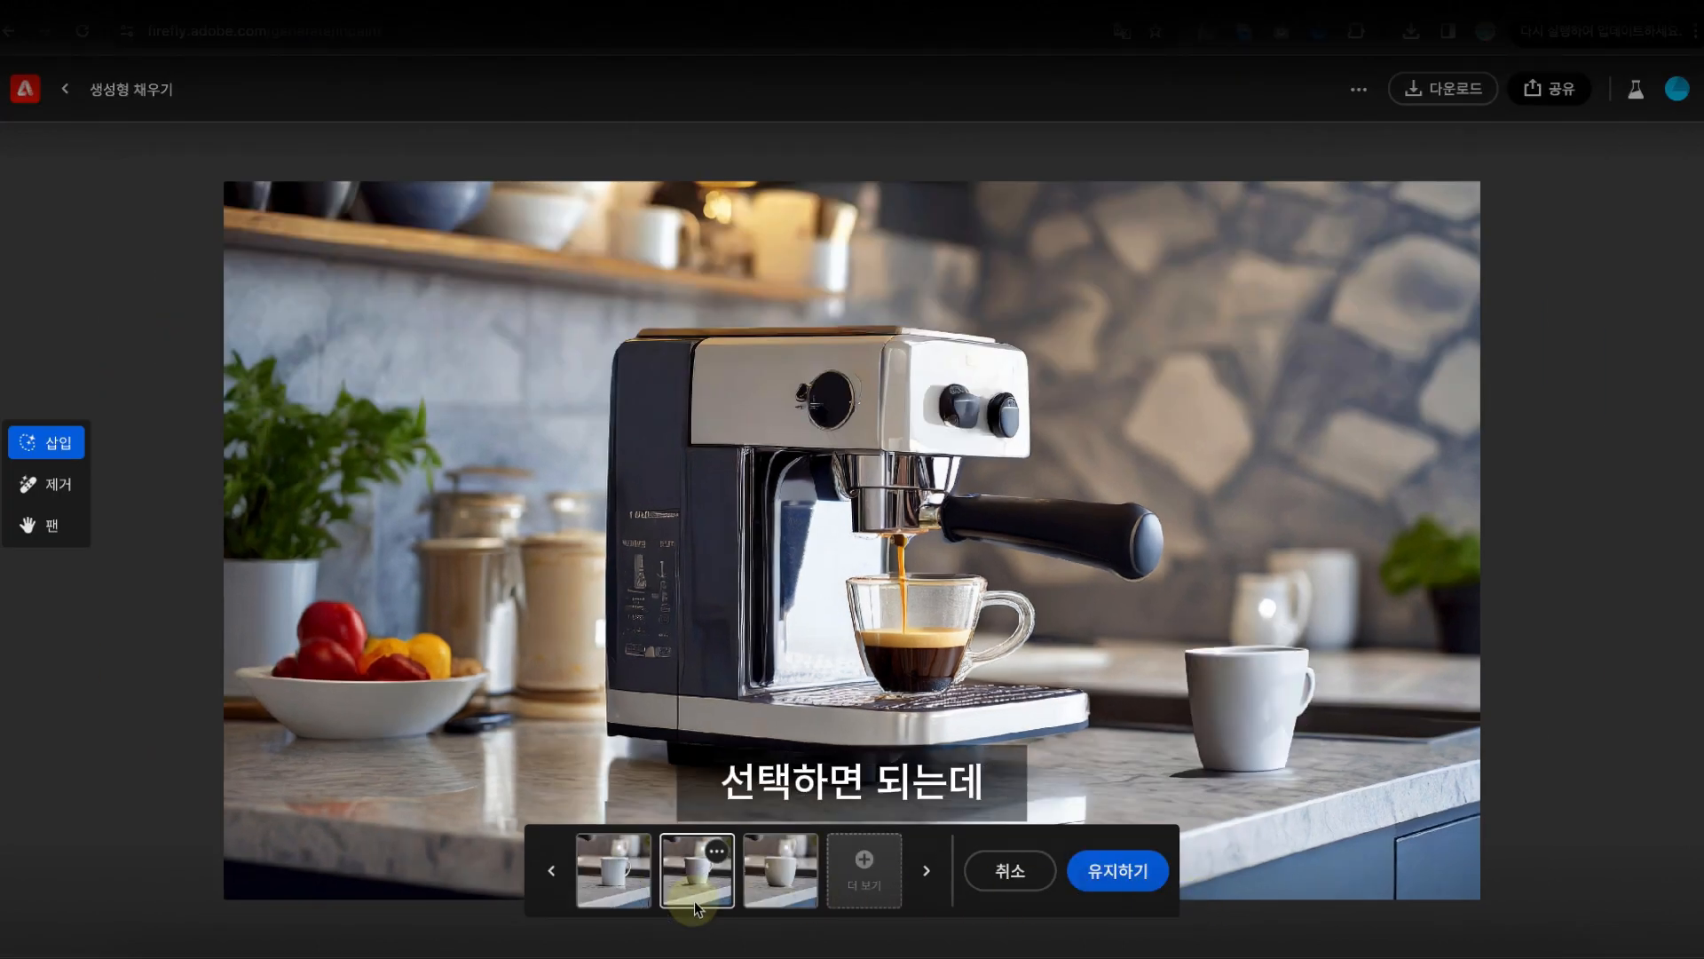
pyautogui.click(794, 888)
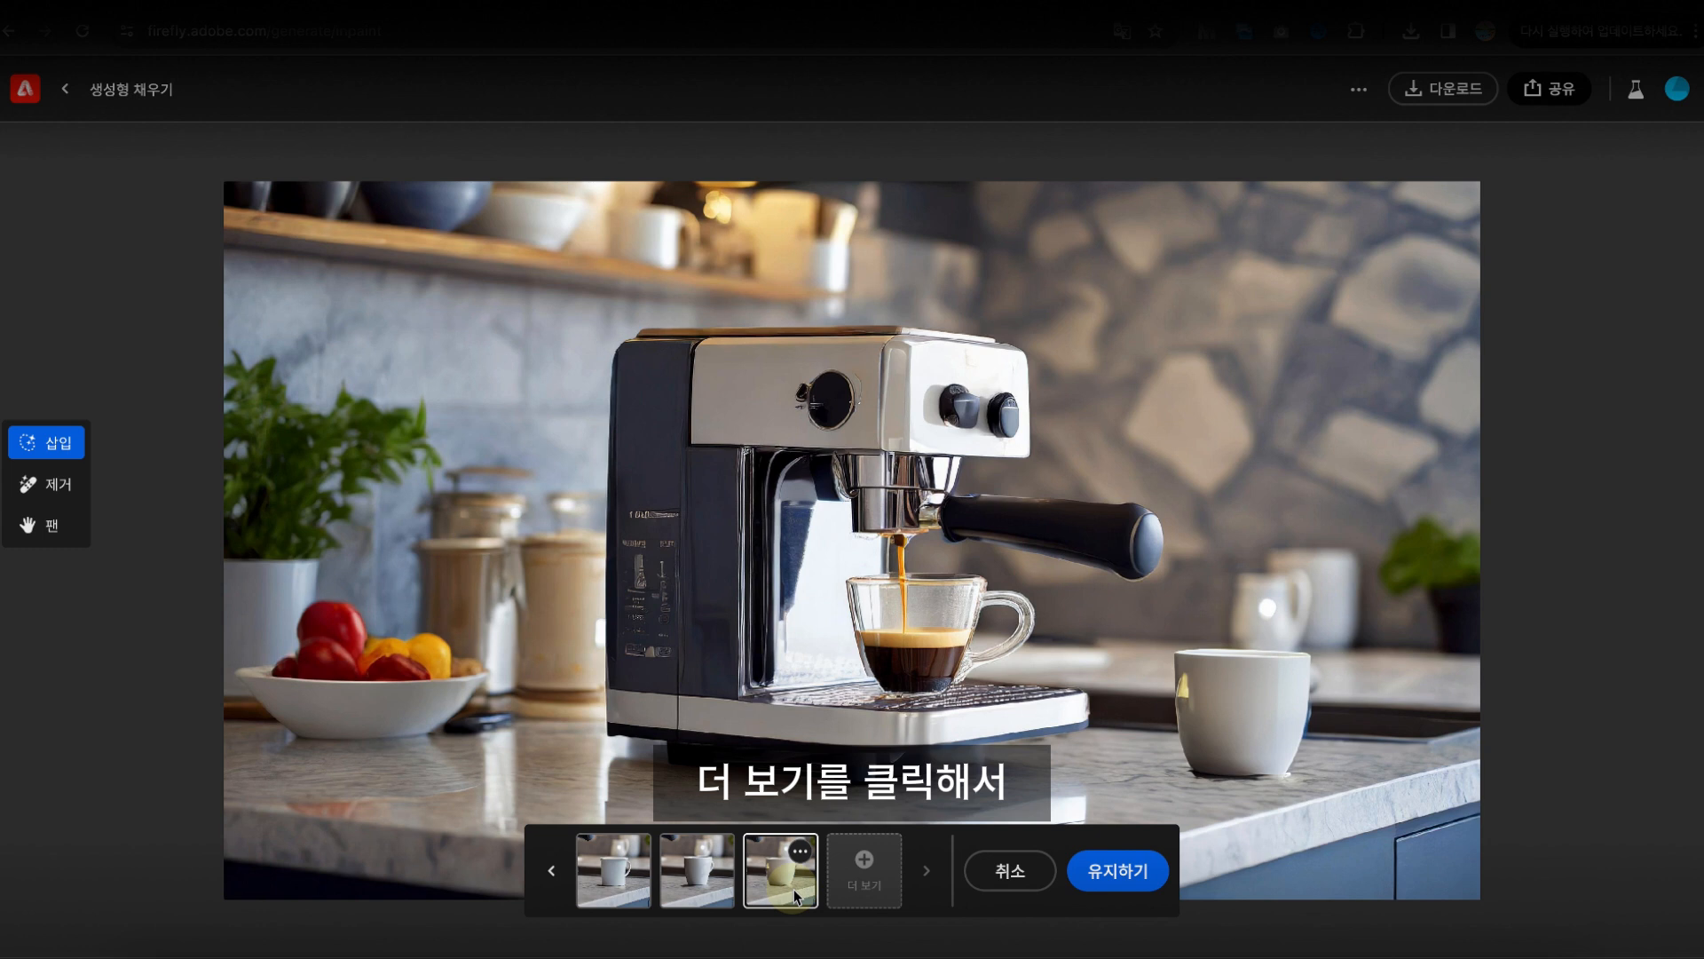
pyautogui.click(868, 883)
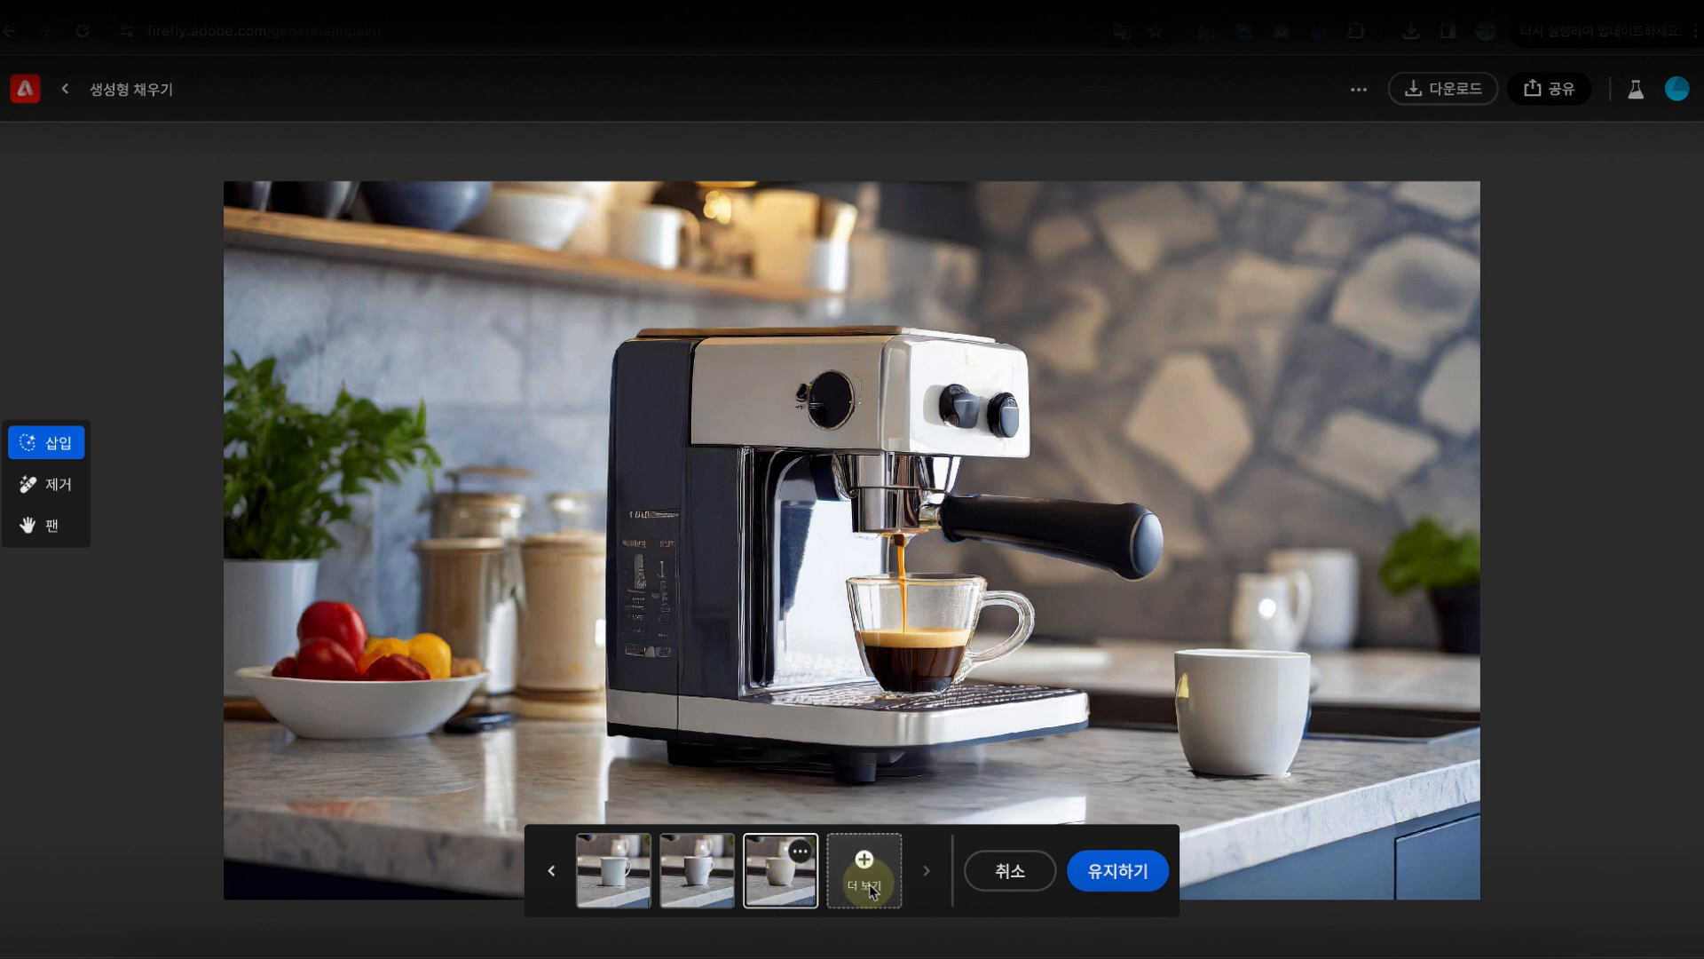
pyautogui.click(734, 895)
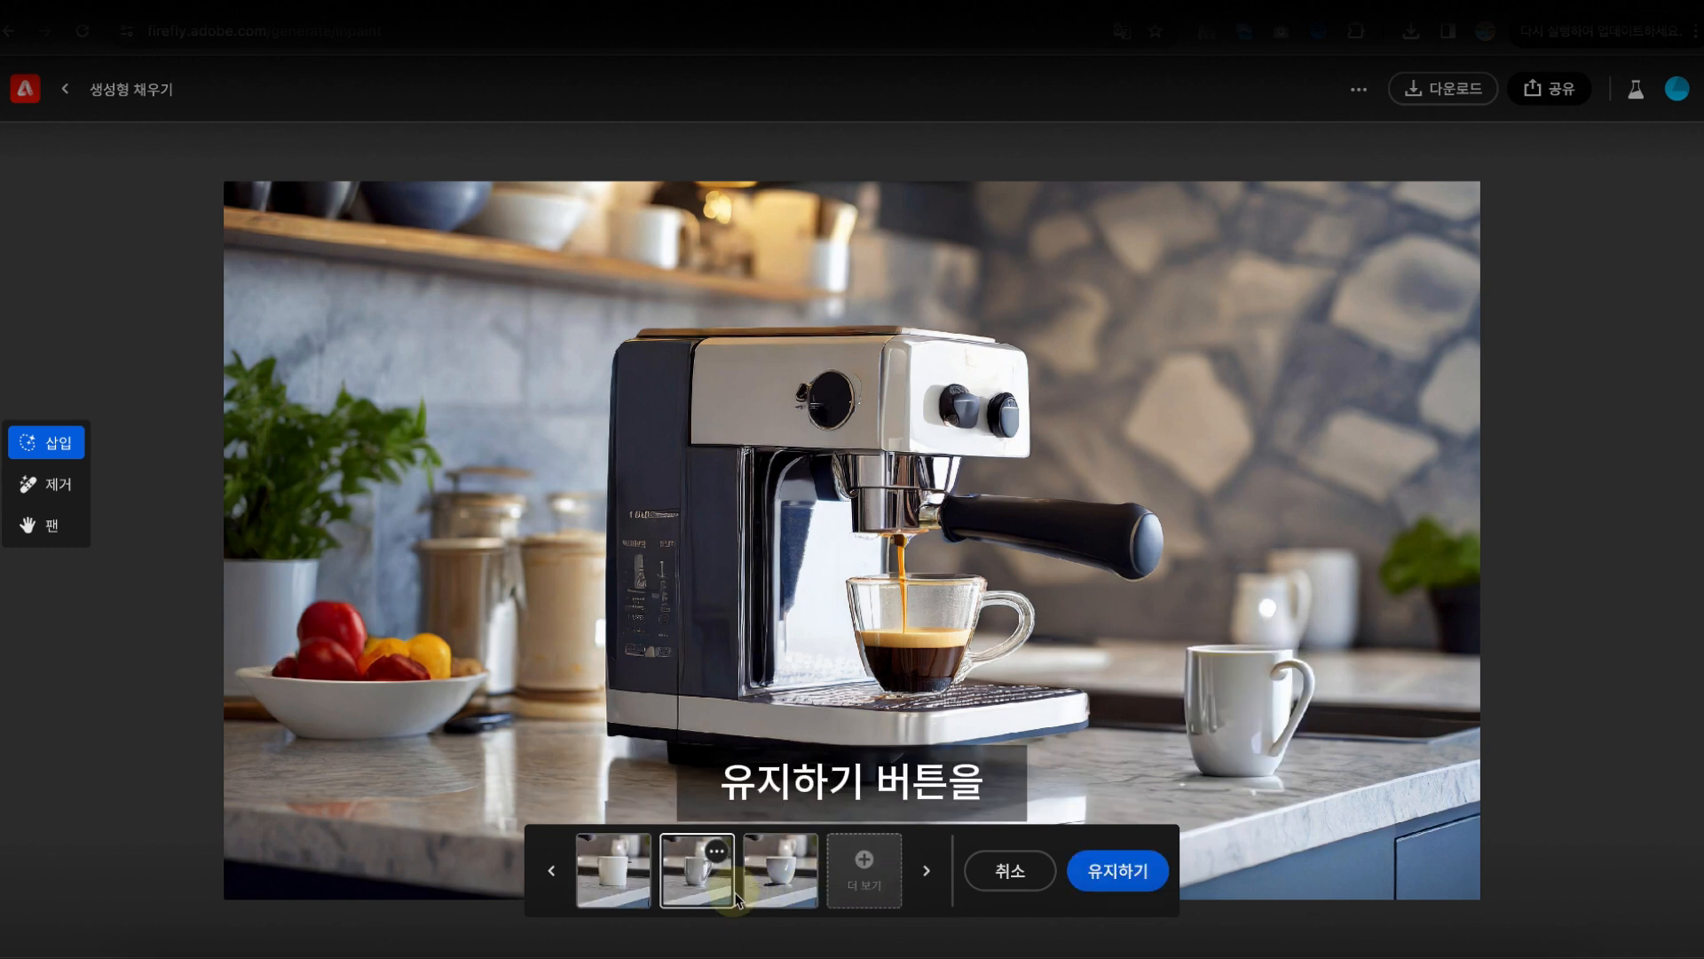
pyautogui.click(1105, 872)
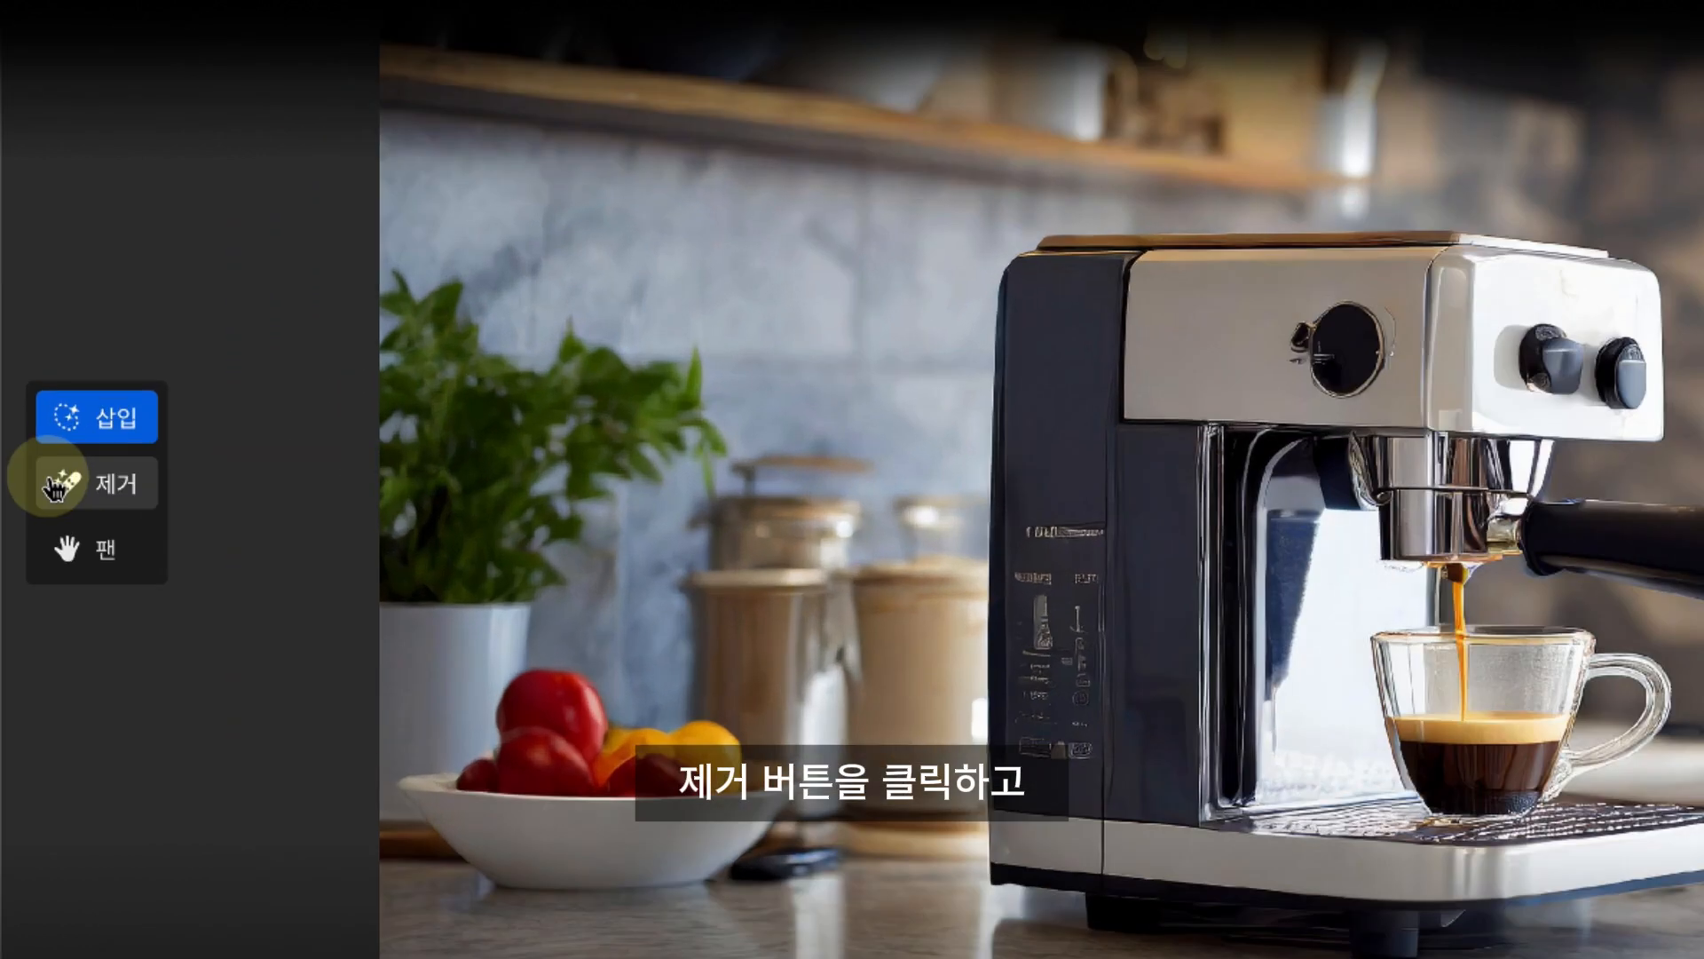
# Step: Remove the fruit bowl from the countertop, compare the third variation, and select the first one
pyautogui.click(49, 483)
pyautogui.moveTo(284, 605)
pyautogui.mouseDown()
pyautogui.moveTo(457, 704)
pyautogui.moveTo(251, 722)
pyautogui.moveTo(475, 722)
pyautogui.mouseUp()
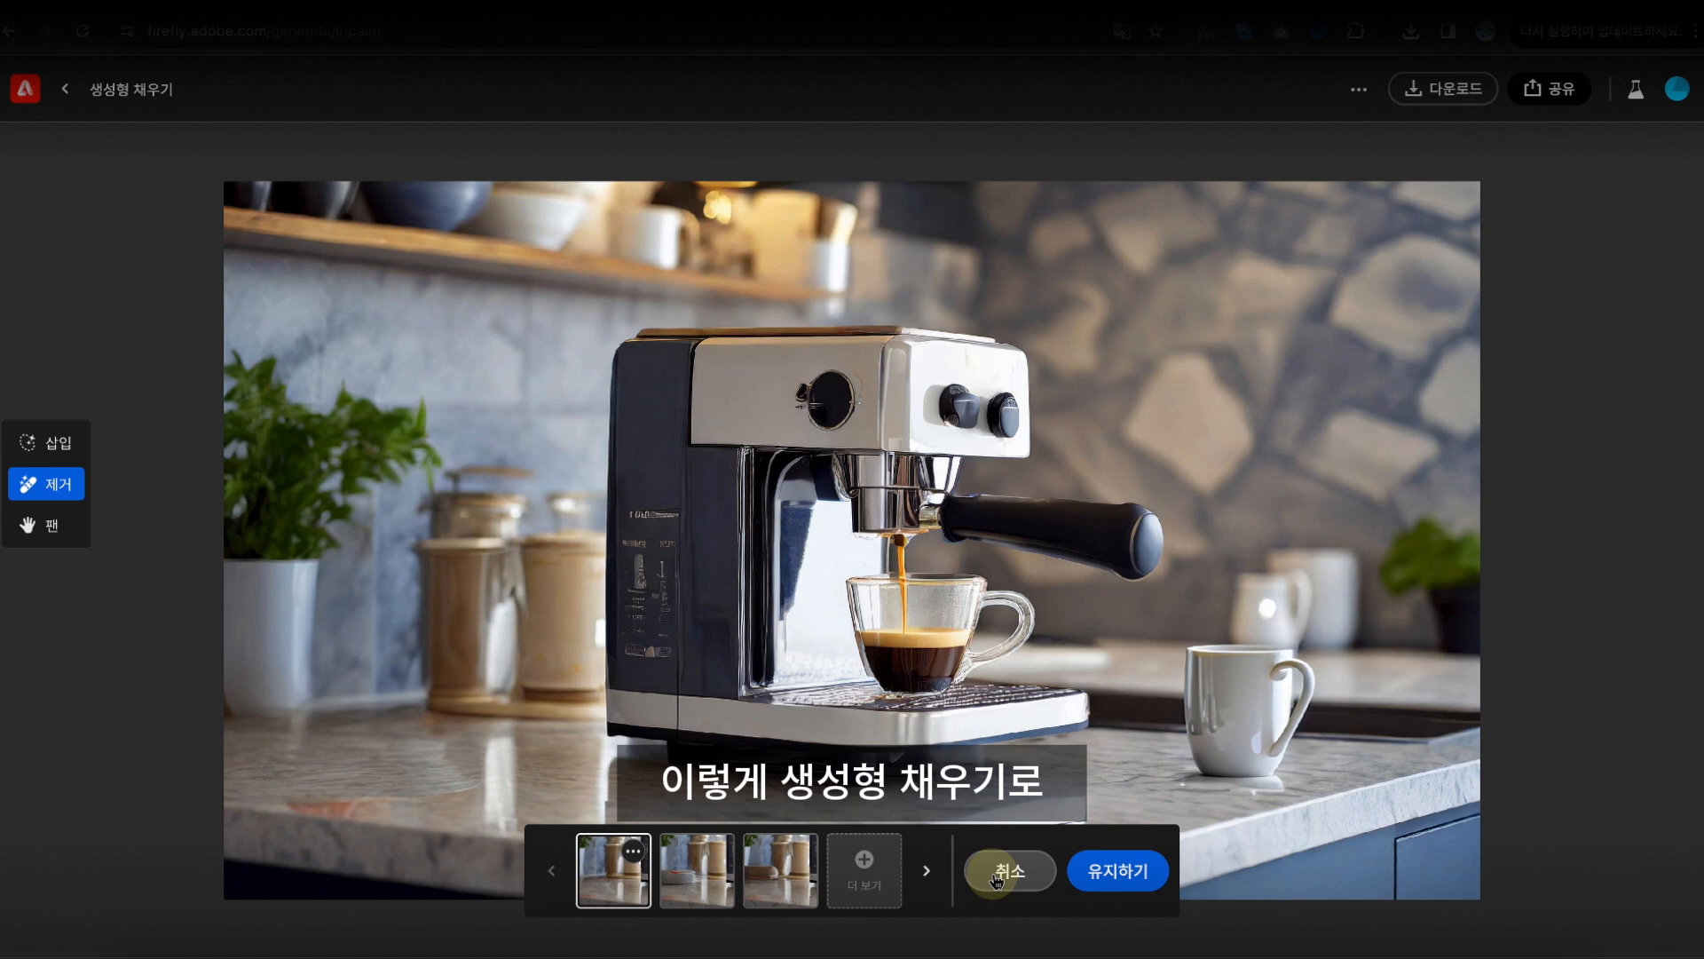
pyautogui.click(772, 869)
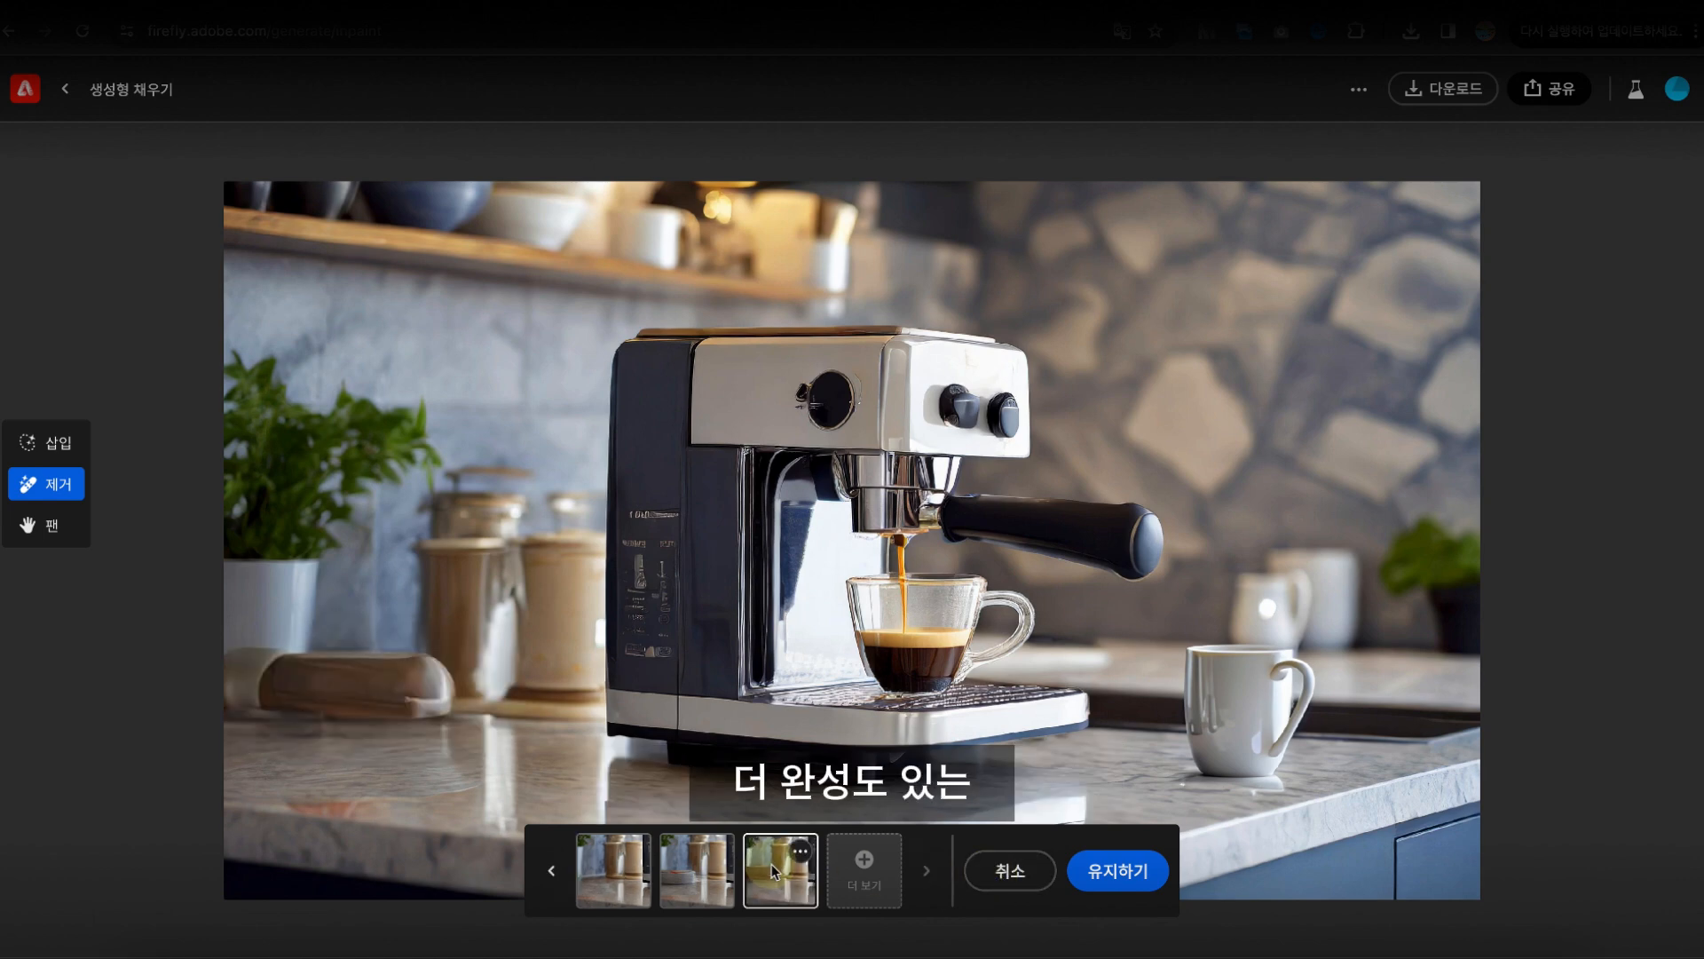
pyautogui.click(616, 877)
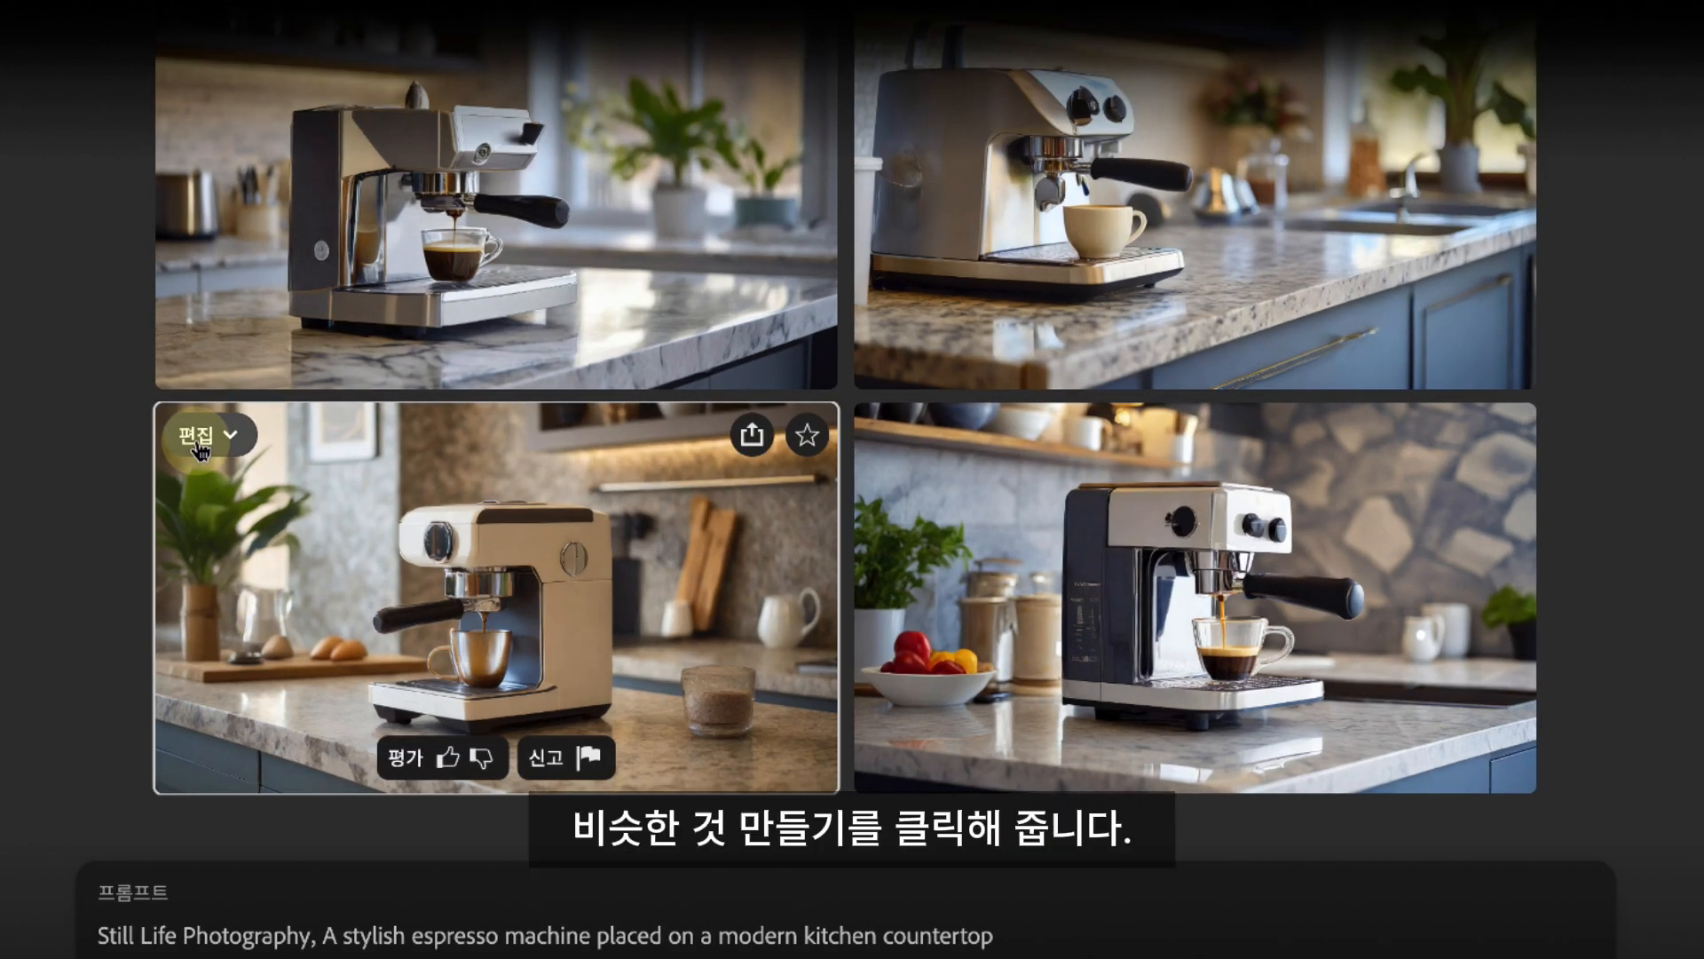
# Step: Generate similar images (비슷한 것 만들기) from the third espresso machine image with the cream-coloured machine
pyautogui.click(179, 486)
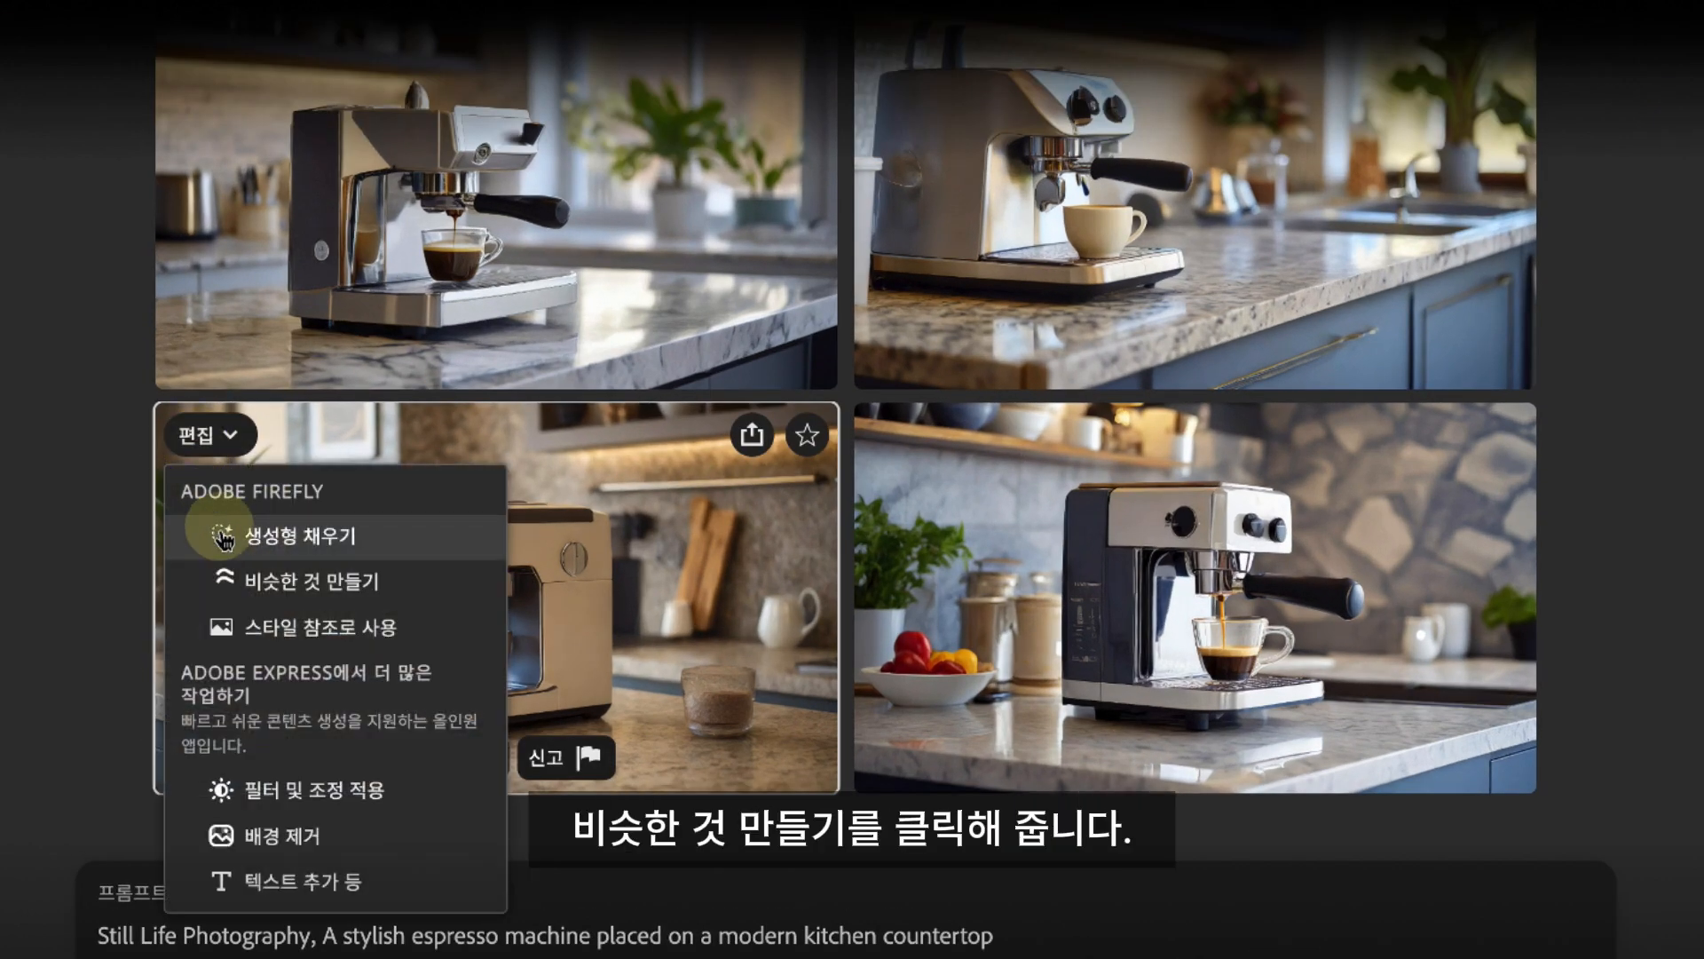
pyautogui.click(217, 581)
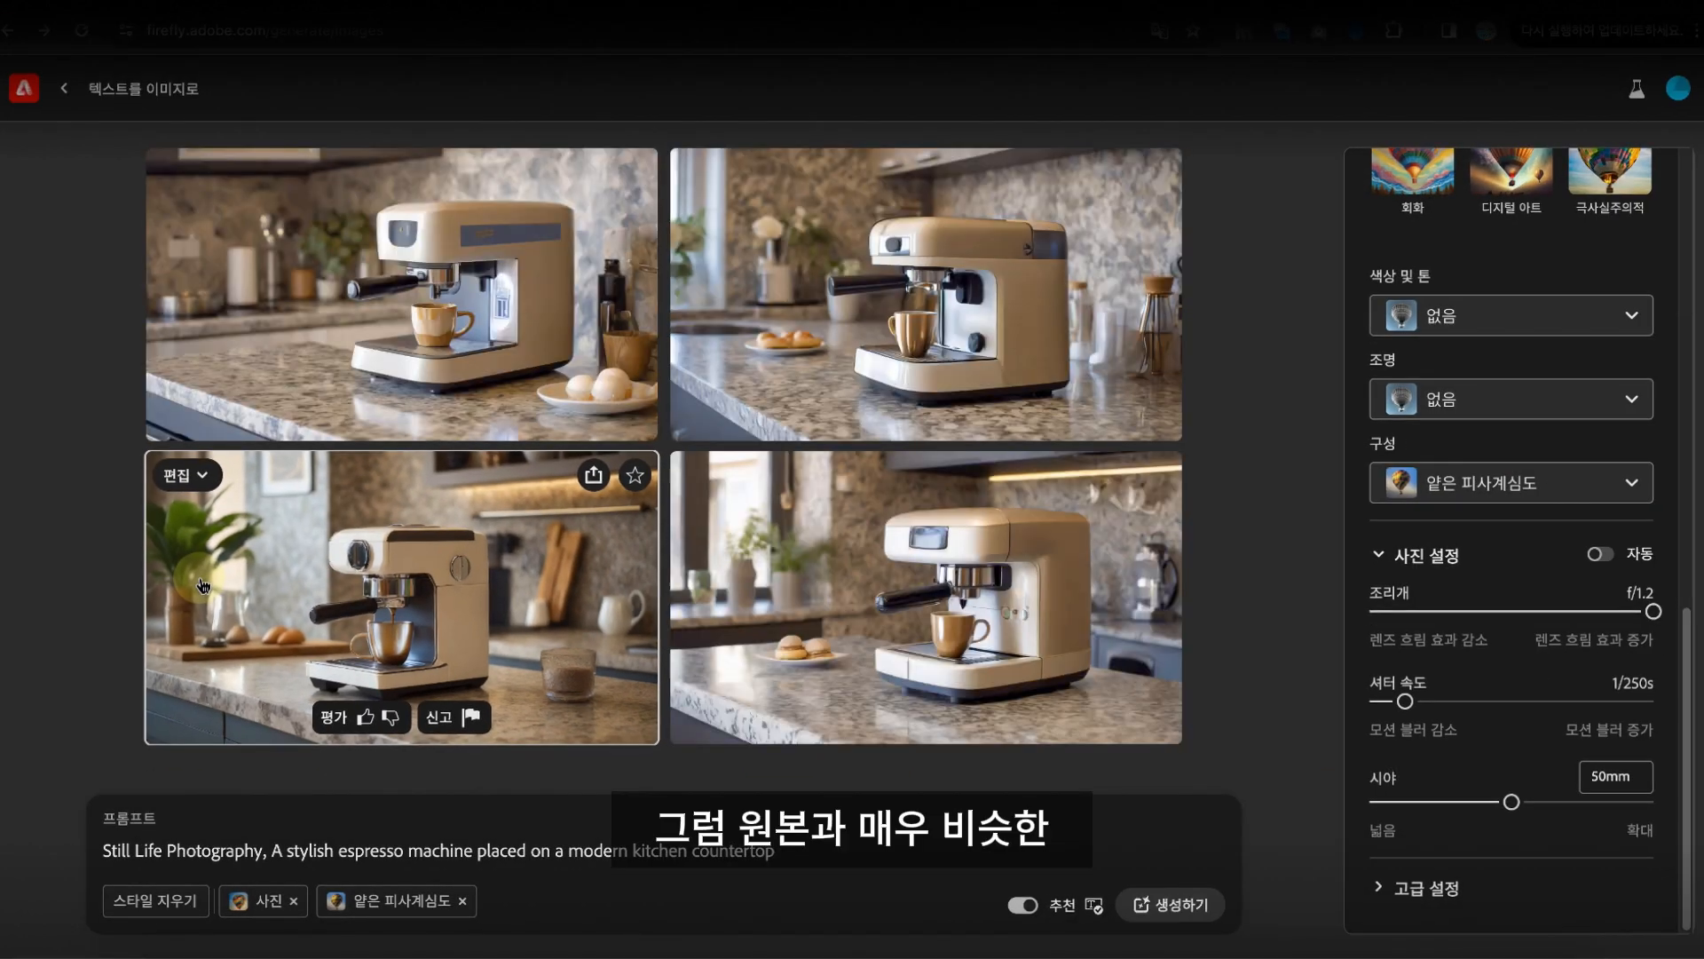